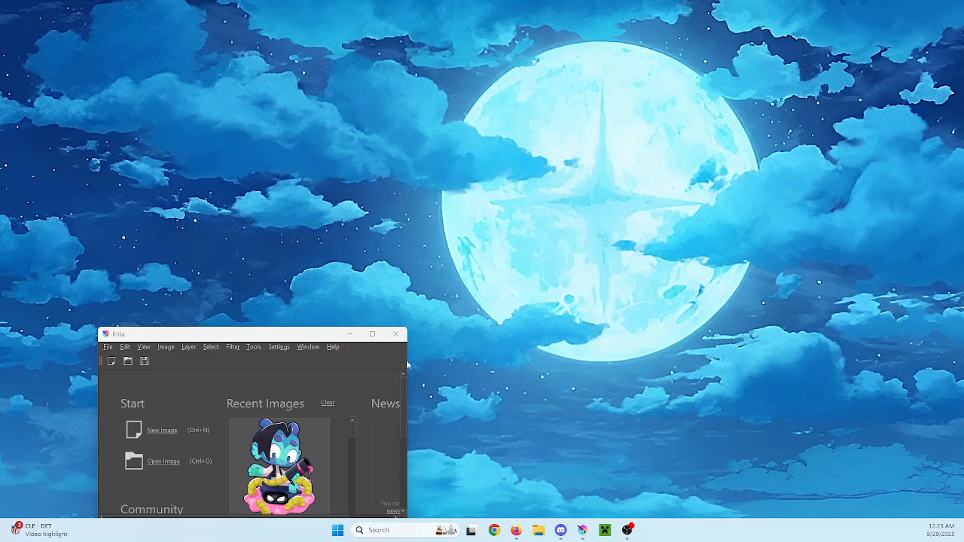
- Show Krita in full-screen mode and create a new 4000 × 3000 px custom document at 300 pixels per inch
click(373, 335)
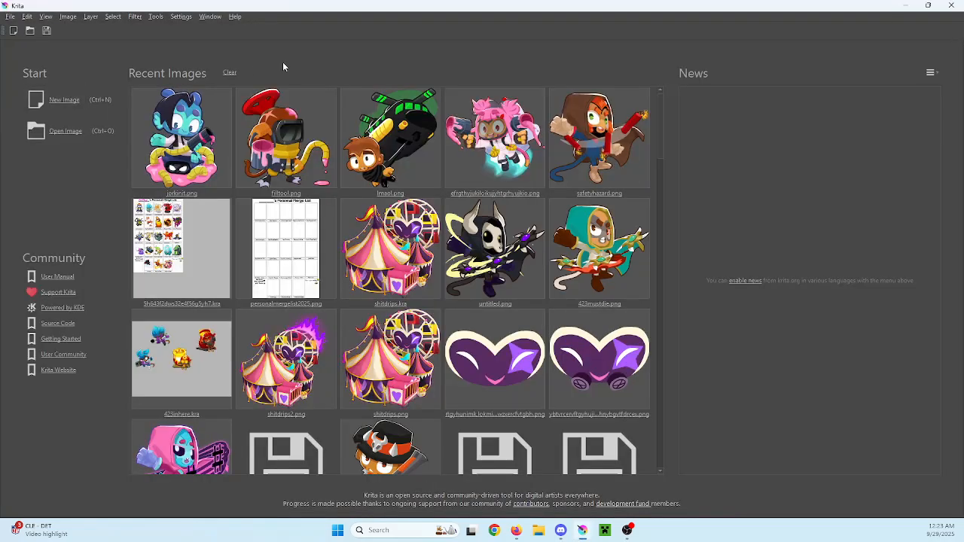
click(46, 16)
click(60, 41)
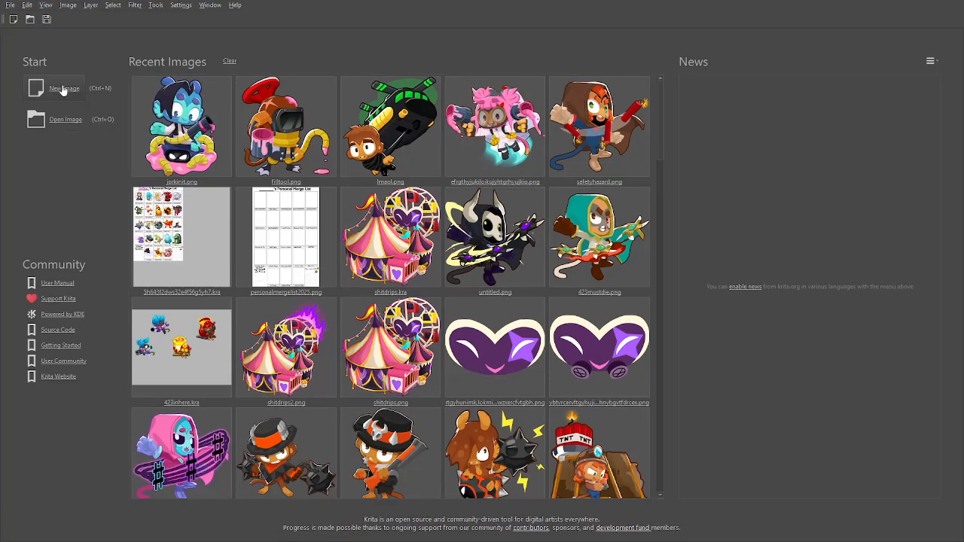
click(64, 89)
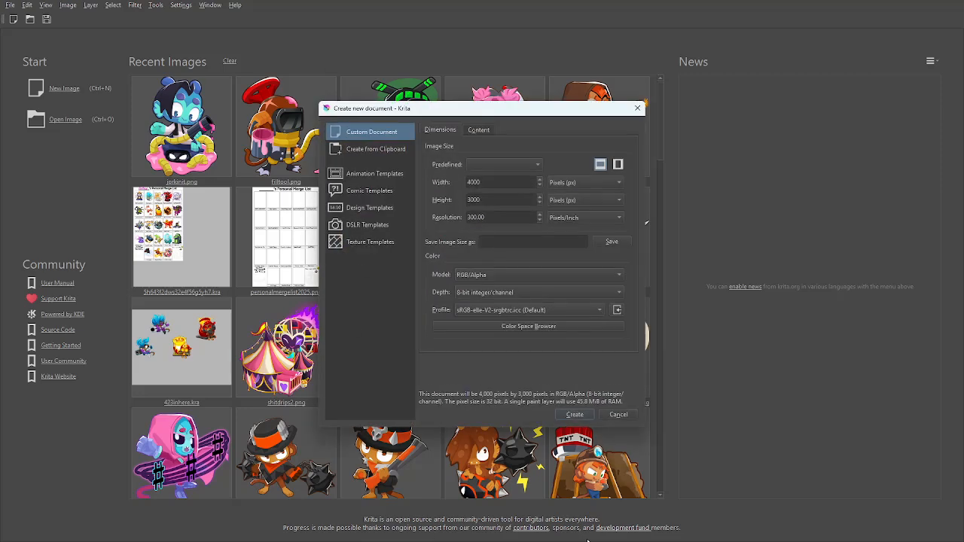
click(572, 415)
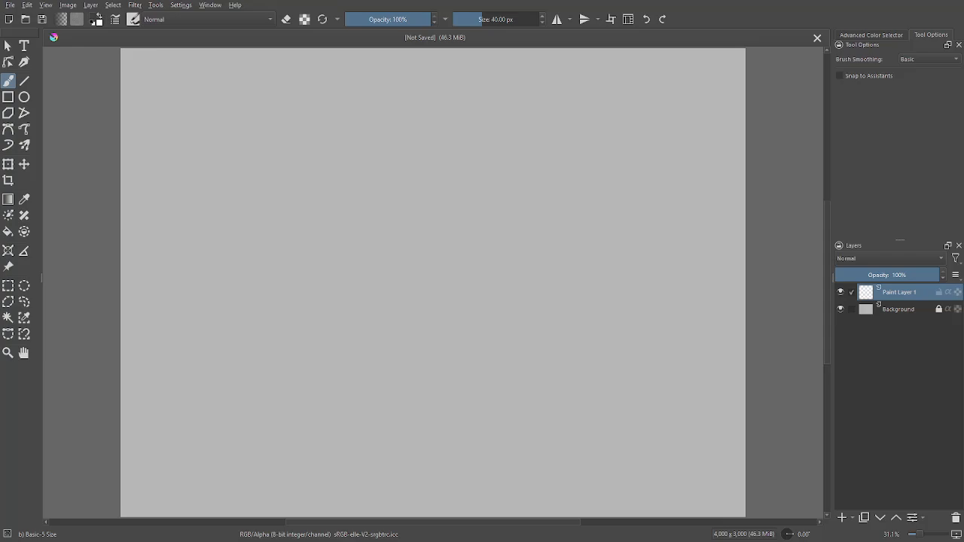
- Switch to the Firefox browser, close the open portrait viewer and find the Beast Handler section of the Bloons TD 6 portraits gallery
drag(723, 2, 601, 277)
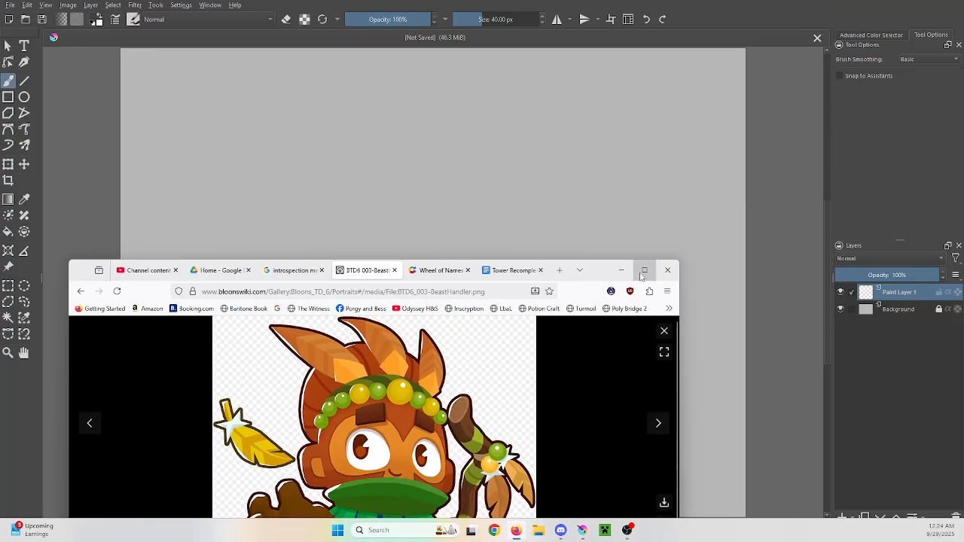
click(643, 272)
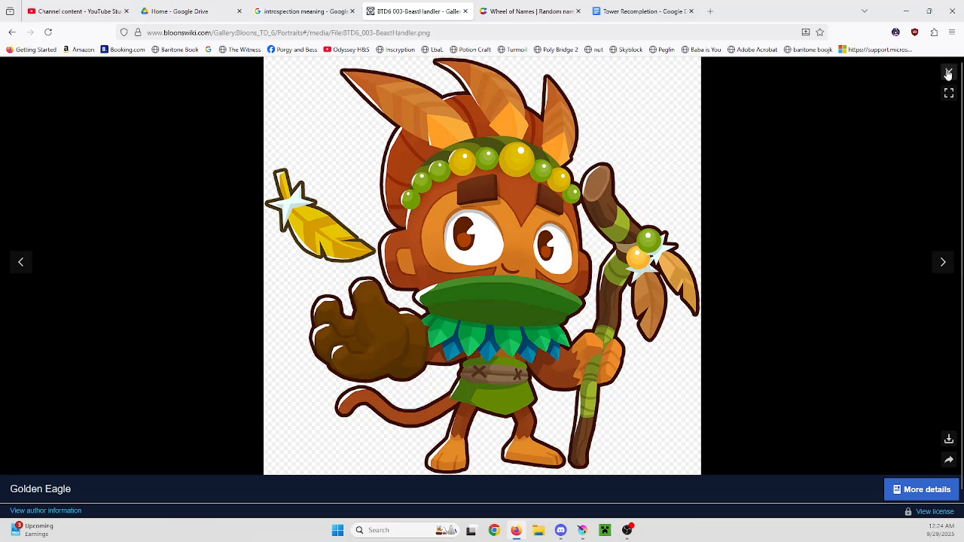
click(948, 73)
scroll(536, 299, up, 15)
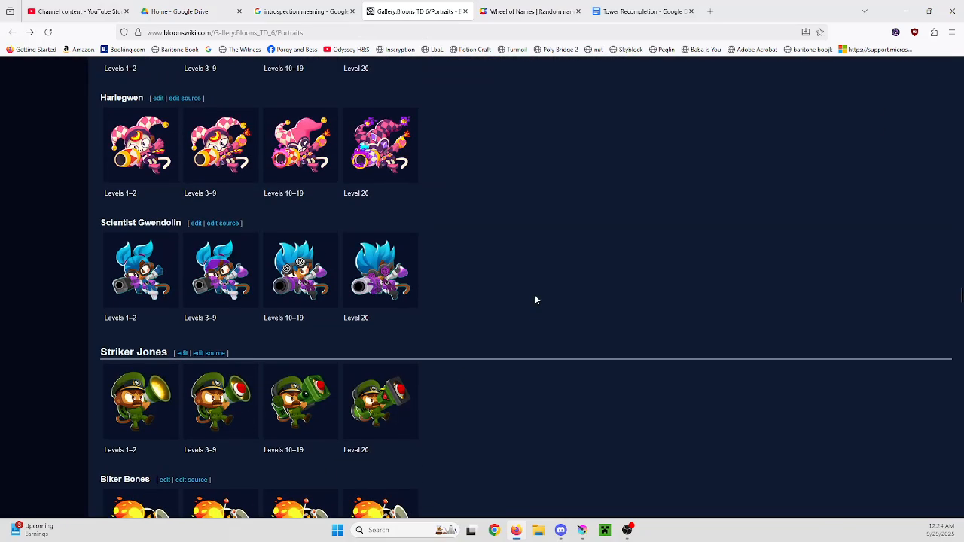
scroll(536, 299, up, 6)
scroll(536, 299, down, 3)
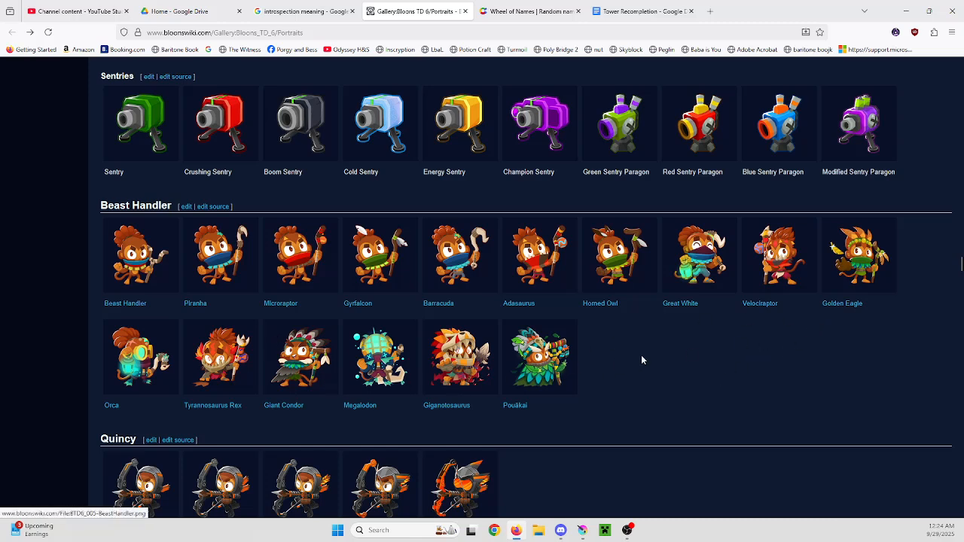
- Copy the full-size Golden Eagle portrait from the wiki and paste it into the new Krita document as a layer
click(866, 260)
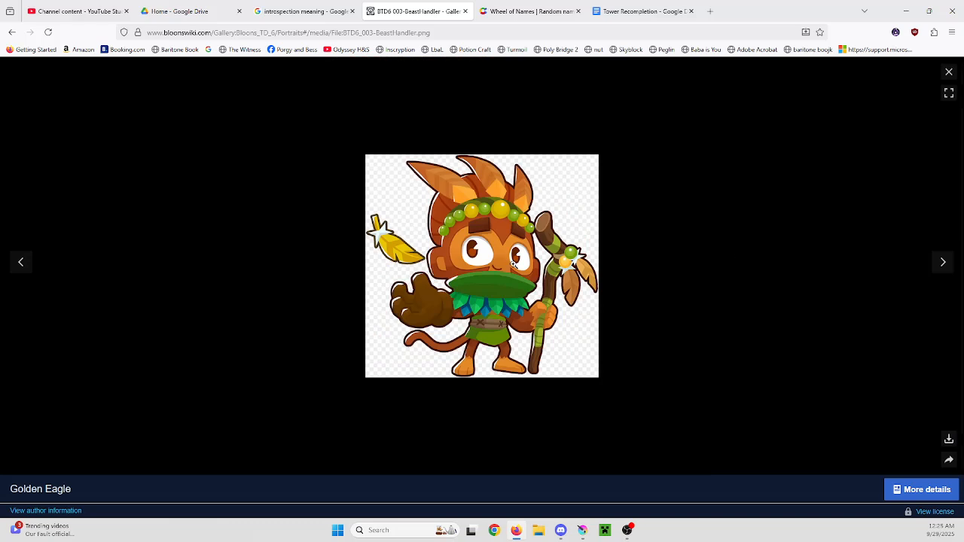
click(466, 293)
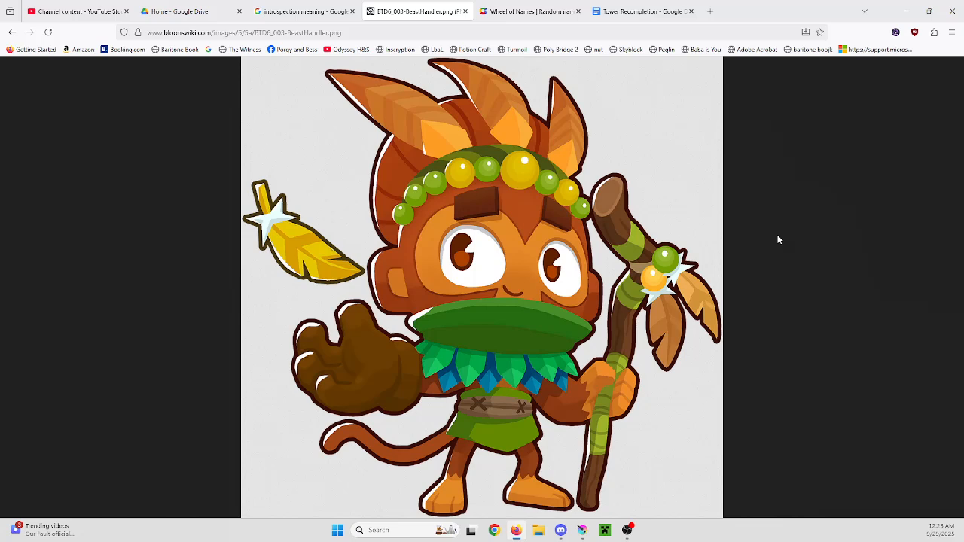
right_click(566, 280)
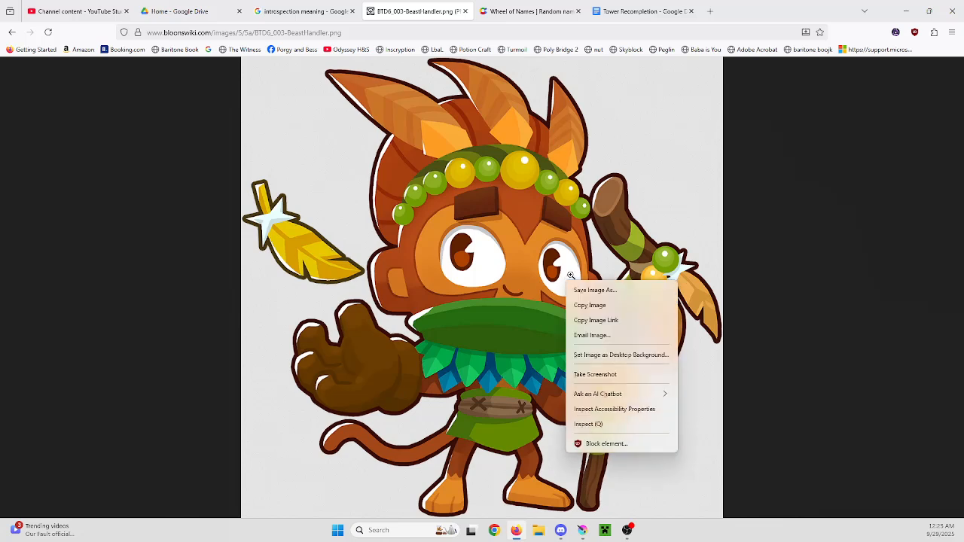
click(584, 307)
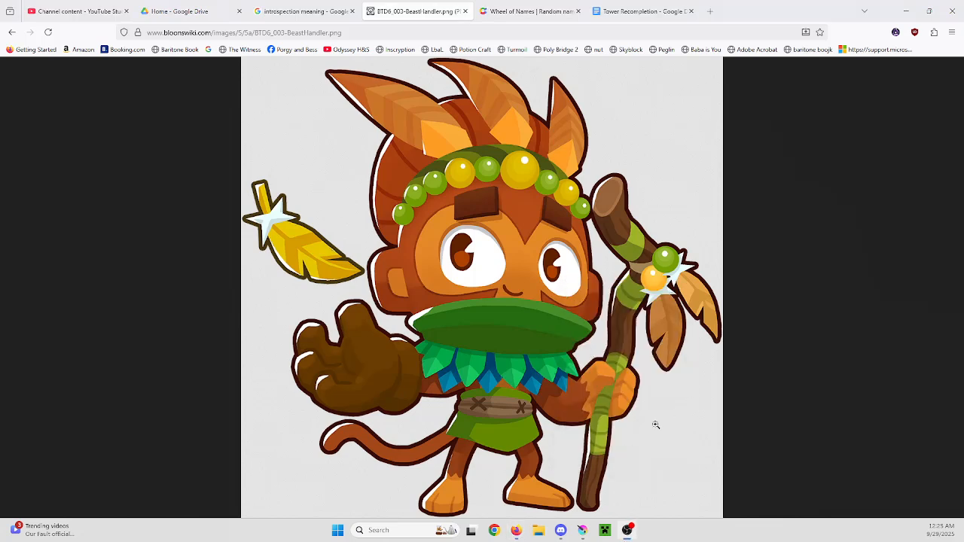
click(628, 530)
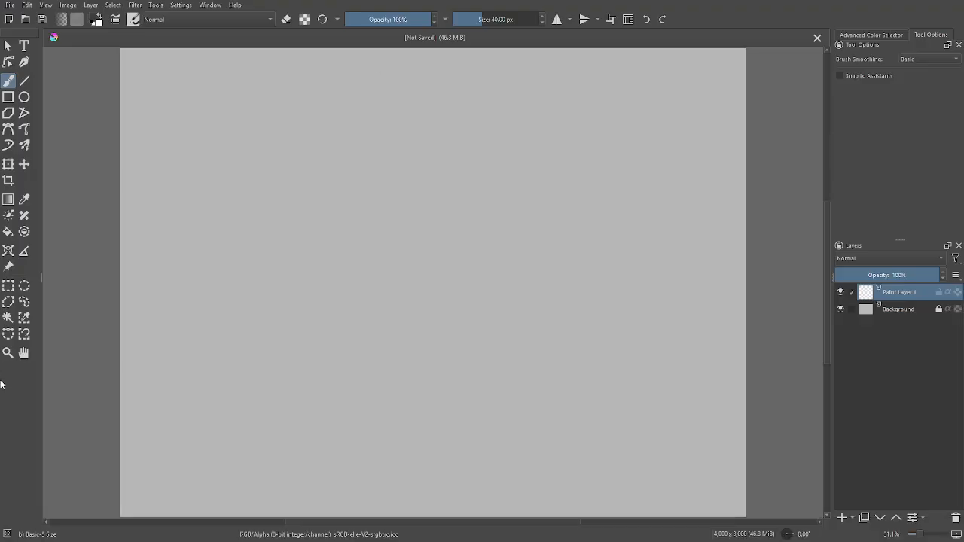
key(ctrl+v)
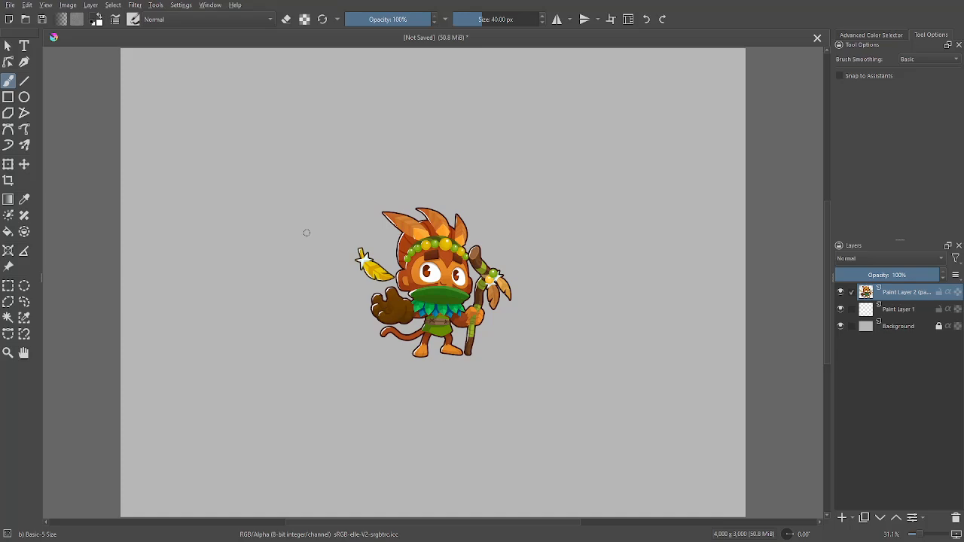
- Show the Advanced Color Selector with red as the brush colour and reduce the brush size to about 25 px
click(871, 35)
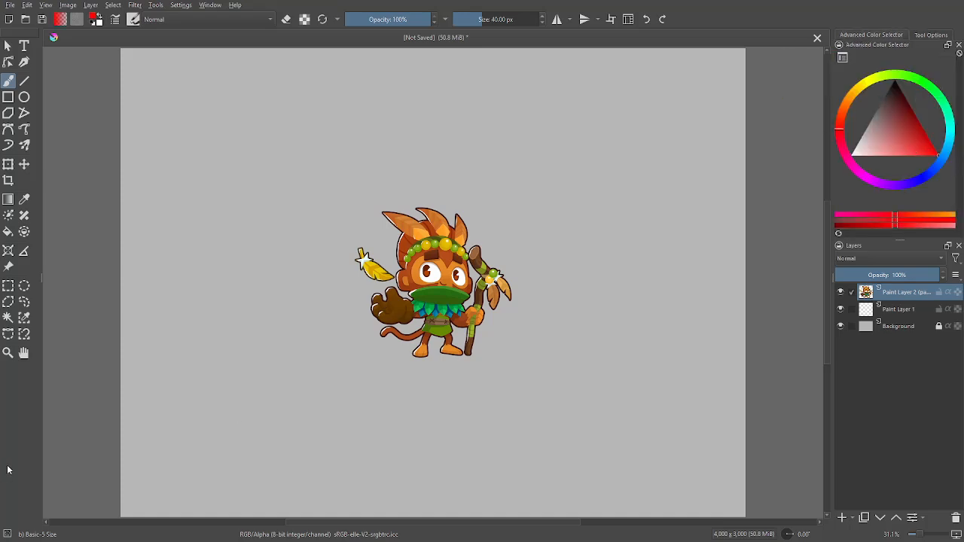
key(ctrl+plus)
key(ctrl+plus)
key(ctrl+plus)
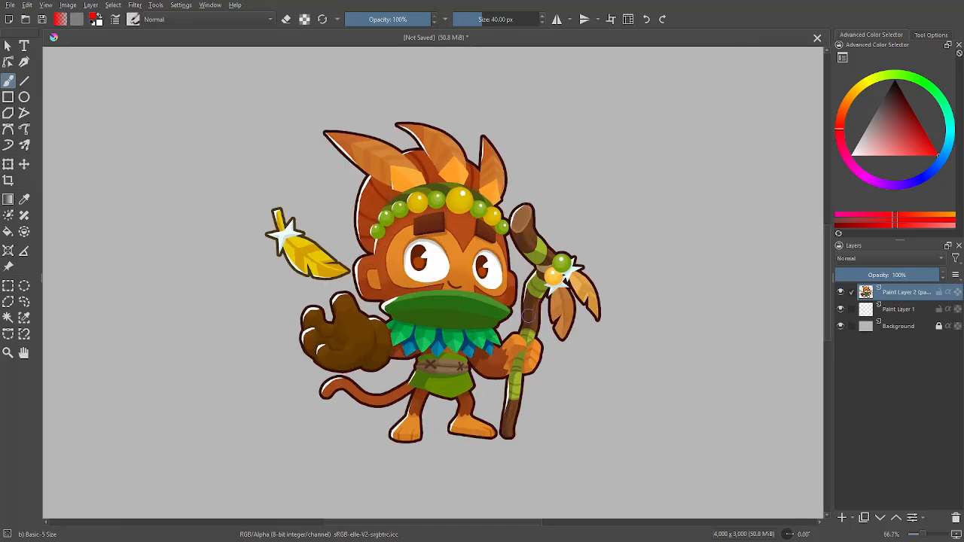
shift+drag(530, 307, 523, 307)
- Try circling the head of the staff with red brush strokes, undoing the stray strokes beside the portrait
mouse_move(557, 219)
mouse_down()
mouse_move(531, 282)
mouse_move(572, 222)
mouse_up()
key(ctrl+z)
mouse_move(527, 271)
mouse_down()
mouse_move(520, 248)
mouse_move(568, 214)
mouse_move(567, 264)
mouse_move(647, 215)
mouse_move(660, 244)
mouse_up()
mouse_move(639, 209)
mouse_down()
mouse_move(684, 163)
mouse_move(636, 228)
mouse_up()
key(ctrl+z)
drag(736, 142, 715, 227)
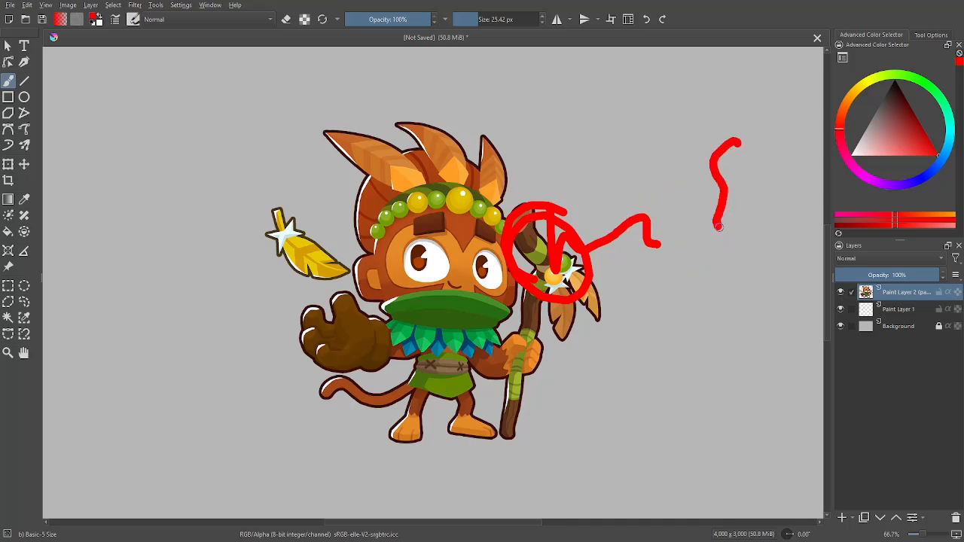
key(ctrl+z)
- Check the brush presets and sketch broken and curved red strokes in the empty area beside the staff
click(132, 20)
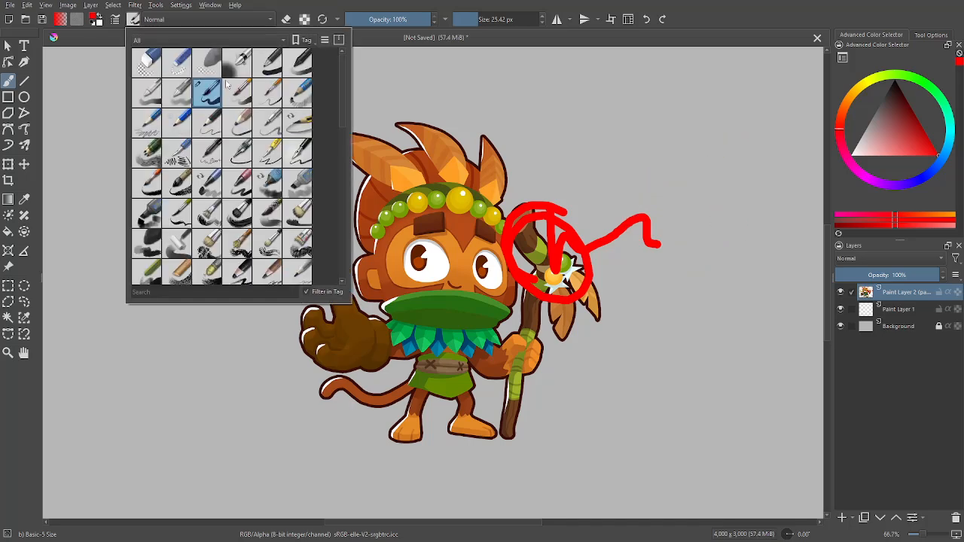
click(74, 381)
drag(702, 224, 749, 305)
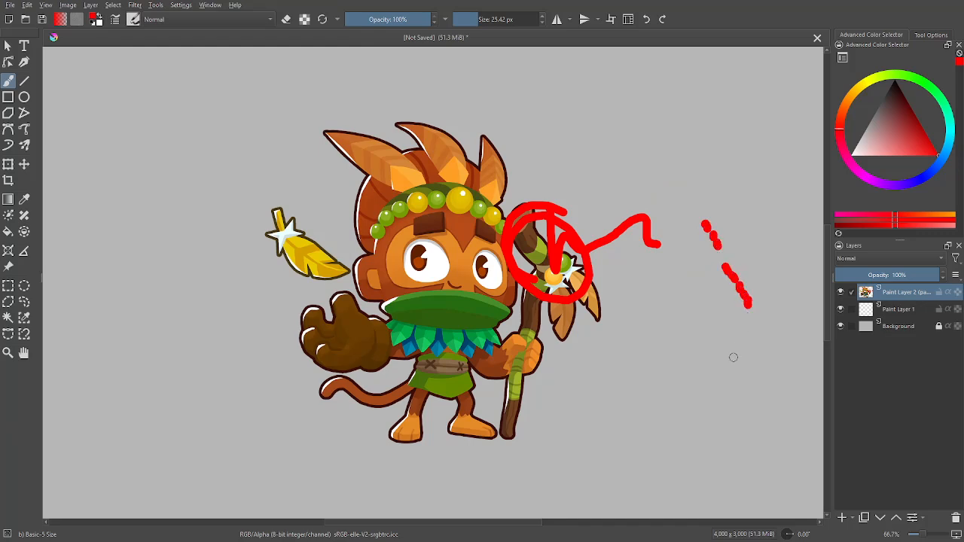
mouse_move(725, 366)
mouse_down()
mouse_move(723, 268)
mouse_move(668, 363)
mouse_move(673, 375)
mouse_up()
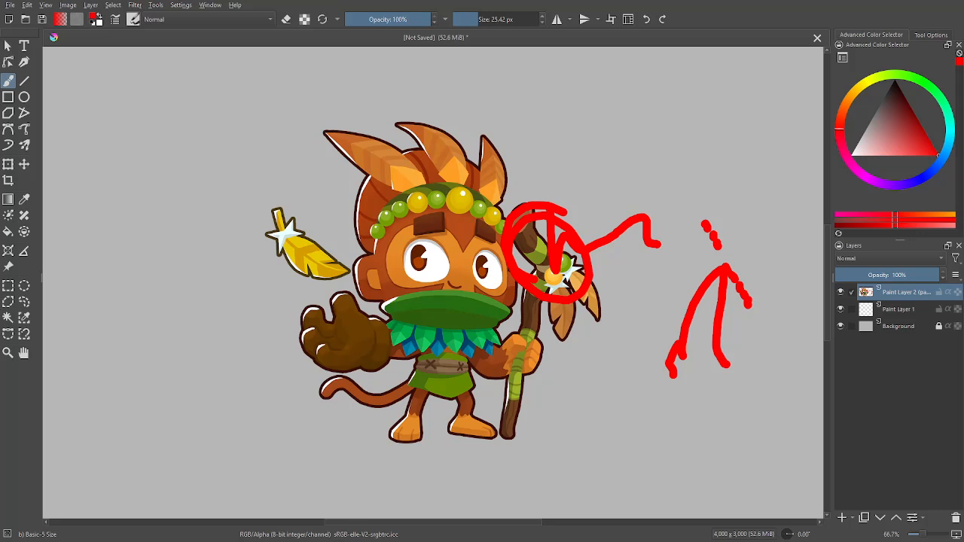
mouse_move(640, 382)
mouse_down()
mouse_move(657, 402)
mouse_move(688, 396)
mouse_move(741, 416)
mouse_move(779, 473)
mouse_up()
- Undo all the red brush strokes around the staff and beside the portrait
key(ctrl+z)
key(ctrl+z)
key(ctrl+z)
key(ctrl+z)
key(ctrl+z)
key(ctrl+z)
key(ctrl+z)
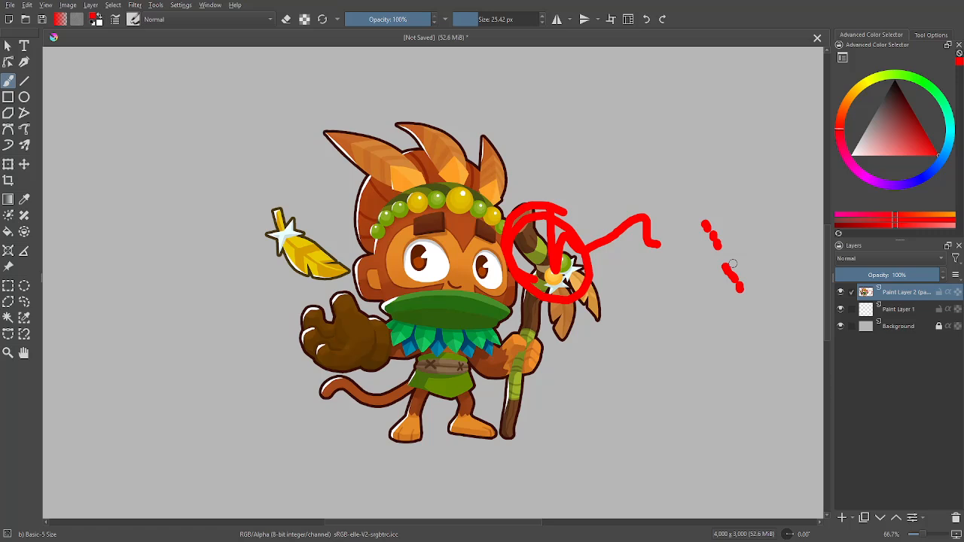
key(ctrl+z)
key(ctrl+z)
key(ctrl+z)
key(ctrl+z)
key(ctrl+z)
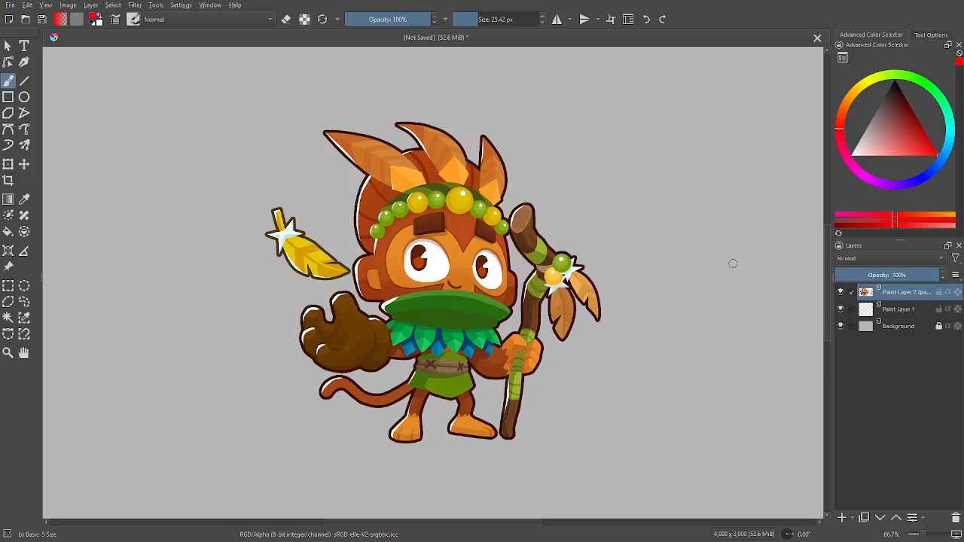
- Mark the head of the staff with red strokes, undoing the first circle and the trial stroke over the floating feather
mouse_move(525, 200)
mouse_down()
mouse_move(532, 292)
mouse_move(620, 213)
mouse_up()
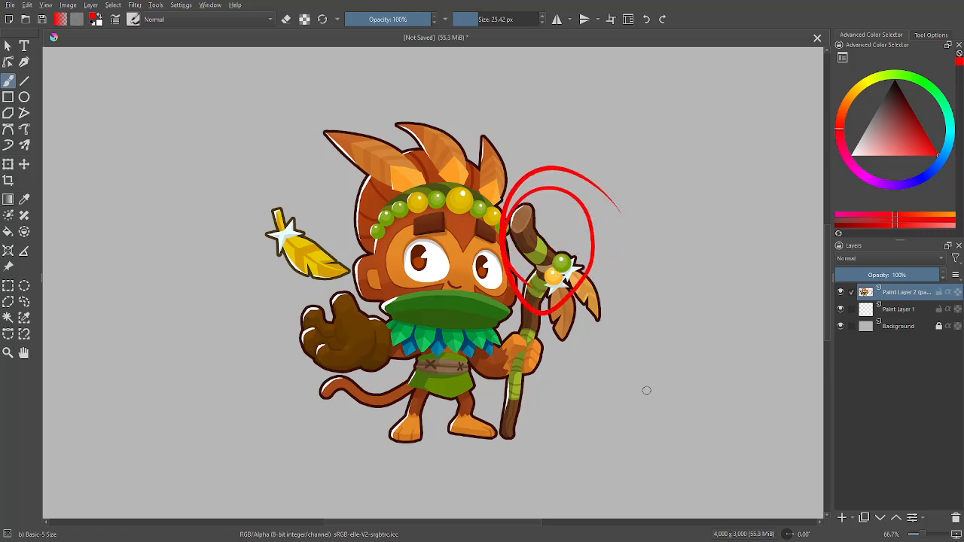
key(ctrl+z)
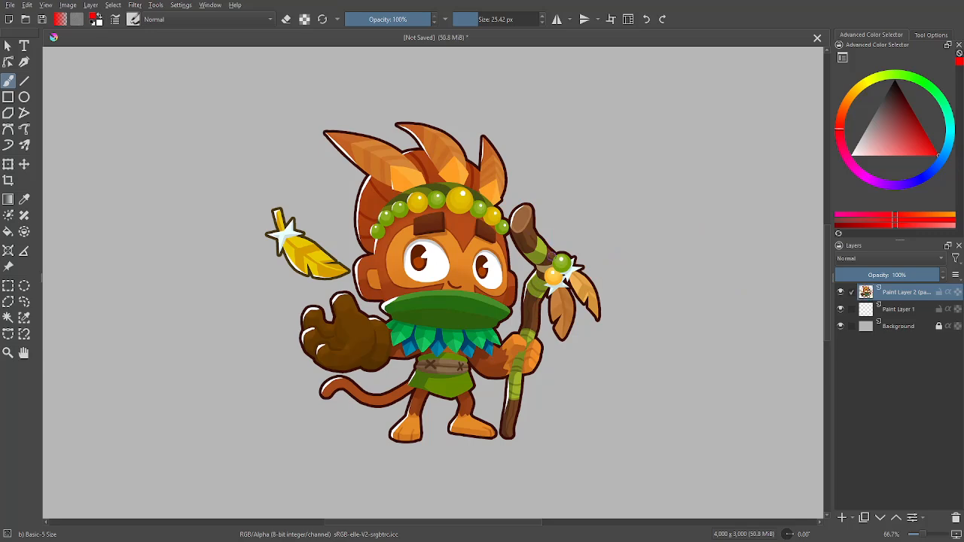
mouse_move(536, 254)
mouse_down()
mouse_move(603, 264)
mouse_move(553, 219)
mouse_move(561, 284)
mouse_move(555, 256)
mouse_move(591, 253)
mouse_move(546, 266)
mouse_up()
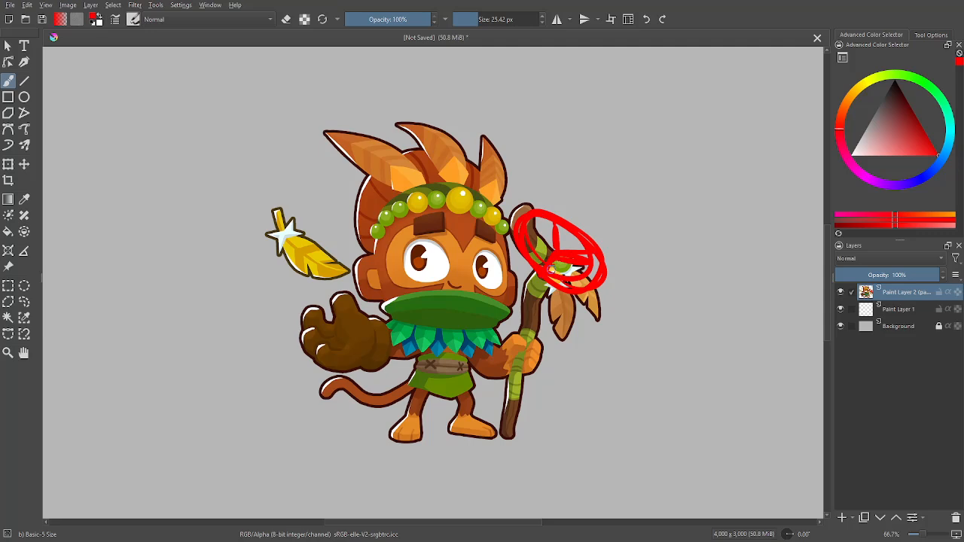
drag(277, 218, 328, 274)
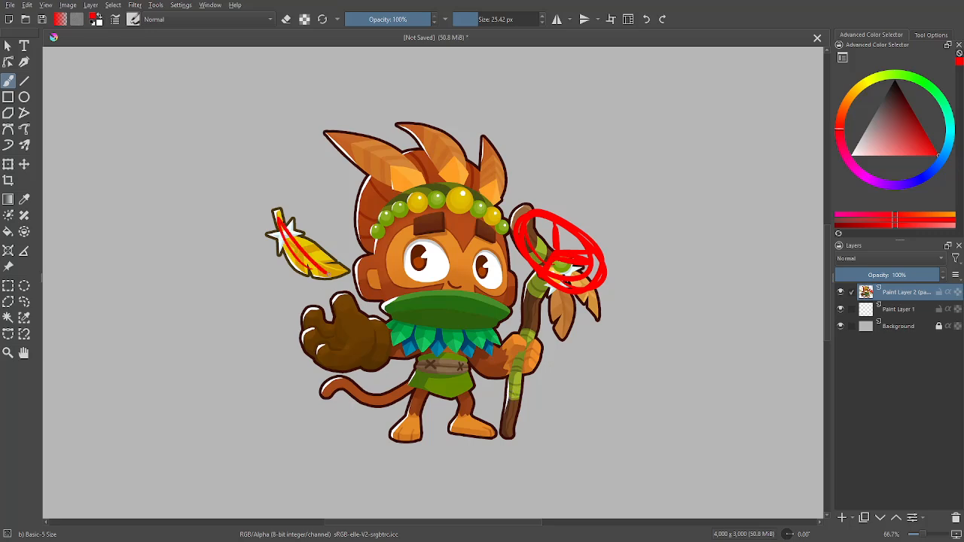
key(ctrl+z)
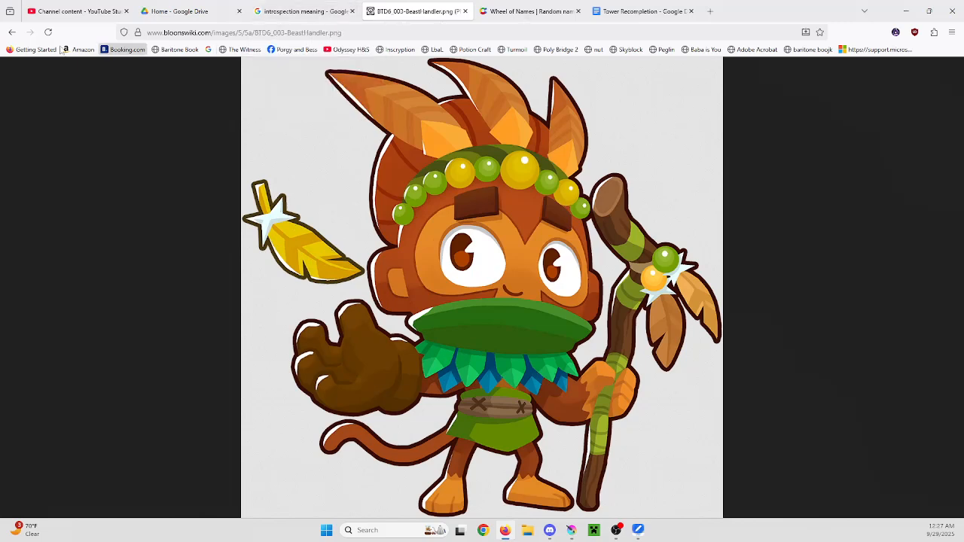
- Switch to Firefox, go back from the full-size image and close the Golden Eagle viewer to return to the portraits gallery
click(11, 31)
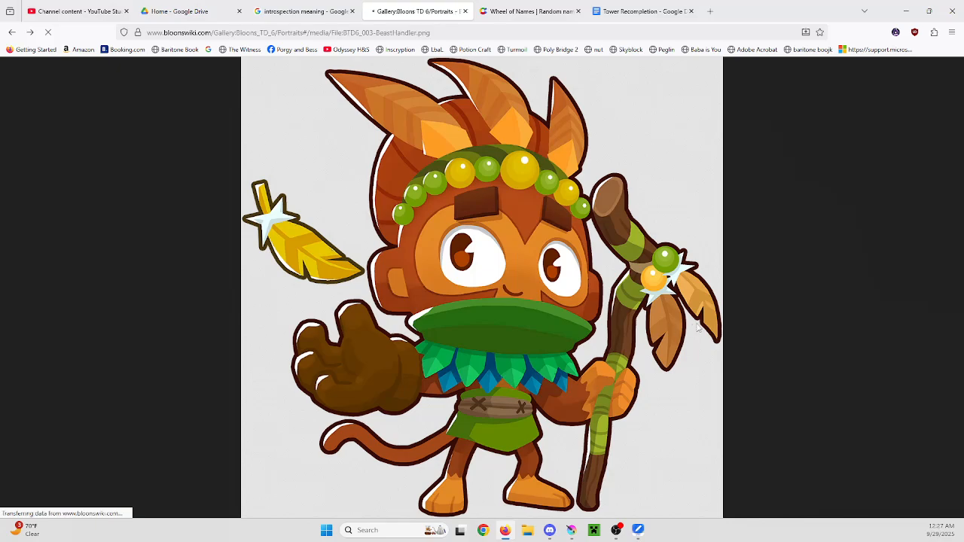
scroll(723, 324, down, 1)
scroll(768, 295, down, 15)
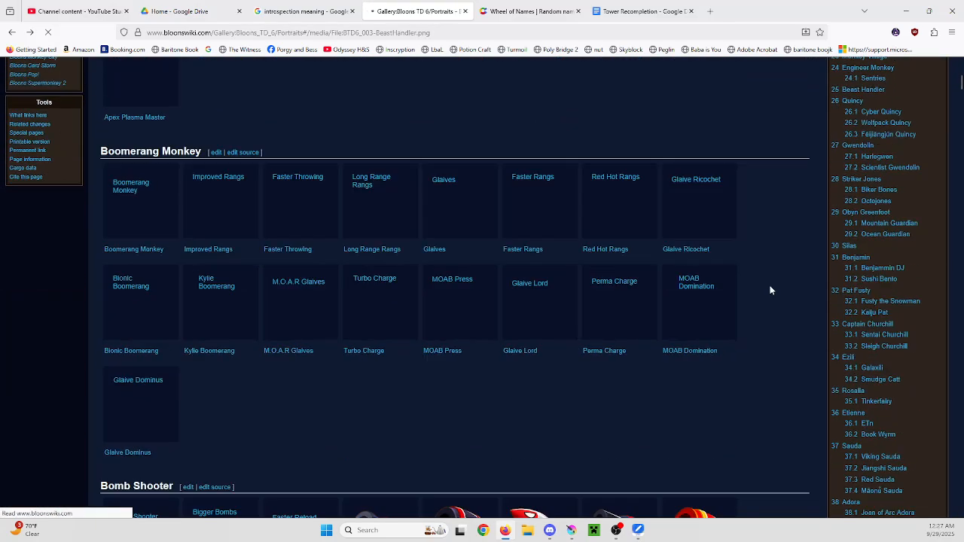
scroll(770, 291, down, 2)
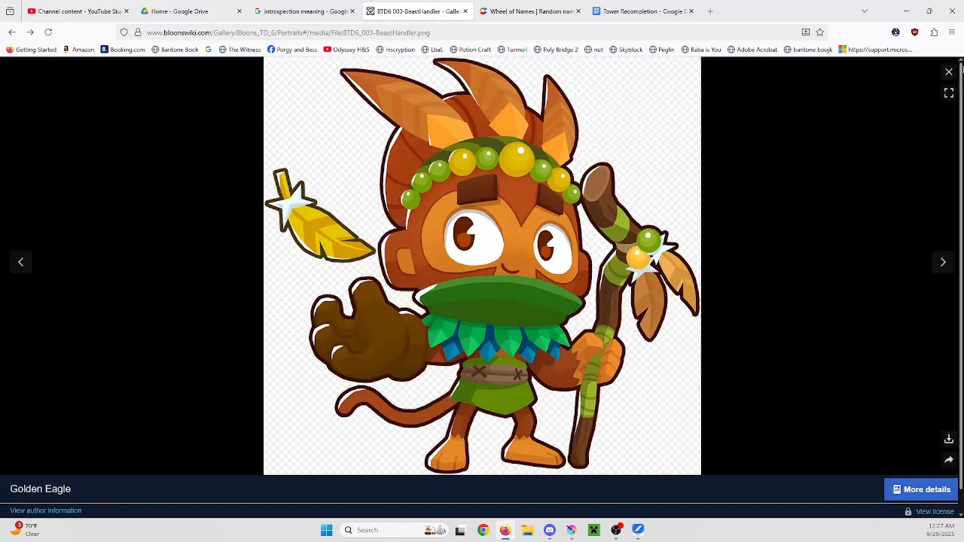
click(948, 72)
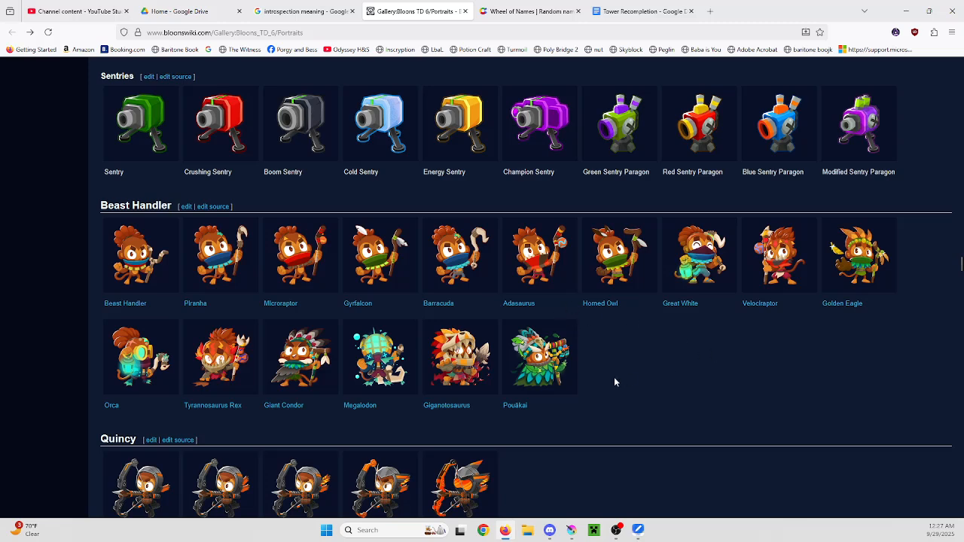
- Browse the portraits gallery around the Beast Handler section and up to the Glue Gunner section
scroll(613, 380, up, 2)
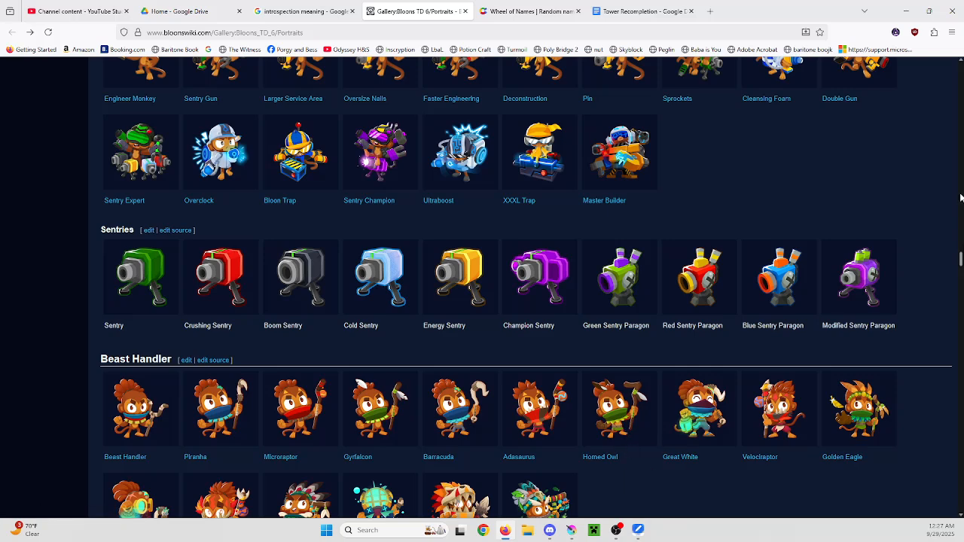
drag(959, 260, 958, 271)
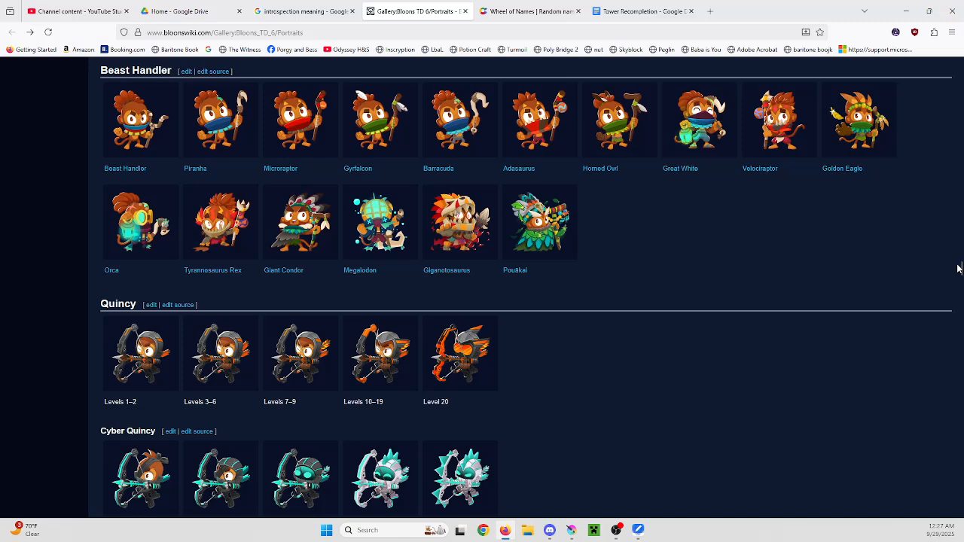
scroll(624, 302, up, 1)
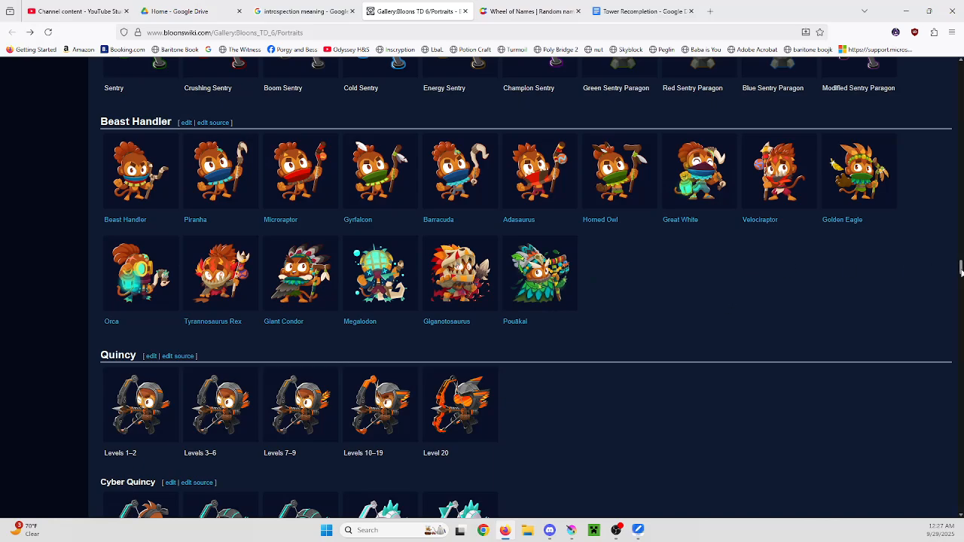
drag(961, 270, 961, 119)
scroll(708, 260, up, 1)
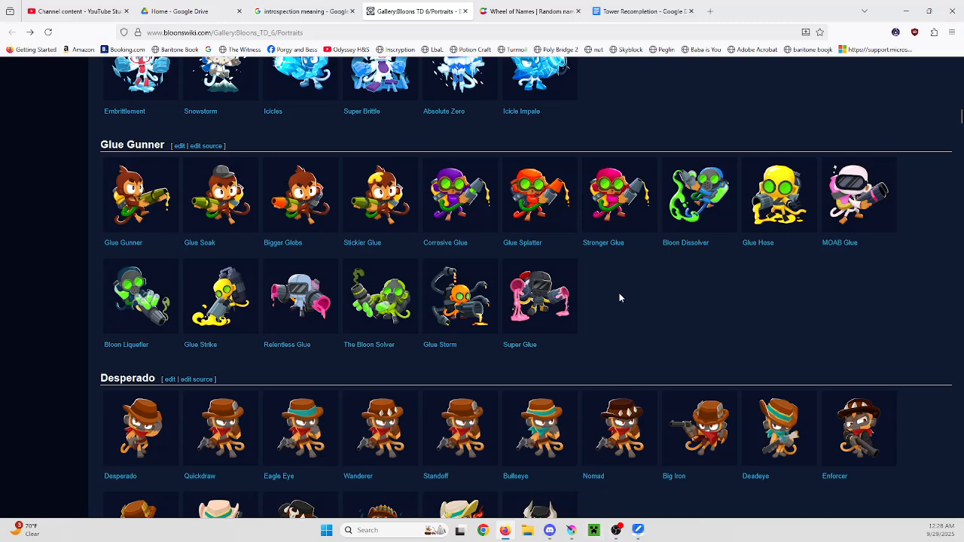
- Switch to Krita and mark the portrait with a red curved loop over the floating feather and an outline around both eyes
click(570, 533)
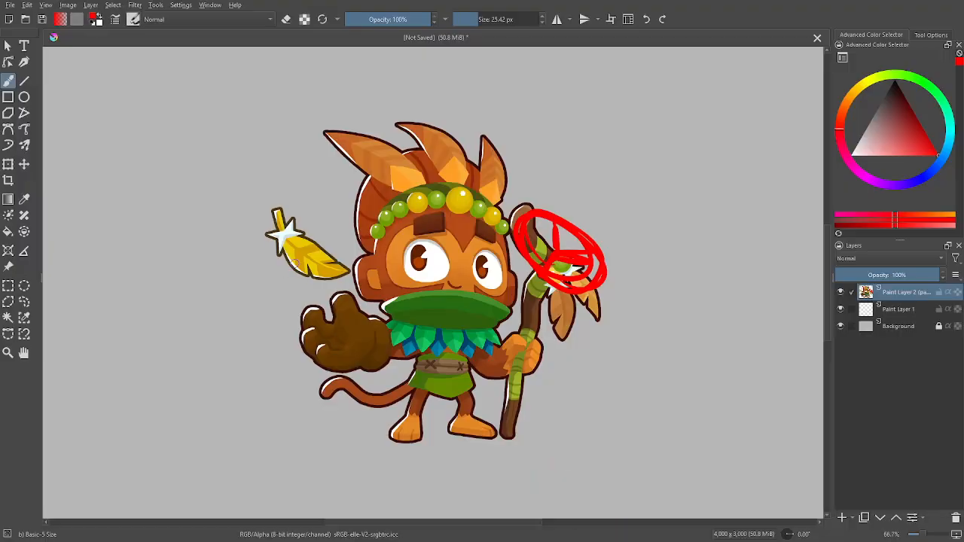
mouse_move(294, 265)
mouse_down()
mouse_move(278, 169)
mouse_move(334, 202)
mouse_move(345, 236)
mouse_move(336, 260)
mouse_move(292, 266)
mouse_up()
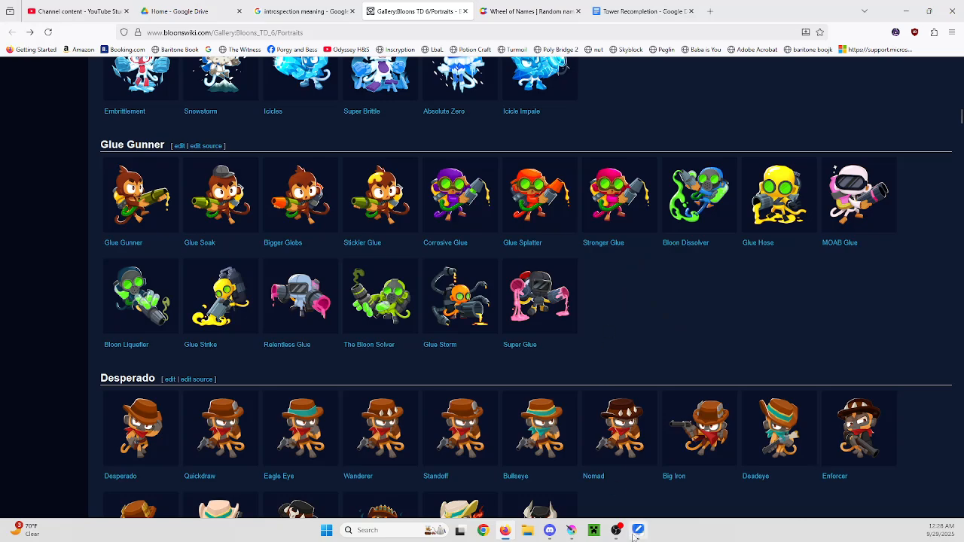
click(572, 531)
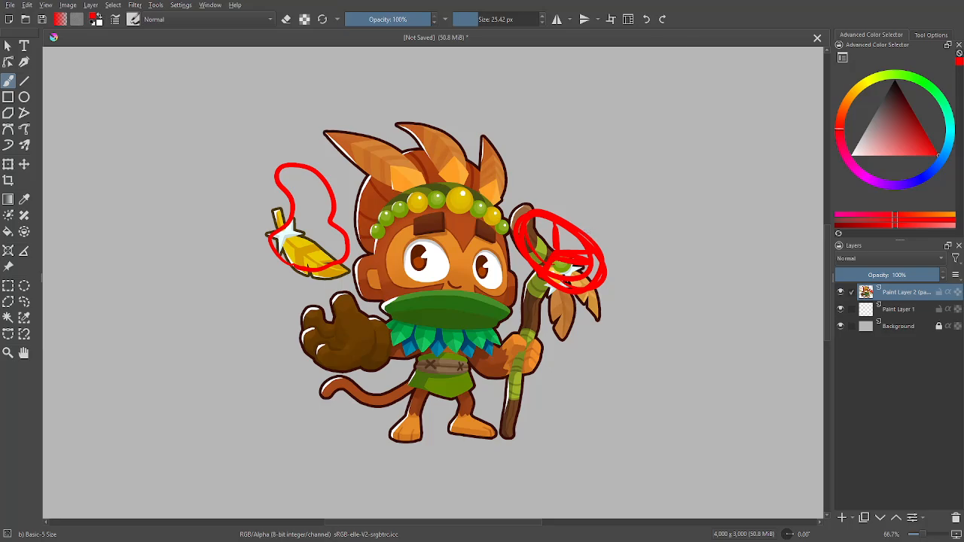
key(alt+Tab)
key(alt+Tab)
mouse_move(444, 285)
mouse_down()
mouse_move(403, 276)
mouse_move(445, 230)
mouse_move(517, 276)
mouse_move(416, 283)
mouse_move(390, 243)
mouse_move(497, 237)
mouse_up()
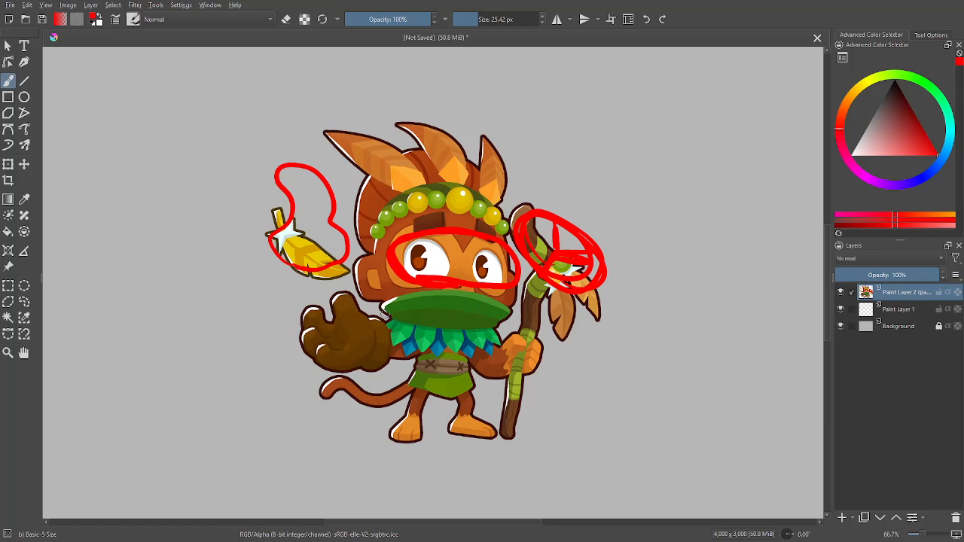
- Outline and stripe the green mouth covering in red and mark the feather collar below it, undoing the first jagged collar outline
mouse_move(382, 306)
mouse_down()
mouse_move(496, 297)
mouse_move(509, 312)
mouse_move(499, 327)
mouse_move(471, 329)
mouse_move(399, 319)
mouse_move(427, 307)
mouse_move(506, 318)
mouse_move(400, 317)
mouse_up()
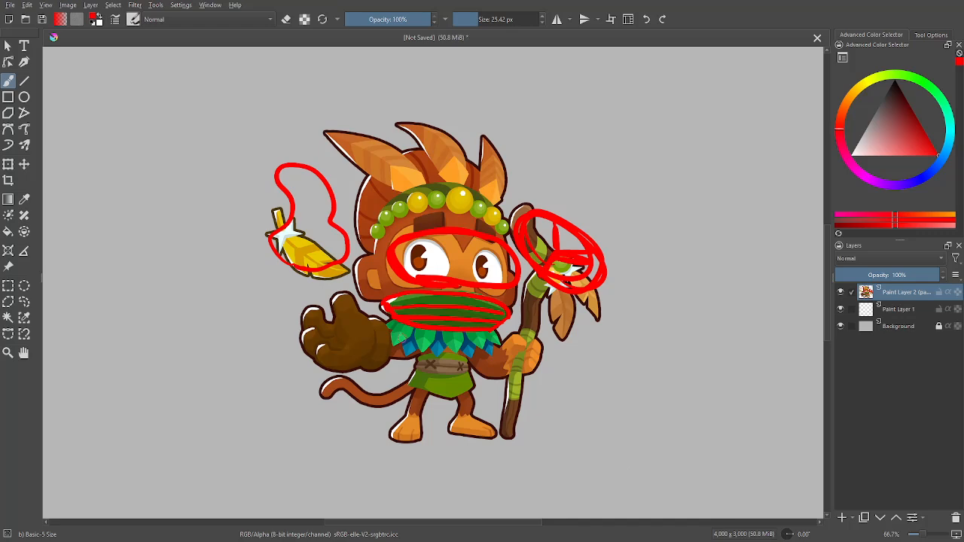
mouse_move(395, 317)
mouse_down()
mouse_move(403, 340)
mouse_move(495, 332)
mouse_up()
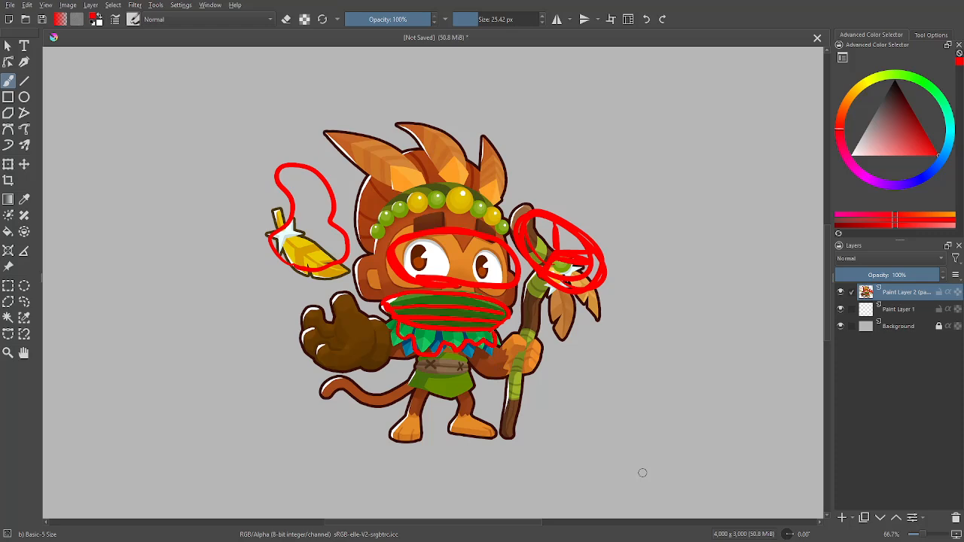
key(ctrl+z)
key(ctrl+z)
key(ctrl+z)
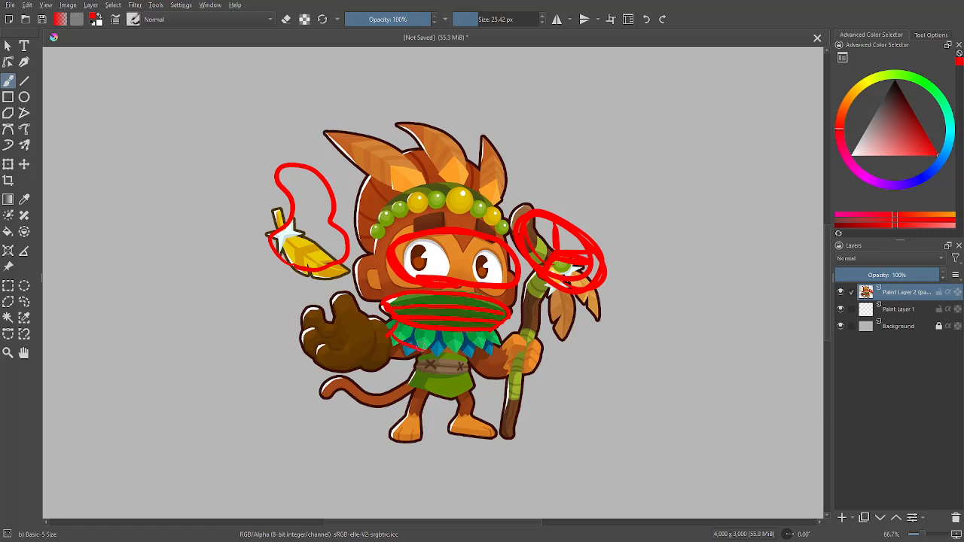
mouse_move(424, 347)
mouse_down()
mouse_move(480, 354)
mouse_move(501, 340)
mouse_move(479, 350)
mouse_move(501, 343)
mouse_move(410, 335)
mouse_move(446, 331)
mouse_move(482, 335)
mouse_up()
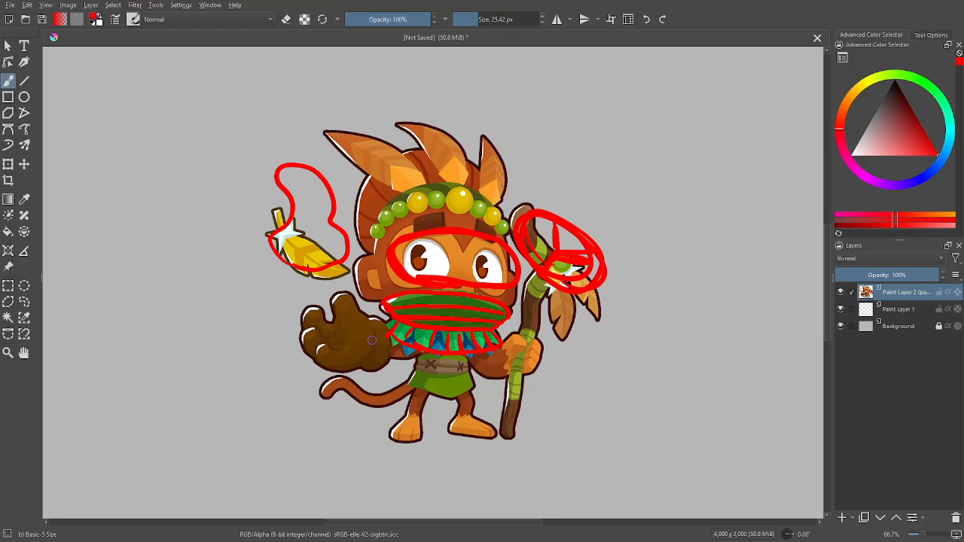
- Try a boxy red outline with a rounded end around the raised brown hand, and undo it
mouse_move(385, 331)
mouse_down()
mouse_move(383, 368)
mouse_move(314, 369)
mouse_move(295, 336)
mouse_move(315, 316)
mouse_move(390, 316)
mouse_up()
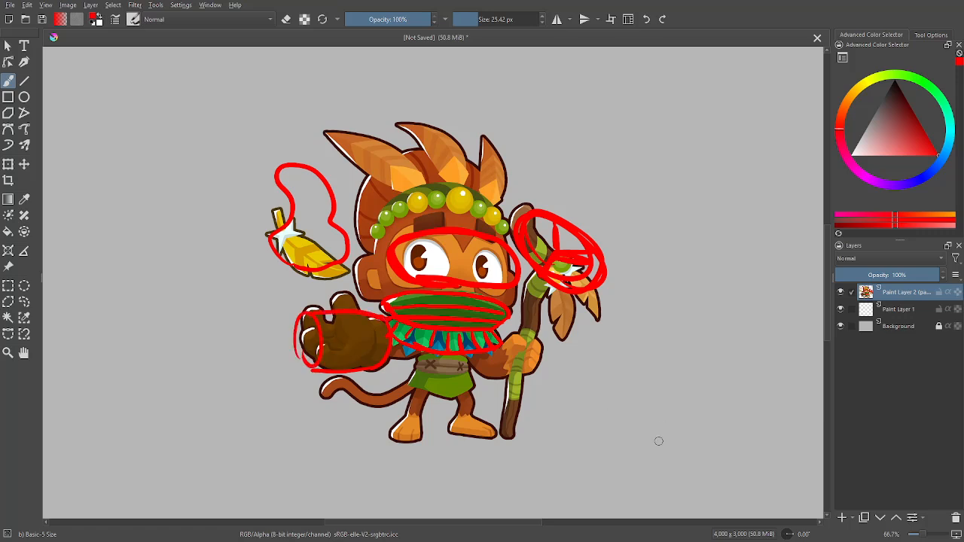
key(ctrl+z)
key(ctrl+z)
key(ctrl+z)
key(ctrl+z)
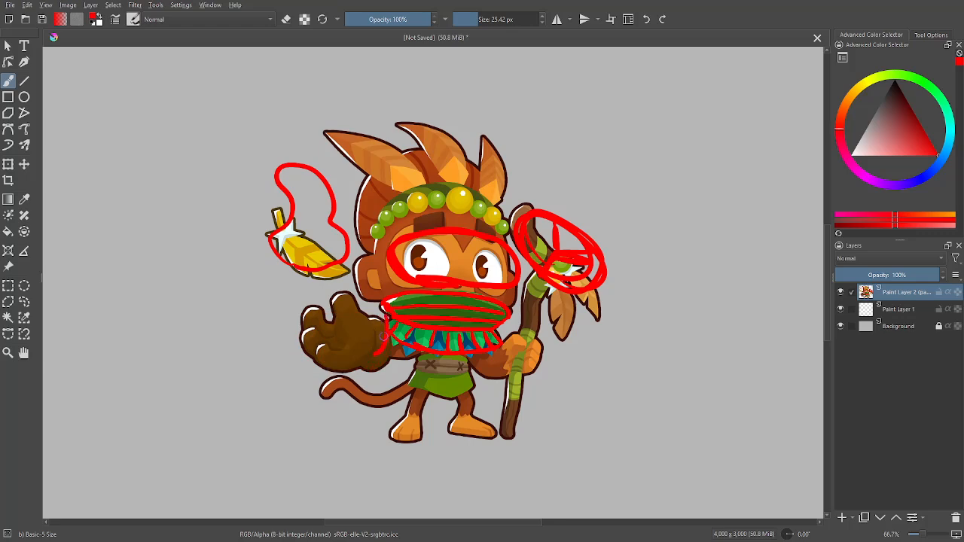
- Try a slanted red cone outline widening from the collar over the raised brown hand, and undo all its strokes
drag(389, 319, 378, 362)
key(ctrl+z)
drag(391, 321, 379, 358)
key(ctrl+z)
drag(391, 322, 379, 377)
drag(392, 322, 344, 298)
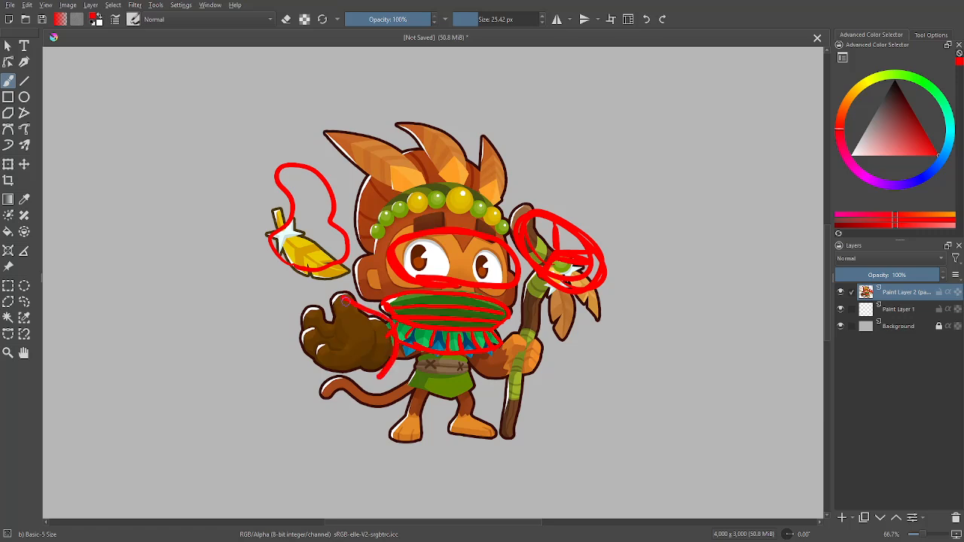
mouse_move(376, 373)
mouse_down()
mouse_move(321, 348)
mouse_move(337, 320)
mouse_move(319, 353)
mouse_up()
key(ctrl+z)
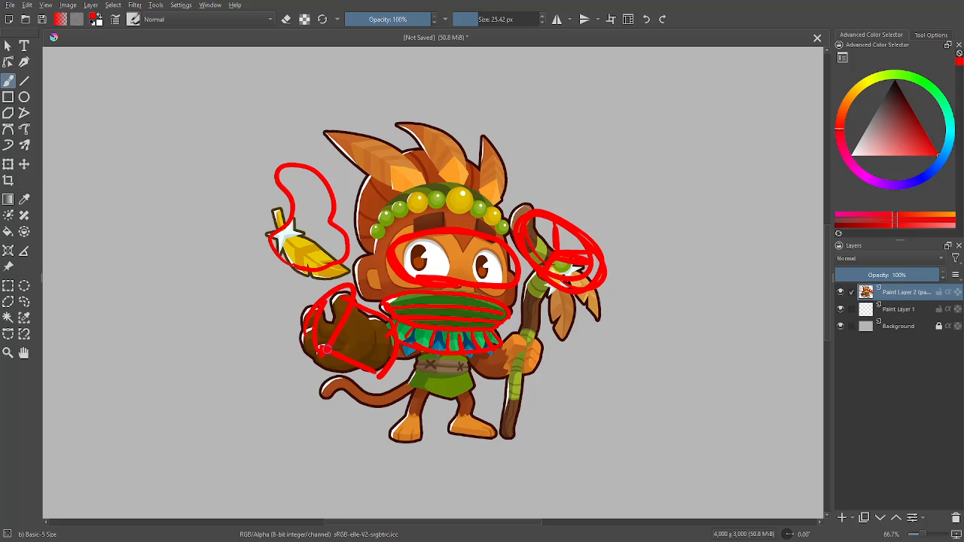
key(ctrl+z)
key(ctrl+z)
key(ctrl+z)
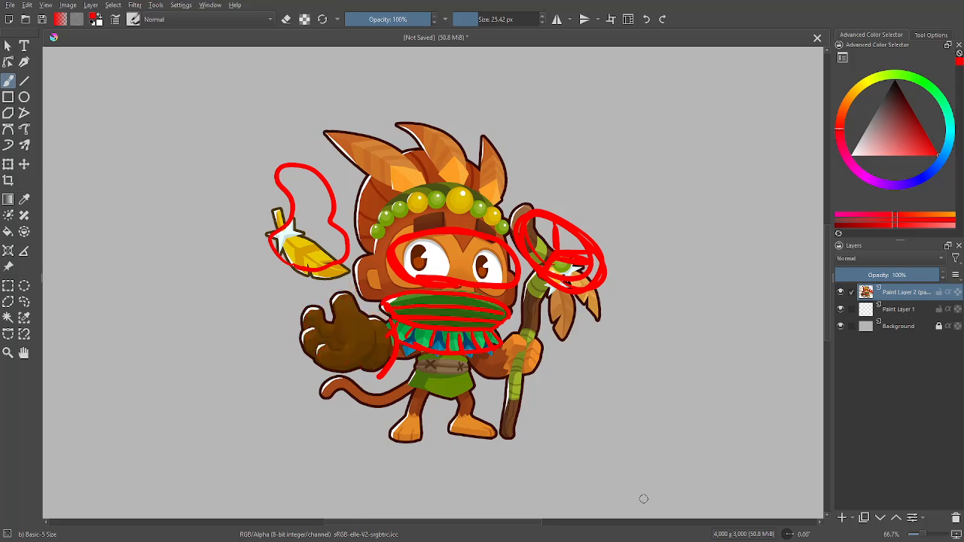
key(ctrl+z)
- Sketch a red cloak outline with a ragged hem hanging from the feather collar over the body and legs
mouse_move(500, 354)
mouse_down()
mouse_move(497, 399)
mouse_move(479, 400)
mouse_move(476, 386)
mouse_move(458, 422)
mouse_move(446, 387)
mouse_up()
mouse_move(392, 351)
mouse_down()
mouse_move(364, 409)
mouse_move(376, 395)
mouse_move(401, 420)
mouse_move(438, 432)
mouse_move(463, 408)
mouse_up()
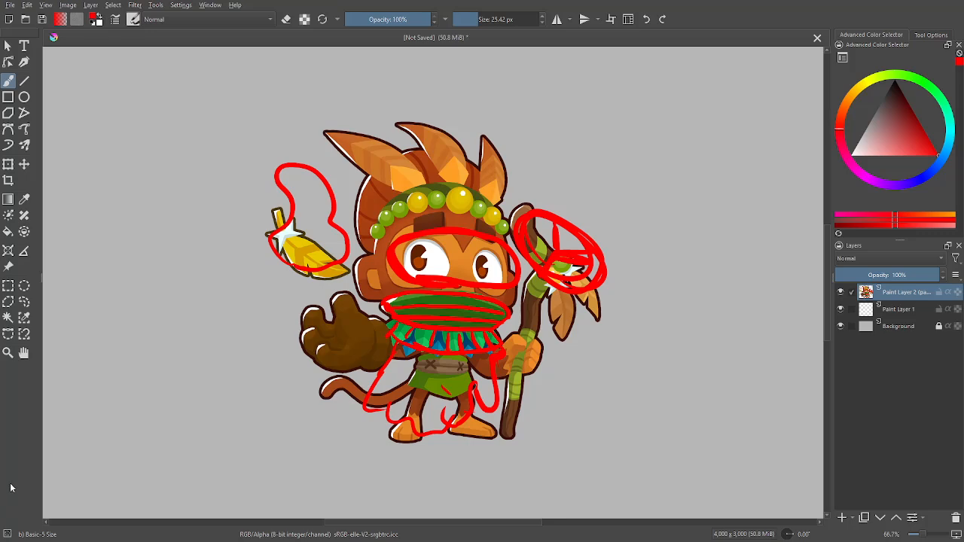
- Paste the copied feather-cloaked portrait, hide the marked-up portrait's layer, add a new paint layer and set the brush colour to magenta
key(ctrl+v)
click(841, 309)
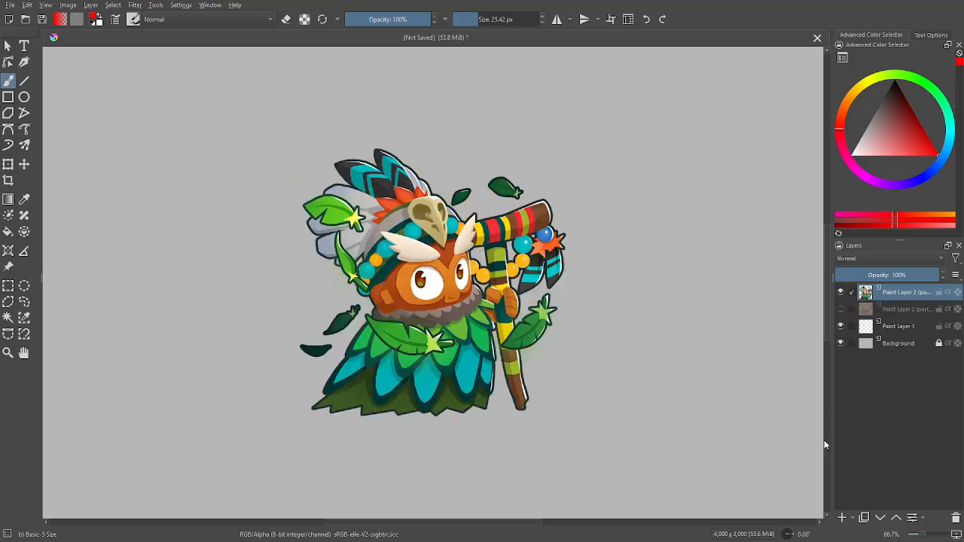
click(842, 518)
click(842, 155)
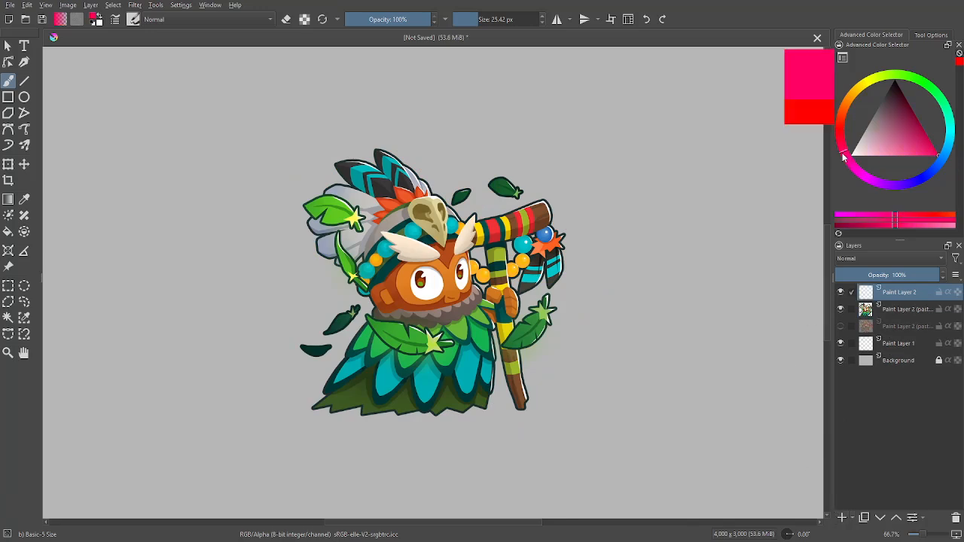
drag(843, 156, 857, 172)
- Trace the feathered cloak in magenta with its sides, inner folds, wavy hem and a trailing end beyond the body
mouse_move(481, 303)
mouse_down()
mouse_move(491, 354)
mouse_move(473, 393)
mouse_up()
drag(491, 358, 492, 405)
mouse_move(373, 321)
mouse_down()
mouse_move(322, 400)
mouse_move(356, 414)
mouse_up()
mouse_move(367, 337)
mouse_down()
mouse_move(404, 371)
mouse_move(455, 378)
mouse_move(472, 367)
mouse_move(420, 418)
mouse_move(300, 406)
mouse_move(262, 415)
mouse_move(314, 415)
mouse_move(346, 355)
mouse_move(282, 408)
mouse_up()
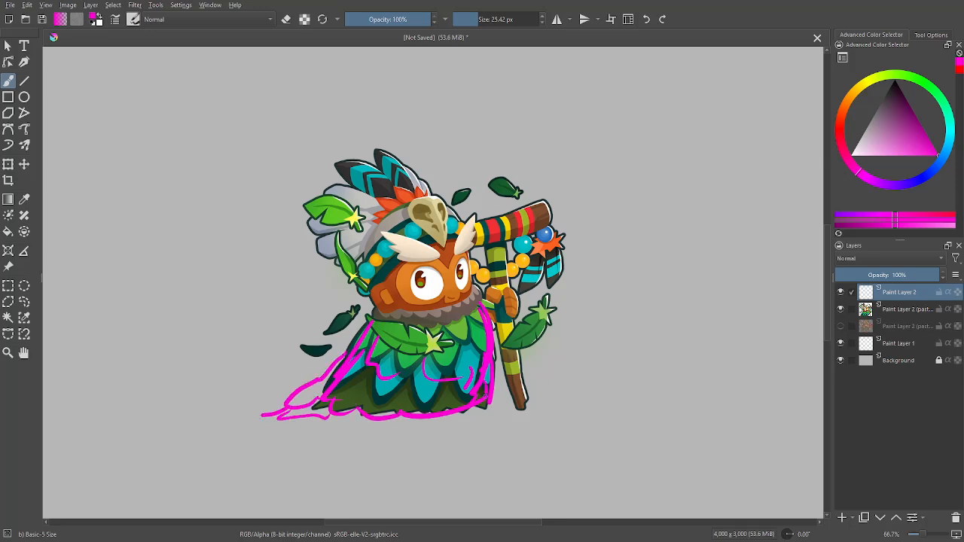
mouse_move(490, 399)
mouse_down()
mouse_move(499, 411)
mouse_move(339, 423)
mouse_up()
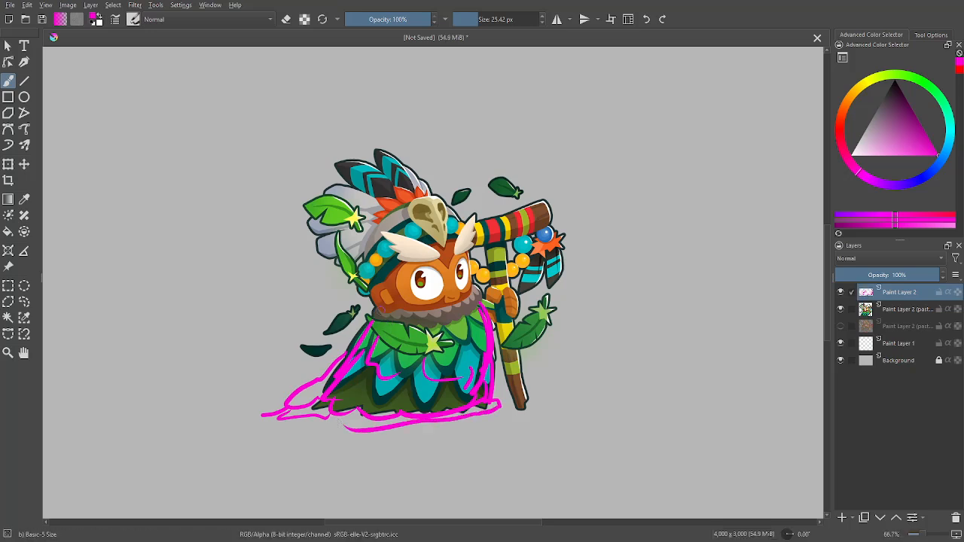
- Mark the grey fur collar with a ribbed magenta band and outline the eye area, undoing the extra strokes around the face
mouse_move(372, 323)
mouse_down()
mouse_move(437, 336)
mouse_move(482, 313)
mouse_move(486, 290)
mouse_move(376, 310)
mouse_move(426, 330)
mouse_up()
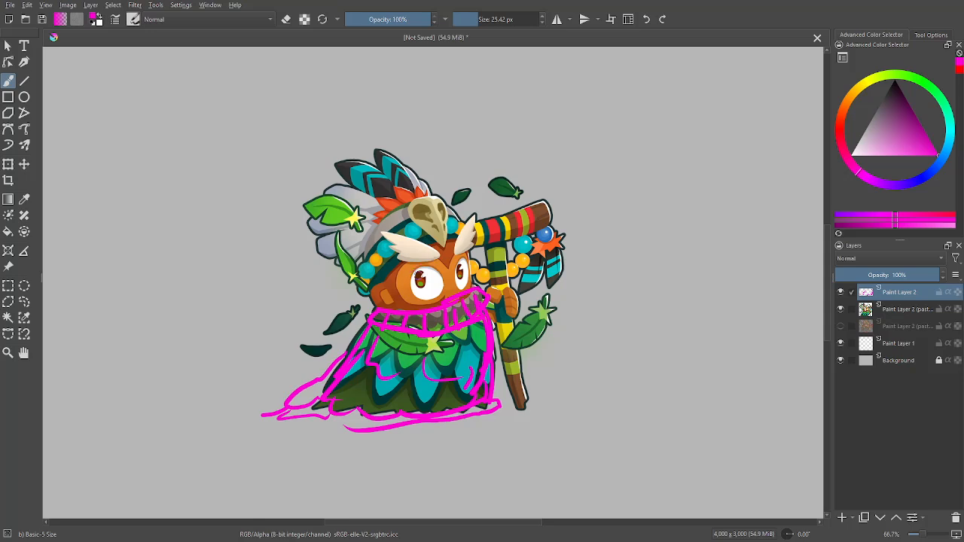
mouse_move(408, 275)
mouse_down()
mouse_move(473, 253)
mouse_move(480, 268)
mouse_move(468, 289)
mouse_move(432, 301)
mouse_move(407, 271)
mouse_move(435, 284)
mouse_move(476, 259)
mouse_move(474, 285)
mouse_move(422, 273)
mouse_move(386, 288)
mouse_move(414, 300)
mouse_up()
key(ctrl+z)
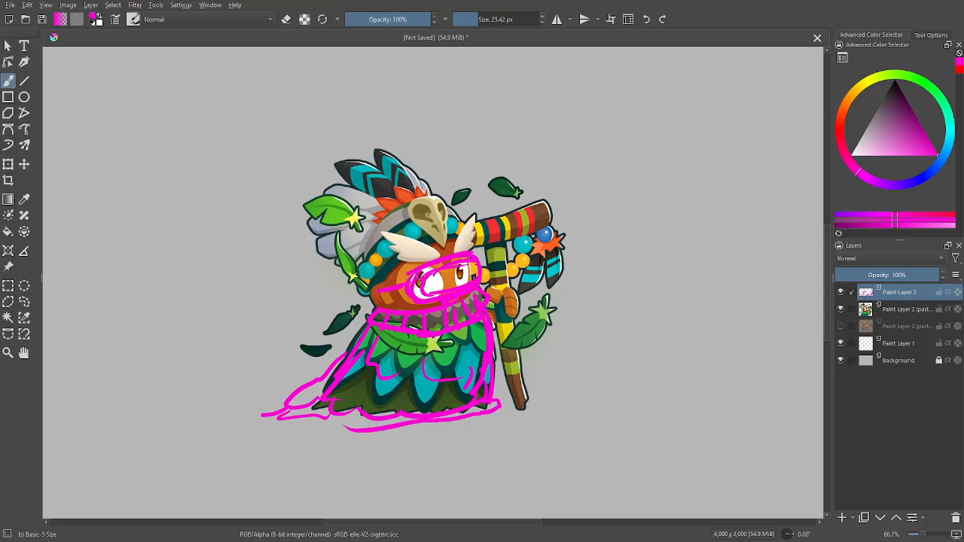
mouse_move(411, 270)
mouse_down()
mouse_move(388, 279)
mouse_move(386, 299)
mouse_move(411, 307)
mouse_up()
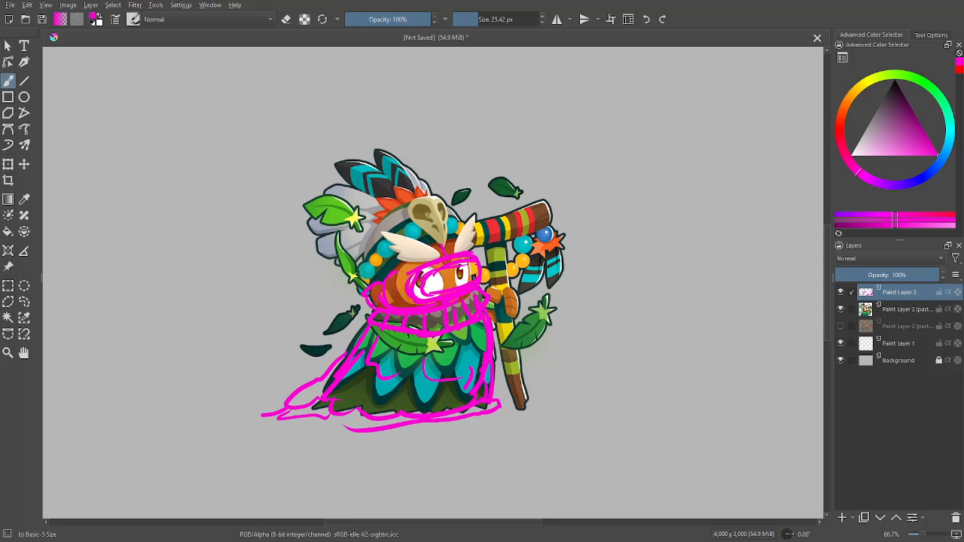
key(ctrl+z)
key(ctrl+z)
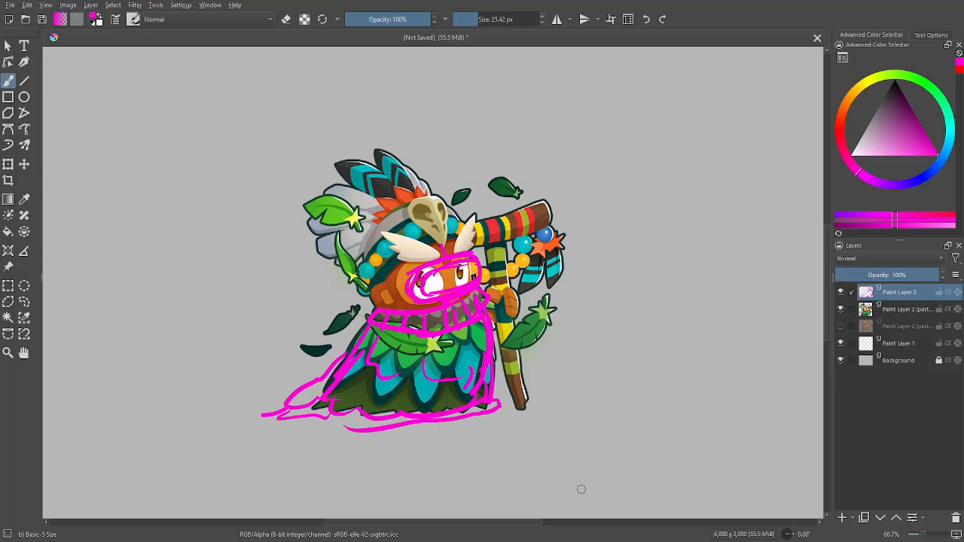
- Outline the staff's crossbar and hanging ornament in magenta, adding small loops below the ornament and beside the staff's foot
mouse_move(476, 223)
mouse_down()
mouse_move(558, 196)
mouse_move(551, 225)
mouse_move(490, 247)
mouse_up()
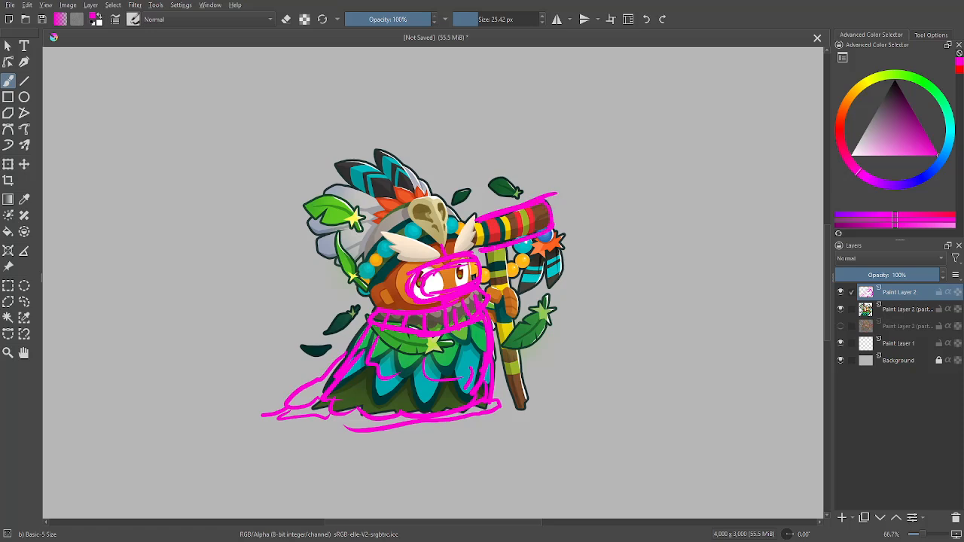
mouse_move(516, 210)
mouse_down()
mouse_move(528, 219)
mouse_move(509, 240)
mouse_move(552, 256)
mouse_move(547, 289)
mouse_up()
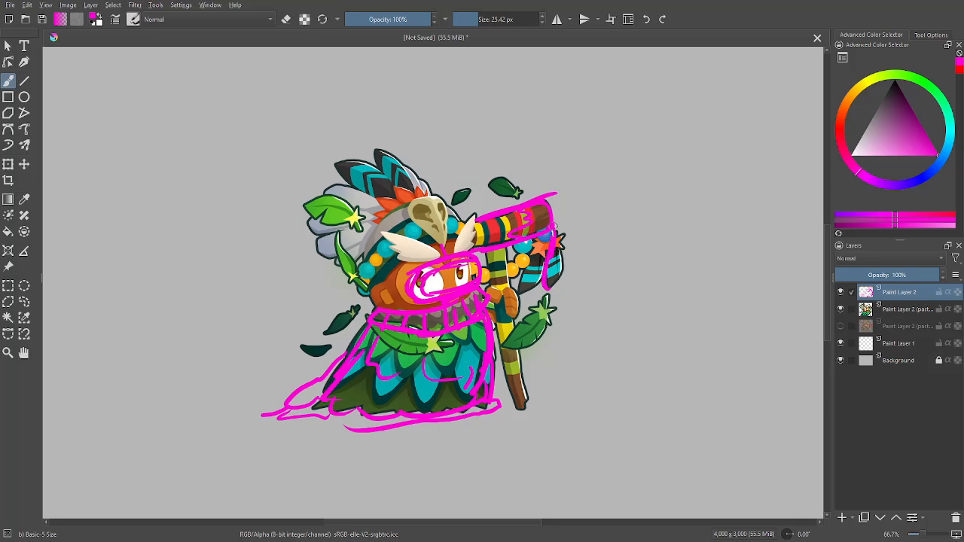
drag(544, 235, 542, 328)
mouse_move(536, 394)
mouse_down()
mouse_move(554, 396)
mouse_move(534, 399)
mouse_up()
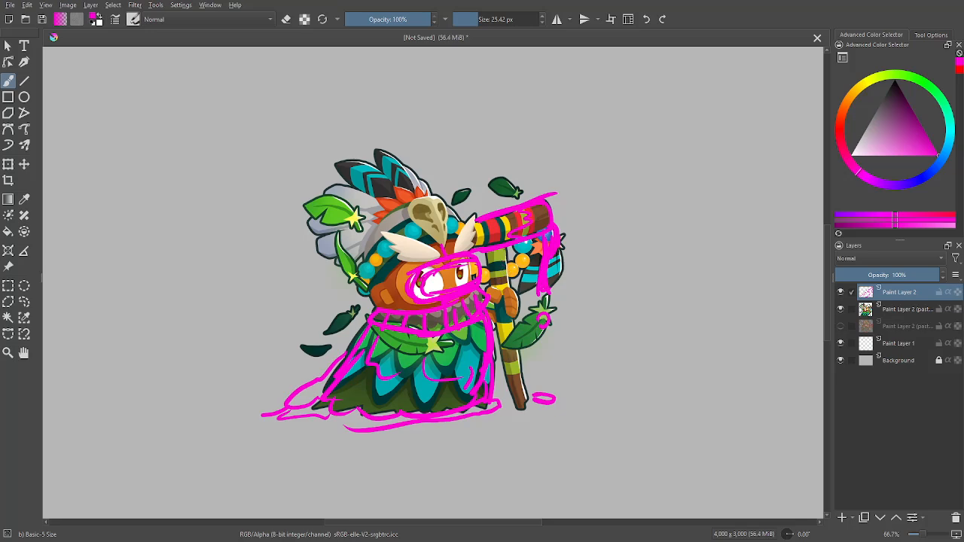
drag(506, 248, 515, 344)
drag(517, 307, 516, 324)
drag(507, 363, 503, 381)
drag(494, 254, 498, 369)
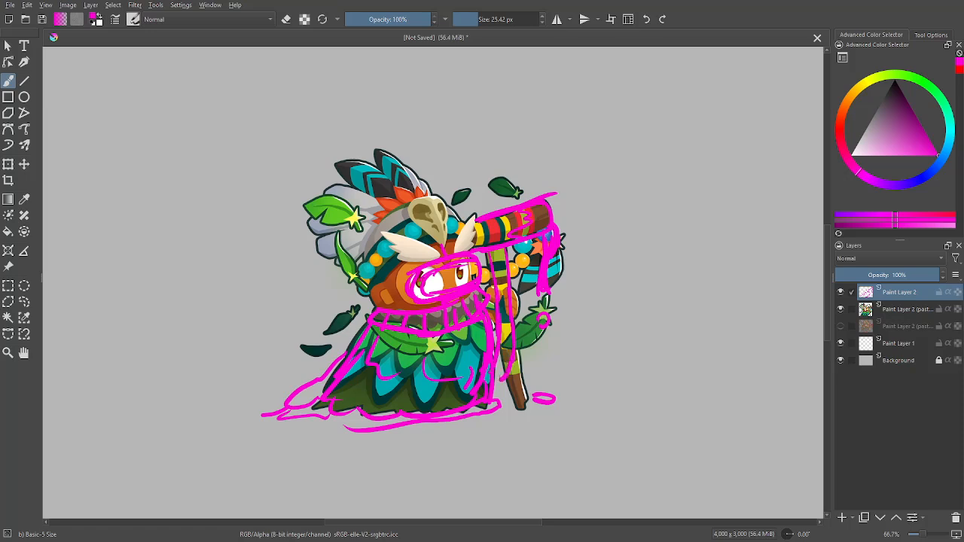
key(ctrl+z)
key(ctrl+z)
key(ctrl+z)
key(ctrl+z)
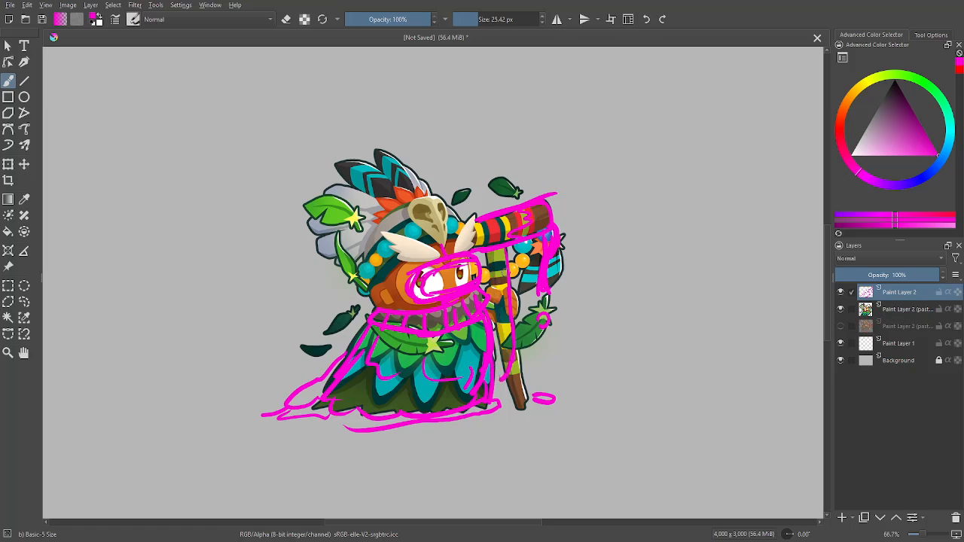
- Outline the staff's shaft in magenta from the crossbar down to its foot
mouse_move(506, 253)
mouse_down()
mouse_move(525, 410)
mouse_move(512, 408)
mouse_up()
drag(488, 255, 509, 407)
drag(500, 304, 514, 408)
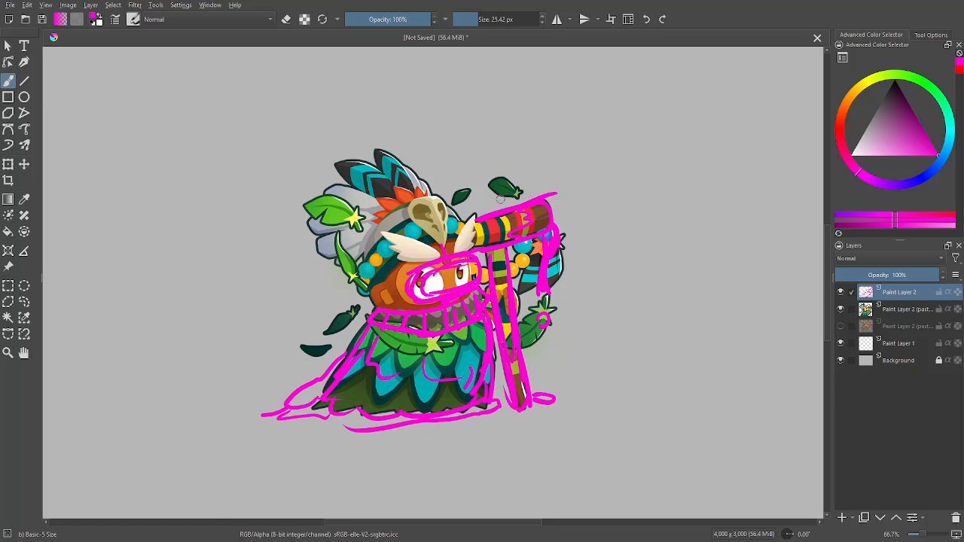
- Try magenta ovals over the headdress feathers and undo them
mouse_move(335, 220)
mouse_down()
mouse_move(414, 185)
mouse_move(331, 259)
mouse_move(330, 240)
mouse_up()
drag(368, 188, 354, 230)
drag(407, 208, 332, 253)
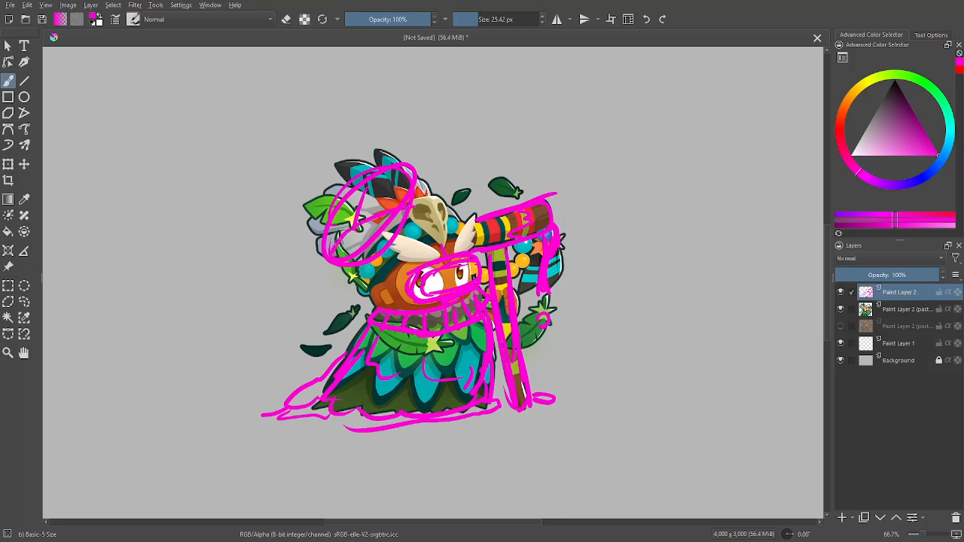
key(ctrl+z)
key(ctrl+z)
key(ctrl+z)
key(ctrl+z)
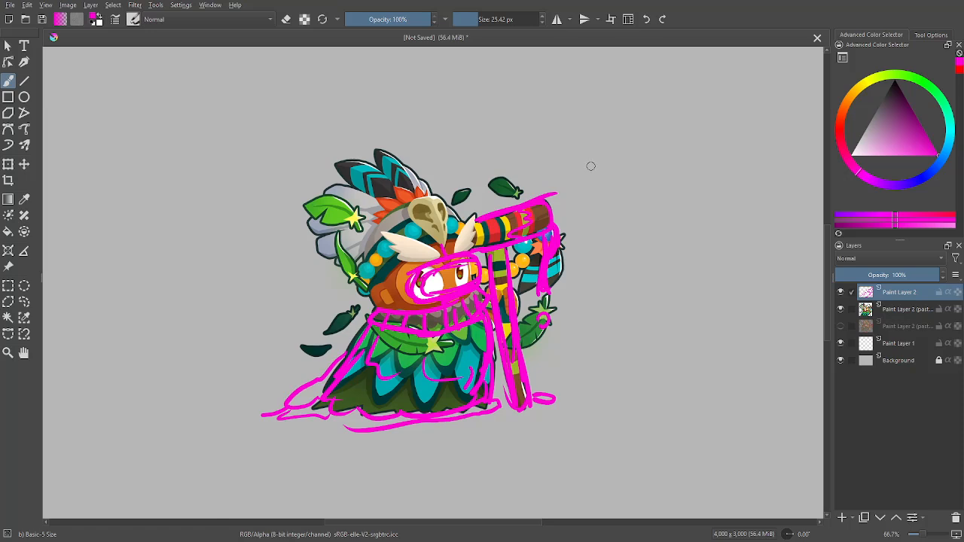
- Try a magenta oval around the dark leaf floating beside the cloak, and undo it
drag(340, 342, 324, 362)
drag(357, 322, 328, 366)
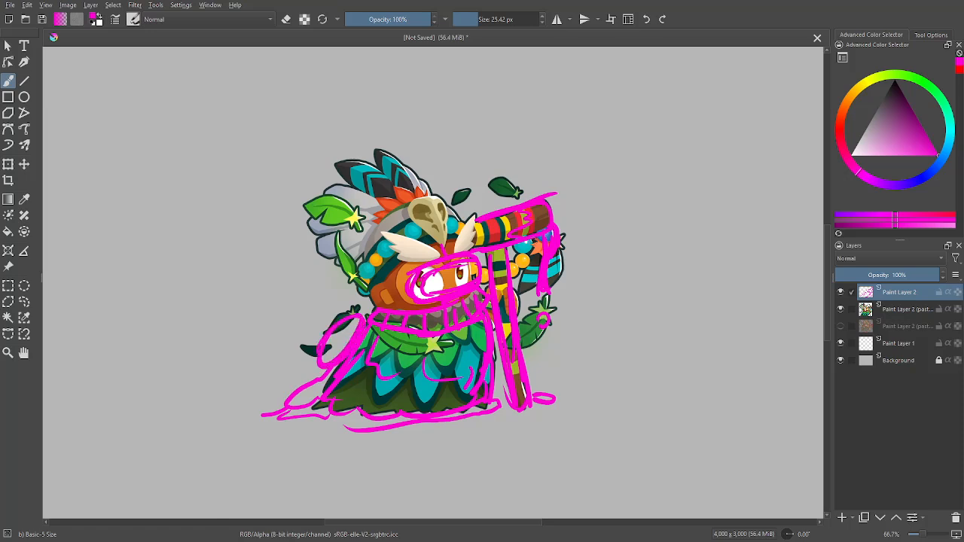
key(ctrl+z)
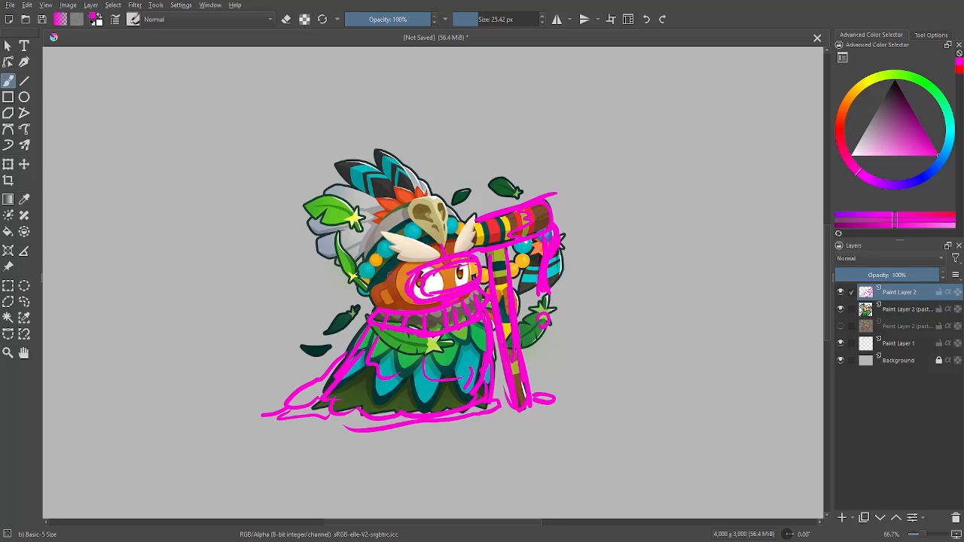
- Outline the beaded headband across the forehead in magenta, restoring the magenta brush colour after the teal colour pick
ctrl+click(404, 226)
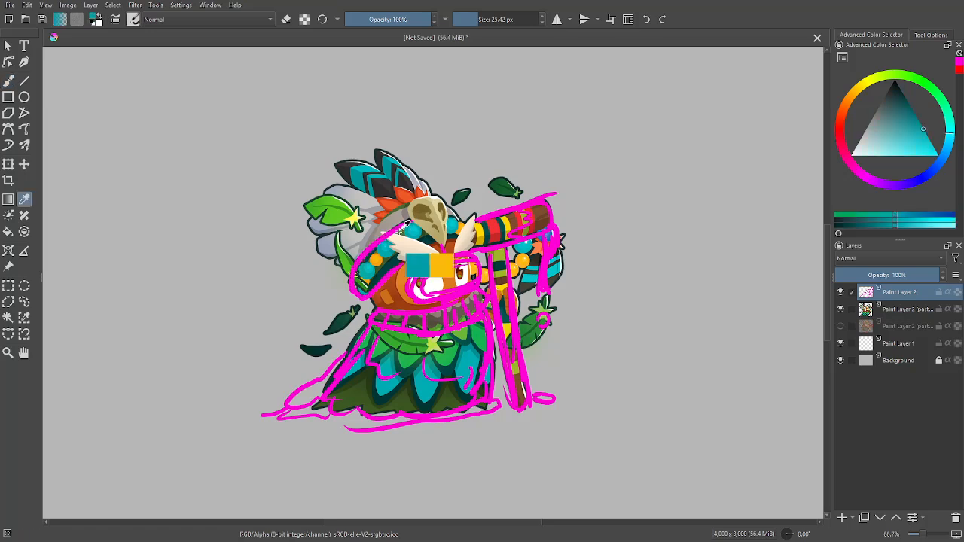
click(956, 68)
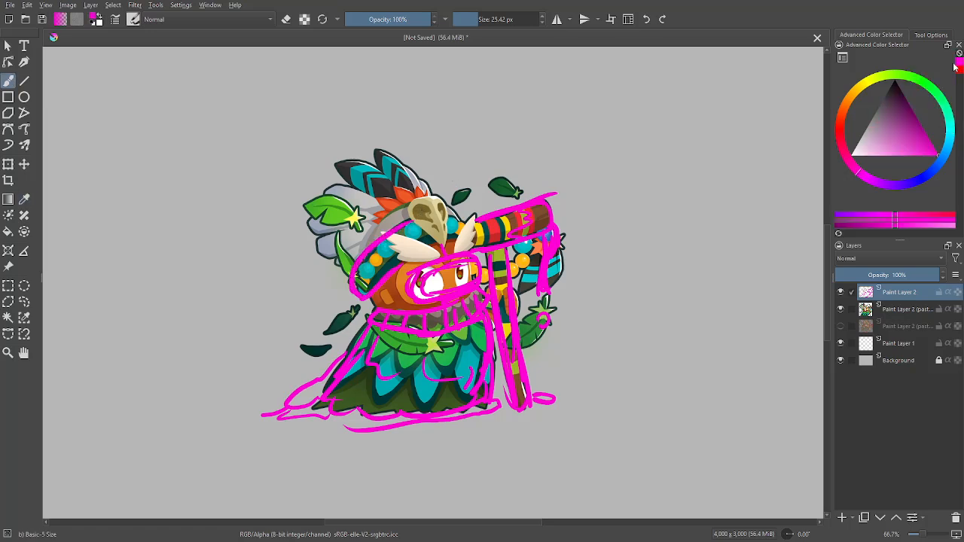
mouse_move(411, 227)
mouse_down()
mouse_move(468, 222)
mouse_move(390, 270)
mouse_up()
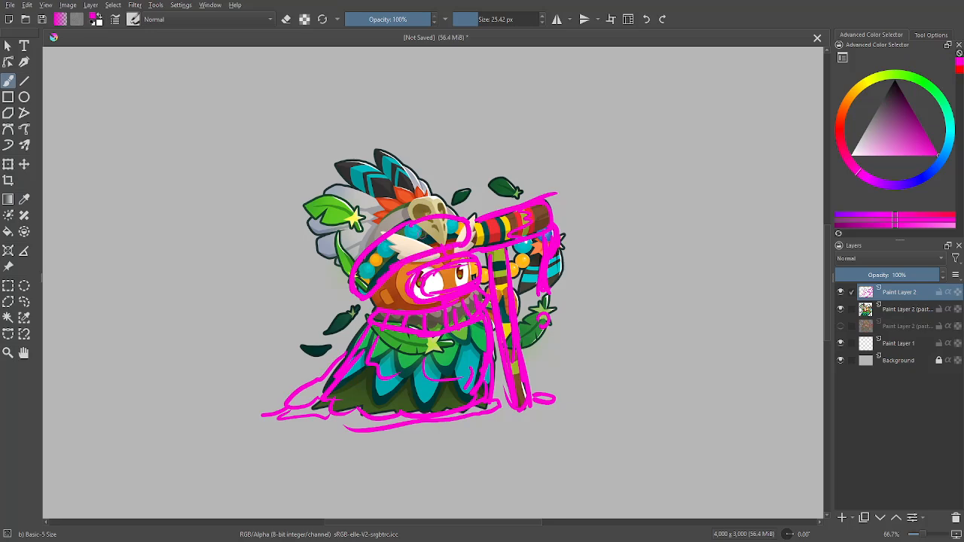
- Outline the headdress's rounded crown in magenta above the beaded headband, including its rear edge
mouse_move(381, 181)
mouse_down()
mouse_move(387, 165)
mouse_move(398, 167)
mouse_move(356, 214)
mouse_move(346, 274)
mouse_move(426, 194)
mouse_move(460, 218)
mouse_up()
drag(377, 195, 363, 247)
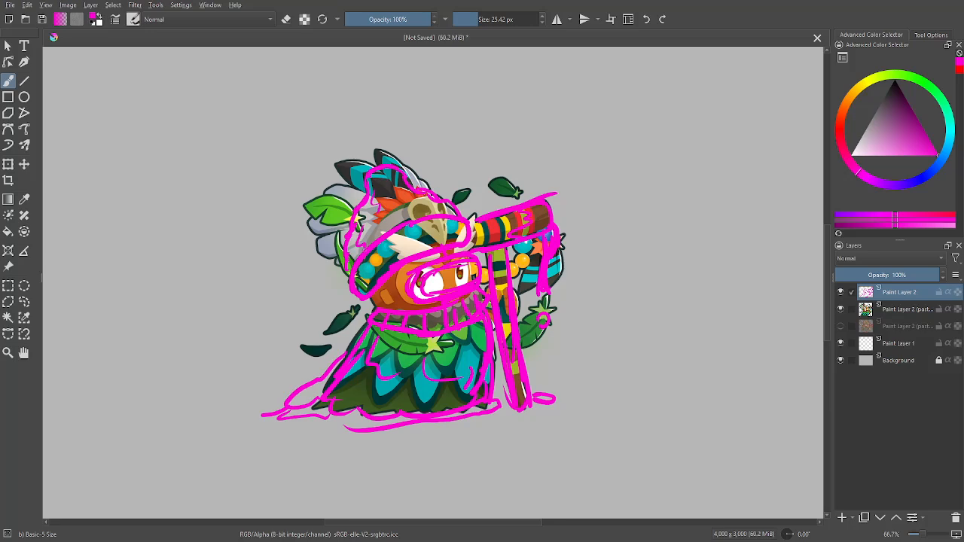
mouse_move(407, 206)
mouse_down()
mouse_move(412, 215)
mouse_move(456, 215)
mouse_move(401, 275)
mouse_move(347, 298)
mouse_move(350, 275)
mouse_up()
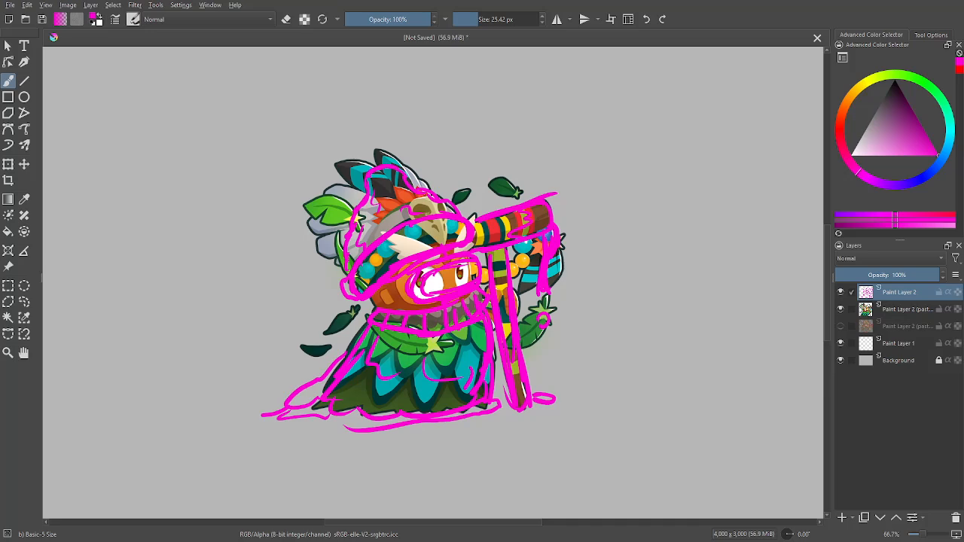
- Hide the magenta markup layer and paste the glue-dripping barrel, red valve wheel, white sparkles and dark goggles as separate layers
click(840, 292)
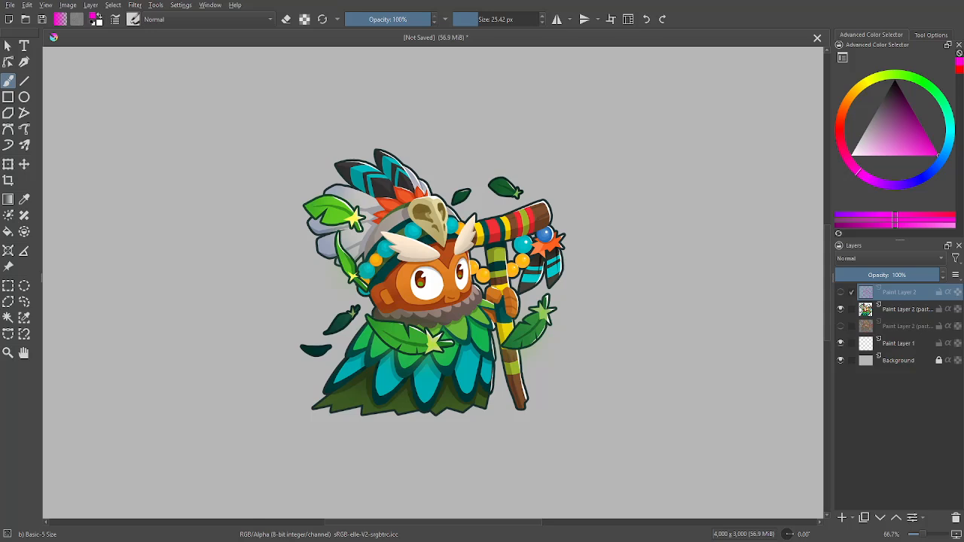
key(ctrl+v)
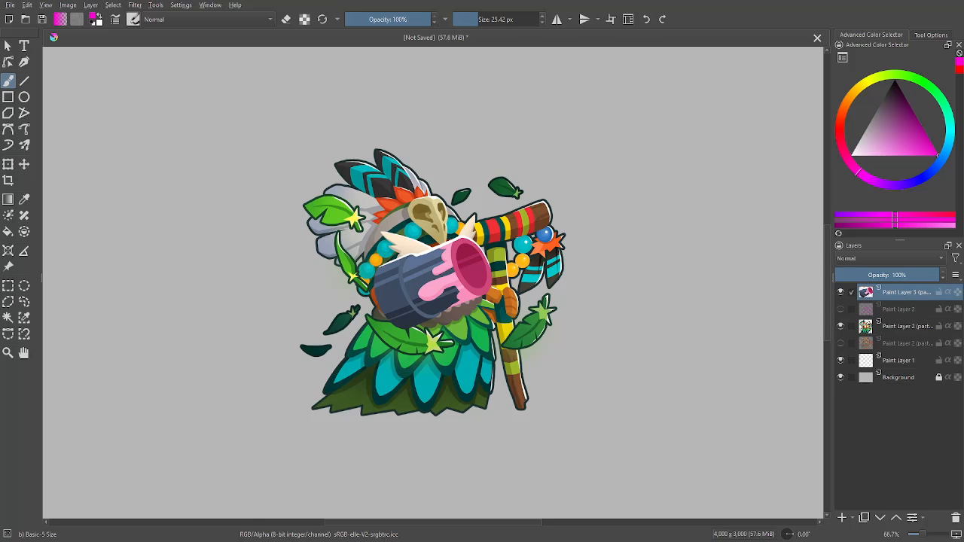
key(ctrl+v)
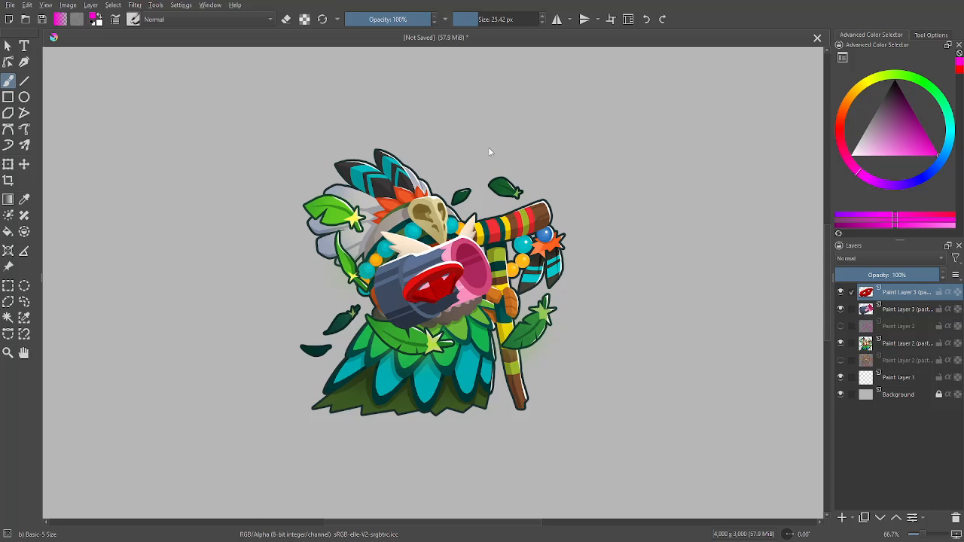
key(ctrl+v)
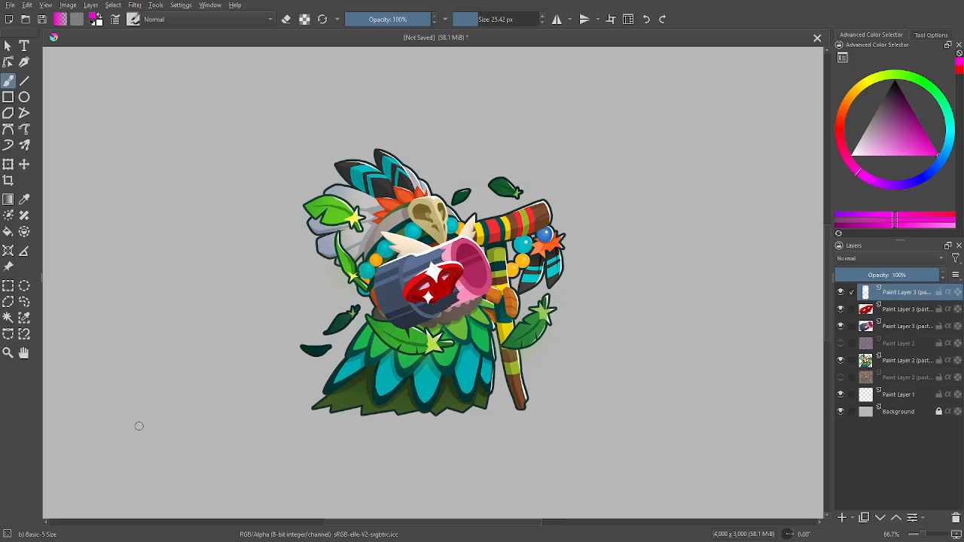
key(ctrl+v)
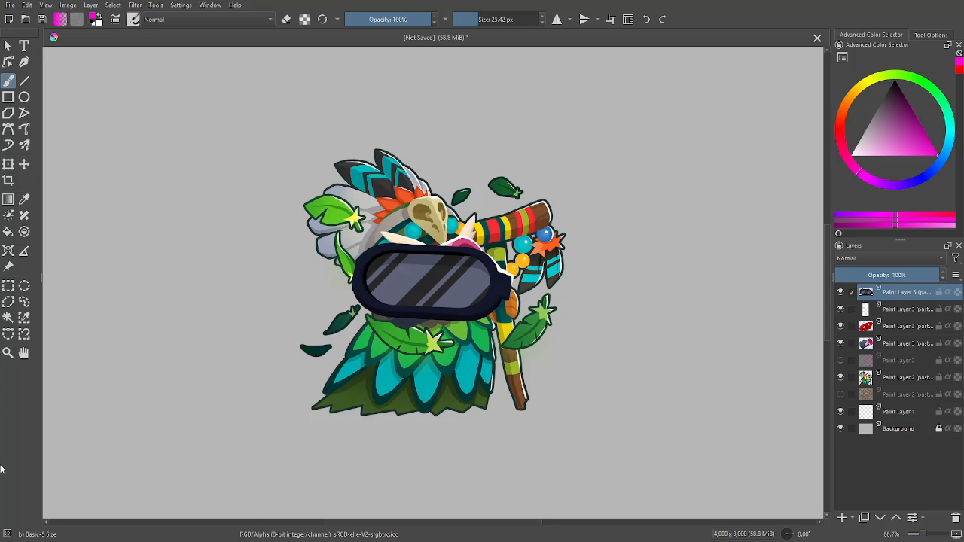
- Paste the tank with red valve, black-suited figure, two pink glue drips and blue-suited figure as separate layers
key(ctrl+v)
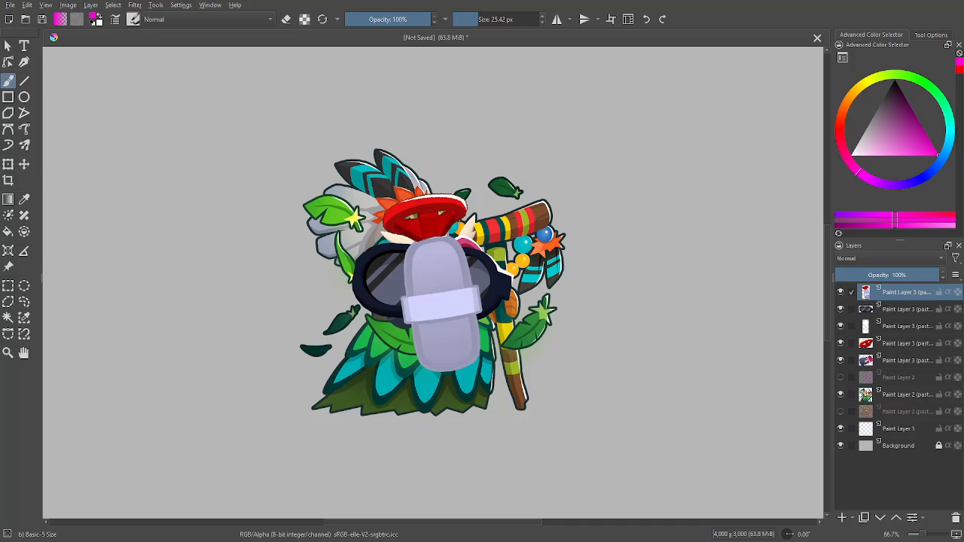
key(ctrl+v)
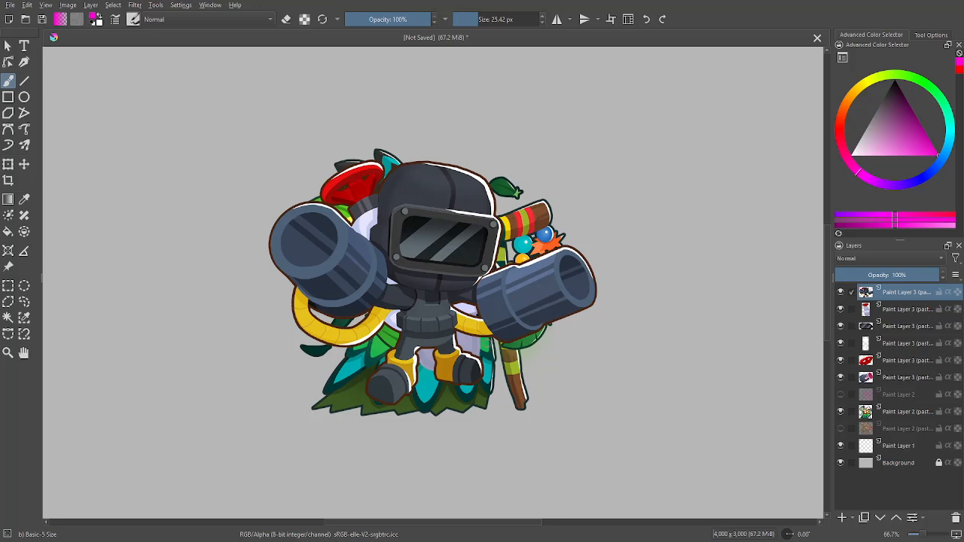
key(ctrl+v)
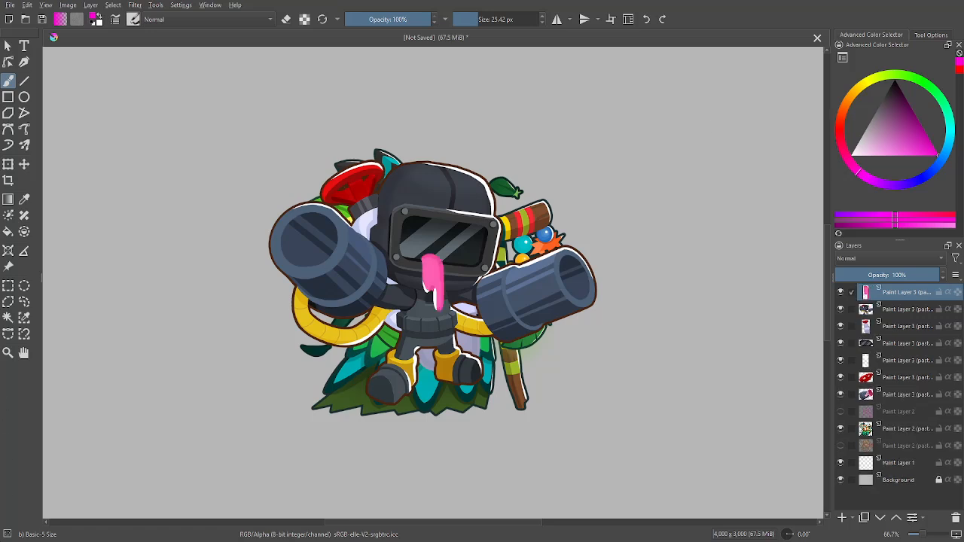
key(ctrl+v)
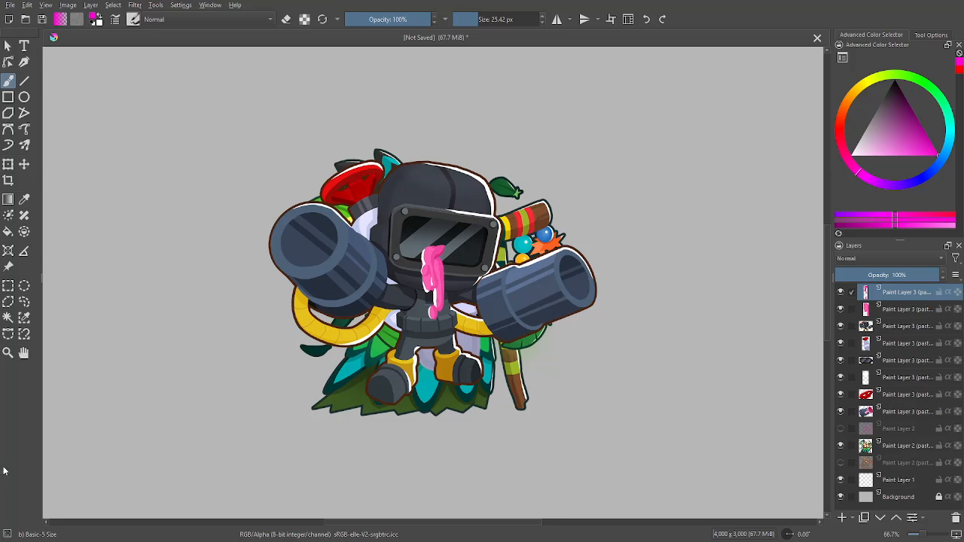
key(ctrl+v)
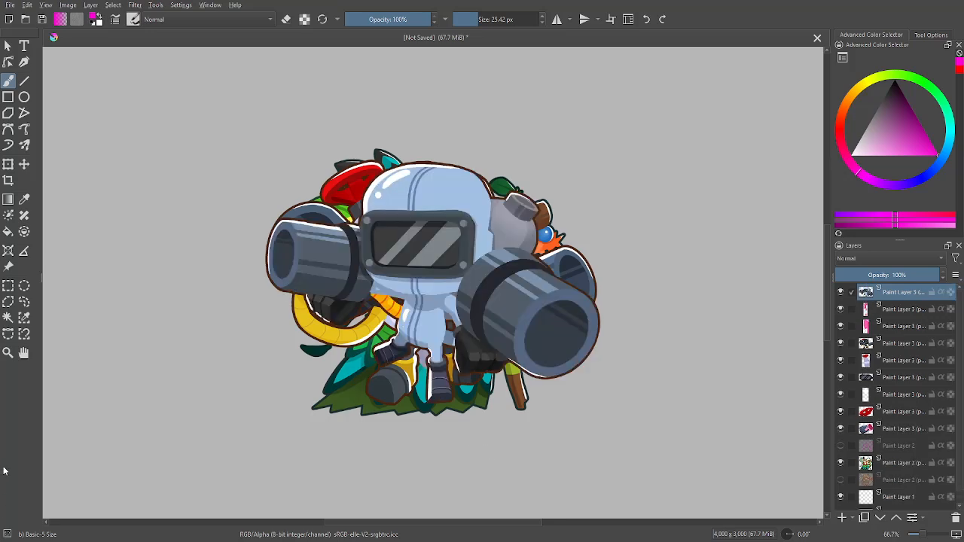
- Move the blue-suited figure to the canvas's upper left and the two pink glue drips to the feathered monkey's upper right
key(minus)
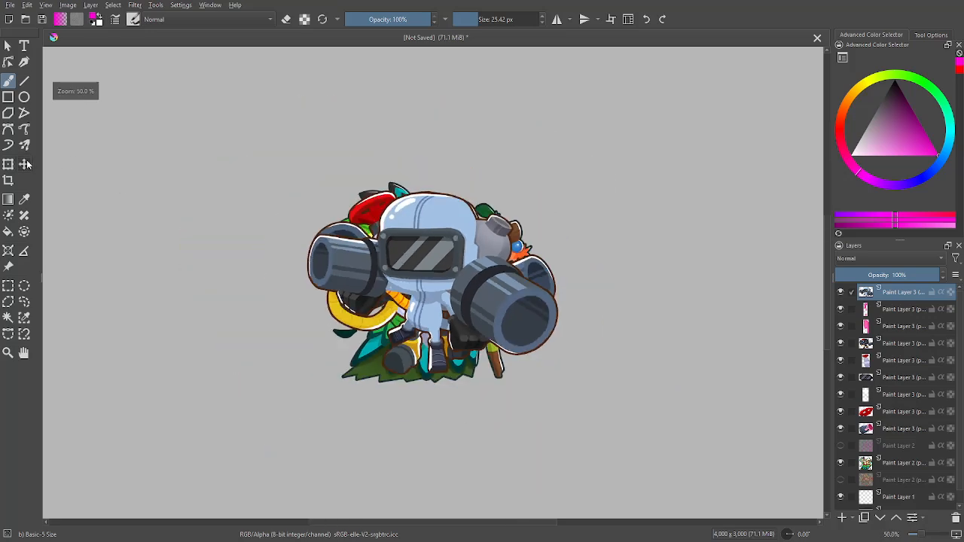
click(25, 164)
key(minus)
drag(613, 400, 468, 264)
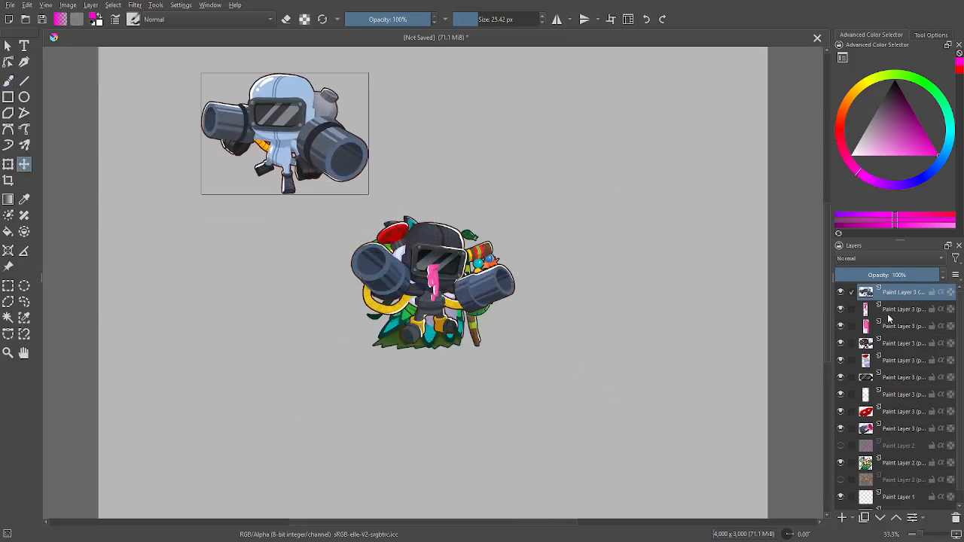
click(907, 314)
drag(660, 387, 738, 308)
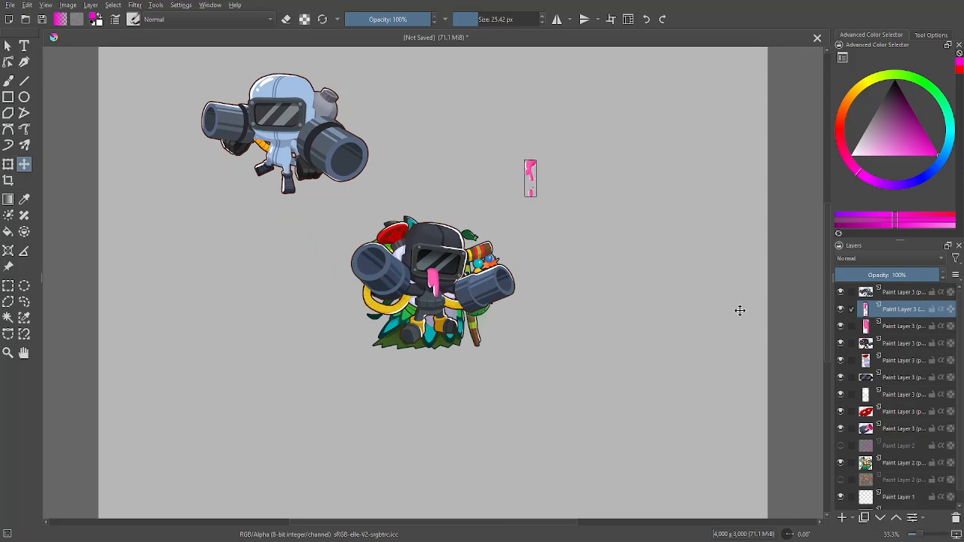
click(909, 329)
drag(692, 361, 769, 298)
- Move the black-suited figure below the blue-suited one and the tank with red valve to the feathered monkey's lower left
click(900, 345)
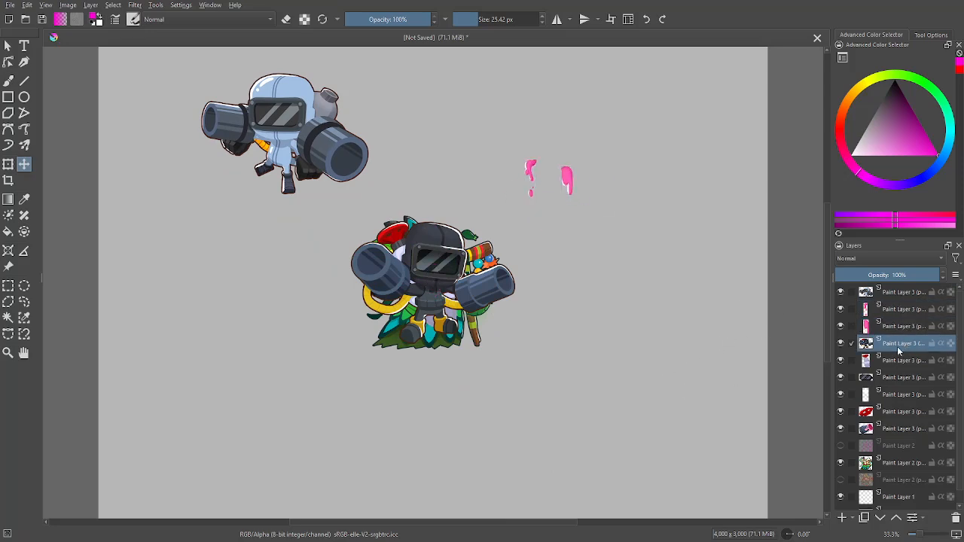
drag(769, 415, 559, 398)
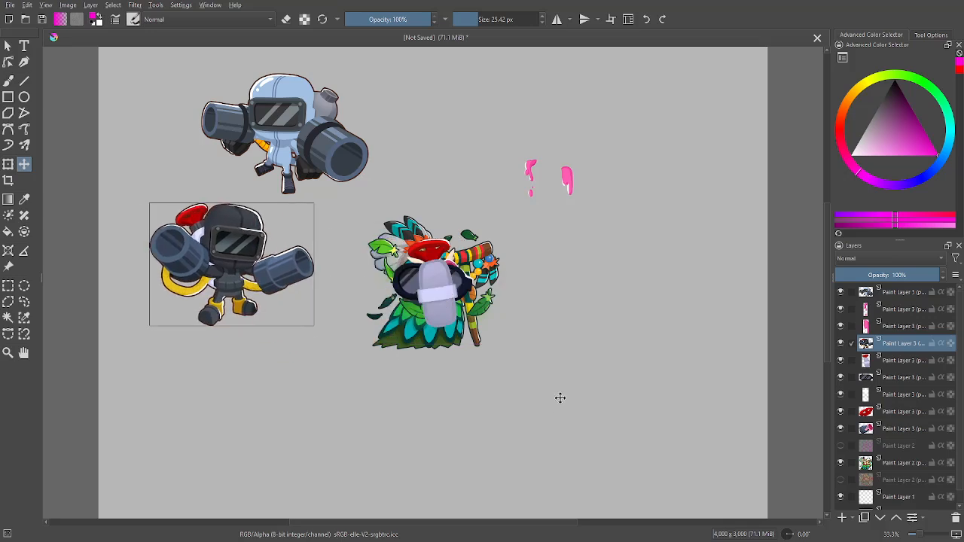
click(892, 362)
drag(730, 408, 618, 476)
- Place the dark goggles above the feathered monkey and the white sparkles between the goggles and the pink drips
key(Page_Down)
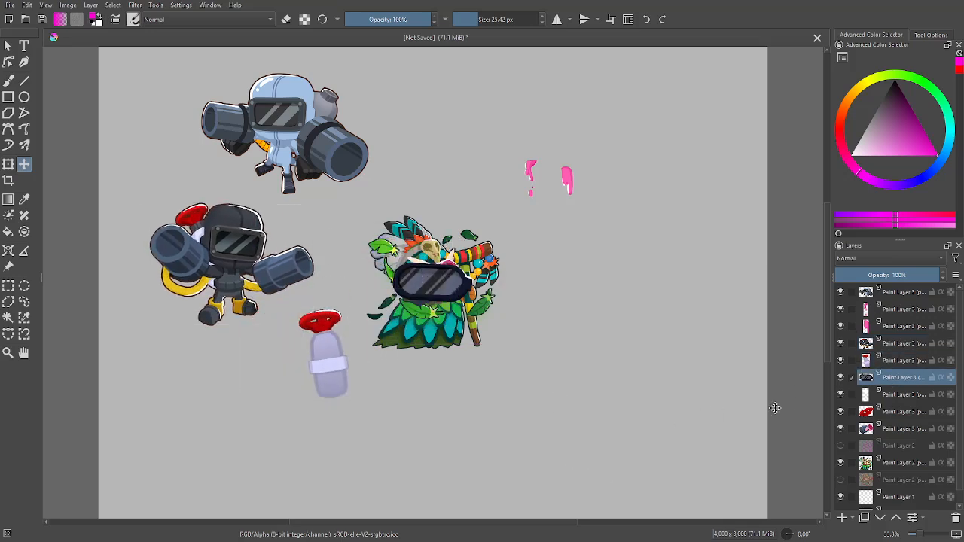
drag(774, 407, 760, 313)
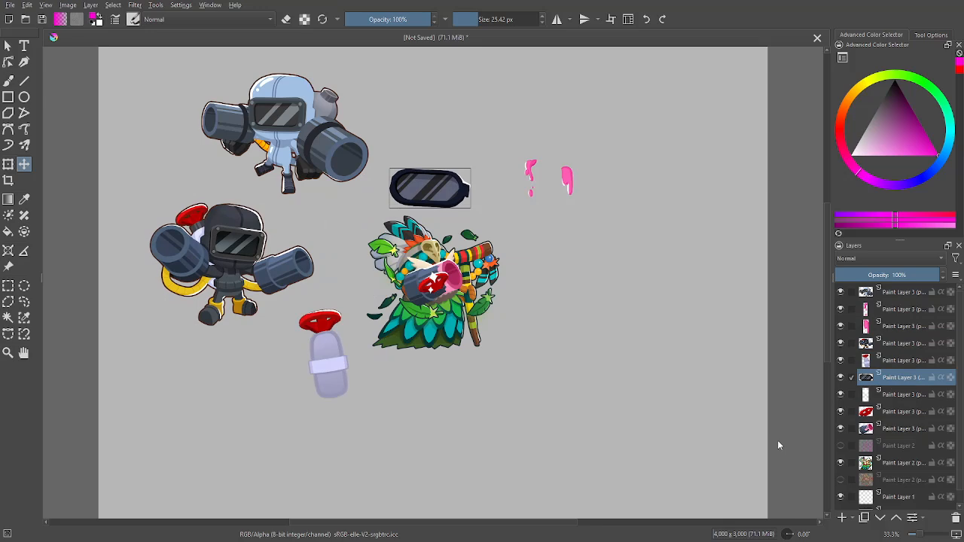
click(895, 395)
drag(704, 434, 761, 332)
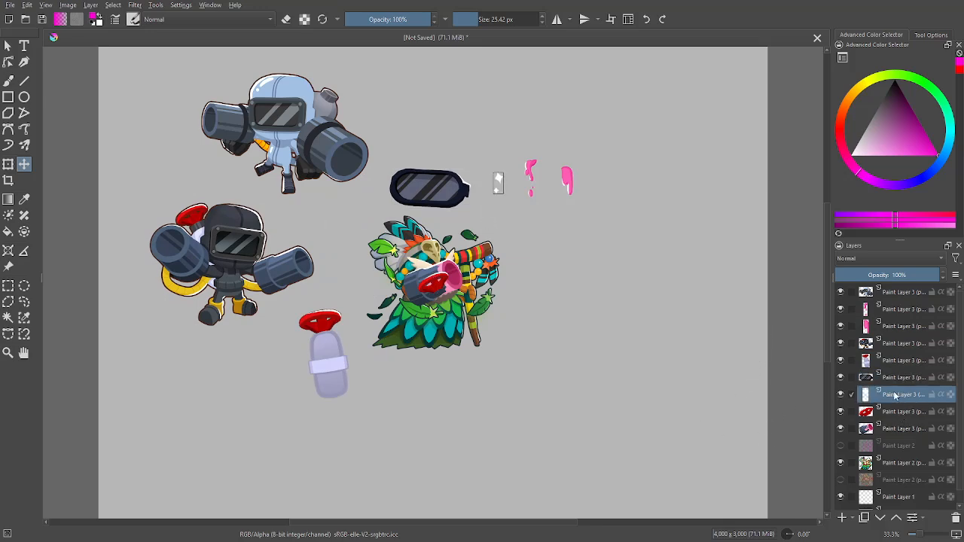
click(897, 380)
drag(739, 420, 741, 397)
click(890, 401)
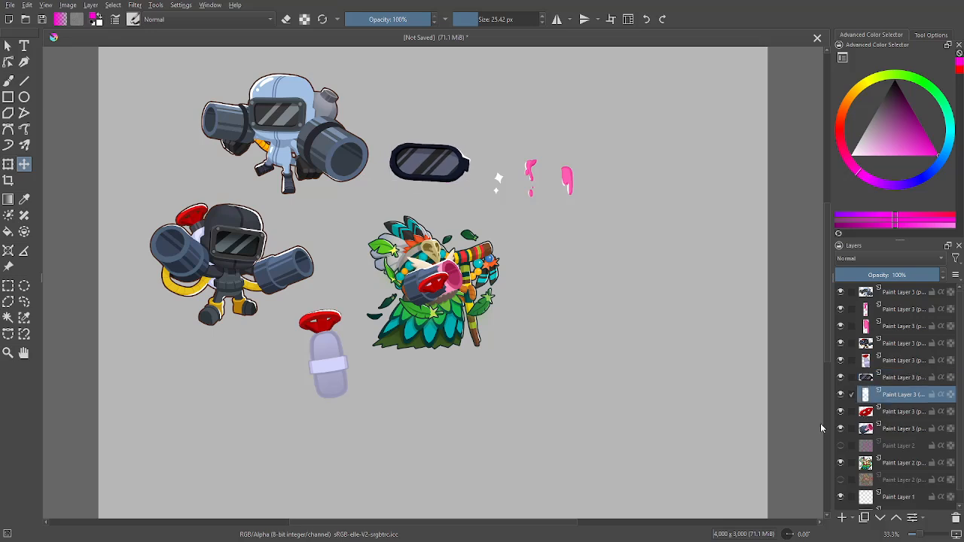
- Move the small red valve wheel below the sparkles and the glue-dripping barrel below the pink drips
click(896, 412)
drag(702, 450, 771, 363)
click(896, 429)
drag(662, 435, 795, 381)
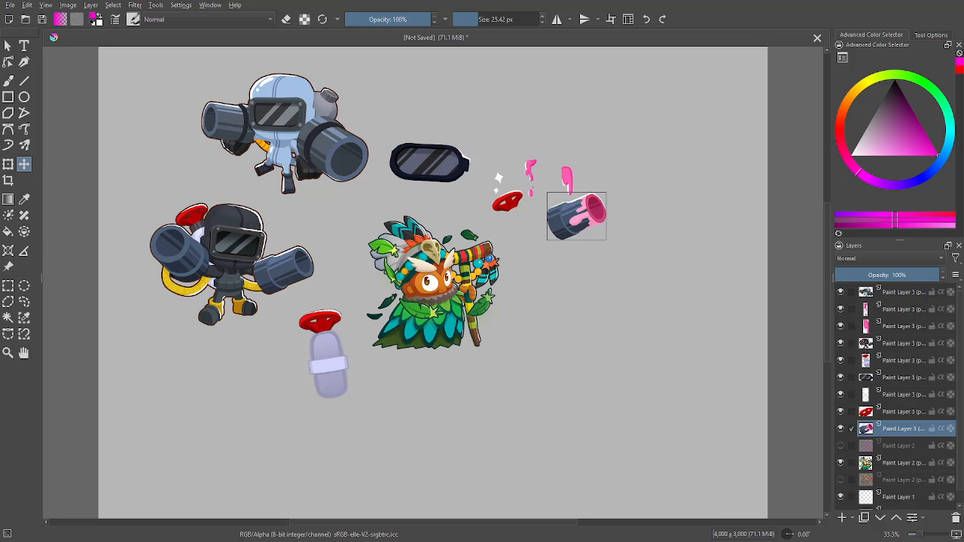
click(903, 309)
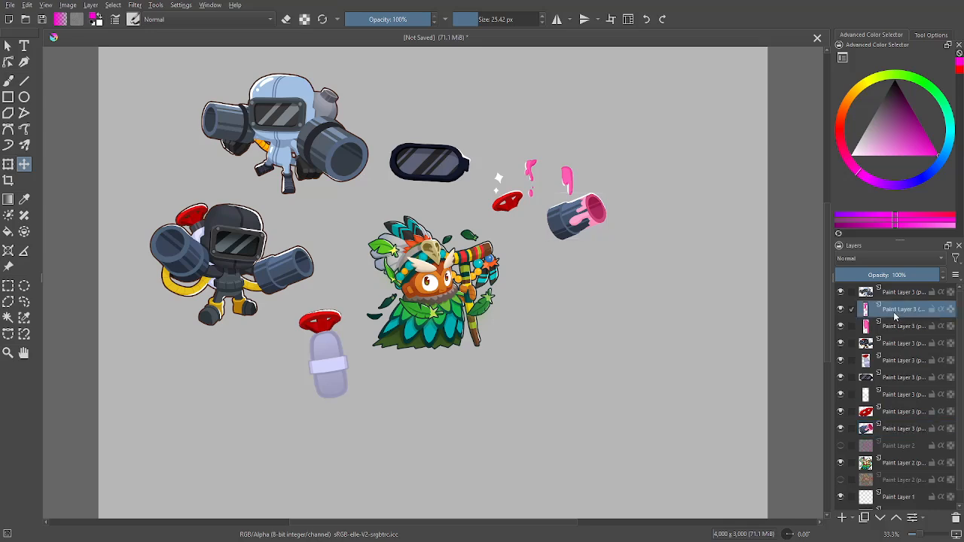
key(ctrl+v)
drag(529, 303, 699, 369)
key(ctrl+z)
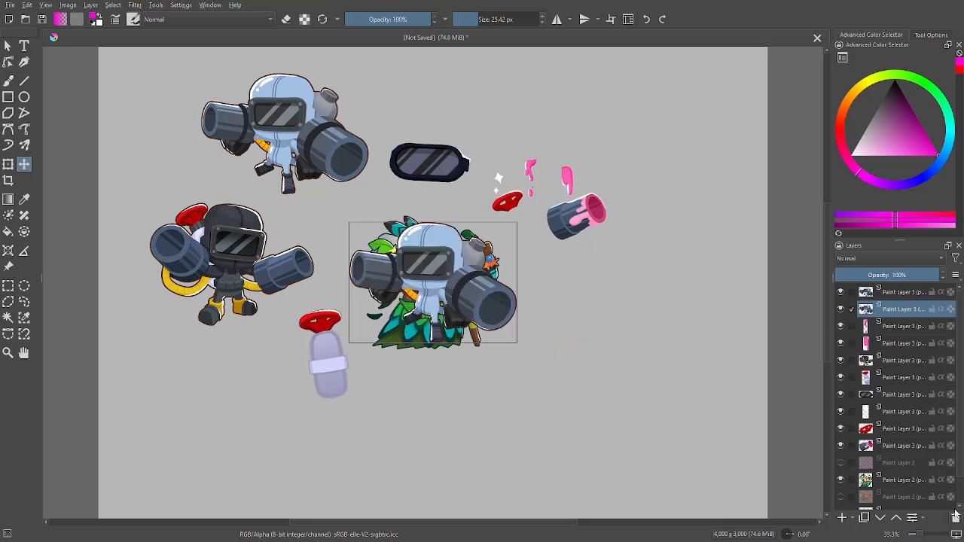
key(ctrl+z)
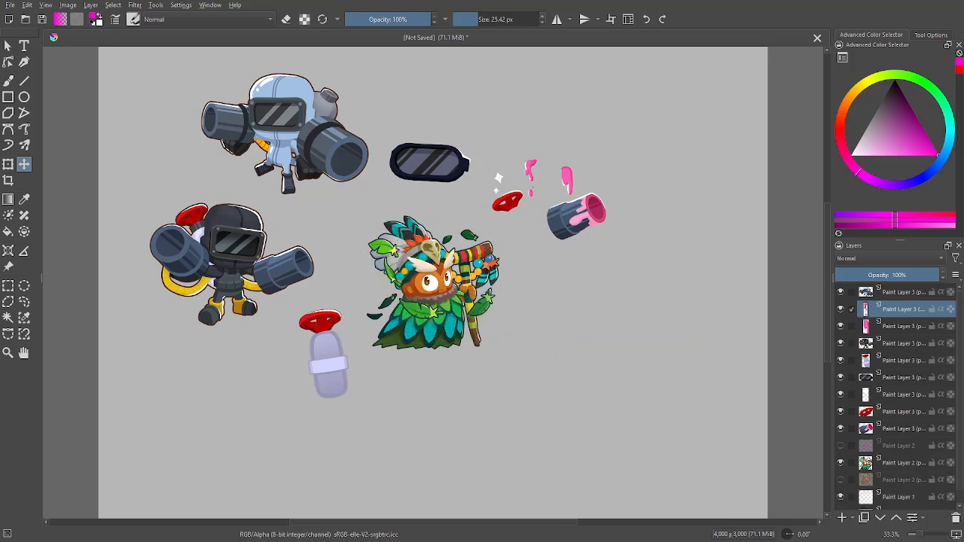
key(ctrl+v)
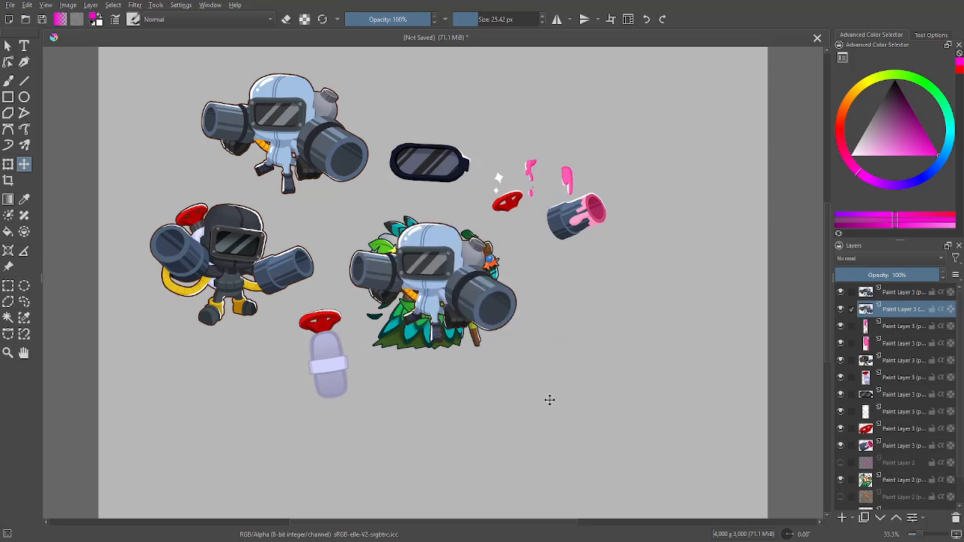
key(ctrl+z)
key(ctrl+shift+z)
key(ctrl+z)
key(ctrl+z)
- Add the pink glue stream with puddle as a new layer and place it below the glue-dripping barrel
key(ctrl+shift+z)
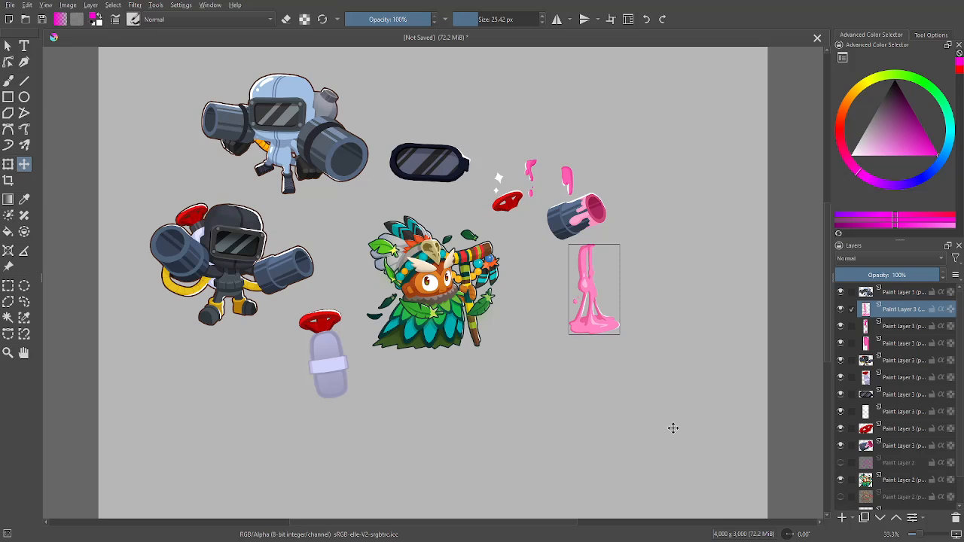
mouse_move(659, 407)
mouse_down()
mouse_move(647, 387)
mouse_move(613, 377)
mouse_move(595, 400)
mouse_move(674, 261)
mouse_up()
mouse_move(661, 264)
mouse_down()
mouse_move(682, 310)
mouse_move(658, 305)
mouse_move(700, 309)
mouse_move(688, 319)
mouse_move(677, 402)
mouse_move(624, 427)
mouse_move(633, 417)
mouse_up()
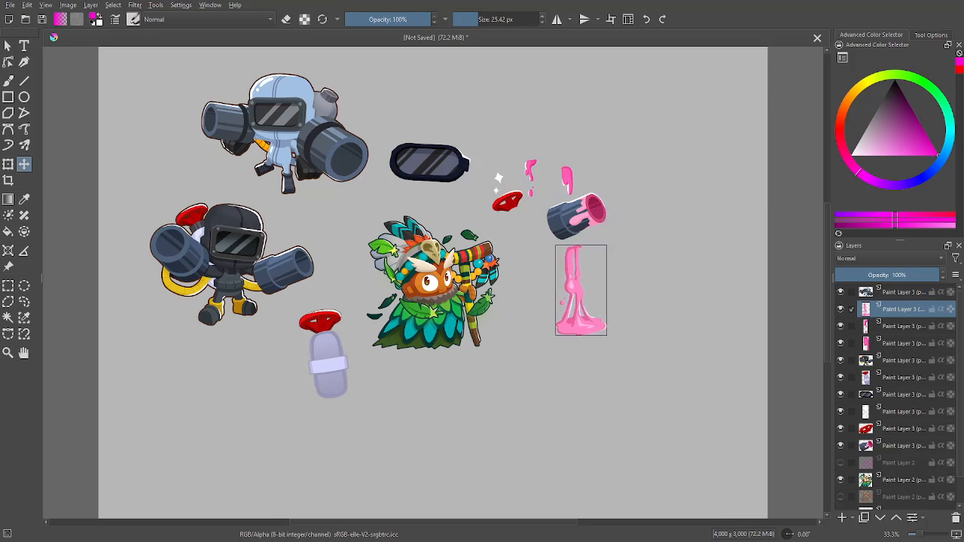
- Lower the opacity of the feathered monkey's layer and add a new paint layer directly above it for brush drawing
key(b)
drag(749, 376, 744, 410)
key(ctrl+plus)
key(ctrl+plus)
click(892, 486)
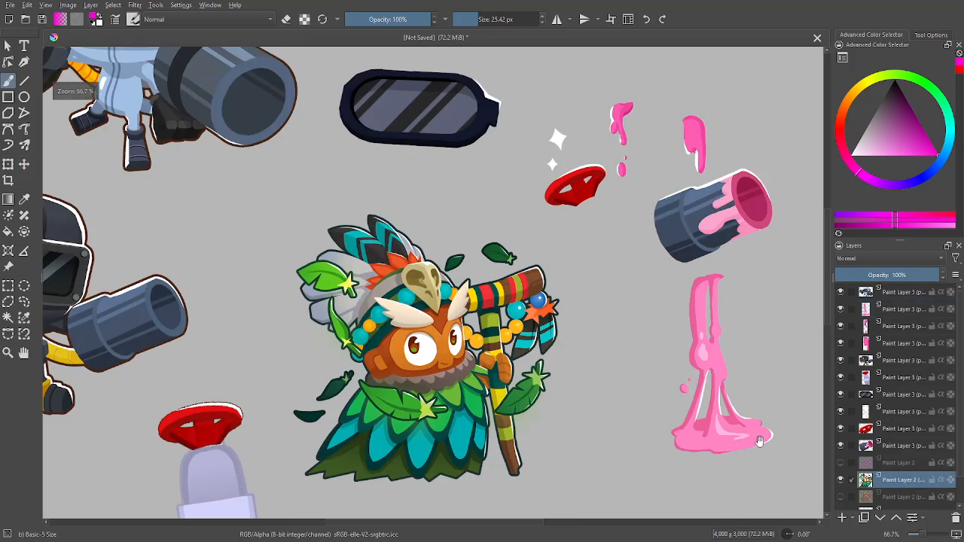
mouse_move(759, 451)
mouse_down()
mouse_move(776, 398)
mouse_move(764, 396)
mouse_move(773, 432)
mouse_move(746, 382)
mouse_move(768, 445)
mouse_move(757, 422)
mouse_up()
key(ctrl+minus)
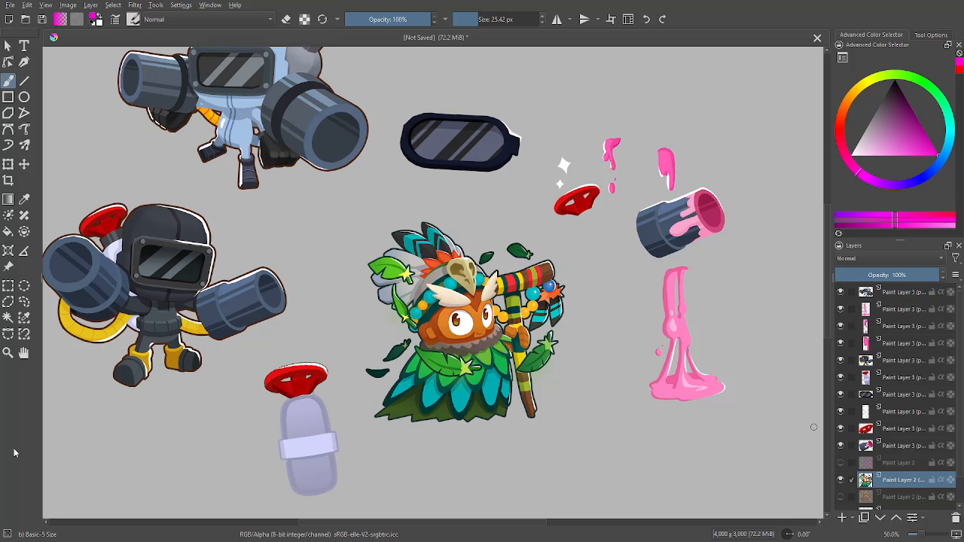
scroll(761, 436, down, 1)
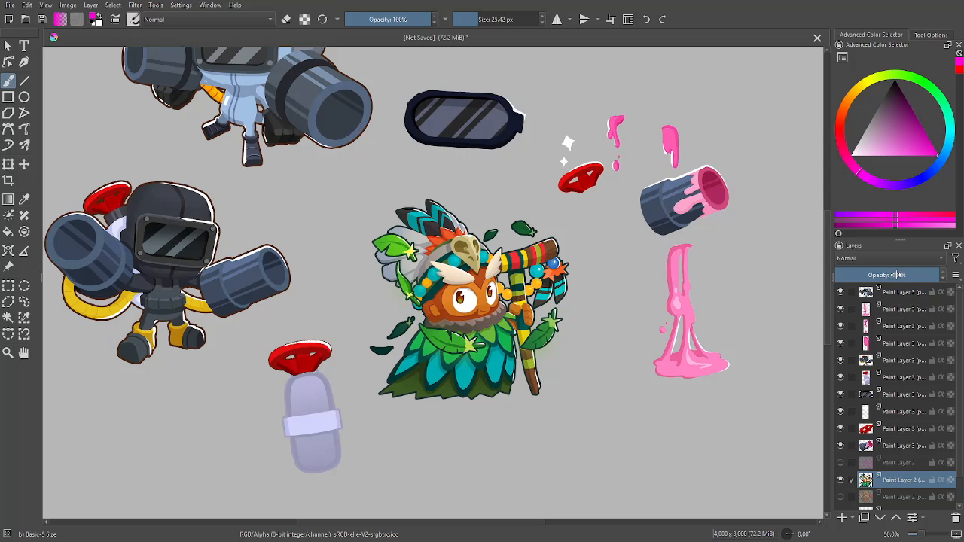
drag(896, 275, 878, 274)
click(843, 518)
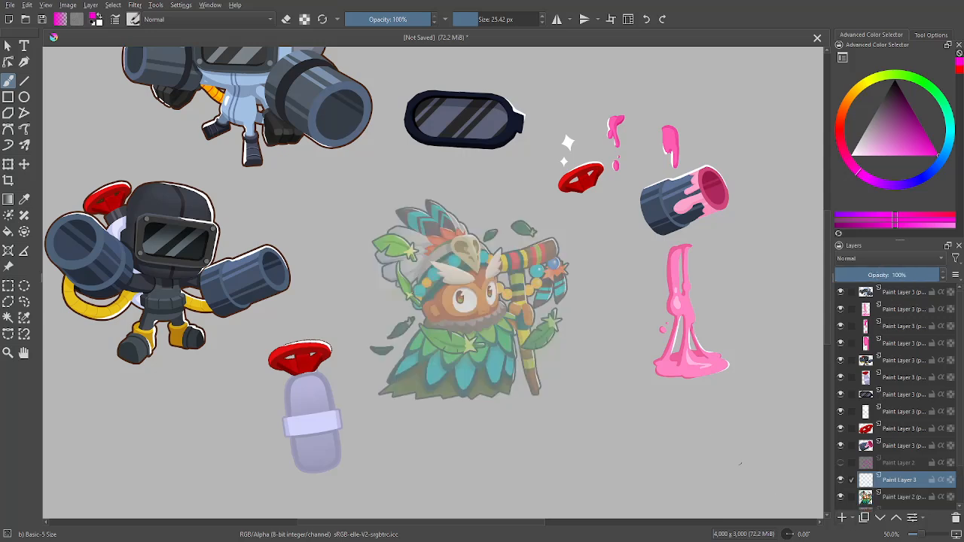
- Sample the dark slate grey from the black-suited monkey's outfit and reduce the brush size to 15.10 px
mouse_move(613, 296)
mouse_down()
mouse_move(628, 337)
mouse_move(707, 379)
mouse_move(815, 336)
mouse_up()
key(ctrl+plus)
key(ctrl+plus)
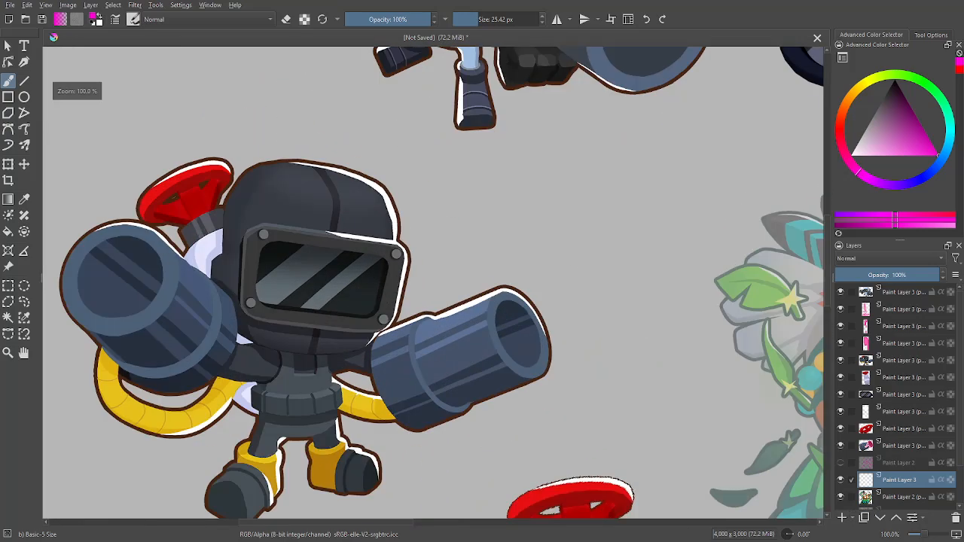
ctrl+click(324, 396)
drag(798, 416, 757, 285)
ctrl+click(258, 269)
drag(674, 321, 344, 320)
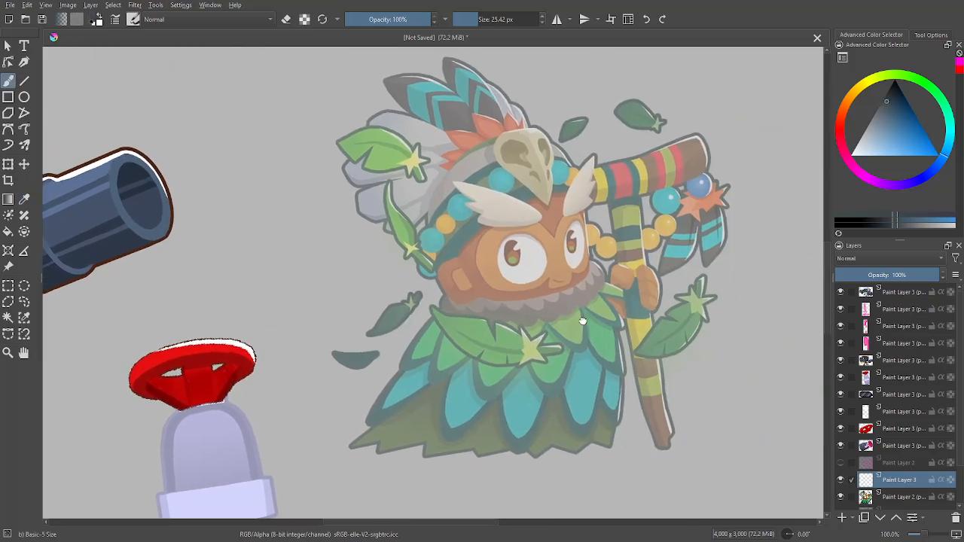
scroll(663, 275, up, 3)
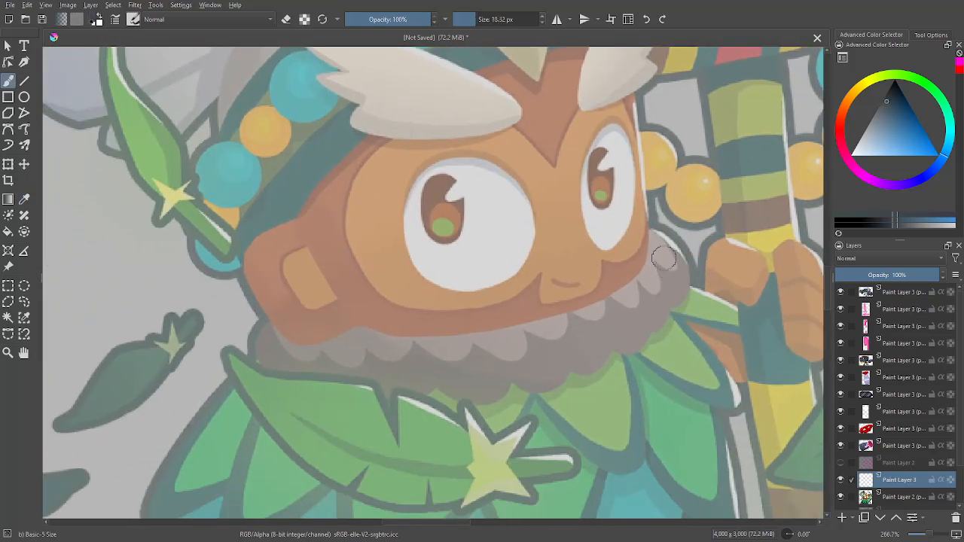
key(bracketleft)
key(bracketleft)
key(bracketleft)
key(bracketleft)
key(bracketleft)
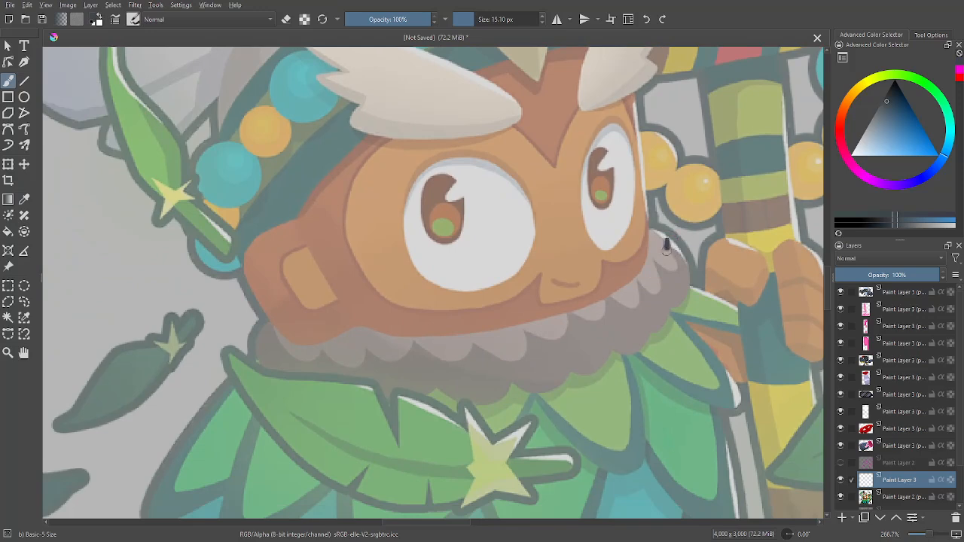
- Outline a curved collar band under the feathered monkey's face in dark slate grey, trim its left end and fill it solid
mouse_move(666, 245)
mouse_down()
mouse_move(658, 276)
mouse_move(631, 303)
mouse_move(568, 336)
mouse_move(416, 361)
mouse_move(338, 361)
mouse_move(265, 336)
mouse_up()
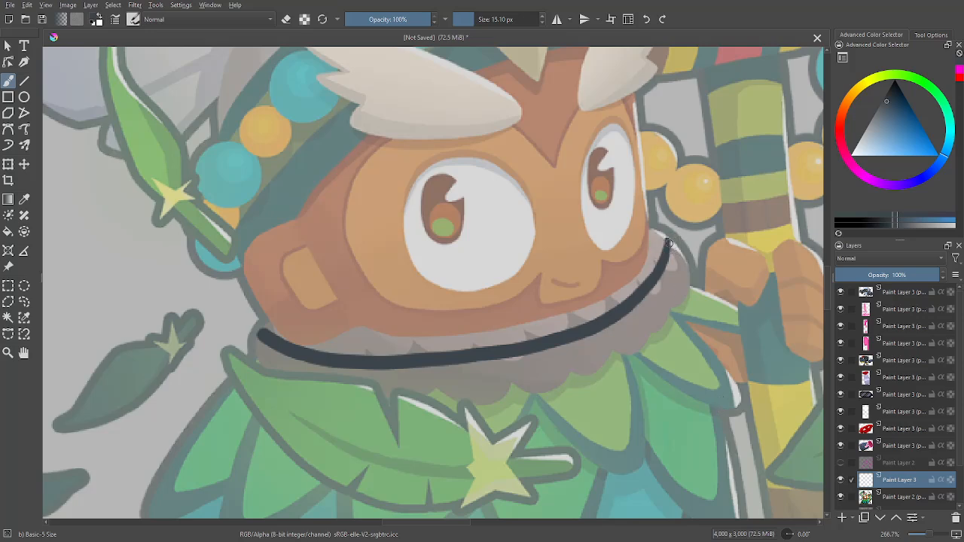
key(ctrl+z)
mouse_move(667, 242)
mouse_down()
mouse_move(676, 284)
mouse_move(643, 346)
mouse_move(476, 412)
mouse_move(275, 382)
mouse_move(262, 343)
mouse_move(271, 373)
mouse_up()
key(ctrl+z)
key(e)
drag(262, 337, 263, 376)
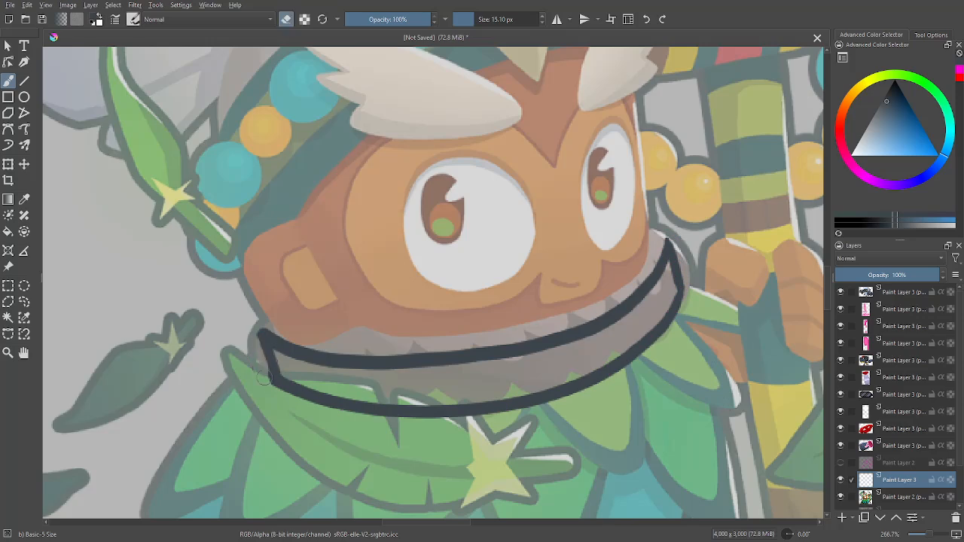
key(e)
key(f)
click(641, 333)
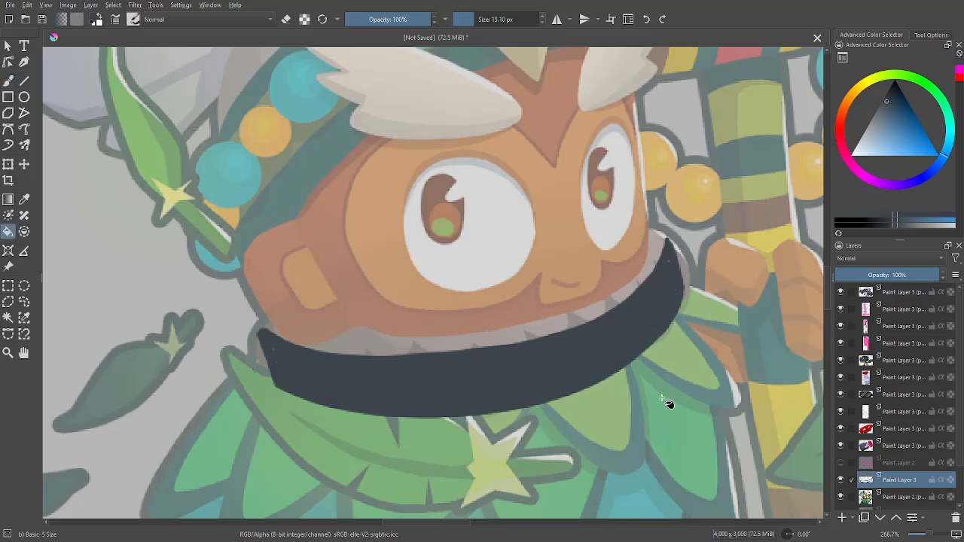
key(b)
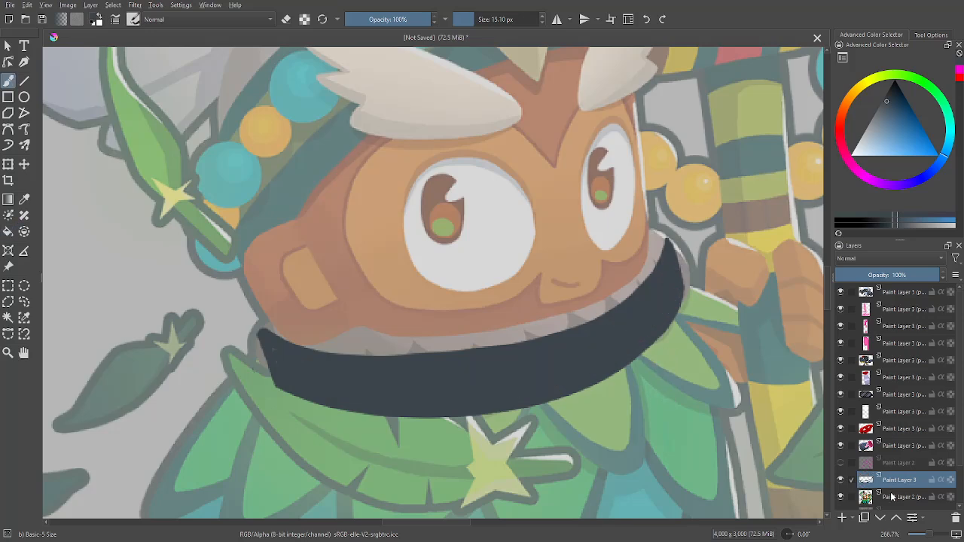
- Group the collar layer with a new paint layer beneath it and add another paint layer directly below the collar inside the group
key(Insert)
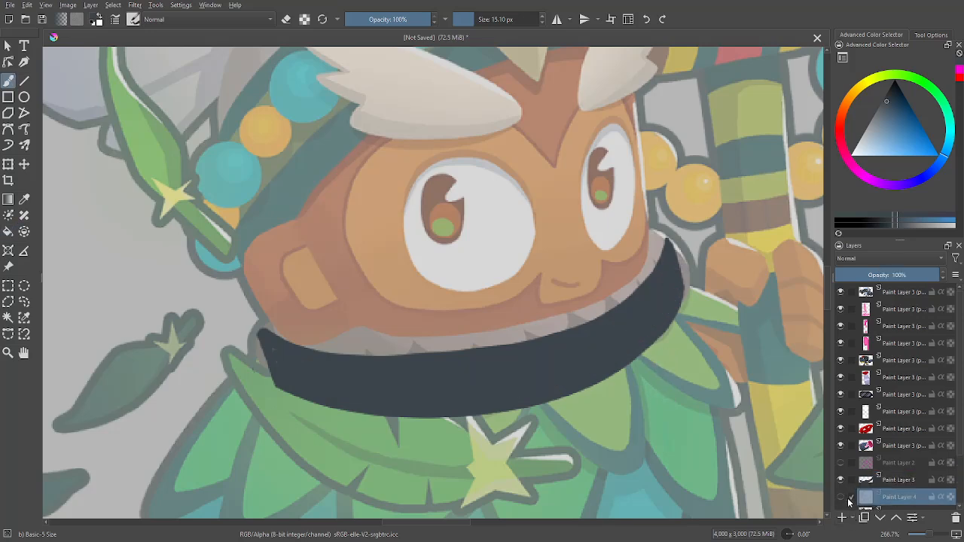
ctrl+click(894, 486)
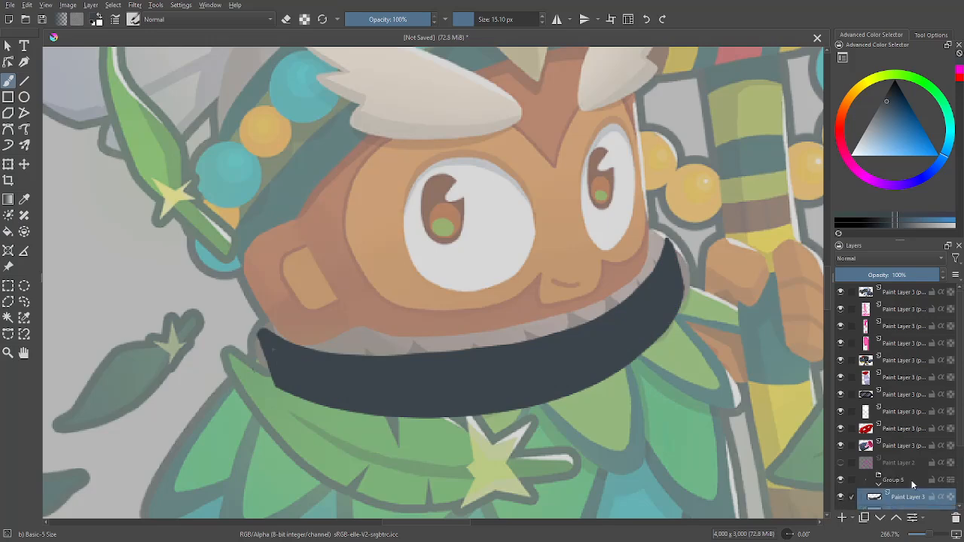
key(ctrl+g)
click(842, 518)
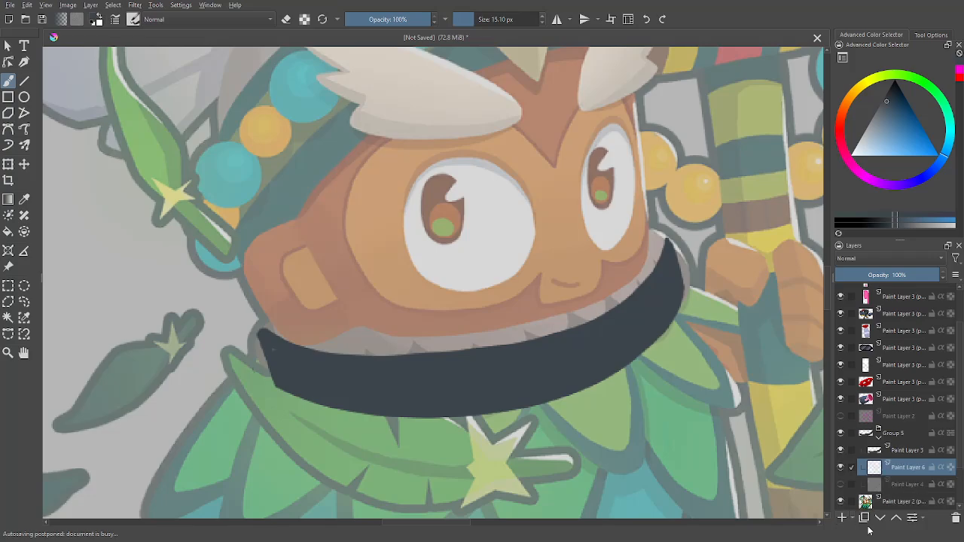
- Sample a lighter blue-grey and paint a thin inner rim along the collar's upper edge with a brush of about 21.5 px
scroll(441, 335, down, 5)
drag(442, 336, 544, 367)
ctrl+click(316, 337)
scroll(544, 367, up, 5)
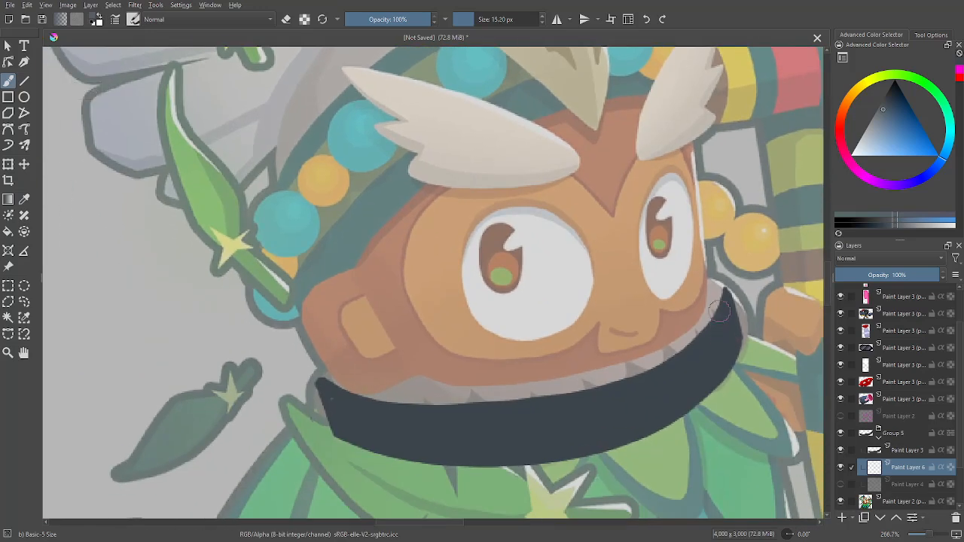
mouse_move(719, 311)
mouse_down()
mouse_move(734, 310)
mouse_move(628, 383)
mouse_up()
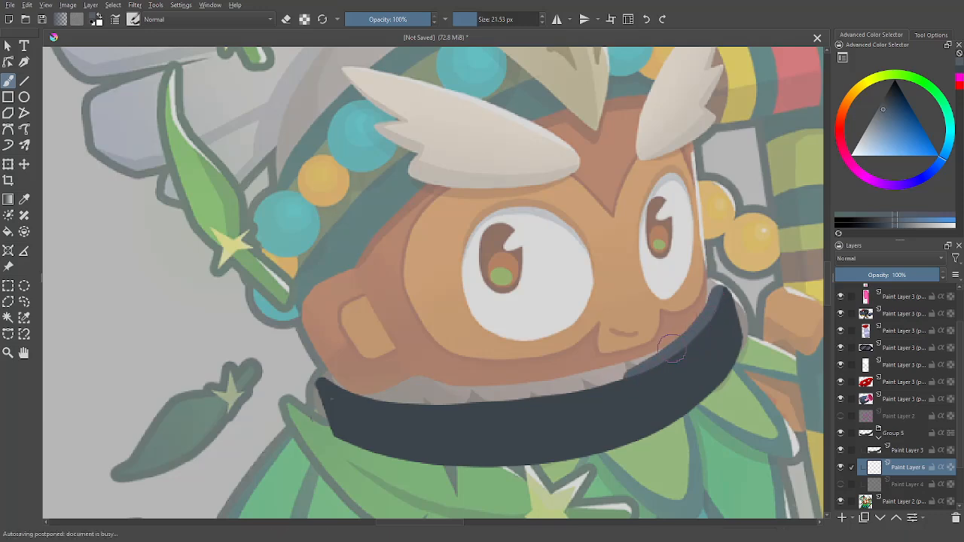
mouse_move(673, 354)
mouse_down()
mouse_move(624, 385)
mouse_move(426, 401)
mouse_up()
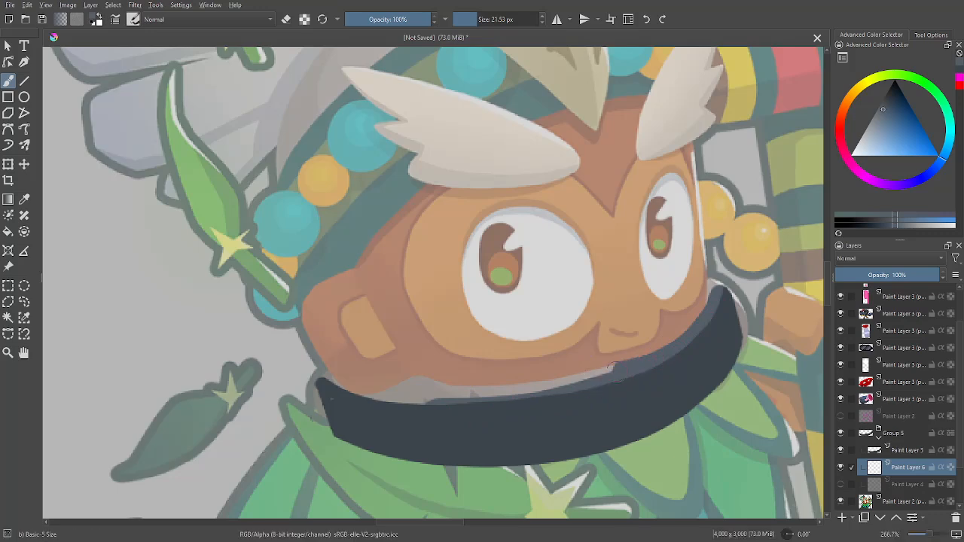
mouse_move(621, 379)
mouse_down()
mouse_move(486, 407)
mouse_move(331, 386)
mouse_up()
scroll(341, 399, down, 3)
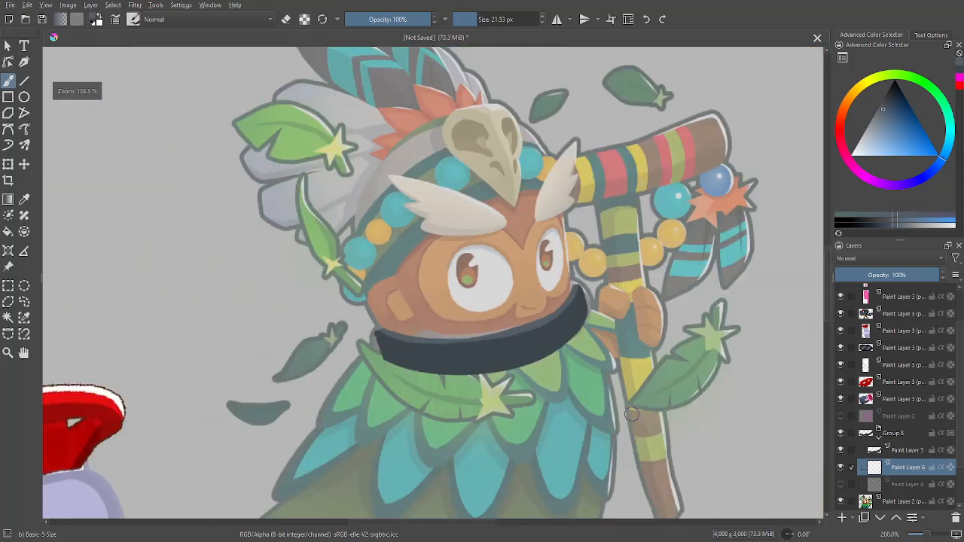
scroll(432, 388, up, 2)
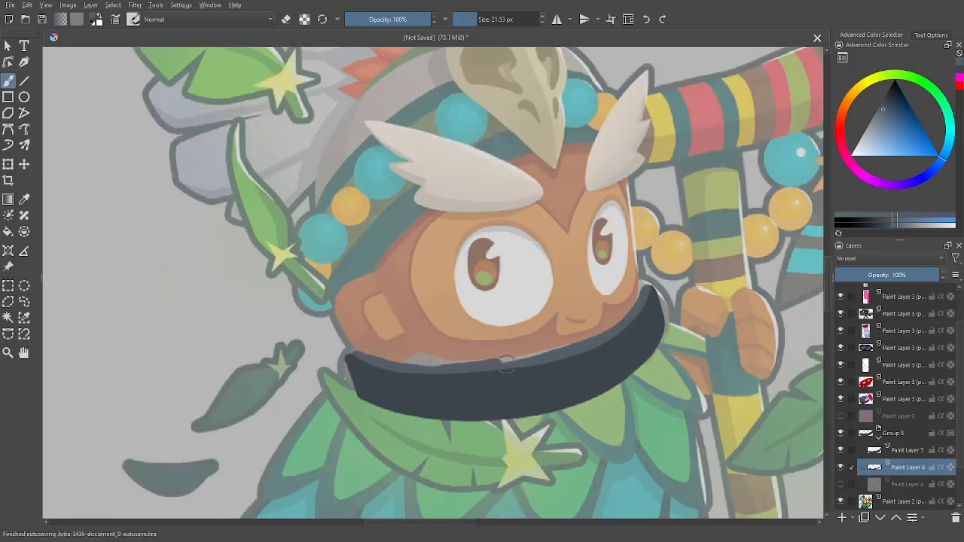
scroll(482, 373, down, 3)
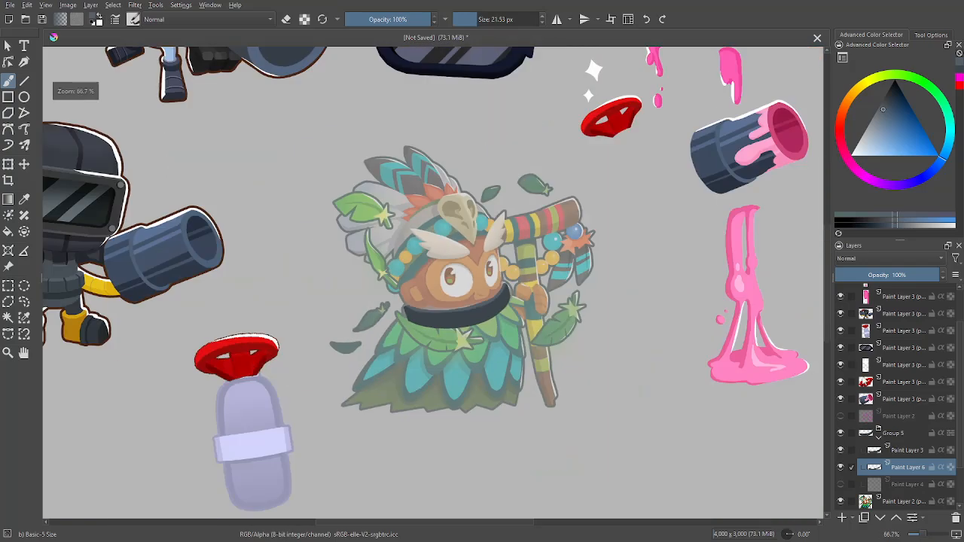
- Add a paint layer above the collar in the group and sample the dark line colour from the black-suited monkey's belt
click(903, 449)
click(841, 518)
scroll(527, 414, down, 2)
scroll(708, 432, up, 1)
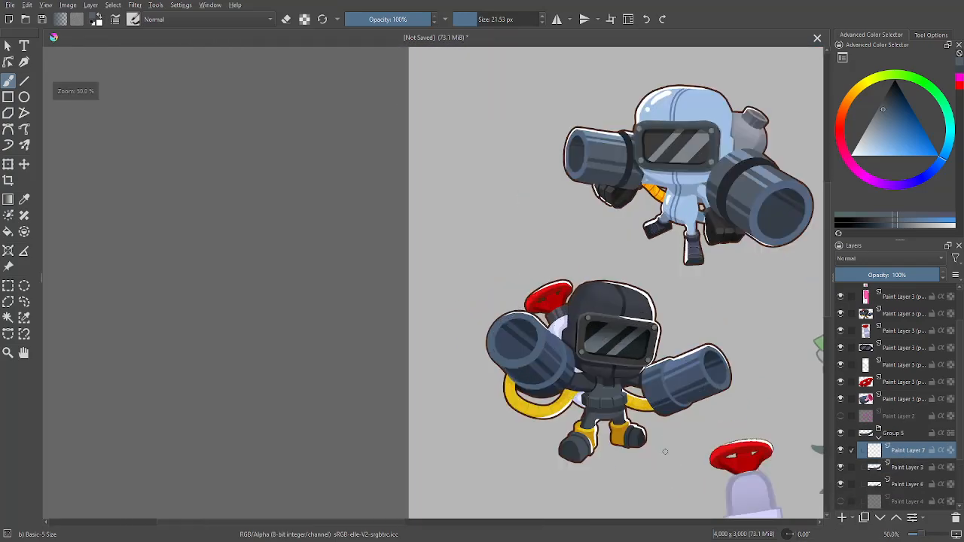
drag(709, 433, 527, 379)
scroll(492, 380, up, 1)
scroll(450, 404, up, 3)
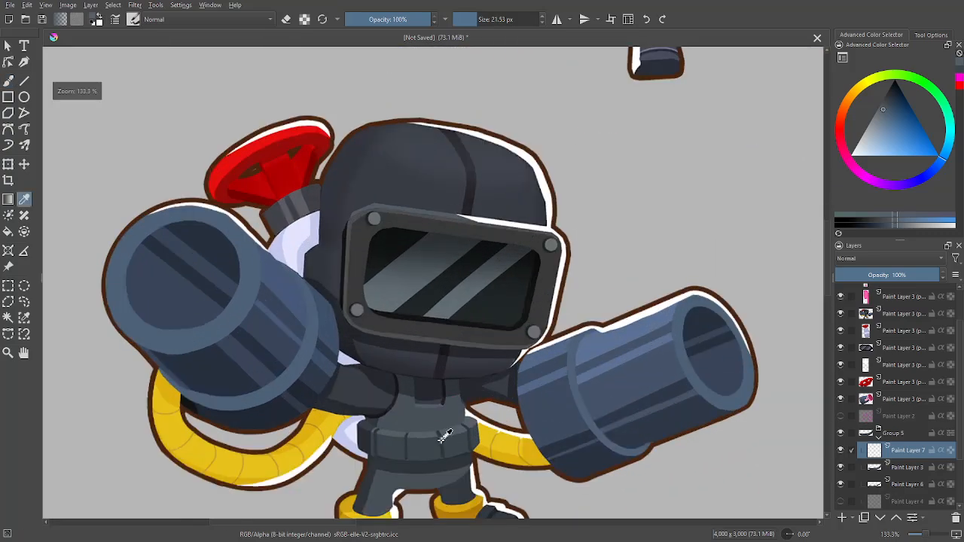
ctrl+click(441, 436)
scroll(642, 443, down, 3)
scroll(643, 443, down, 1)
scroll(527, 391, up, 3)
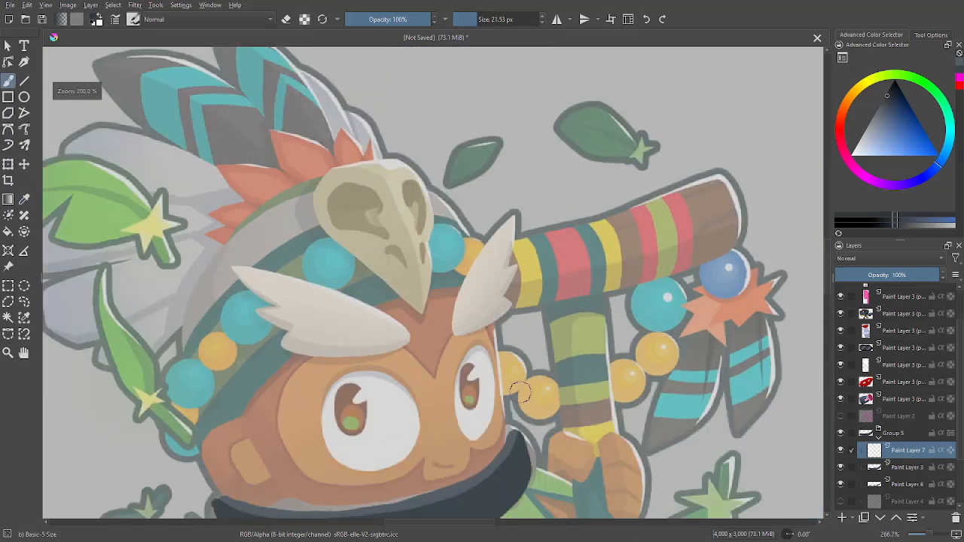
scroll(568, 348, down, 1)
- Draw evenly spaced dark vertical rib lines across the whole collar with a 16.51 px brush
mouse_move(568, 349)
mouse_down()
mouse_move(558, 346)
mouse_move(579, 390)
mouse_up()
drag(646, 385, 717, 342)
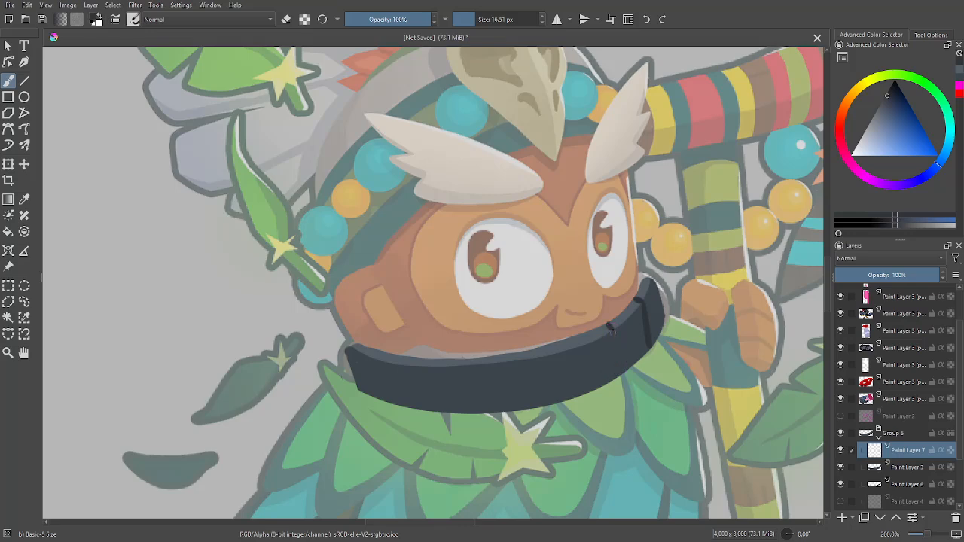
drag(610, 330, 618, 381)
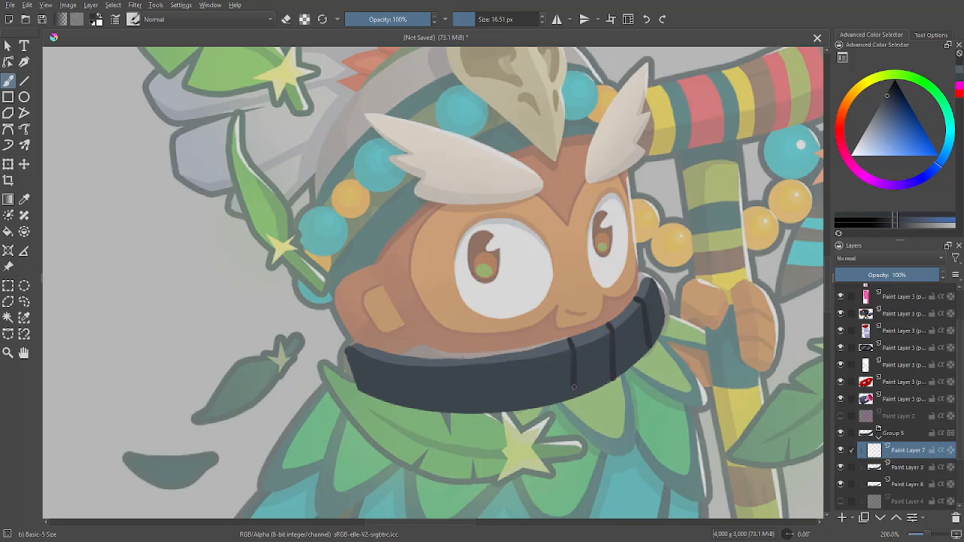
drag(574, 359, 574, 395)
drag(605, 349, 660, 312)
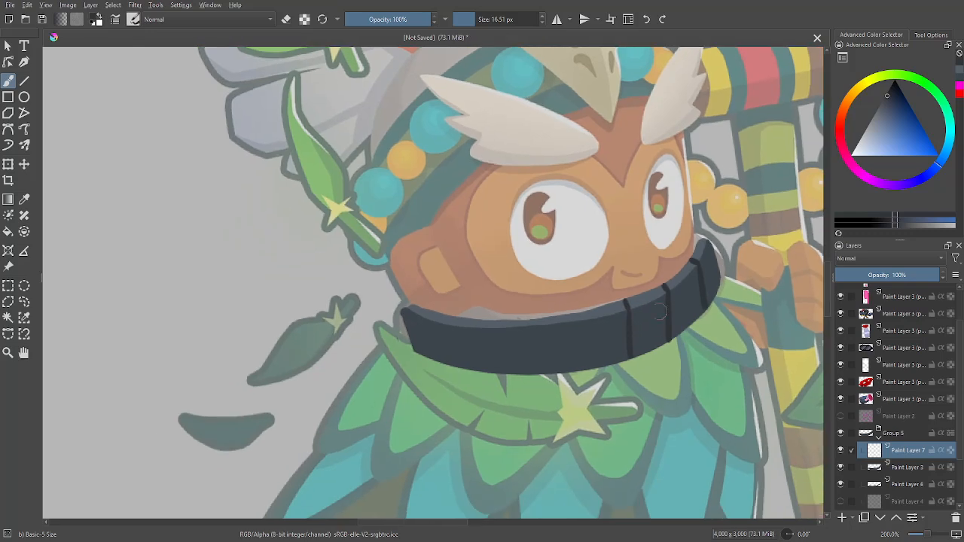
drag(579, 340, 584, 365)
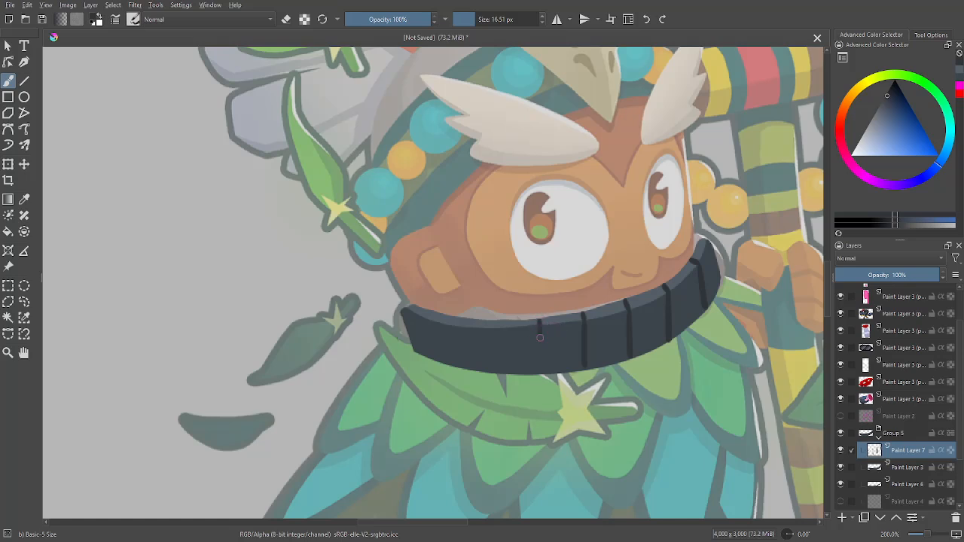
drag(539, 337, 544, 354)
drag(481, 345, 483, 369)
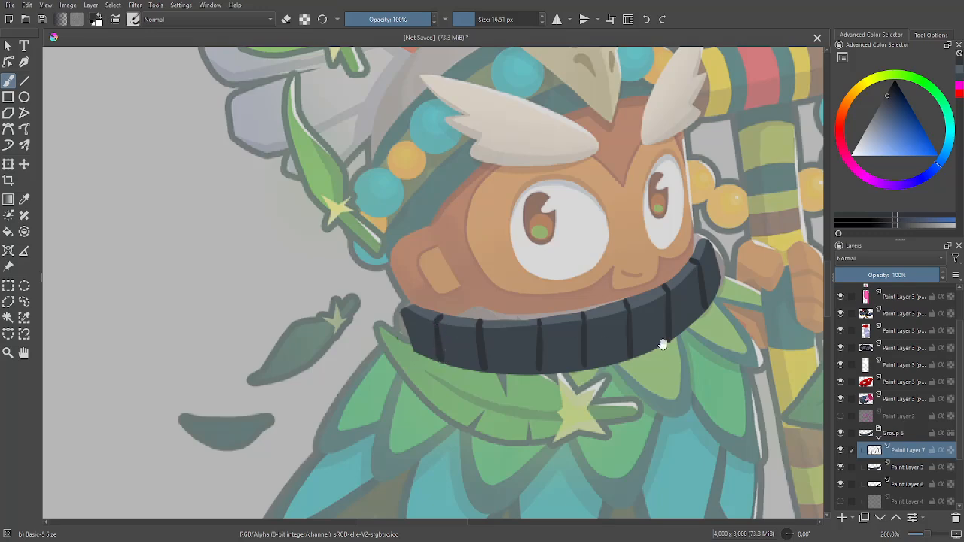
- Review the ribbed collar on the feathered monkey against the surrounding reference parts
drag(661, 344, 712, 396)
key(ctrl+minus)
key(ctrl+minus)
key(ctrl+minus)
key(ctrl+minus)
key(ctrl+minus)
key(ctrl+plus)
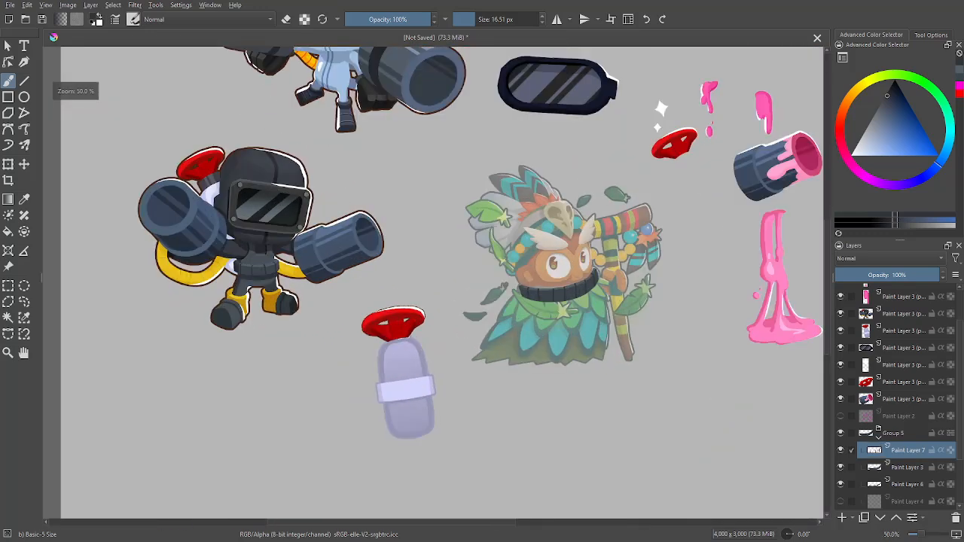
drag(610, 395, 560, 434)
key(ctrl+plus)
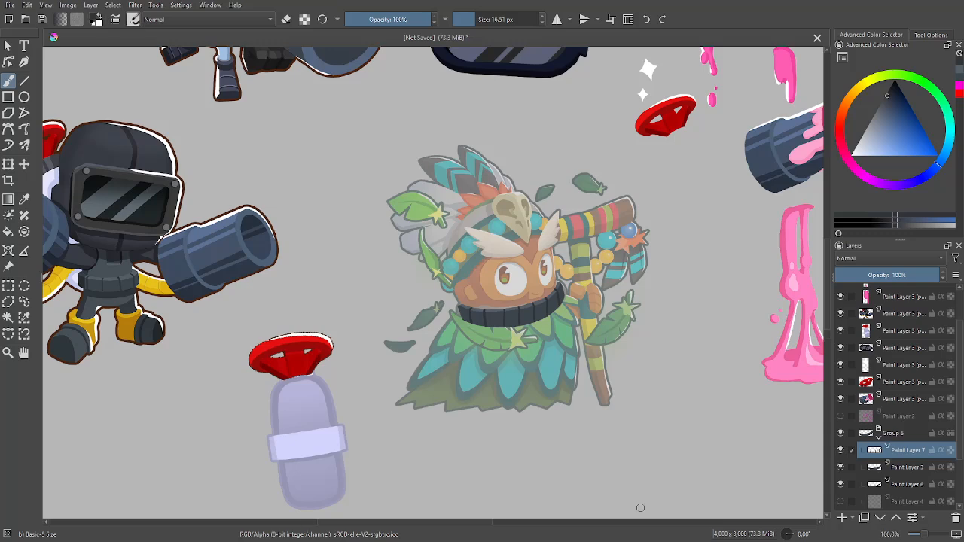
key(ctrl+plus)
key(ctrl+minus)
key(ctrl+minus)
drag(697, 447, 773, 473)
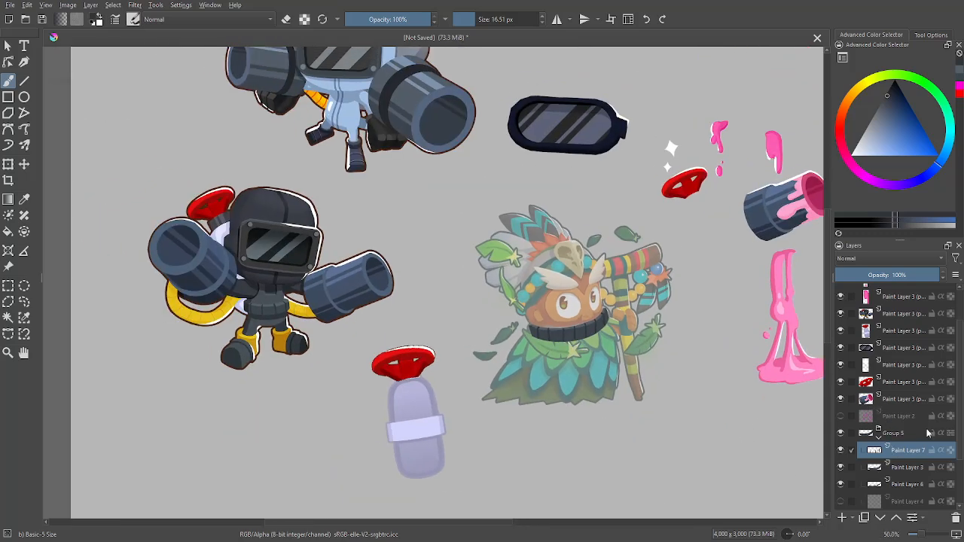
- Add a paint layer beneath the collar's rim layer in the group and sample light pink from the glue stream
scroll(911, 452, down, 1)
click(902, 488)
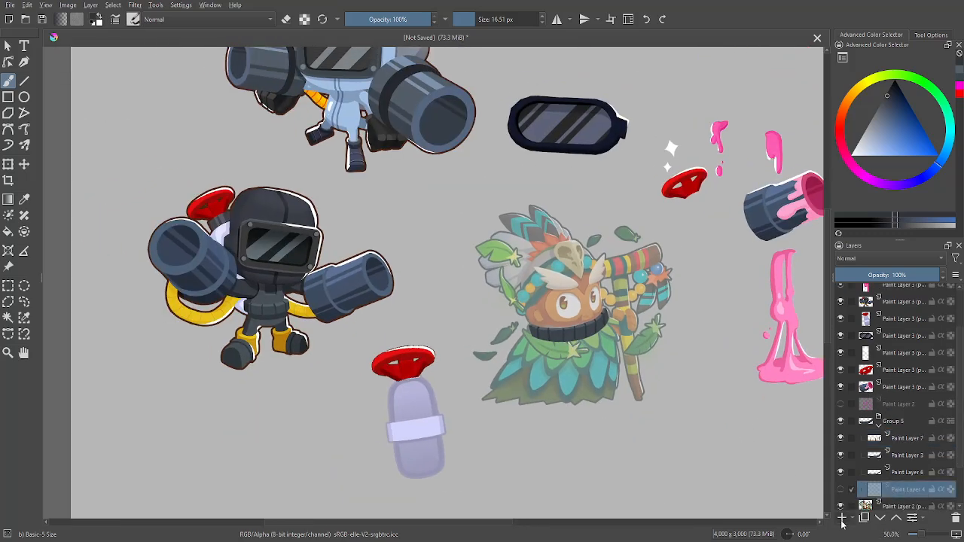
click(842, 518)
mouse_move(530, 447)
mouse_down()
mouse_move(569, 422)
mouse_move(506, 444)
mouse_up()
drag(706, 387, 532, 424)
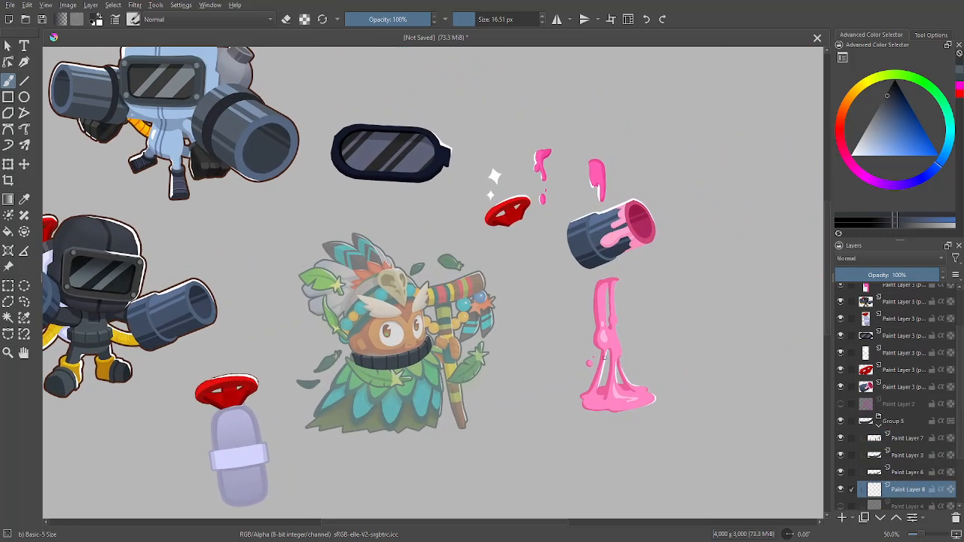
ctrl+click(614, 342)
scroll(509, 255, up, 3)
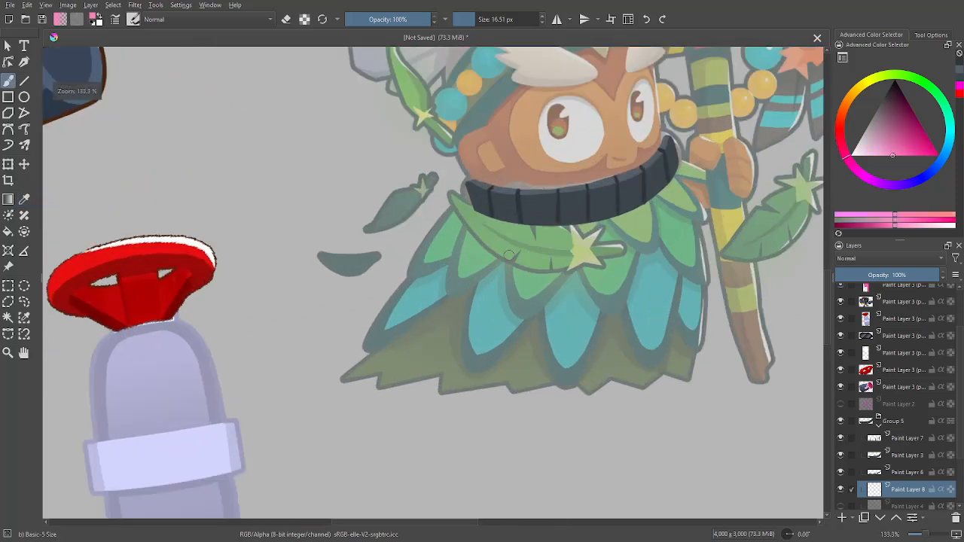
- Outline a flowing pink glue cloak from the collar down to a wavy ground edge over the feathered body and fill it
mouse_move(476, 208)
mouse_down()
mouse_move(436, 251)
mouse_move(431, 275)
mouse_move(449, 262)
mouse_move(389, 326)
mouse_move(393, 335)
mouse_move(319, 384)
mouse_up()
drag(448, 322, 522, 320)
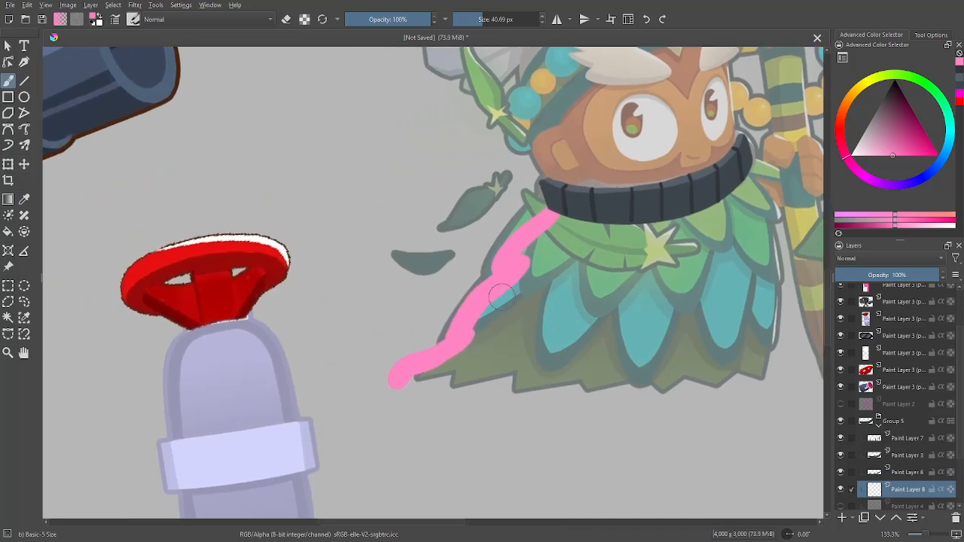
key(ctrl+z)
mouse_move(460, 337)
mouse_down()
mouse_move(381, 378)
mouse_move(286, 407)
mouse_move(265, 427)
mouse_move(569, 435)
mouse_up()
drag(568, 435, 421, 468)
mouse_move(332, 466)
mouse_down()
mouse_move(418, 478)
mouse_move(479, 451)
mouse_move(444, 468)
mouse_move(517, 460)
mouse_move(546, 450)
mouse_move(541, 410)
mouse_move(546, 452)
mouse_move(570, 432)
mouse_move(545, 455)
mouse_move(543, 309)
mouse_move(560, 369)
mouse_move(552, 428)
mouse_up()
mouse_move(550, 310)
mouse_down()
mouse_move(529, 256)
mouse_move(456, 299)
mouse_move(325, 288)
mouse_up()
key(f)
click(416, 359)
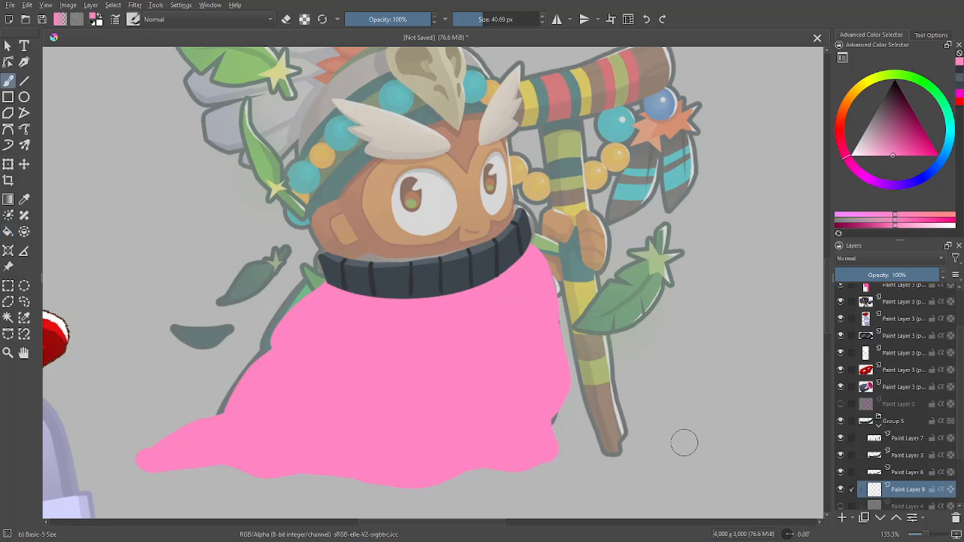
key(b)
- Extend the pink cloak's trailing left end into a thinner tip with a 32.35 px brush
scroll(372, 396, up, 3)
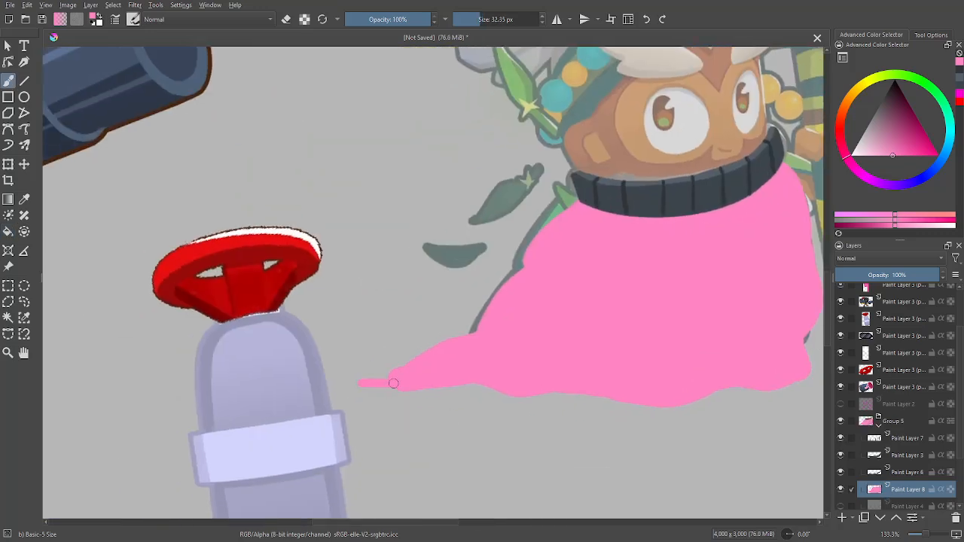
drag(365, 388, 398, 382)
scroll(607, 392, down, 8)
scroll(510, 419, up, 7)
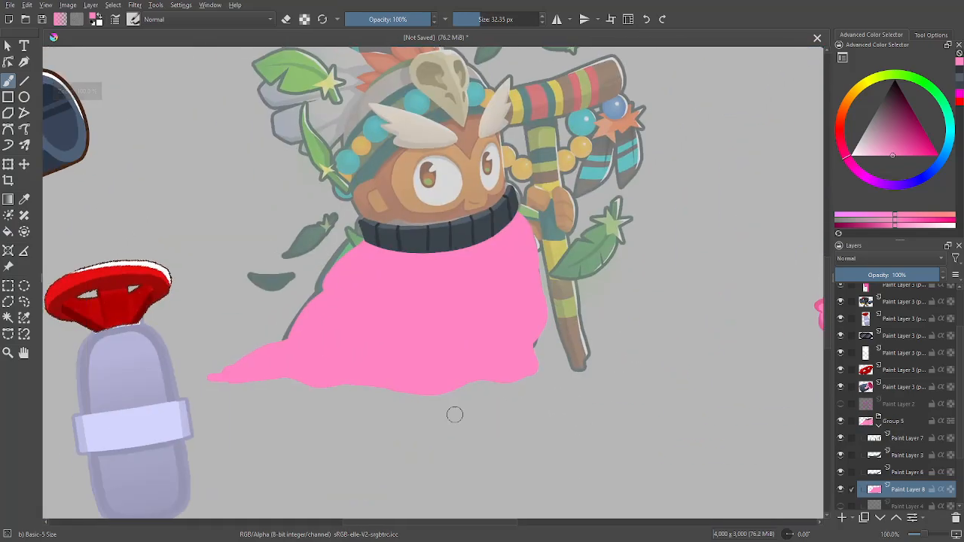
- Select the pink cloak area by similar colour and add a new paint layer above the cloak layer
drag(544, 399, 550, 459)
key(ctrl+z)
drag(578, 353, 635, 401)
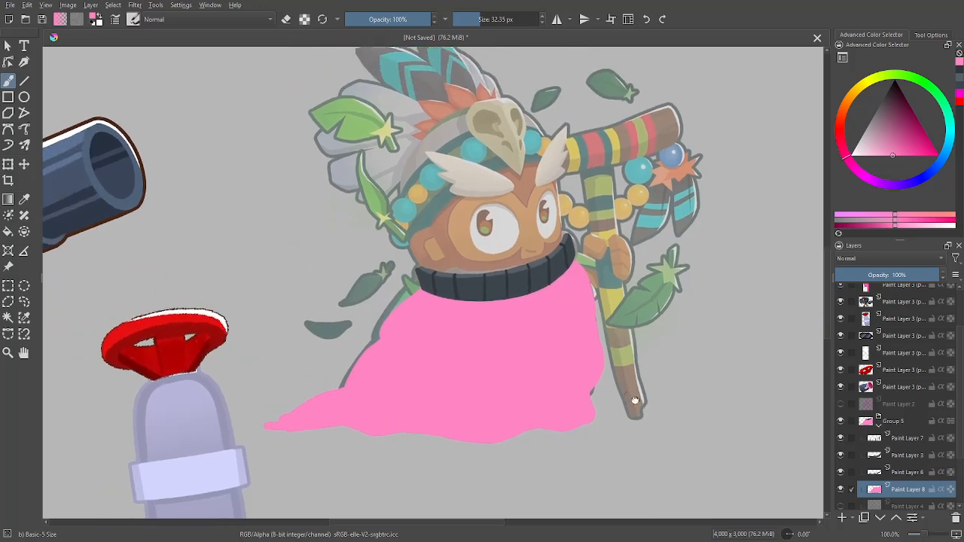
scroll(635, 401, down, 4)
key(w)
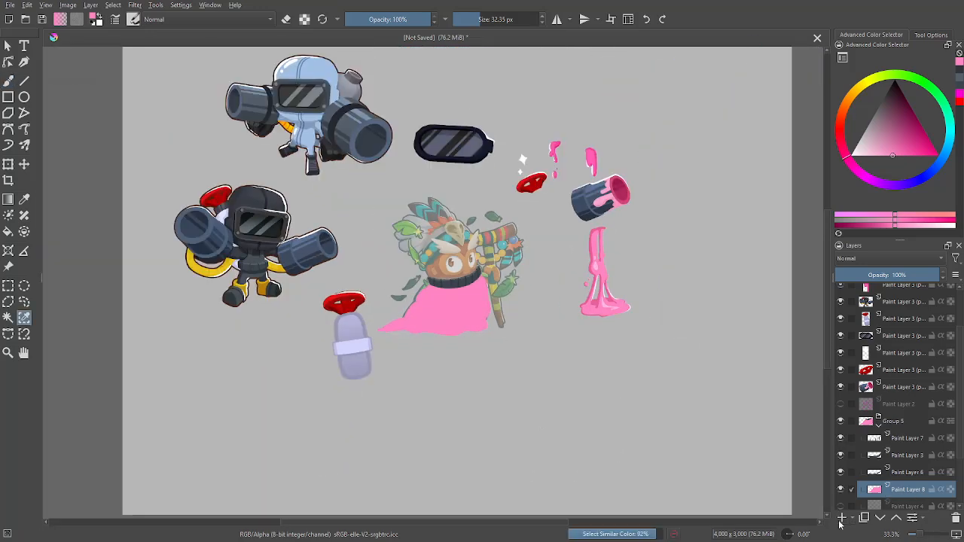
click(841, 518)
- Sample a darker pink from the glue stream and paint curved fold shadows along the cloak's left edge with a 47.36 px brush
scroll(641, 415, up, 2)
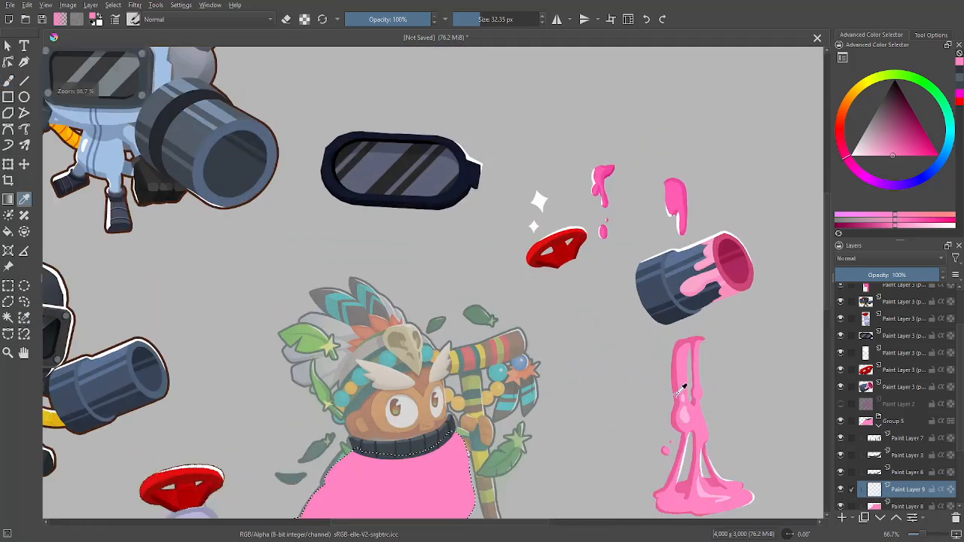
key(b)
drag(626, 459, 708, 268)
scroll(422, 121, up, 1)
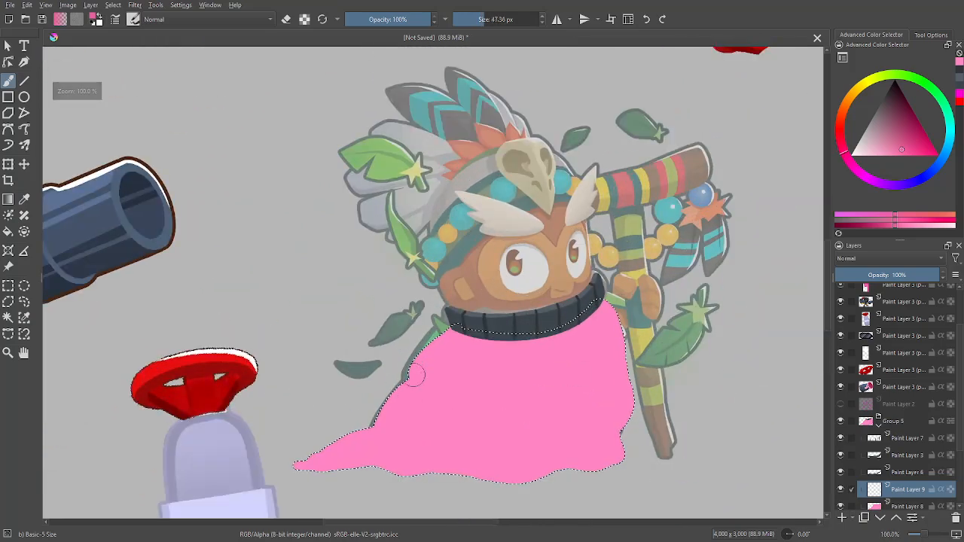
mouse_move(411, 380)
mouse_down()
mouse_move(447, 376)
mouse_move(416, 380)
mouse_move(419, 371)
mouse_move(437, 398)
mouse_move(419, 397)
mouse_move(388, 424)
mouse_move(413, 425)
mouse_move(377, 425)
mouse_move(383, 420)
mouse_up()
key(minus)
key(minus)
key(minus)
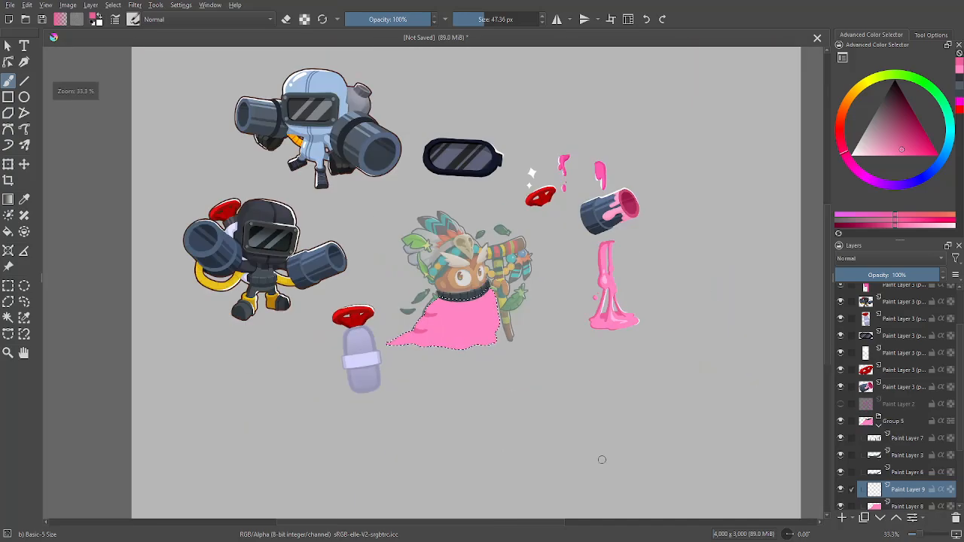
key(plus)
key(plus)
key(plus)
key(plus)
key(plus)
key(plus)
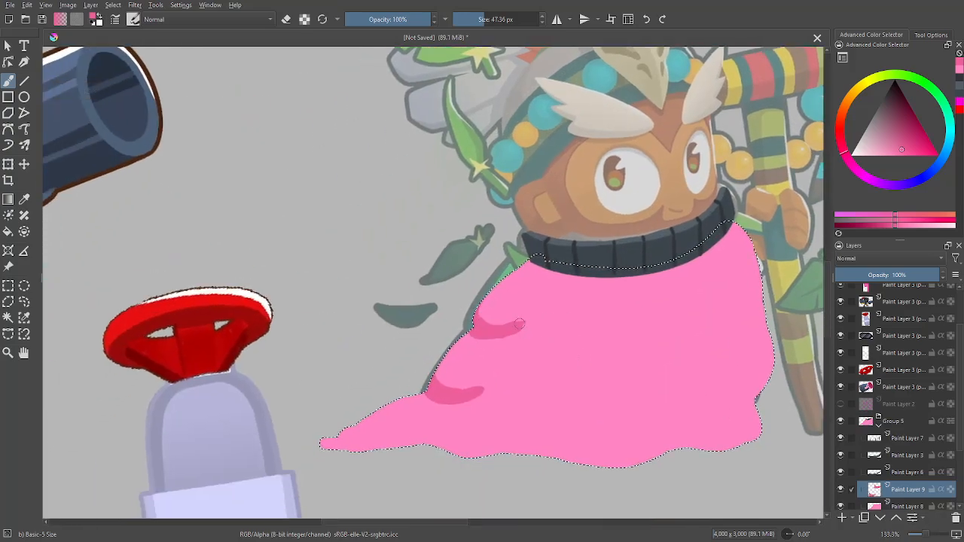
- Paint a darker pink shadow band on the cloak directly beneath the whole curve of the collar
drag(636, 389, 556, 410)
drag(442, 295, 520, 293)
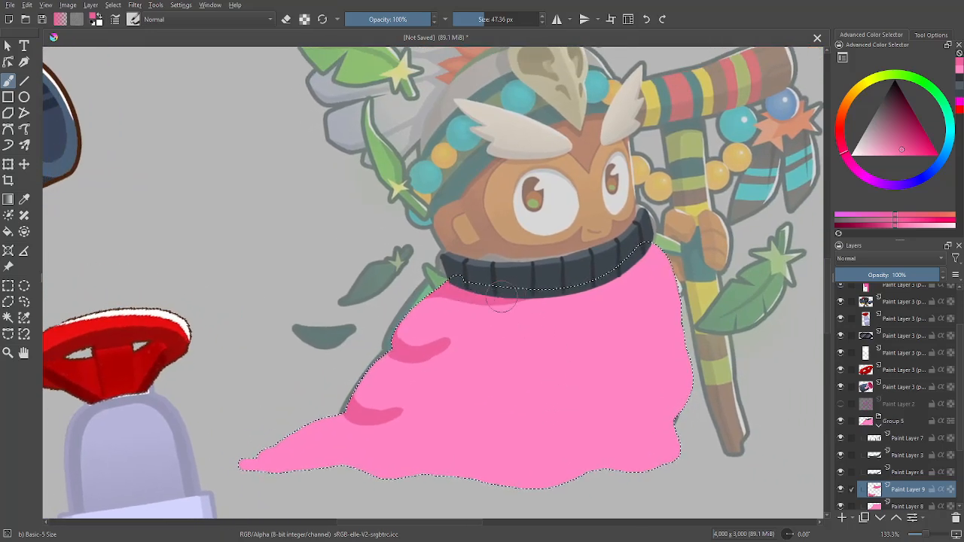
mouse_move(462, 294)
mouse_down()
mouse_move(540, 297)
mouse_move(659, 247)
mouse_up()
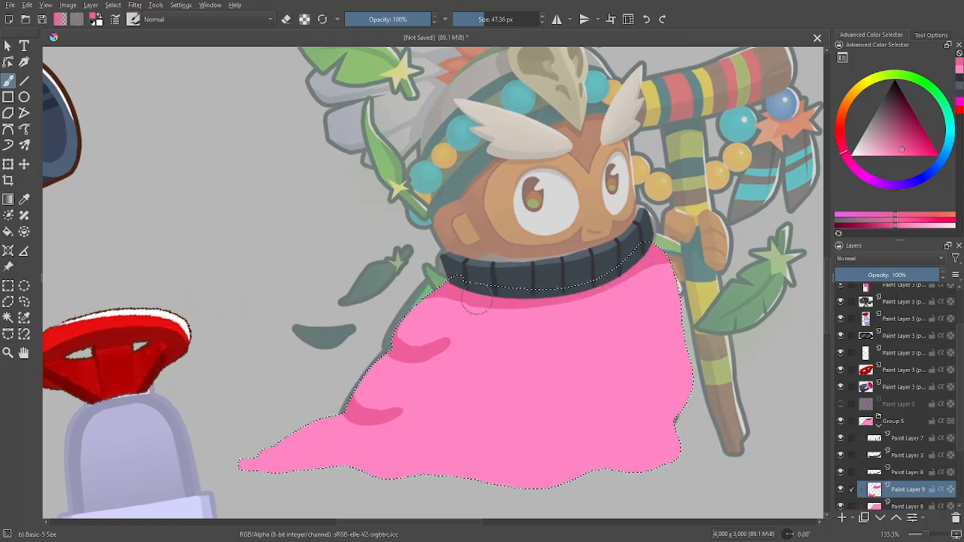
- Paint a darker pink hem shadow along the cloak's wavy ground edge and a short fold on its lower right edge
drag(657, 403, 643, 332)
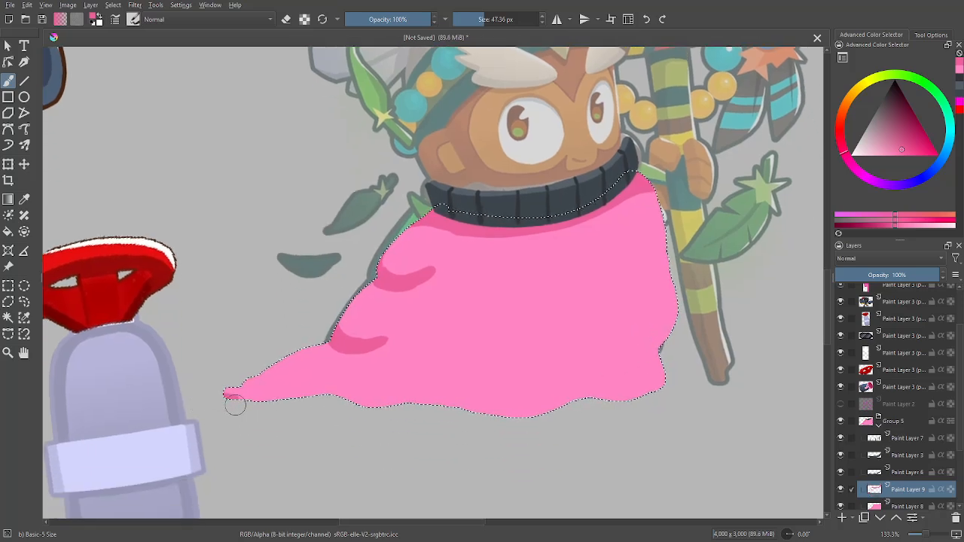
mouse_move(229, 395)
mouse_down()
mouse_move(423, 401)
mouse_move(489, 429)
mouse_up()
mouse_move(494, 423)
mouse_down()
mouse_move(667, 396)
mouse_move(673, 386)
mouse_move(631, 396)
mouse_move(670, 379)
mouse_move(638, 400)
mouse_move(637, 442)
mouse_up()
mouse_move(653, 365)
mouse_down()
mouse_move(646, 341)
mouse_move(626, 394)
mouse_move(640, 378)
mouse_move(618, 386)
mouse_move(629, 374)
mouse_move(640, 392)
mouse_up()
- Erase the undersides of the fold shadows on the cloak's left edge to make them thinner
key(e)
drag(421, 304, 381, 348)
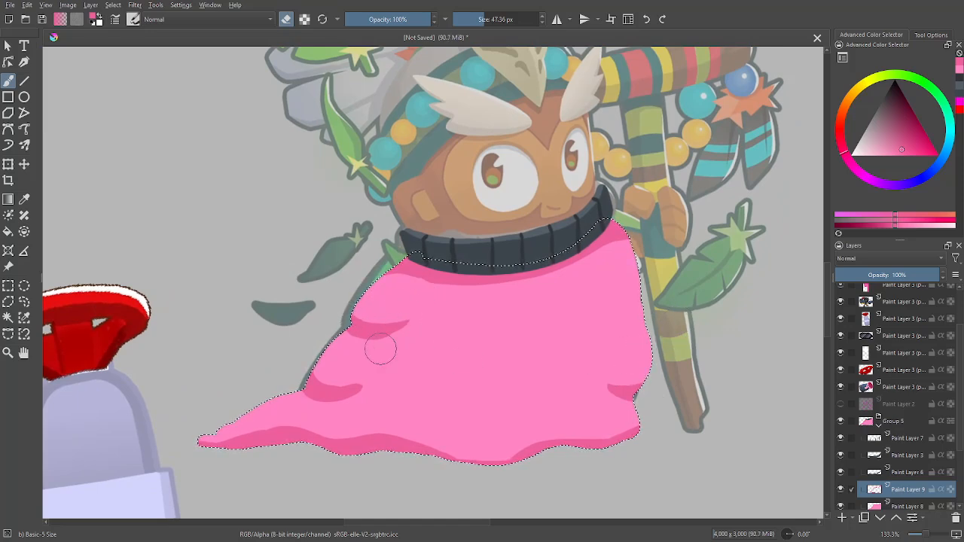
key(e)
- Paint long wavy fold shadows across the cloak's middle and lower part with a 45.66 px brush
scroll(648, 409, down, 4)
scroll(663, 357, up, 3)
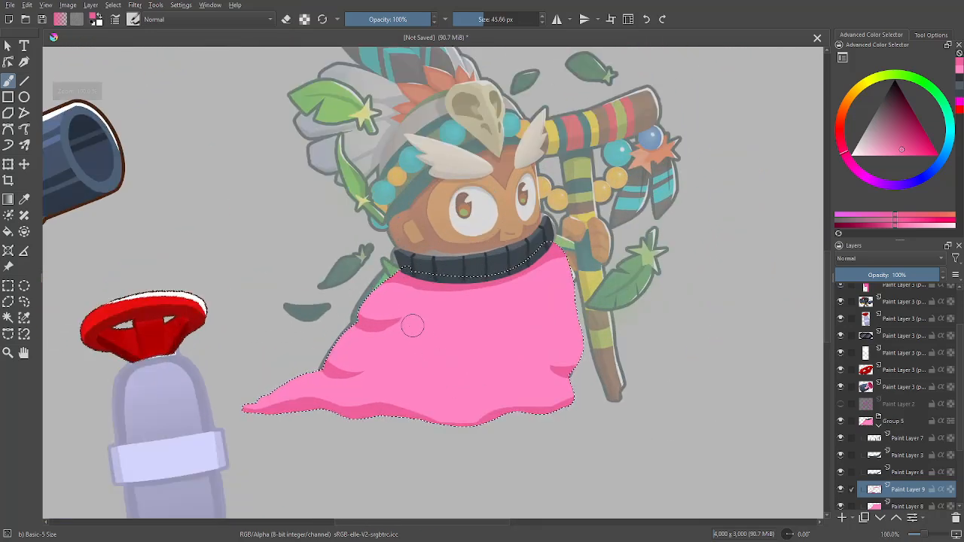
mouse_move(413, 324)
mouse_down()
mouse_move(469, 348)
mouse_move(548, 339)
mouse_move(421, 353)
mouse_up()
key(ctrl+z)
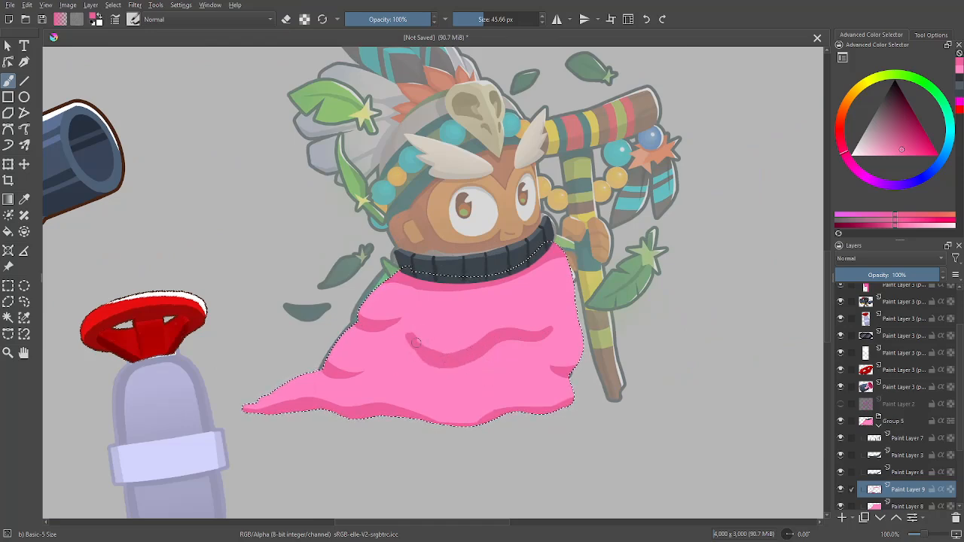
drag(389, 369, 444, 395)
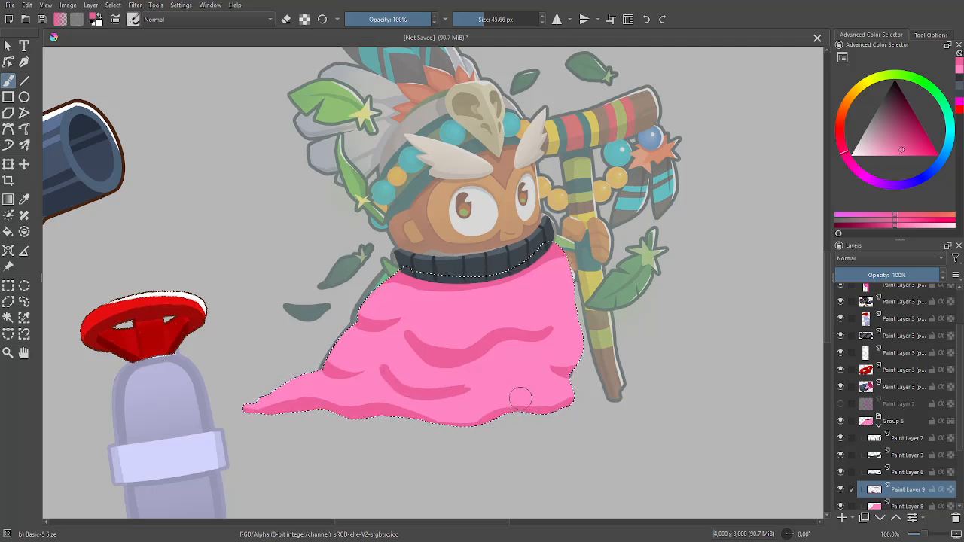
drag(528, 386, 500, 390)
key(ctrl+z)
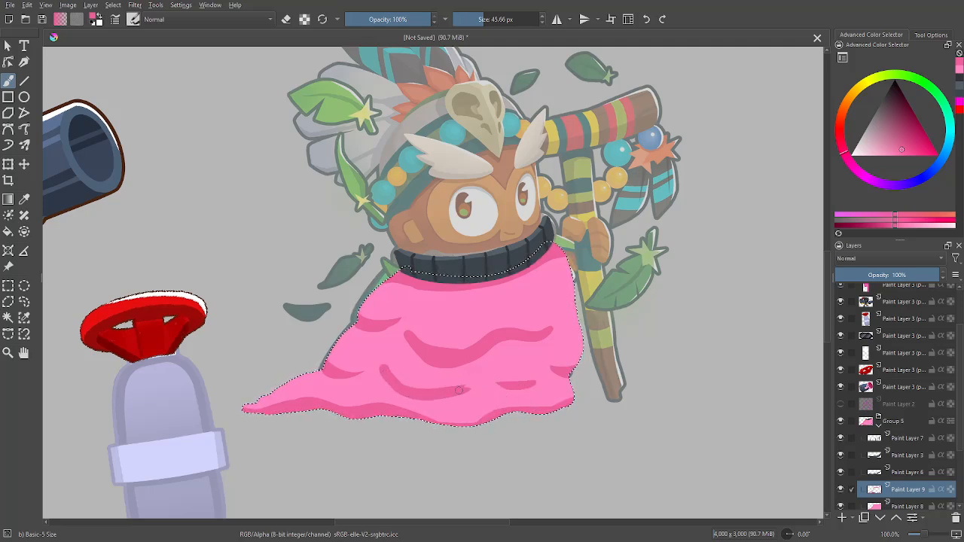
- Paint thin tapering fold shadows just below the collar on the left and right sides of the cloak
scroll(485, 386, up, 2)
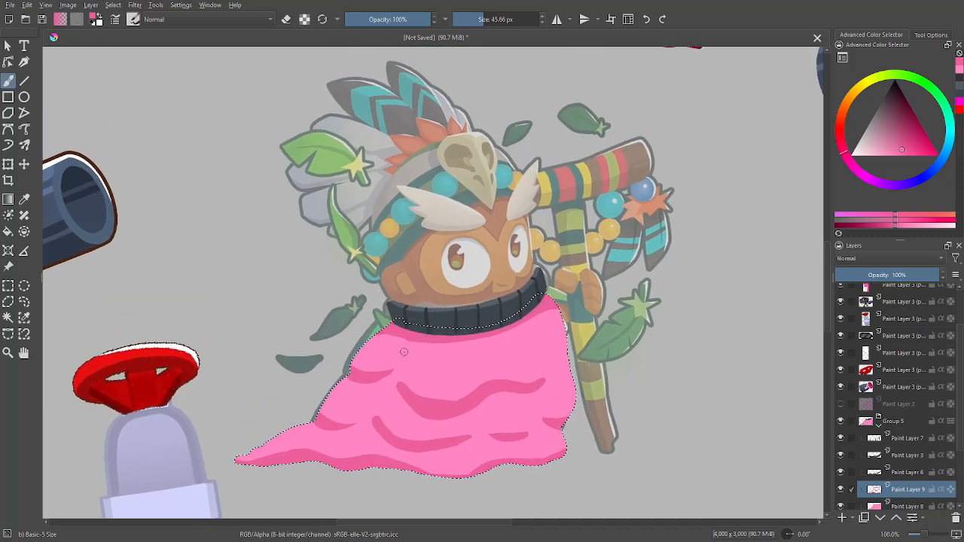
mouse_move(403, 351)
mouse_down()
mouse_move(546, 336)
mouse_move(494, 335)
mouse_move(435, 356)
mouse_up()
key(ctrl+z)
key(ctrl+z)
key(ctrl+z)
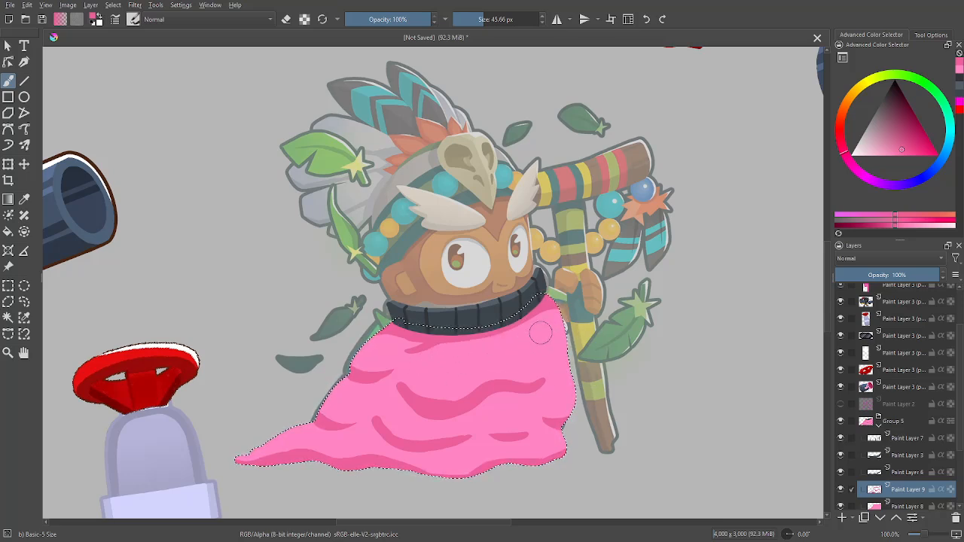
mouse_move(544, 332)
mouse_down()
mouse_move(433, 354)
mouse_move(454, 371)
mouse_up()
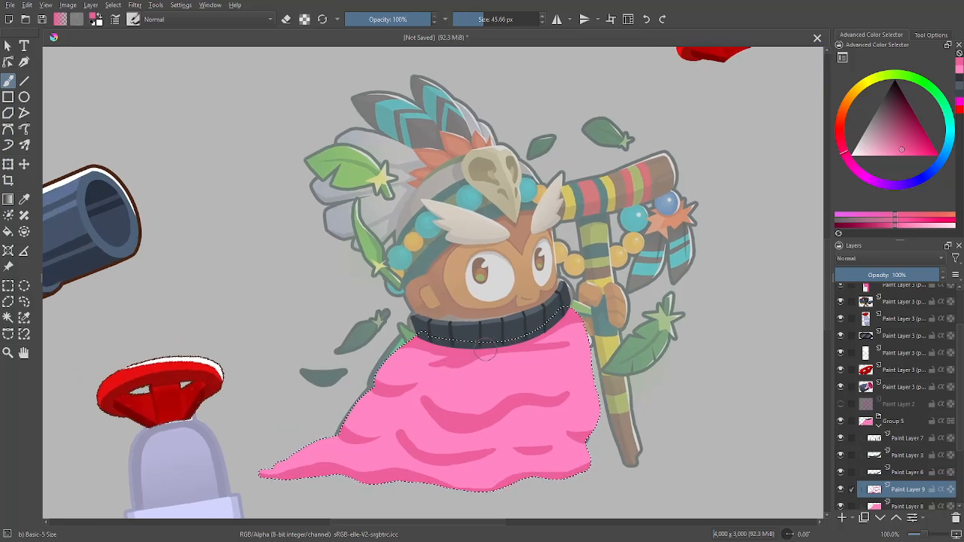
- Try extra fold shadows on the cloak's upper middle and right edge while checking it in a mirrored view
key(minus)
key(m)
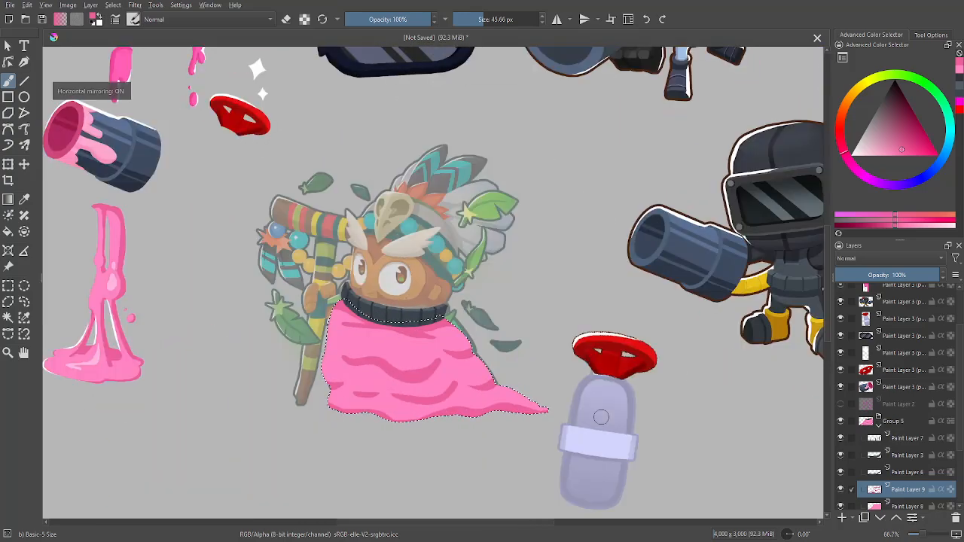
key(plus)
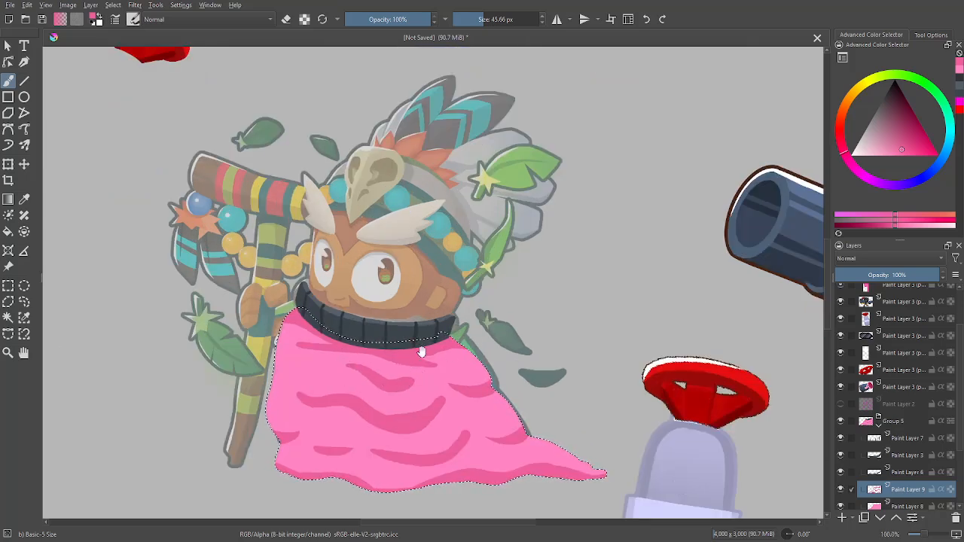
drag(421, 352, 455, 296)
mouse_move(309, 301)
mouse_down()
mouse_move(311, 316)
mouse_move(331, 260)
mouse_up()
key(m)
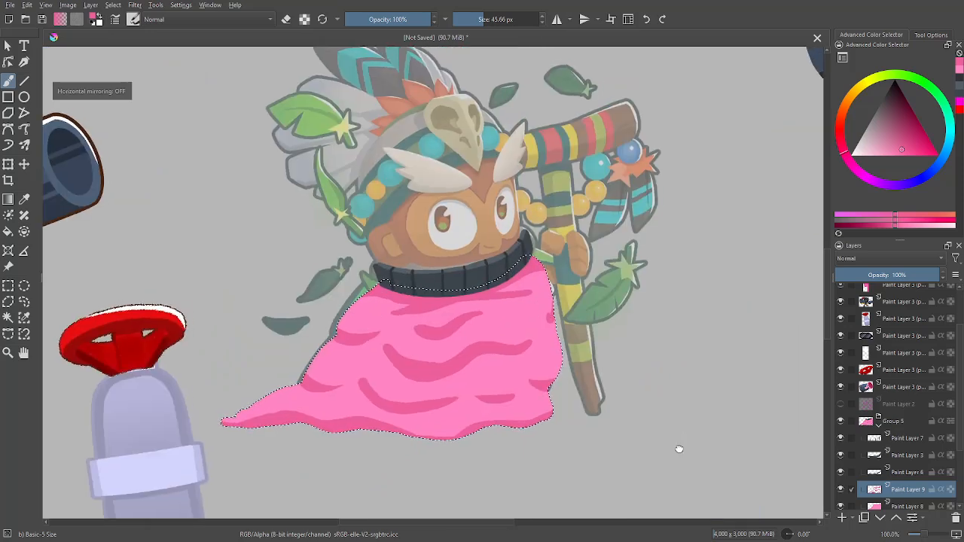
key(minus)
key(minus)
key(plus)
key(plus)
key(plus)
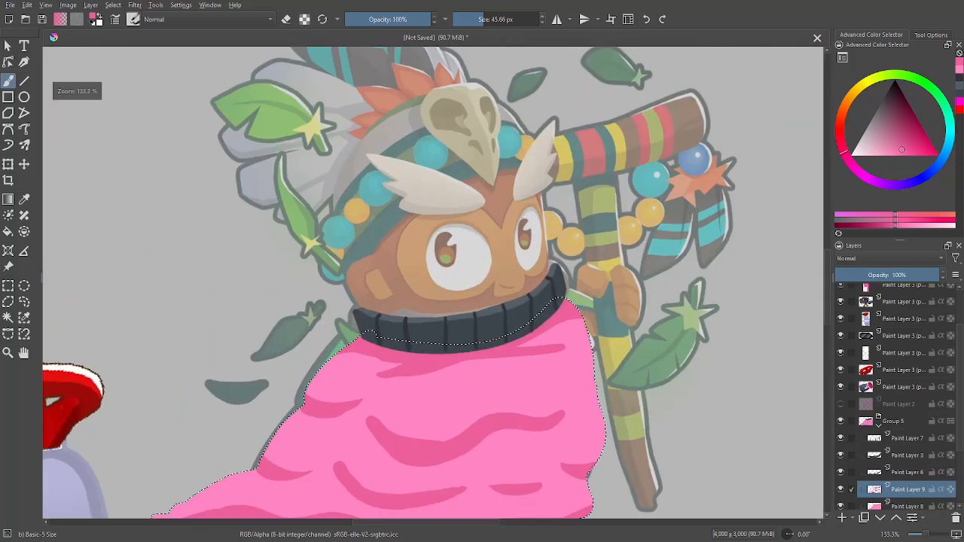
- Paint a short fold shadow on the cloak's upper right edge and check the folds in a mirrored view
mouse_move(595, 407)
mouse_down()
mouse_move(596, 359)
mouse_move(576, 397)
mouse_up()
mouse_move(596, 364)
mouse_down()
mouse_move(577, 390)
mouse_move(610, 328)
mouse_move(583, 387)
mouse_up()
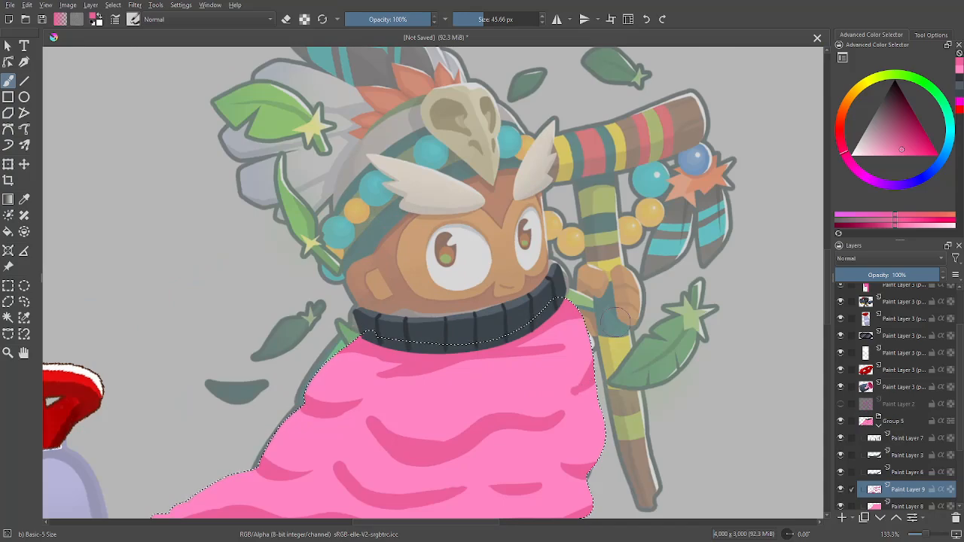
key(2)
scroll(610, 430, up, 2)
scroll(517, 338, up, 2)
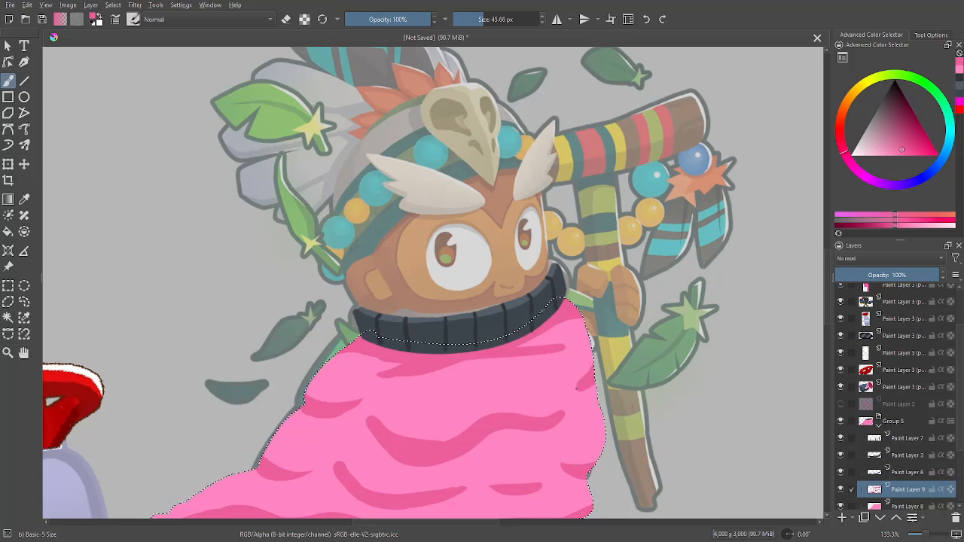
scroll(574, 388, down, 6)
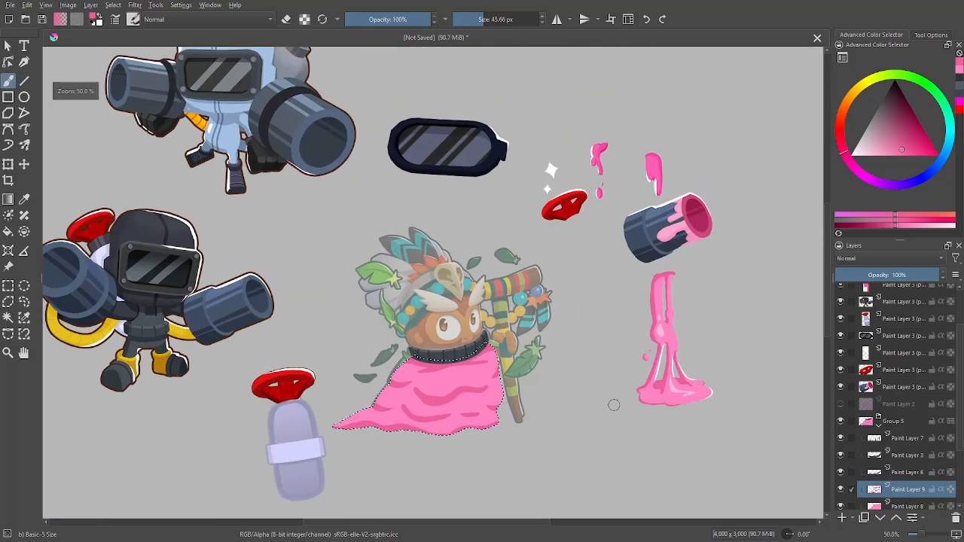
key(m)
key(m)
- Add a paint layer above the fold shadows and sample a pale highlight pink from the glue stream
scroll(432, 283, up, 2)
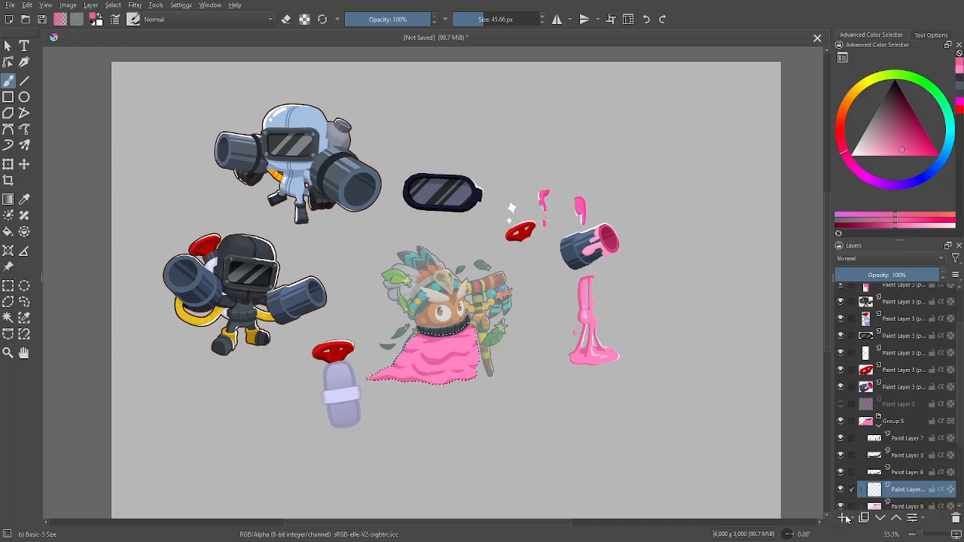
key(ctrl+plus)
key(ctrl+plus)
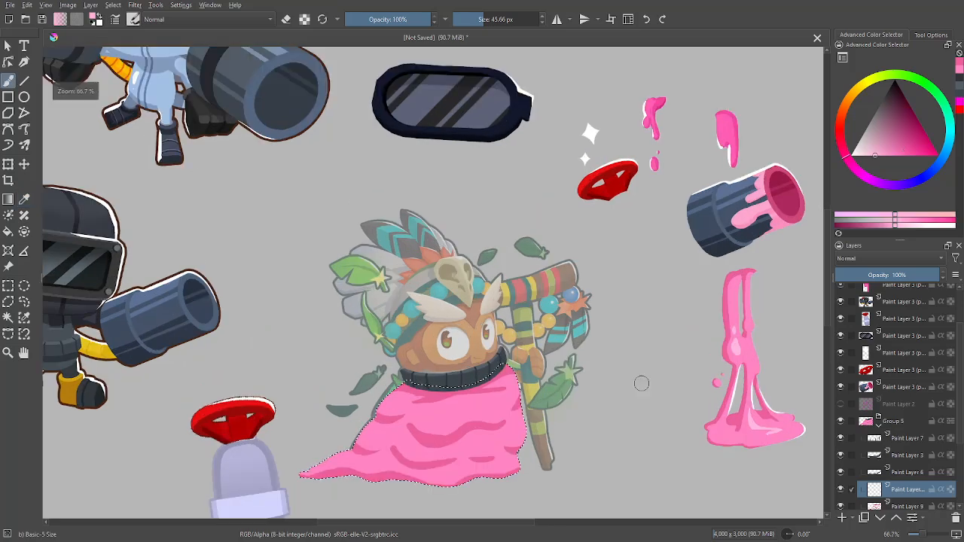
key(ctrl+plus)
- Try pale pink highlight strokes on the cloak with a 56.05 px brush
drag(537, 430, 590, 297)
drag(484, 366, 495, 357)
key(ctrl+minus)
key(ctrl+minus)
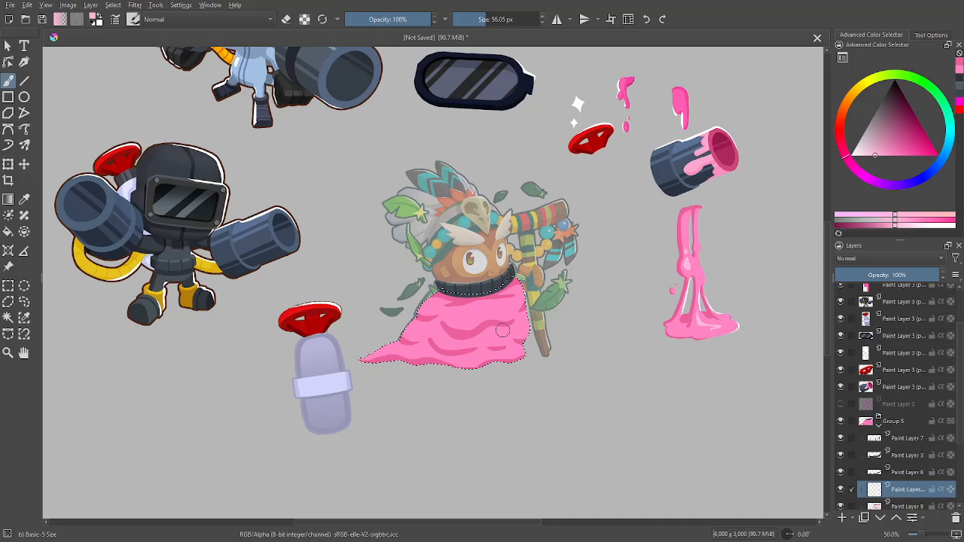
drag(749, 391, 736, 435)
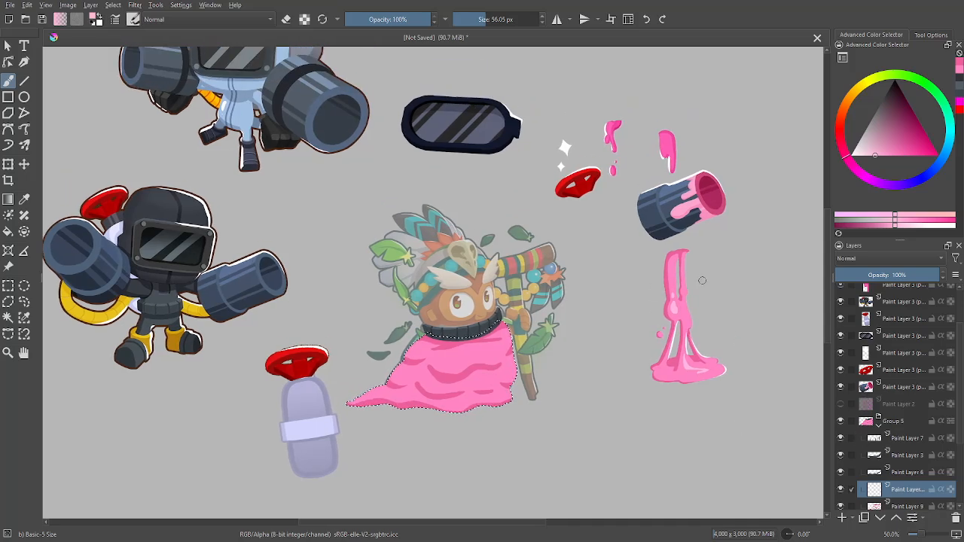
scroll(757, 420, up, 4)
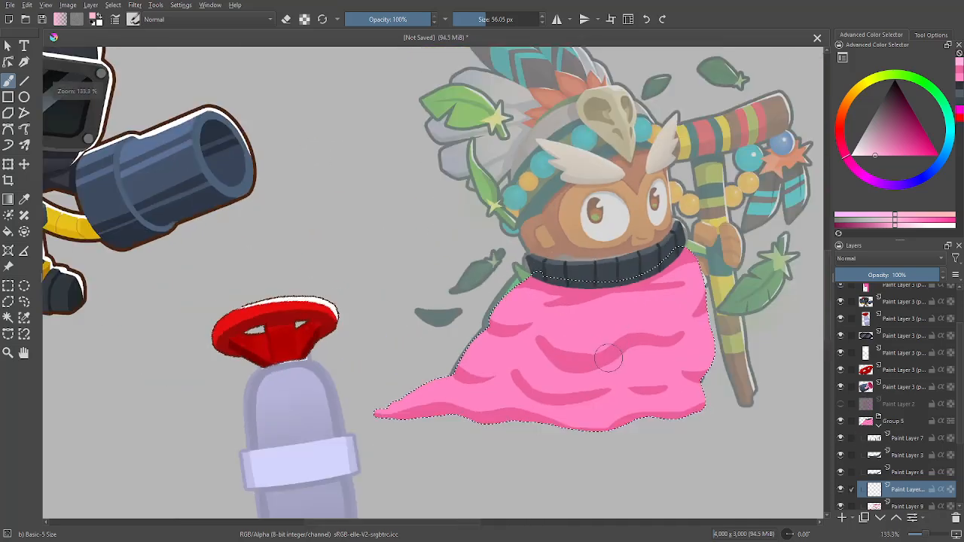
- Sample the cloak's base pink, reduce the brush to 47.55 px and clear the cloak selection
scroll(625, 324, down, 4)
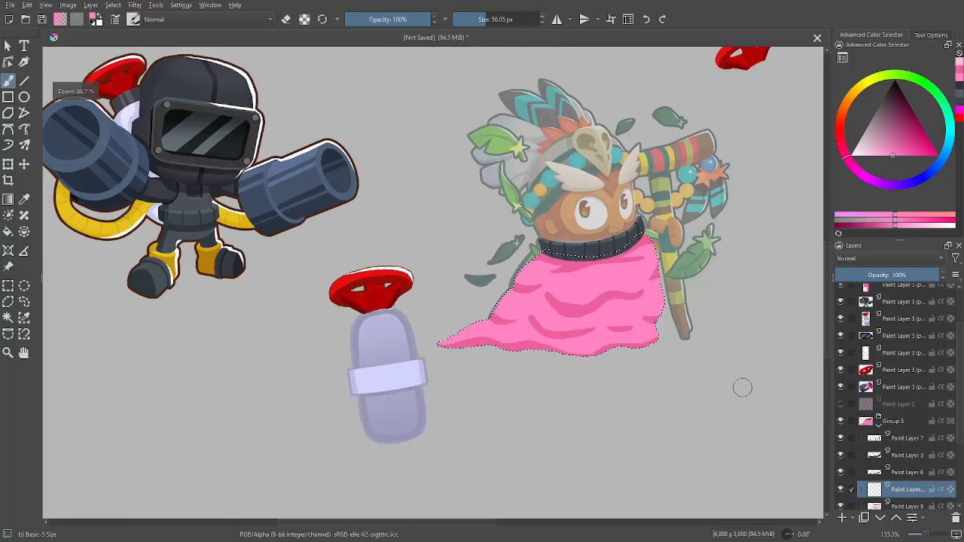
scroll(744, 334, up, 1)
scroll(580, 248, up, 2)
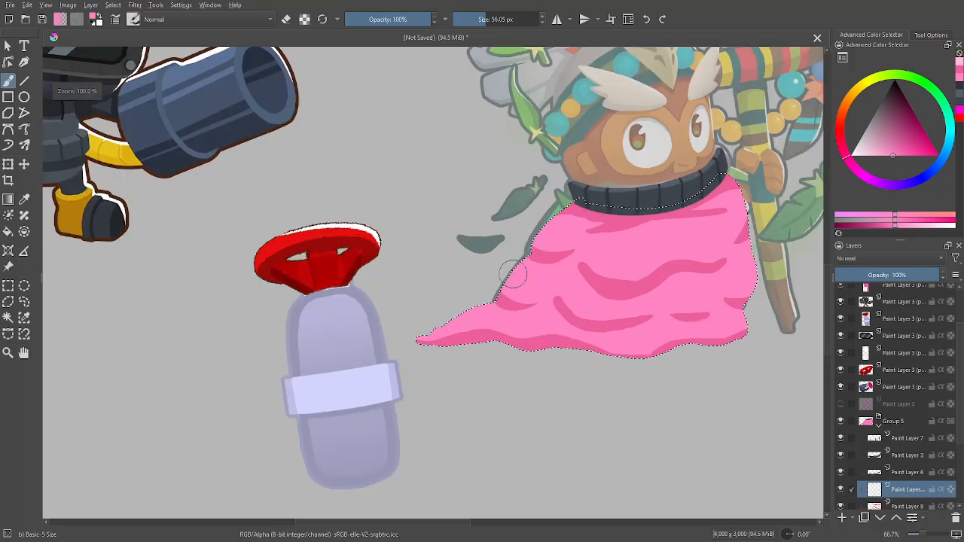
key(bracketleft)
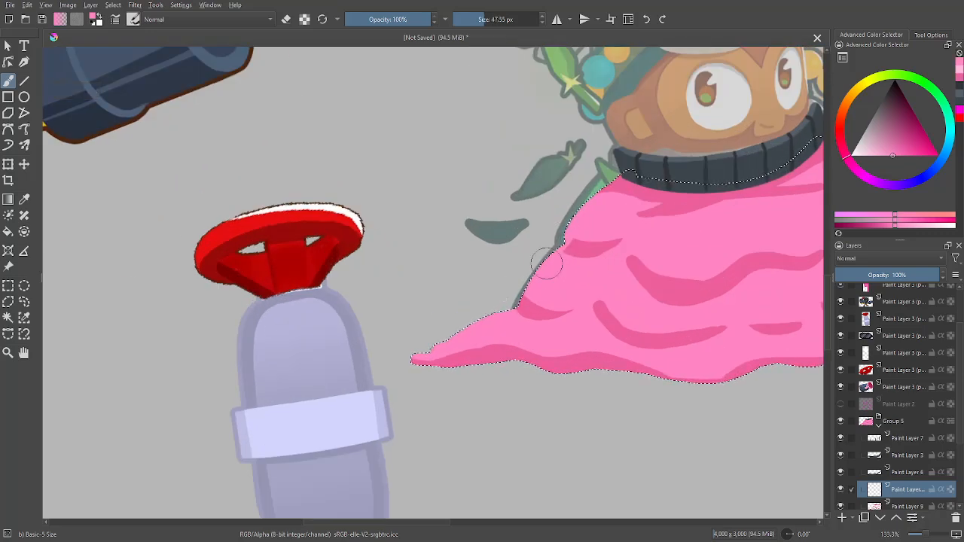
key(ctrl+shift+a)
key(ctrl+shift+d)
key(ctrl+shift+a)
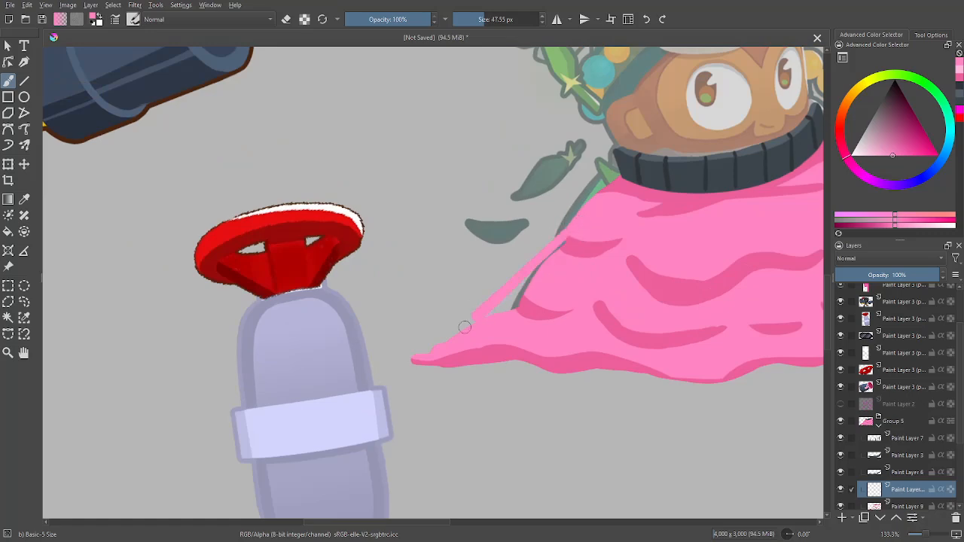
- Try base-pink strokes that stretch the cloak's left edge into a longer tapered tip
mouse_move(566, 233)
mouse_down()
mouse_move(546, 261)
mouse_move(453, 335)
mouse_up()
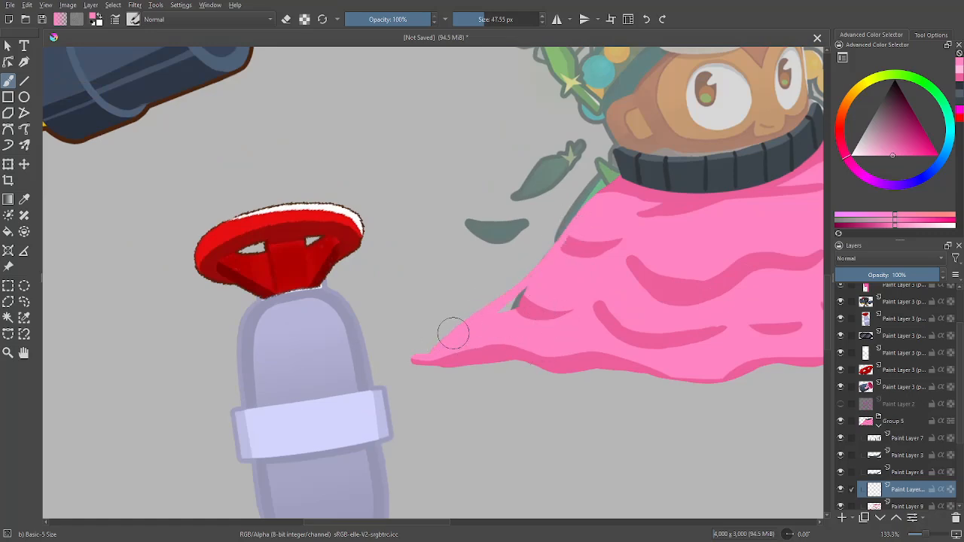
mouse_move(507, 293)
mouse_down()
mouse_move(379, 355)
mouse_move(482, 312)
mouse_move(389, 356)
mouse_up()
key(ctrl+z)
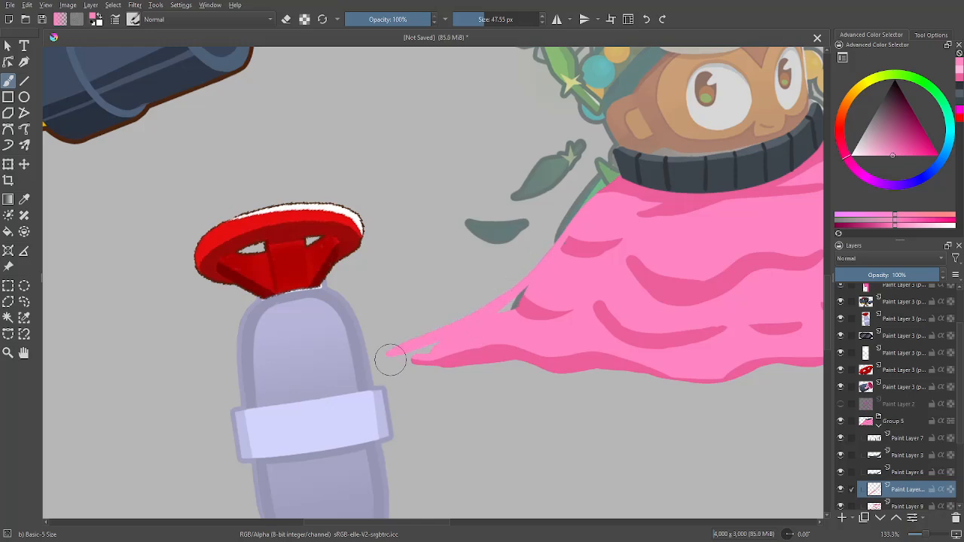
key(ctrl+z)
scroll(686, 394, down, 4)
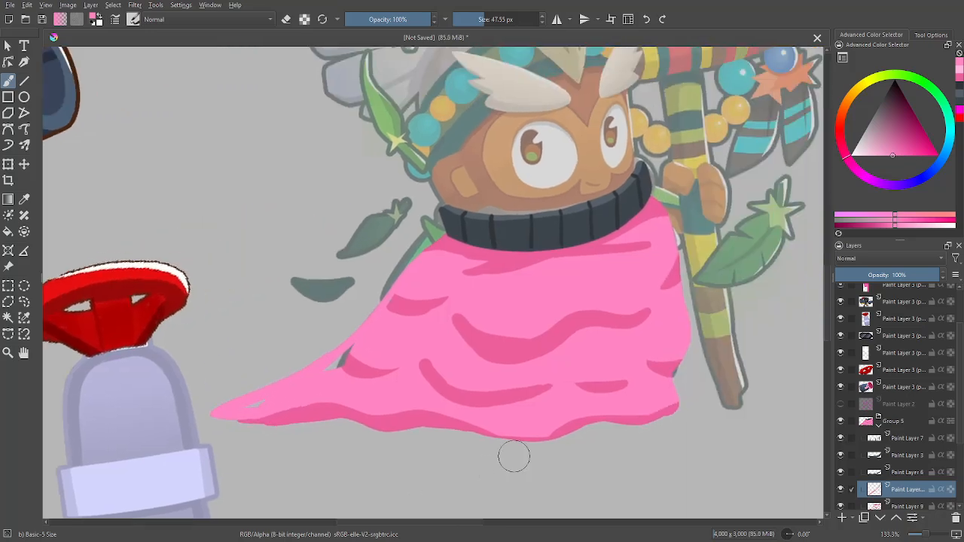
scroll(610, 412, up, 2)
scroll(422, 286, up, 1)
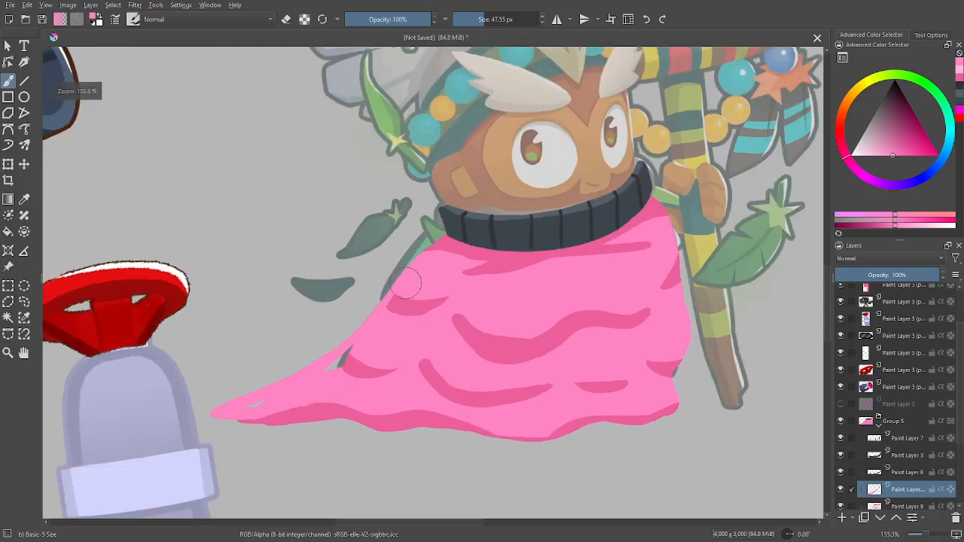
- Try several versions of a thin base-pink glue strand running from the cloak's left shoulder down to the tip
drag(392, 282, 222, 399)
key(ctrl+z)
drag(407, 273, 225, 399)
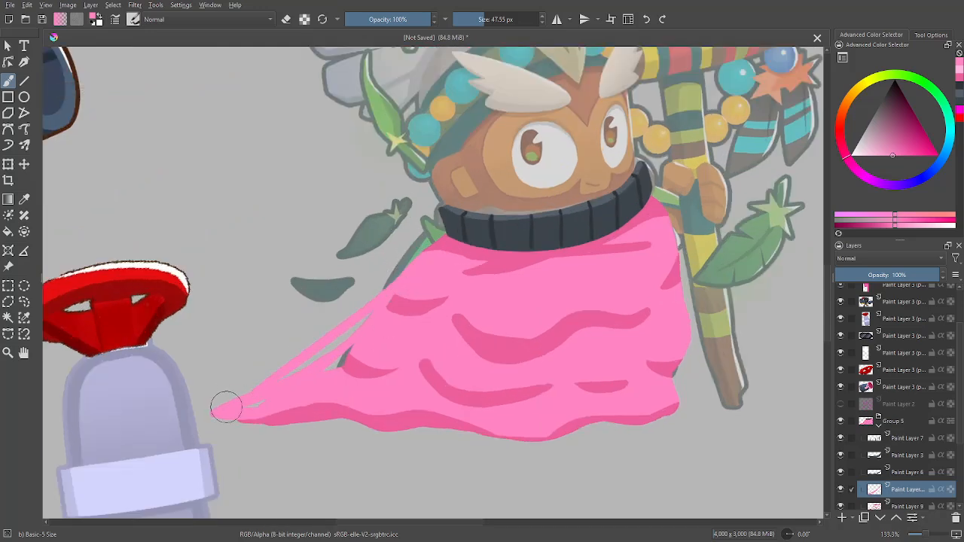
key(ctrl+z)
drag(409, 280, 249, 407)
key(ctrl+z)
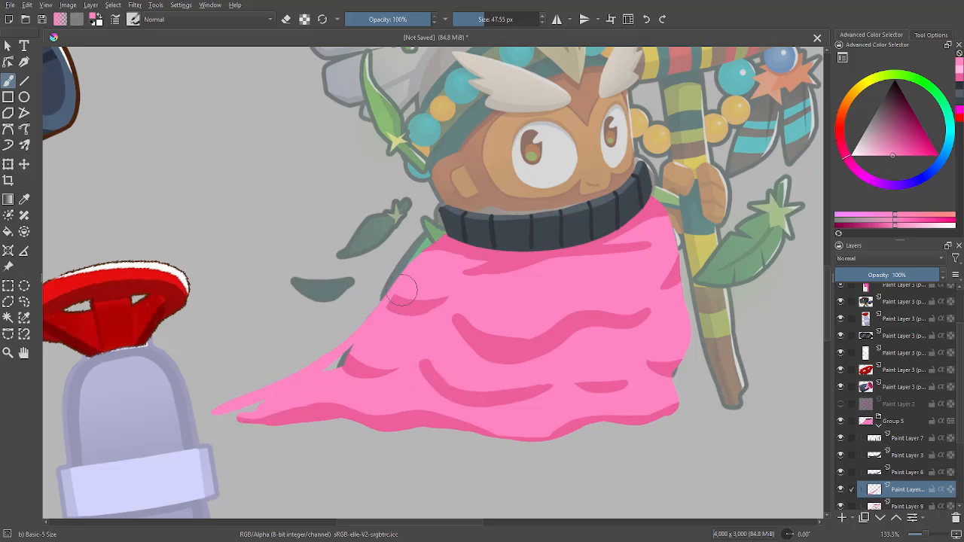
key(ctrl+z)
key(ctrl+z)
- Try a longer glue strand reaching towards the purple tank, and undo it back to the cloak selection
drag(394, 282, 238, 421)
drag(567, 378, 704, 353)
drag(432, 338, 336, 400)
drag(558, 398, 601, 386)
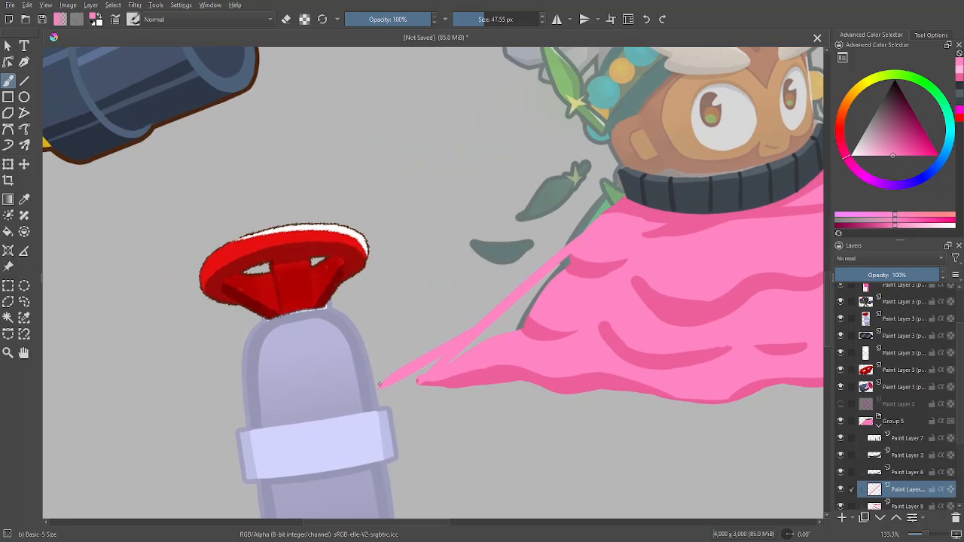
scroll(656, 389, down, 2)
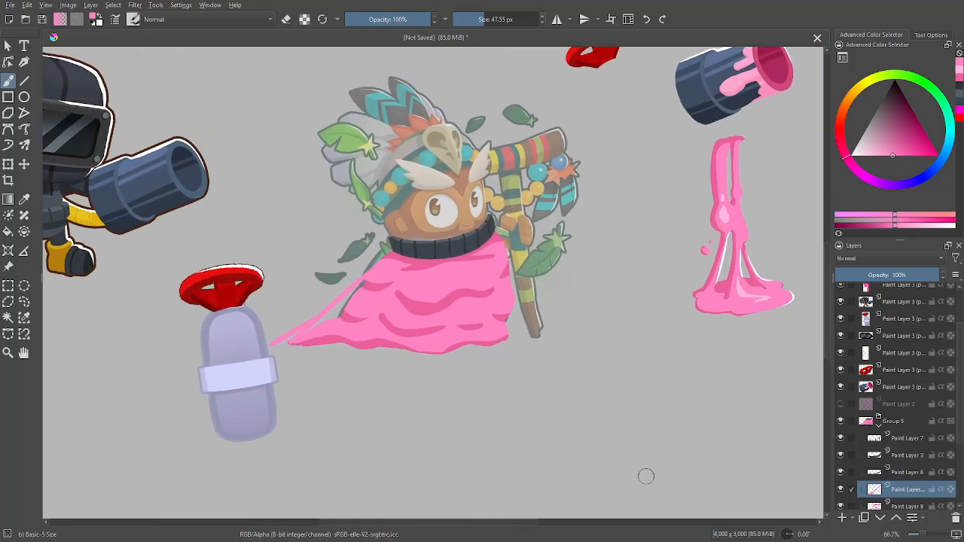
key(ctrl+z)
key(ctrl+z)
key(ctrl+z)
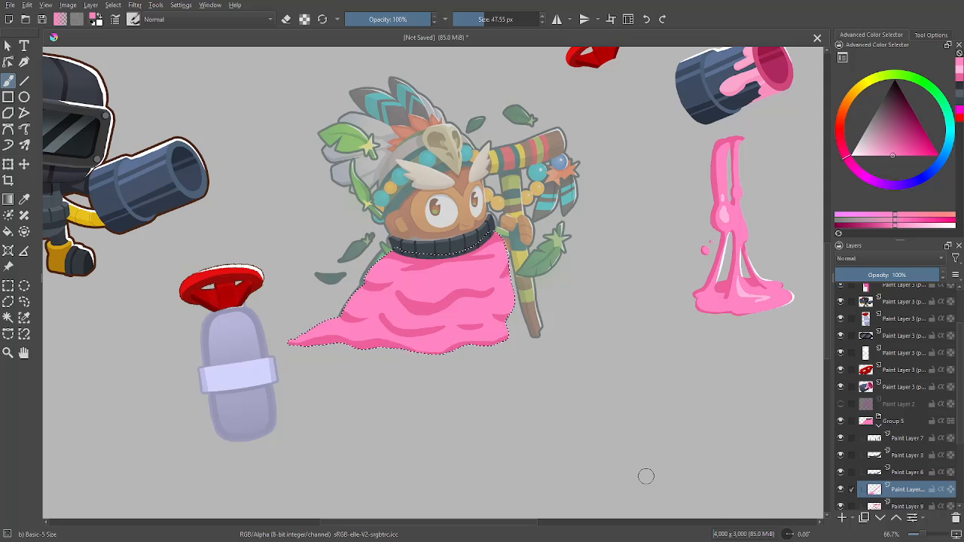
- Paint a thin base-pink glue strand from the cloak's left edge to a longer pointed tip and fill in where they join
key(plus)
key(plus)
mouse_move(316, 290)
mouse_down()
mouse_move(513, 281)
mouse_move(342, 385)
mouse_up()
drag(565, 335, 611, 348)
key(ctrl+z)
mouse_move(570, 274)
mouse_down()
mouse_move(420, 396)
mouse_move(390, 409)
mouse_up()
drag(588, 376, 606, 381)
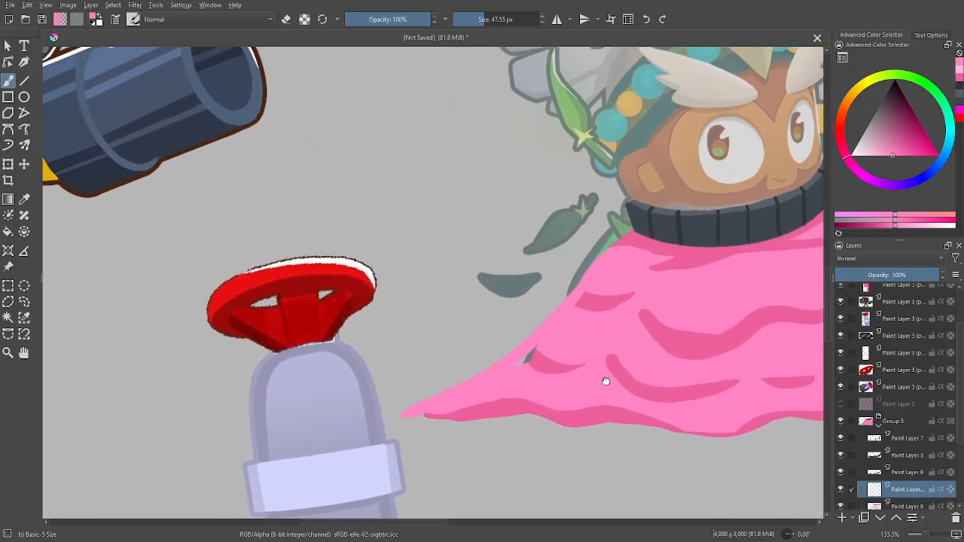
mouse_move(566, 310)
mouse_down()
mouse_move(413, 417)
mouse_move(471, 404)
mouse_move(420, 409)
mouse_up()
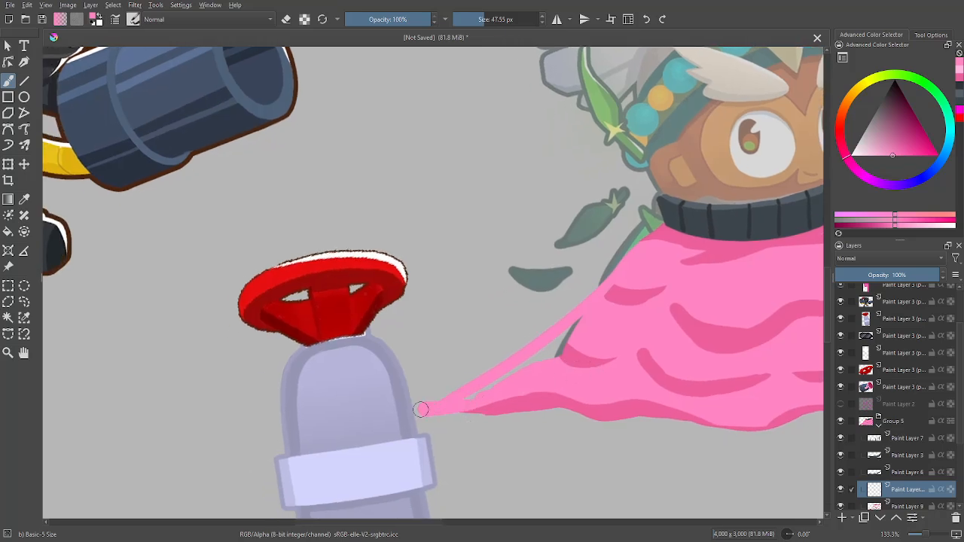
drag(518, 399, 437, 407)
drag(520, 400, 469, 406)
- Sample the fold-shadow pink, select the strand by similar colour, shade its underside on a new layer and clear the selection
ctrl+click(498, 423)
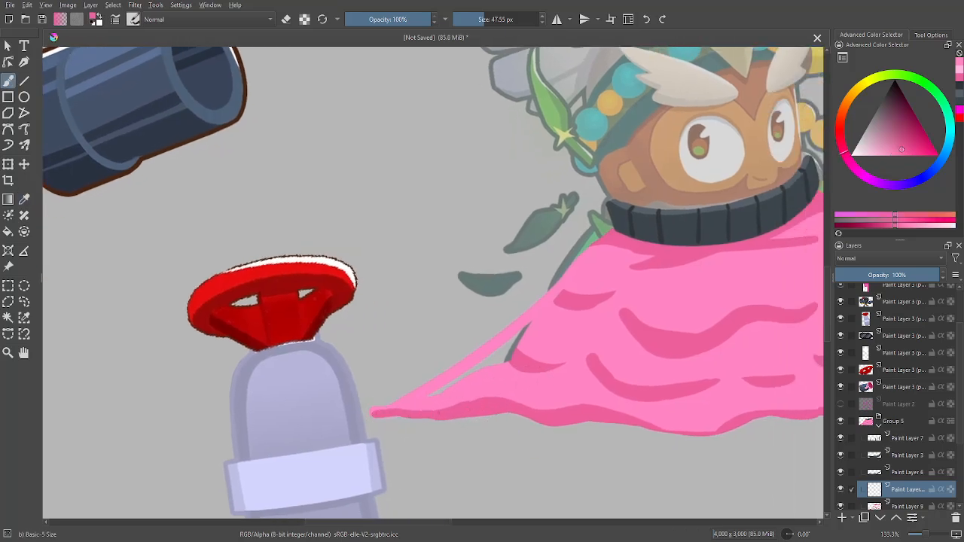
key(w)
click(727, 412)
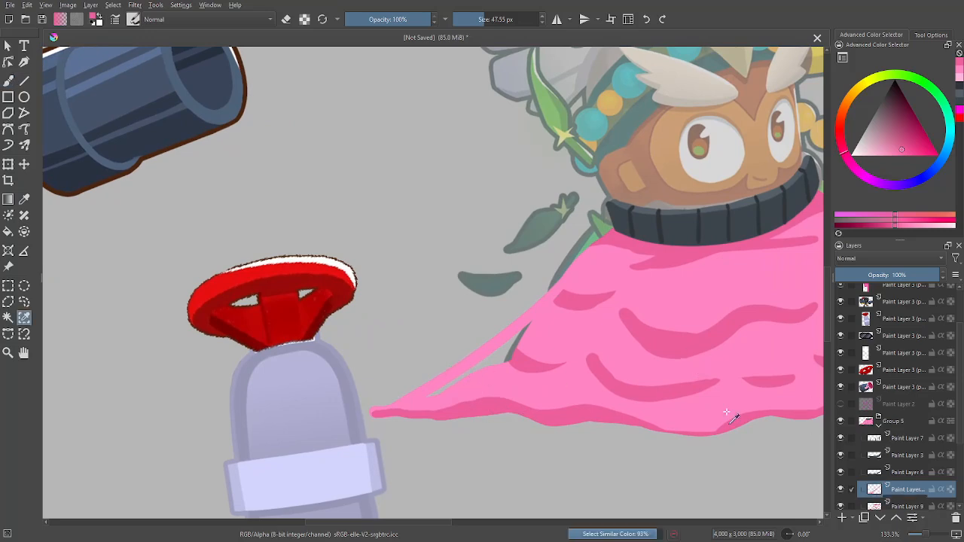
key(b)
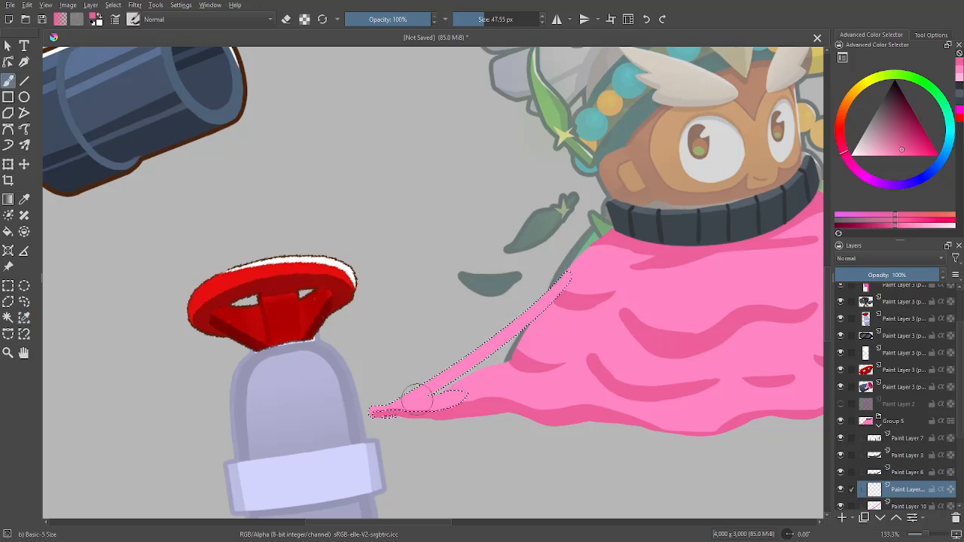
drag(459, 377, 543, 302)
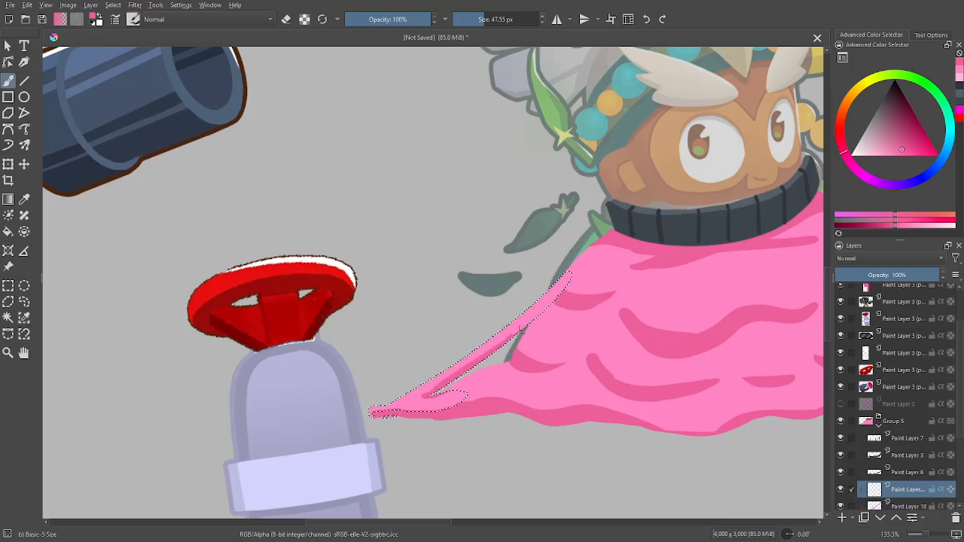
key(ctrl+shift+a)
- Sample the pale highlight pink from the glue stream and dab a highlight on the cloak's upper left shoulder
scroll(567, 401, down, 6)
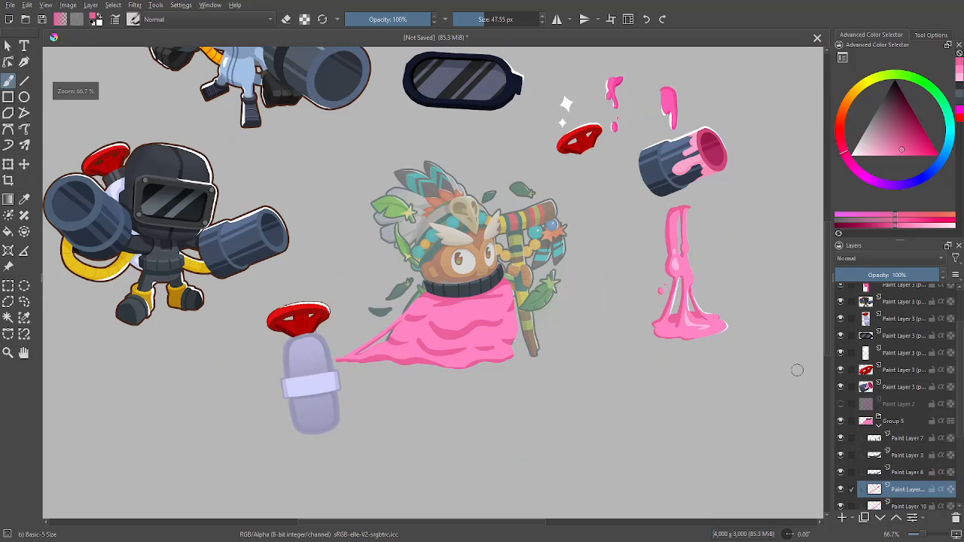
scroll(796, 366, up, 2)
drag(737, 409, 495, 463)
drag(699, 388, 773, 314)
key(p)
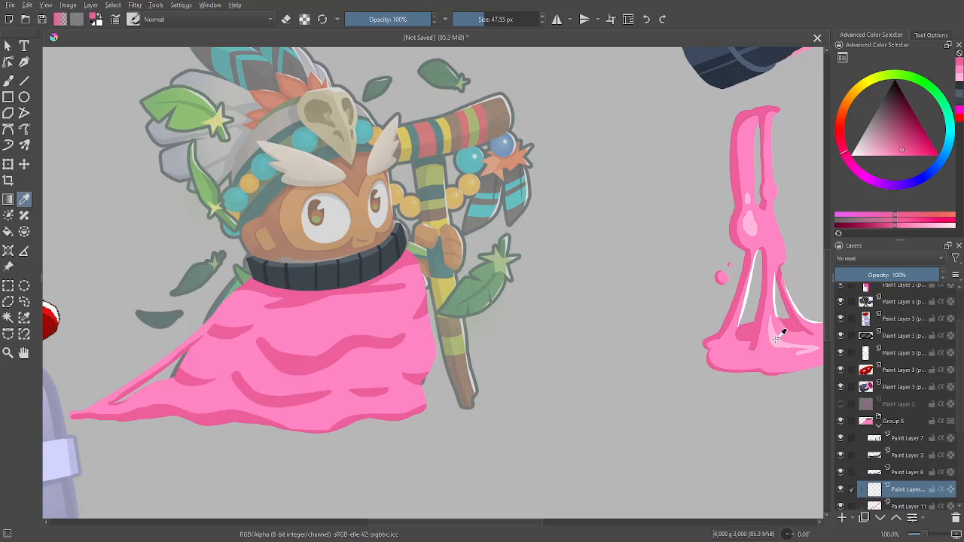
click(776, 339)
key(b)
drag(682, 395, 801, 377)
scroll(406, 320, up, 1)
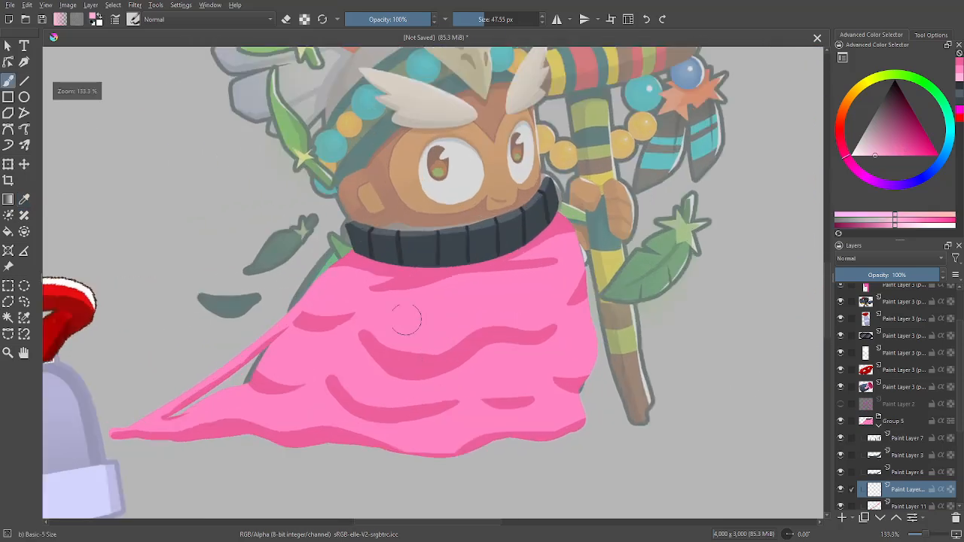
drag(322, 304, 325, 289)
- Sample the fold-shadow pink and extend the upper left fold's shadow into the start of the glue strand
key(p)
click(307, 316)
key(b)
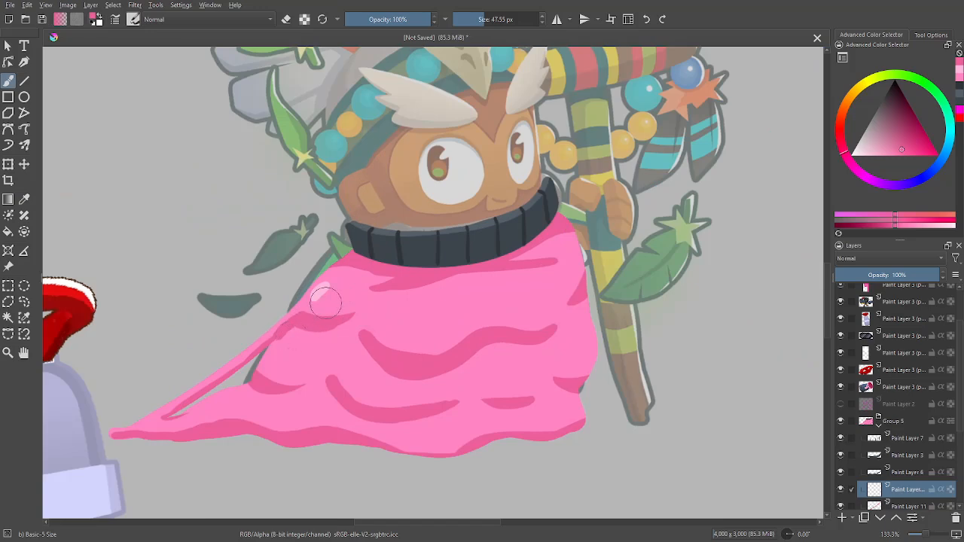
- Resample the pale pink and paint rounded highlights between the cloak's folds, along its right edge and on the glue strand
key(p)
click(321, 292)
key(b)
drag(317, 299, 326, 289)
drag(450, 279, 486, 221)
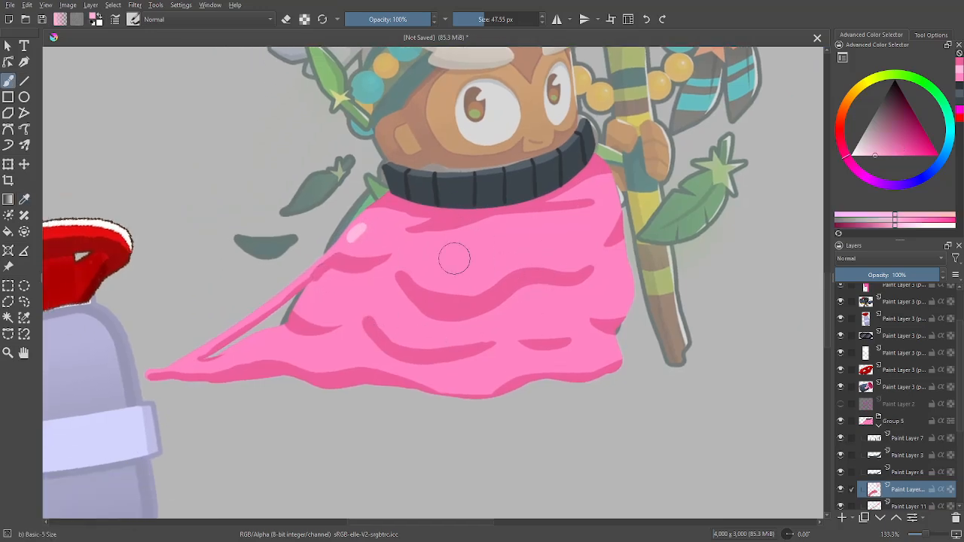
drag(622, 300, 537, 332)
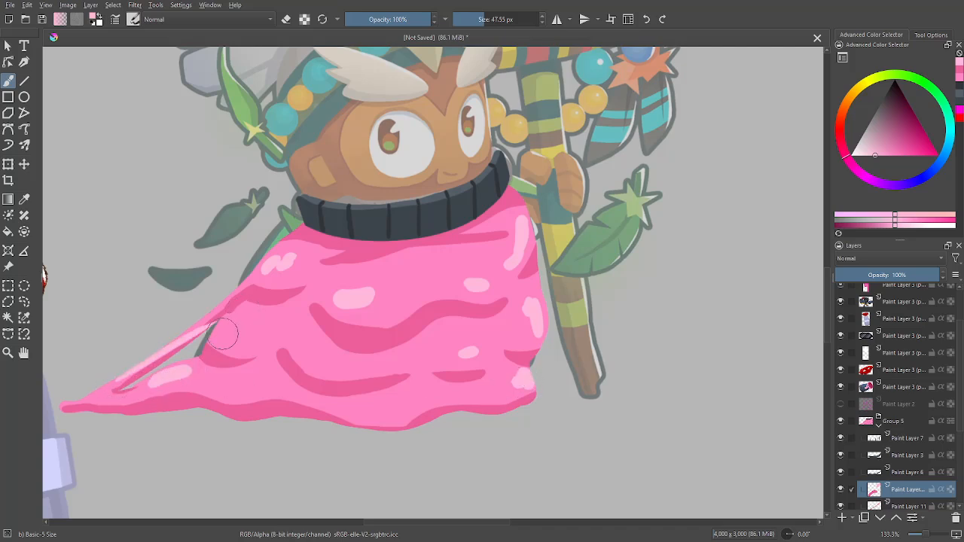
drag(125, 373, 214, 311)
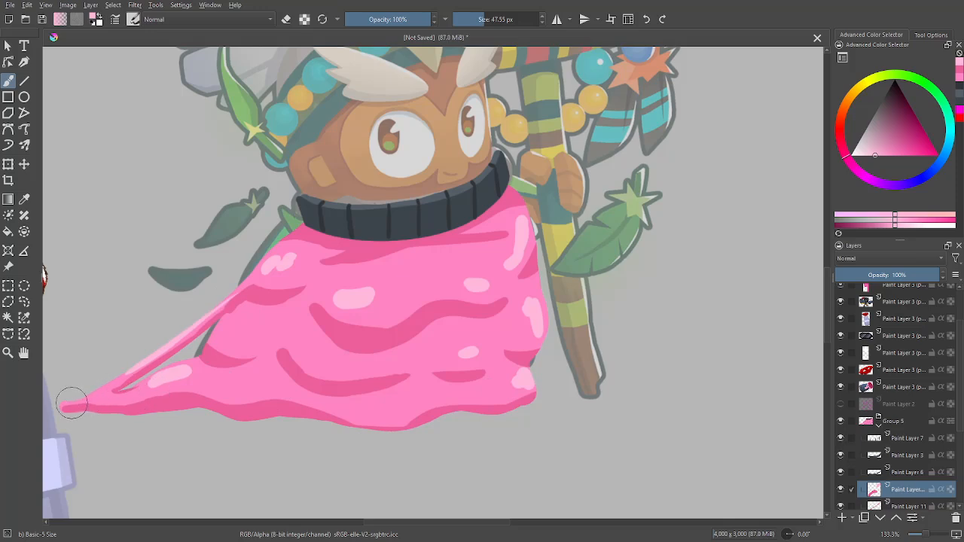
scroll(576, 361, down, 5)
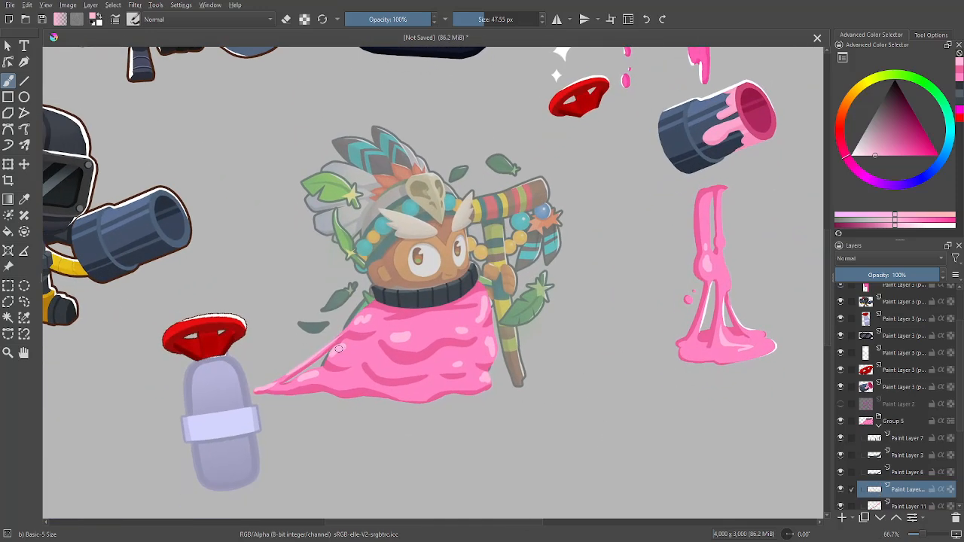
scroll(656, 415, down, 3)
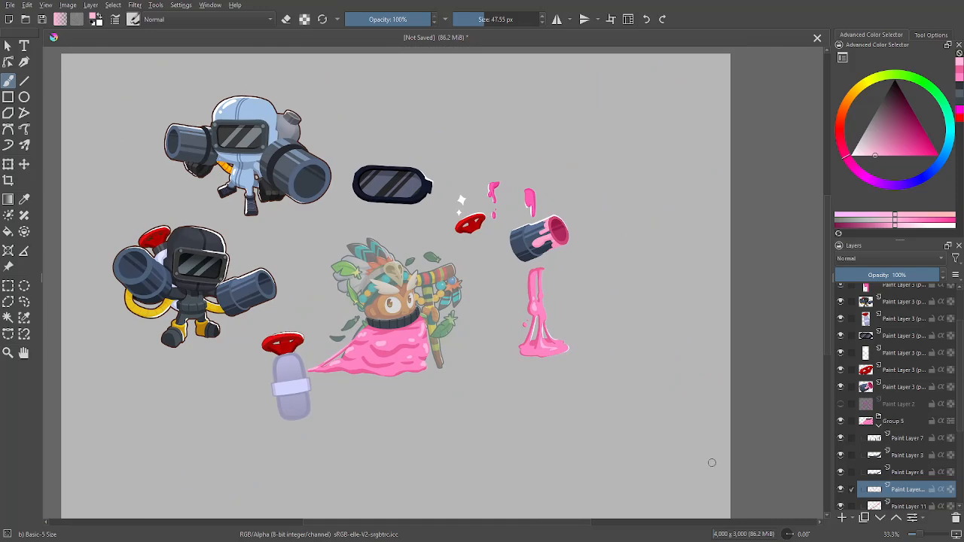
- Select the opaque area of Group 5 and add a paint layer above Paint Layer 7
key(ctrl+plus)
click(902, 423)
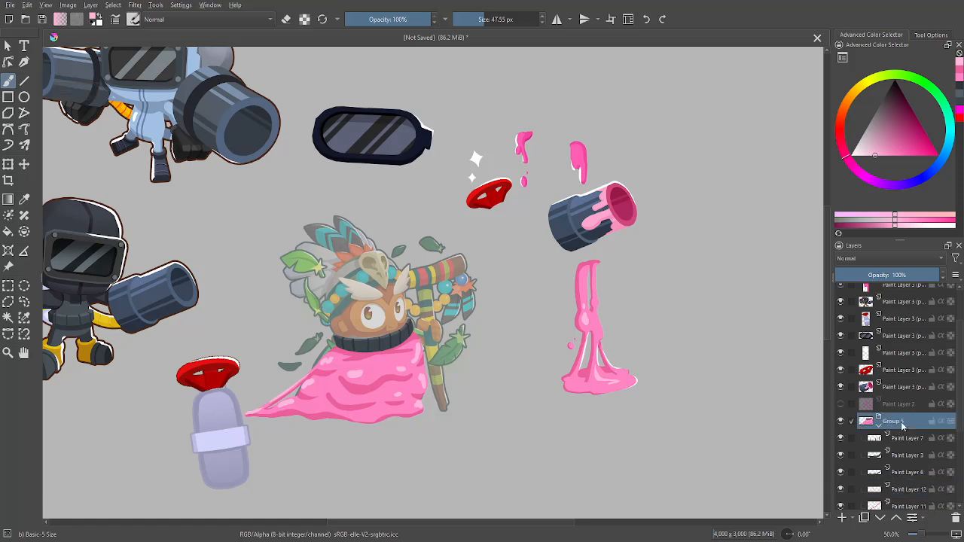
right_click(902, 424)
click(846, 372)
click(904, 440)
click(842, 517)
- Set the brush colour to white and move the new layer directly above Paint Layer 12
drag(793, 466, 843, 350)
key(ctrl+plus)
key(ctrl+plus)
key(ctrl+plus)
drag(860, 159, 807, 227)
drag(898, 444, 901, 493)
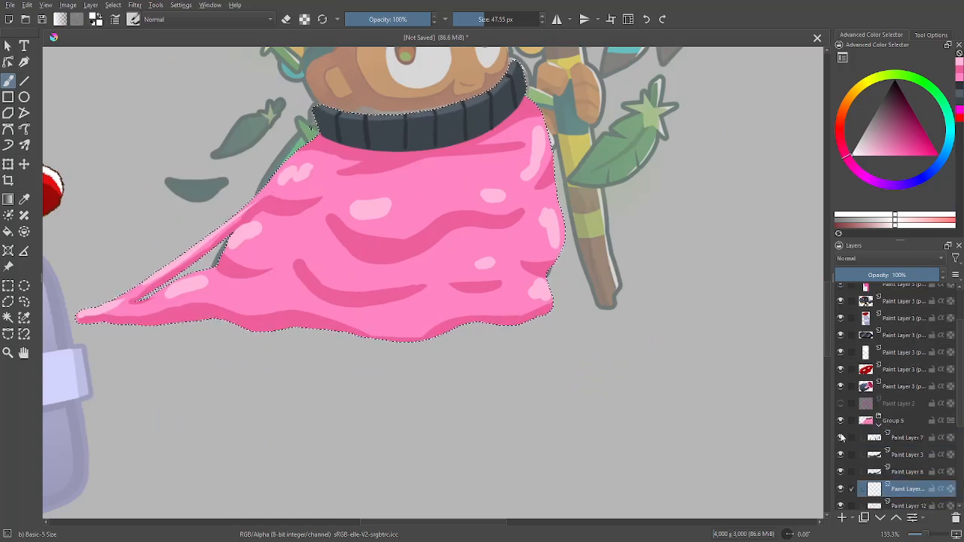
- Paint a thin white rim light down the cloak's right edge with a 38.87 px brush
drag(745, 357, 742, 482)
mouse_move(548, 240)
mouse_down()
mouse_move(537, 239)
mouse_move(555, 260)
mouse_up()
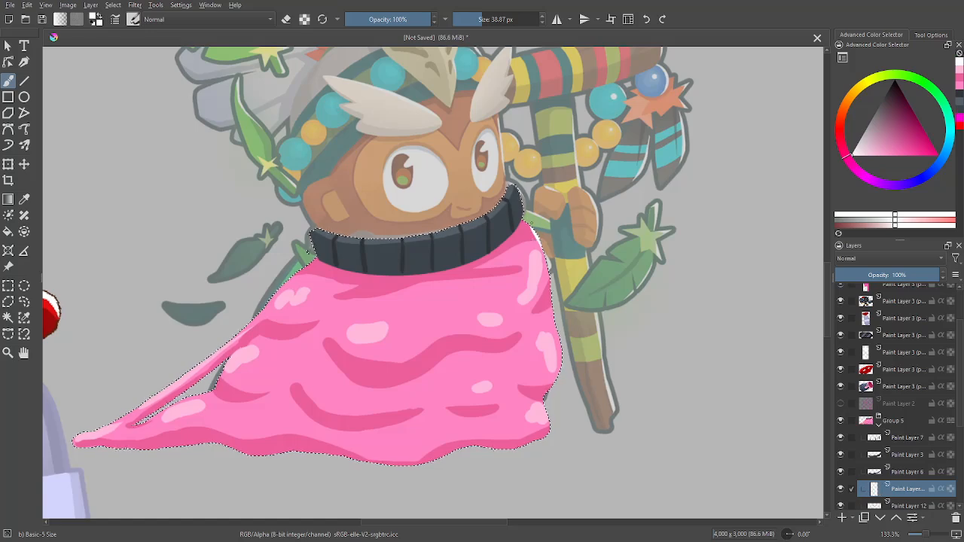
drag(536, 222, 559, 278)
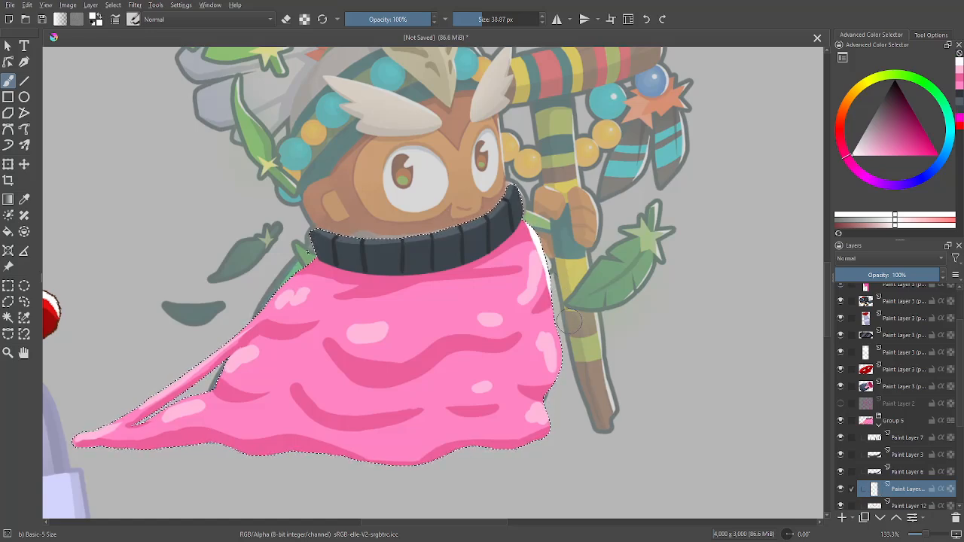
drag(585, 225, 623, 212)
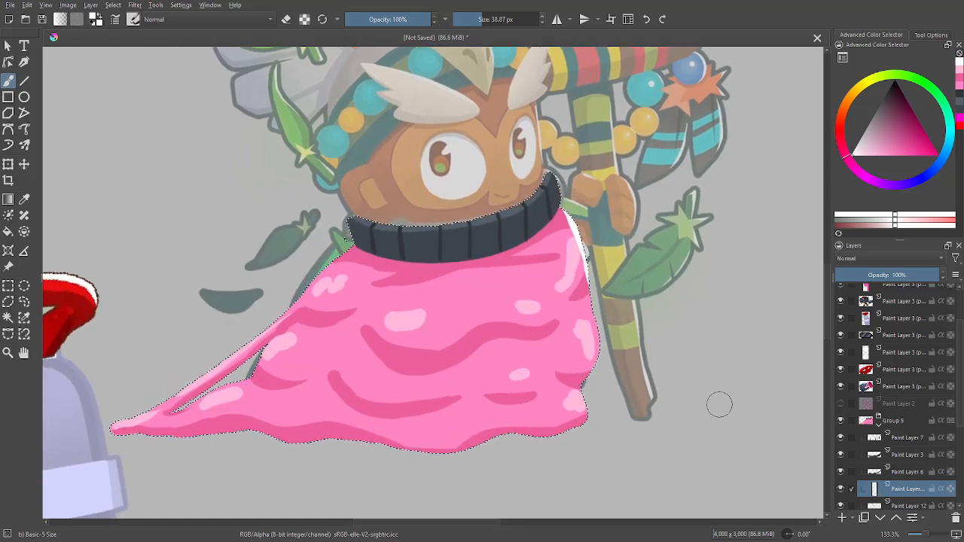
drag(625, 374, 634, 351)
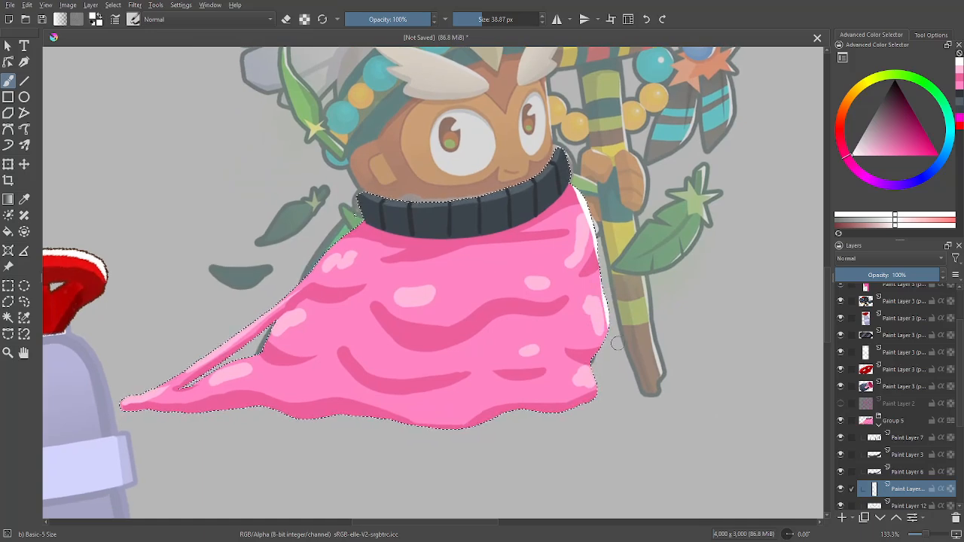
- Paint a white rim light along the cloak's upper left edge, redoing the stroke until it fits
drag(668, 316, 772, 314)
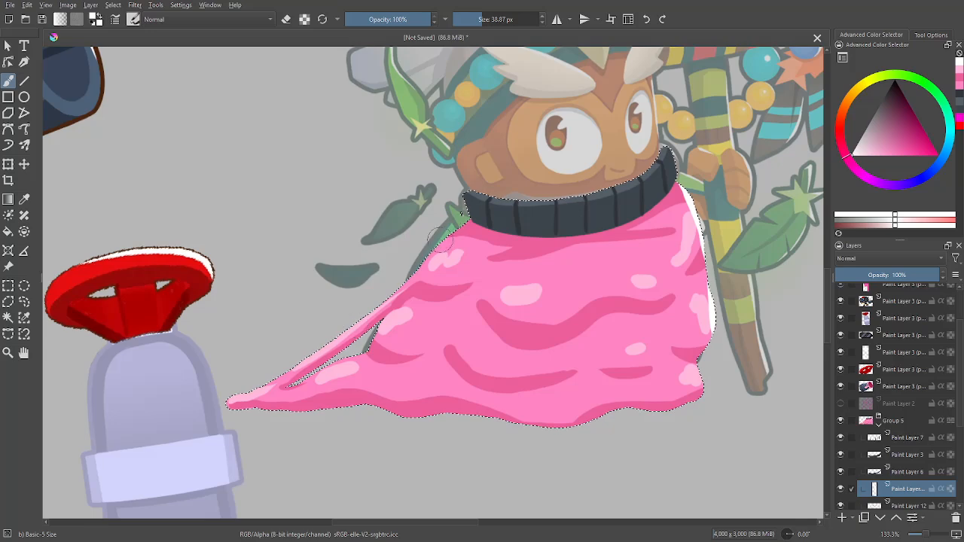
key(ctrl+z)
mouse_move(472, 209)
mouse_down()
mouse_move(404, 284)
mouse_move(372, 291)
mouse_up()
key(ctrl+z)
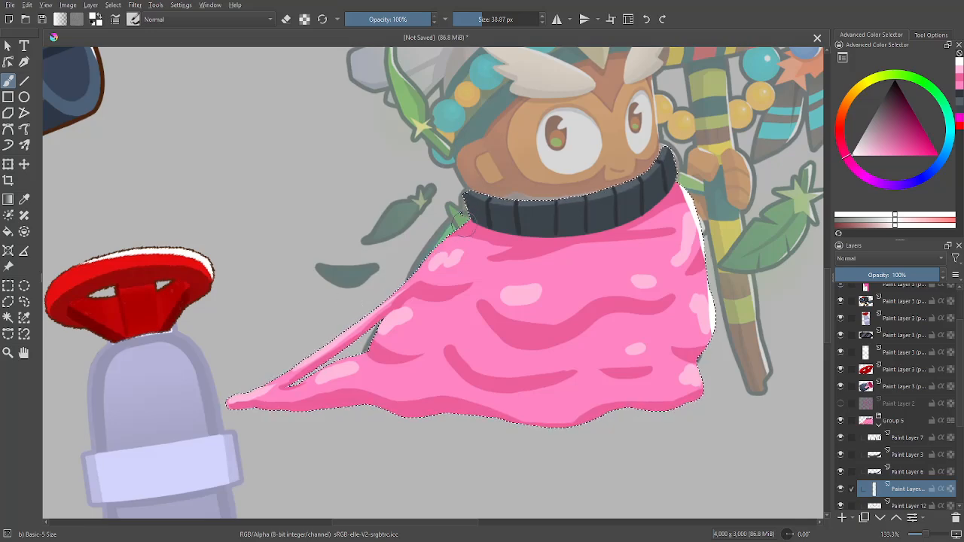
drag(472, 209, 371, 304)
- Add a paint layer above Paint Layer 7, paint a white rim on the collar's upper right edge and check it mirrored
drag(667, 324, 540, 452)
key(ctrl+plus)
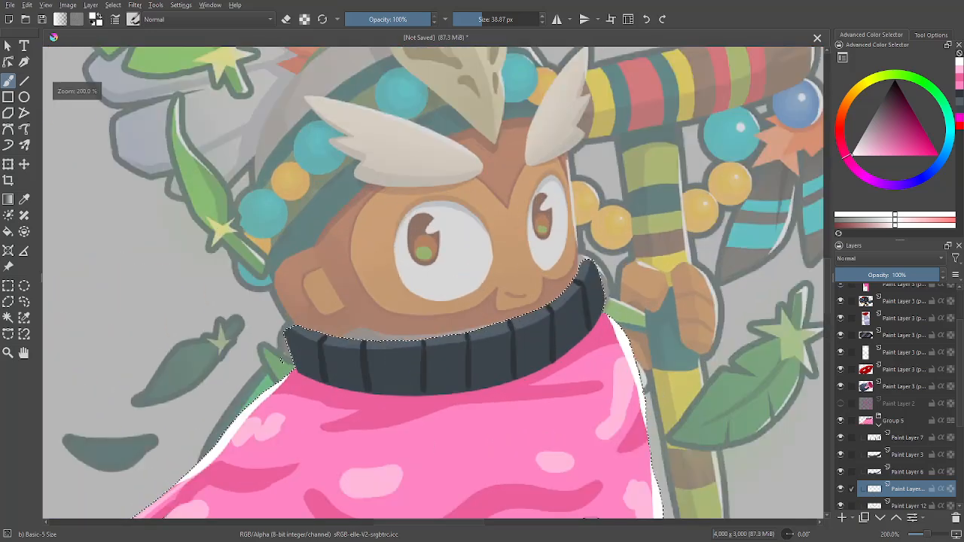
click(906, 442)
click(842, 517)
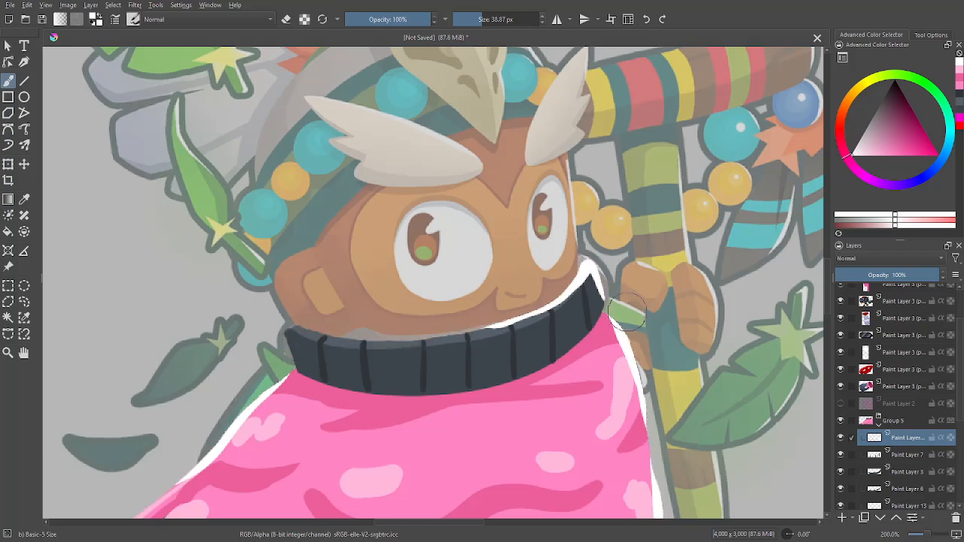
key(minus)
key(minus)
key(minus)
key(m)
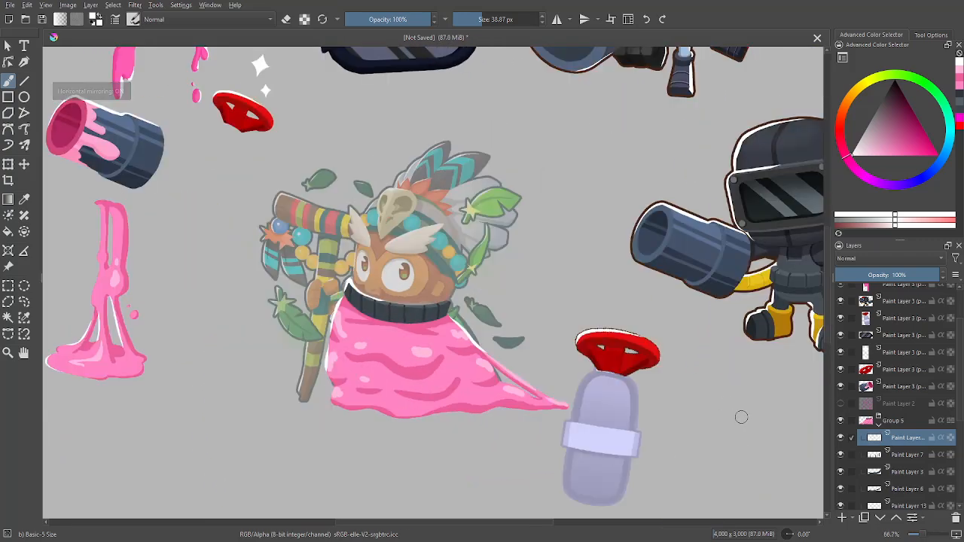
- Check the artwork mirrored, collapse Group 5 and move the goggles layer directly below it
key(m)
key(minus)
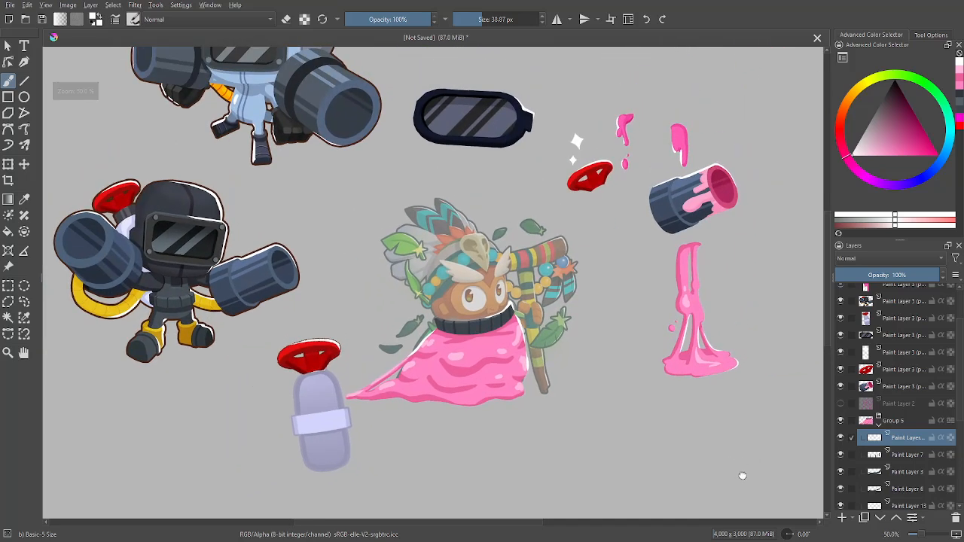
drag(742, 476, 772, 492)
drag(759, 492, 757, 486)
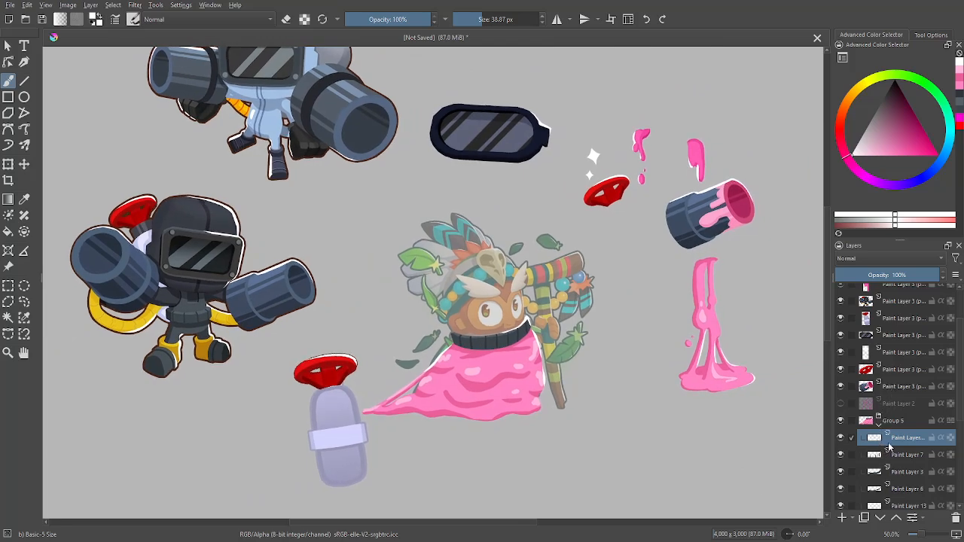
click(879, 420)
click(899, 449)
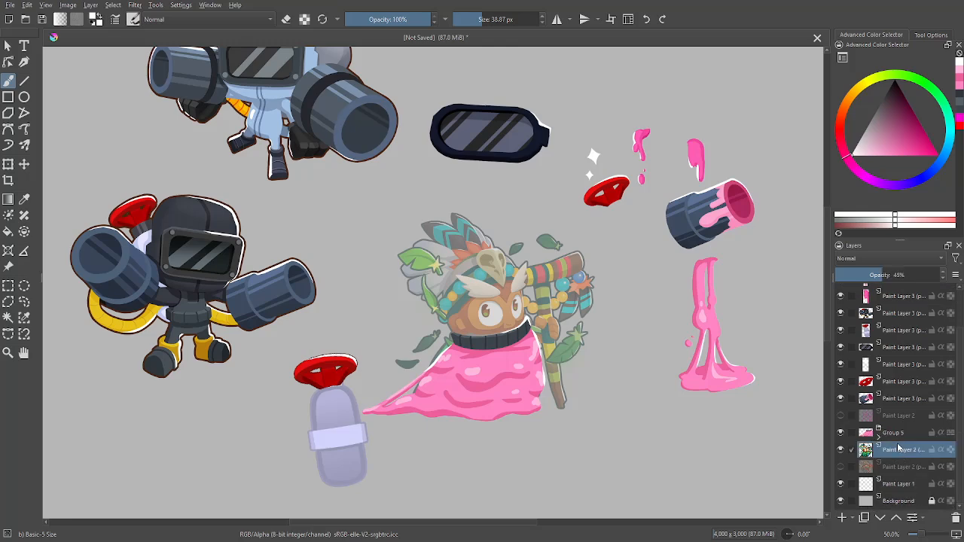
click(843, 519)
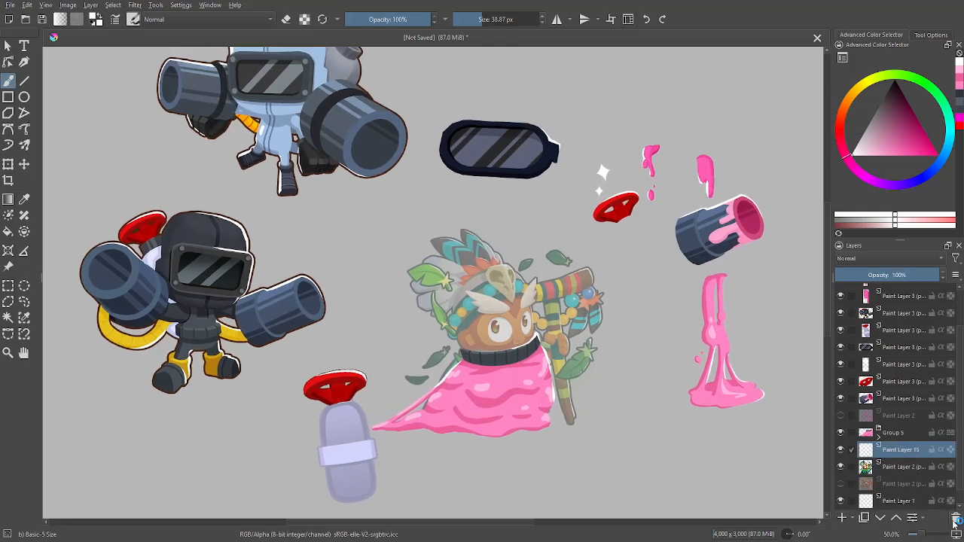
click(954, 521)
click(904, 347)
mouse_move(903, 347)
mouse_down()
mouse_move(912, 438)
mouse_move(921, 445)
mouse_up()
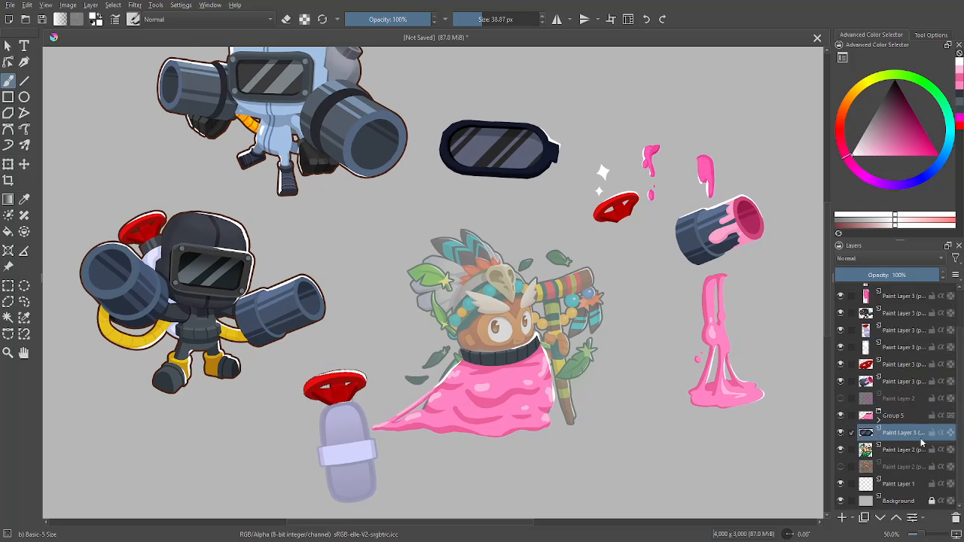
- Flip the goggles horizontally with the Transform tool, then shrink, tilt and place them over the monkey's eyes
drag(750, 453, 729, 443)
click(8, 165)
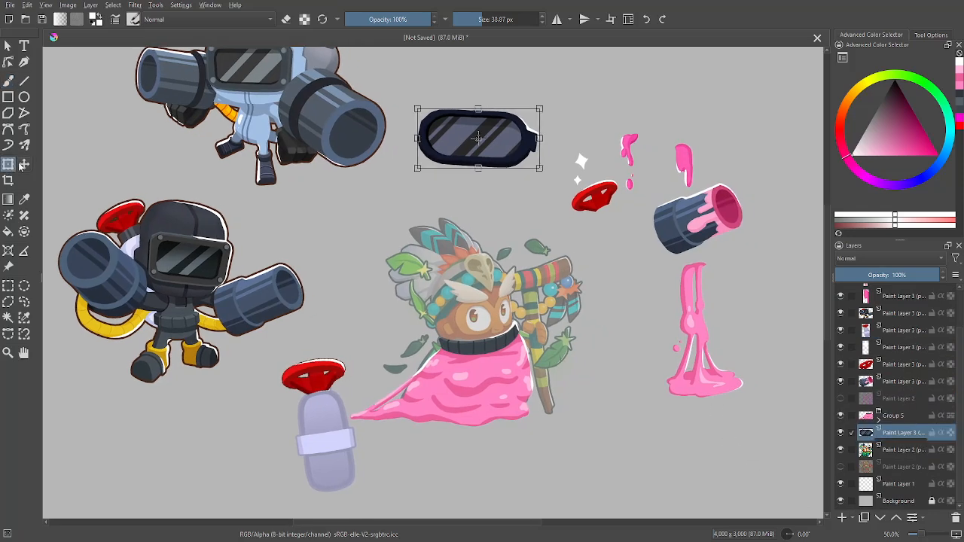
click(932, 36)
scroll(907, 137, down, 3)
click(860, 165)
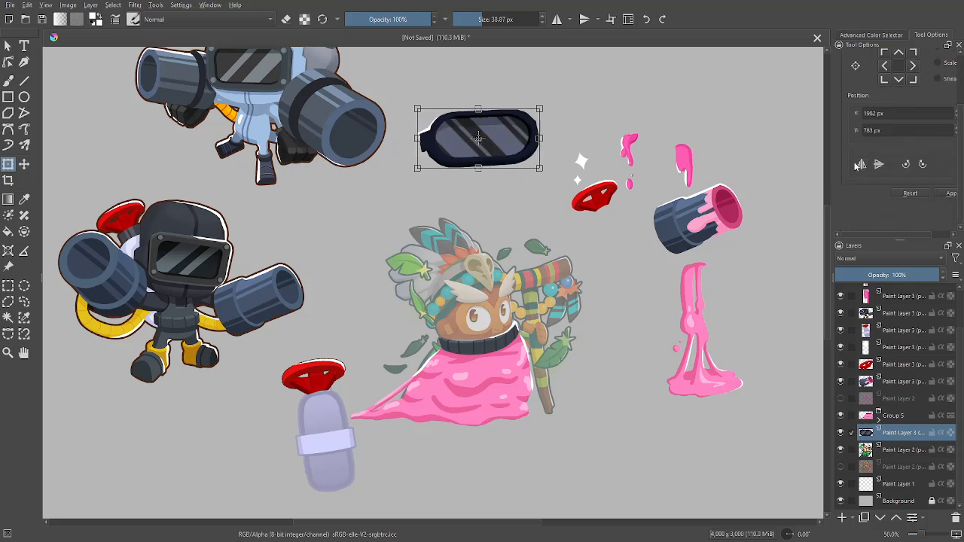
drag(516, 134, 510, 297)
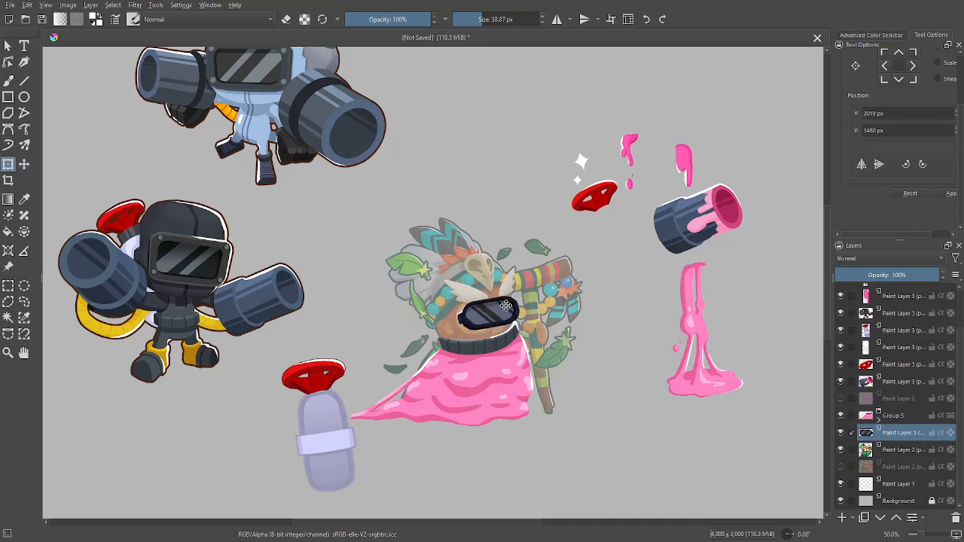
key(b)
- Adjust the goggles' corners with a perspective transform and lower them slightly so they follow the angle of the face
click(8, 165)
key(1)
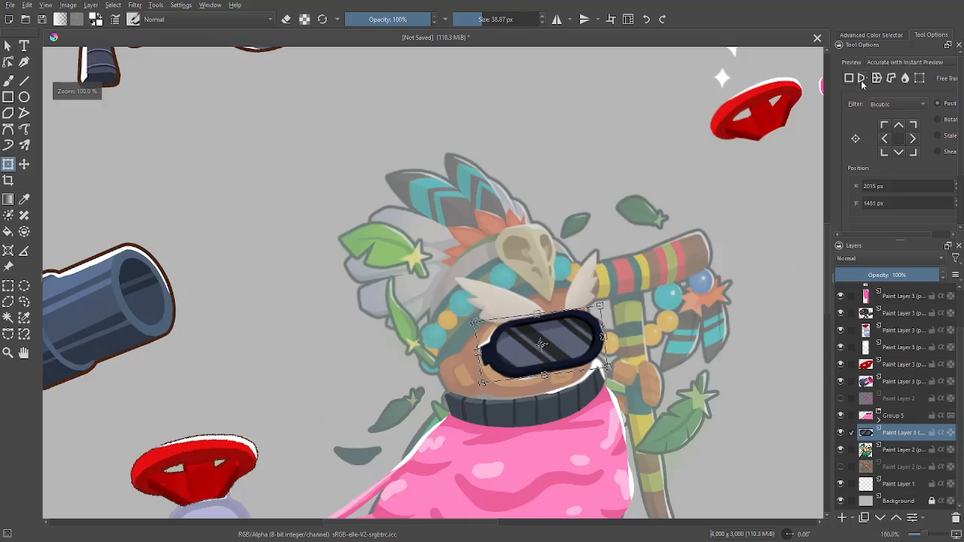
mouse_move(604, 316)
mouse_down()
mouse_move(605, 383)
mouse_move(596, 382)
mouse_move(598, 318)
mouse_up()
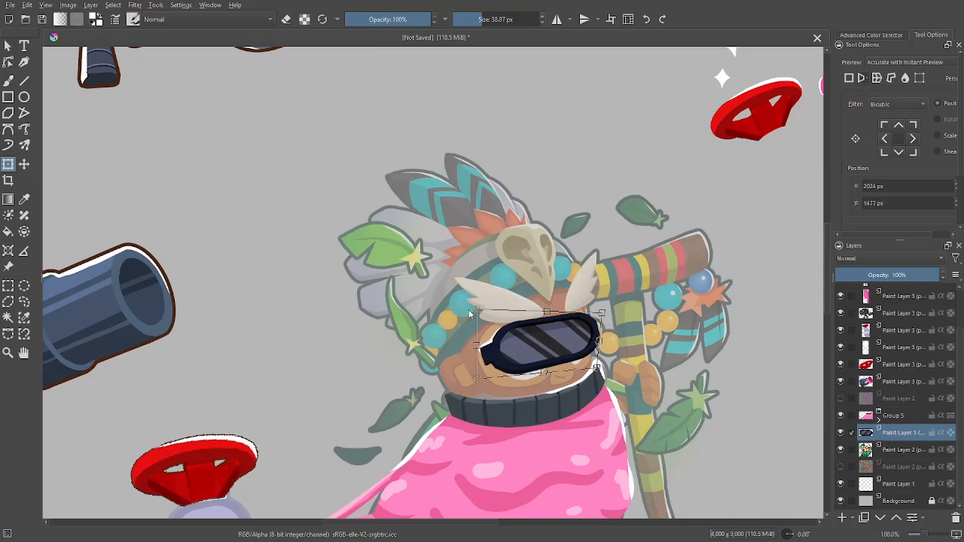
drag(470, 314, 560, 317)
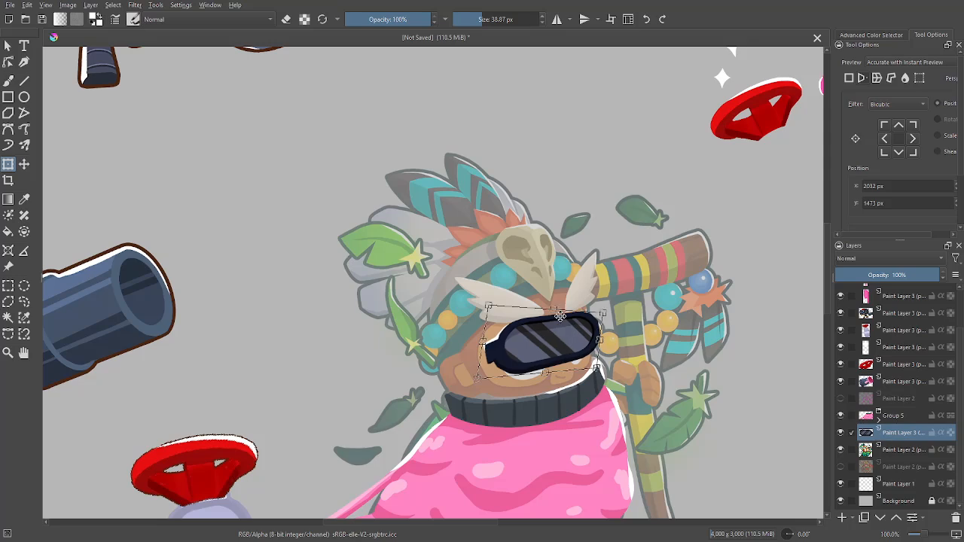
drag(597, 369, 593, 374)
drag(575, 324, 576, 332)
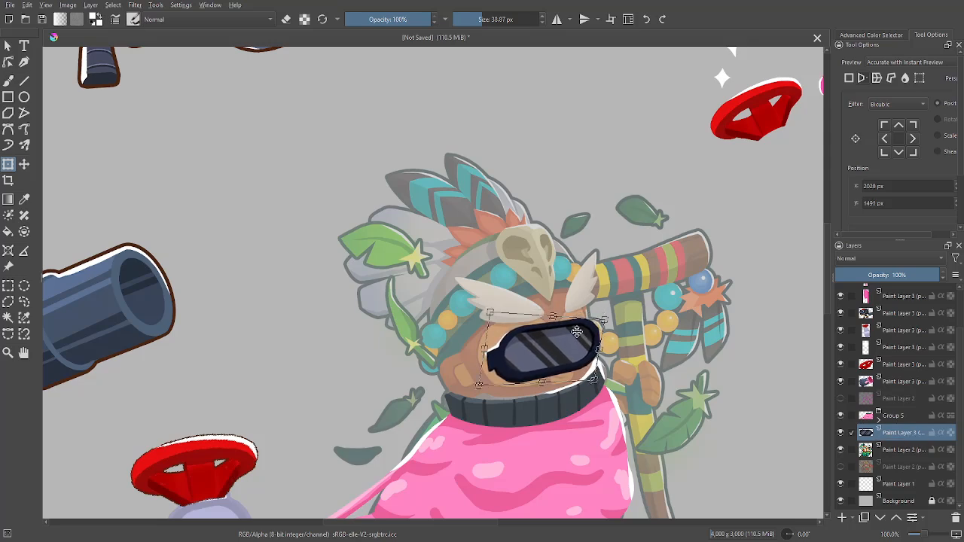
key(b)
- Refit the goggles slightly higher on the face with another transform and check the placement mirrored and from afar
click(8, 164)
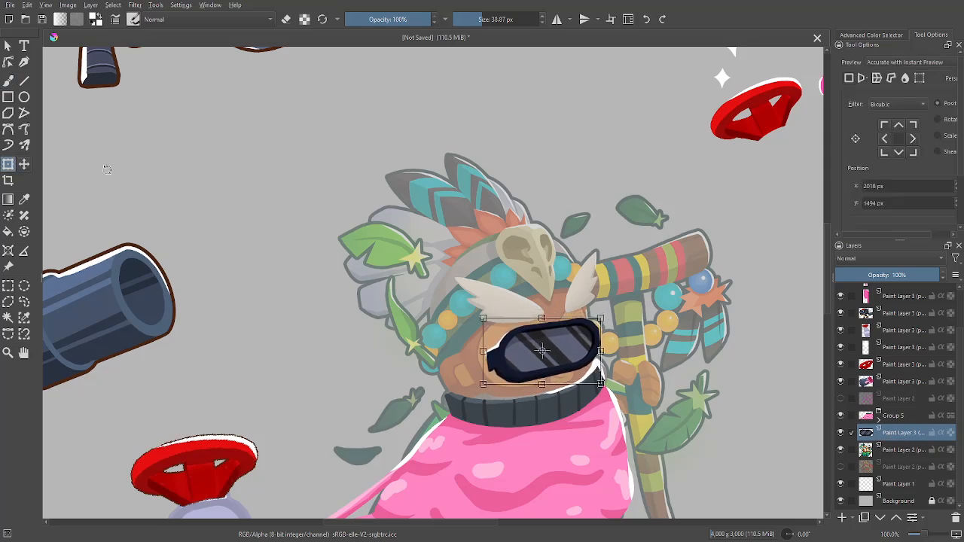
drag(542, 349, 566, 333)
key(b)
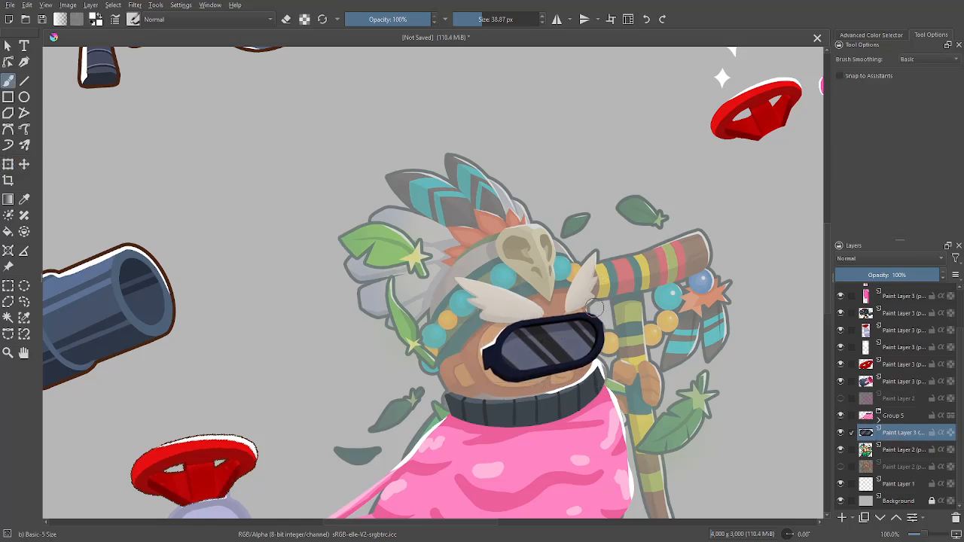
drag(709, 377, 705, 367)
key(m)
drag(685, 439, 783, 439)
key(m)
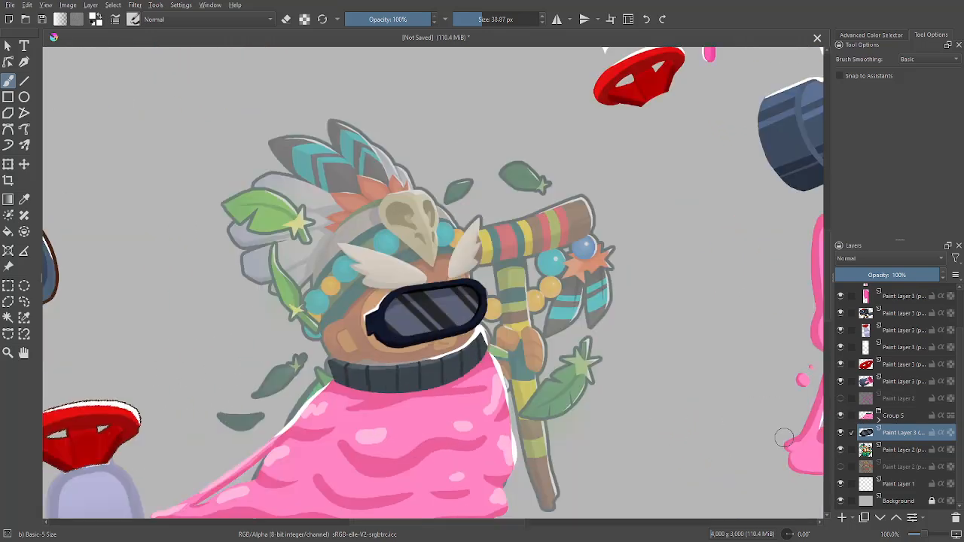
scroll(783, 439, down, 3)
scroll(746, 444, up, 2)
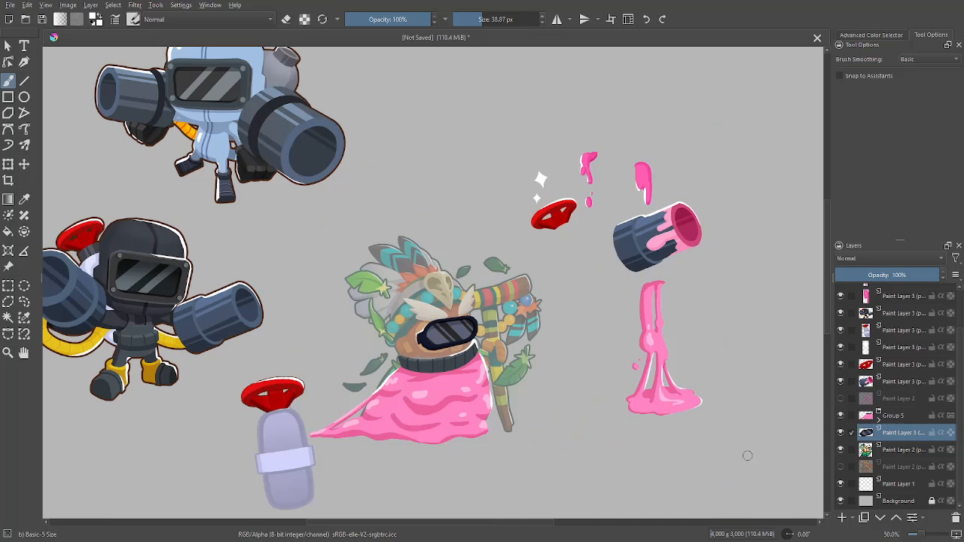
- Bend the goggles' right end around the face with a mesh transform of 1 column and 1 row, and check it mirrored
key(ctrl+plus)
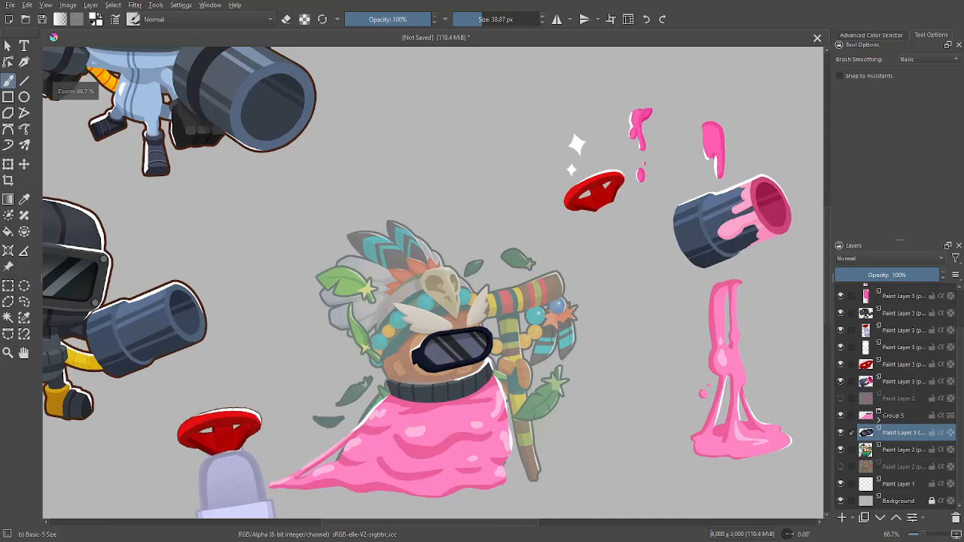
click(8, 164)
key(ctrl+plus)
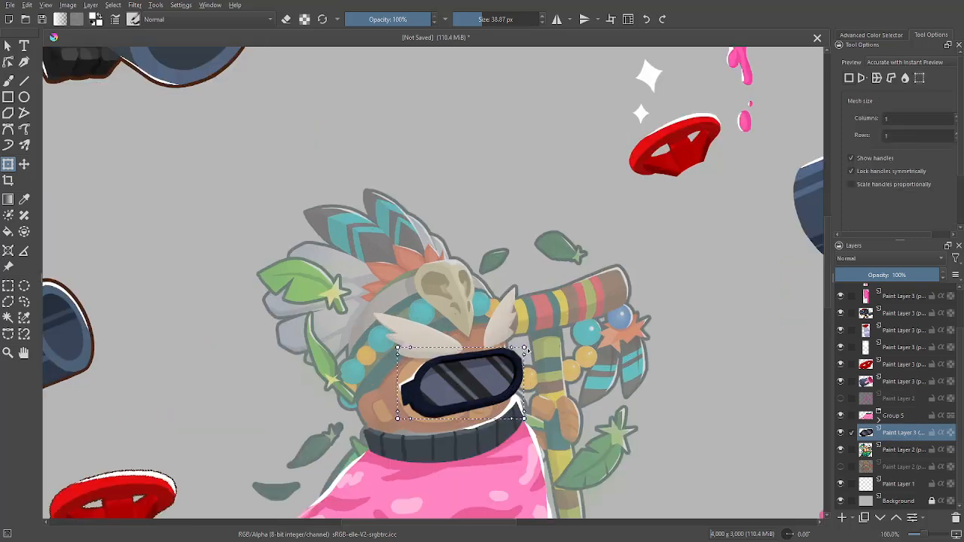
drag(525, 350, 522, 357)
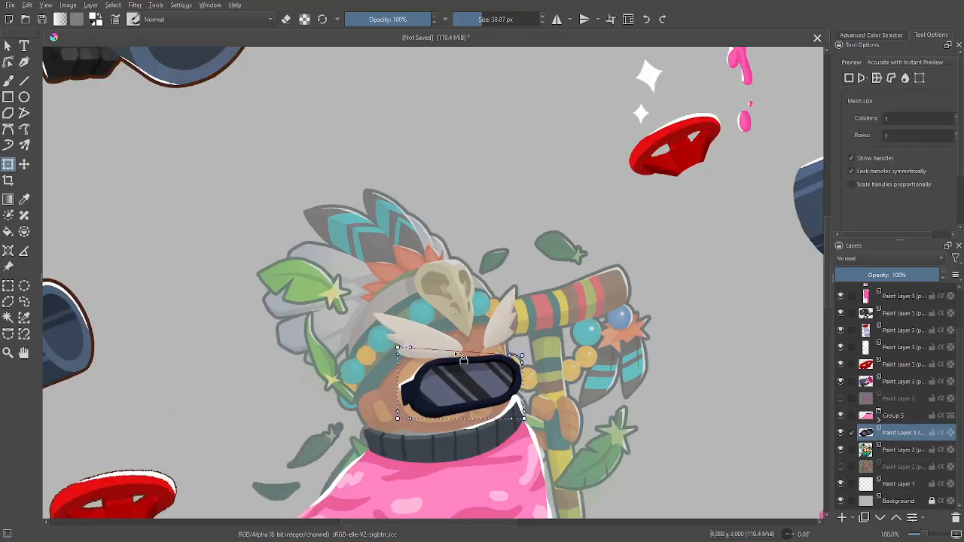
drag(463, 360, 467, 354)
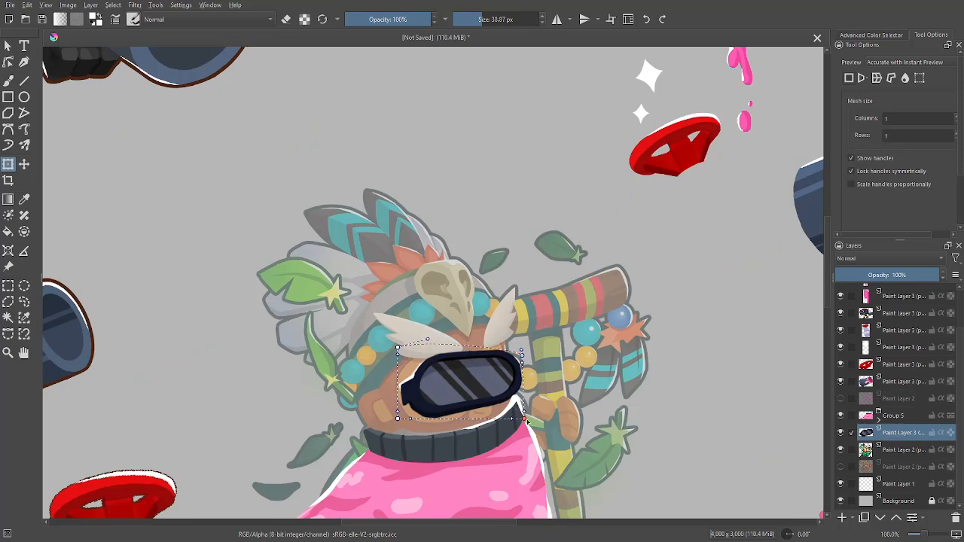
drag(506, 419, 528, 391)
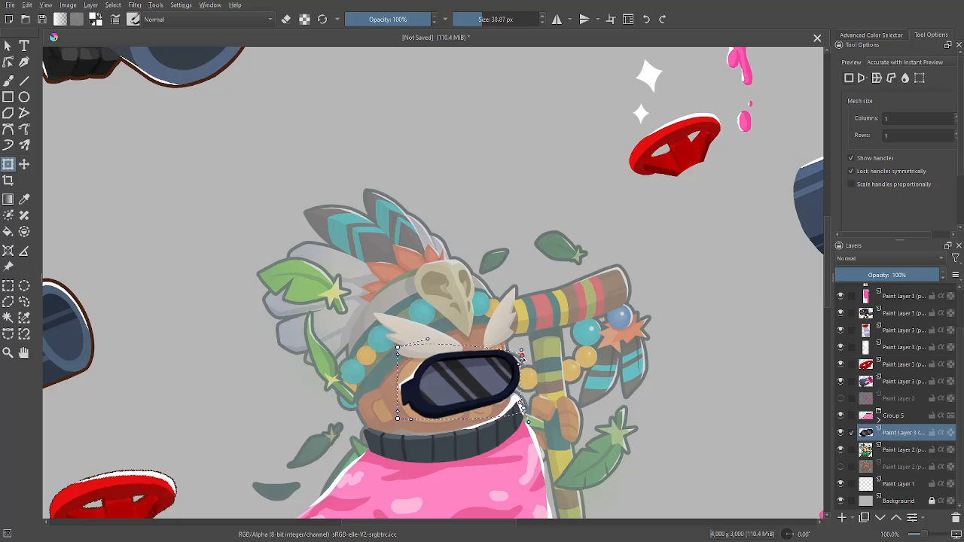
drag(521, 355, 523, 358)
key(b)
key(m)
key(ctrl+m)
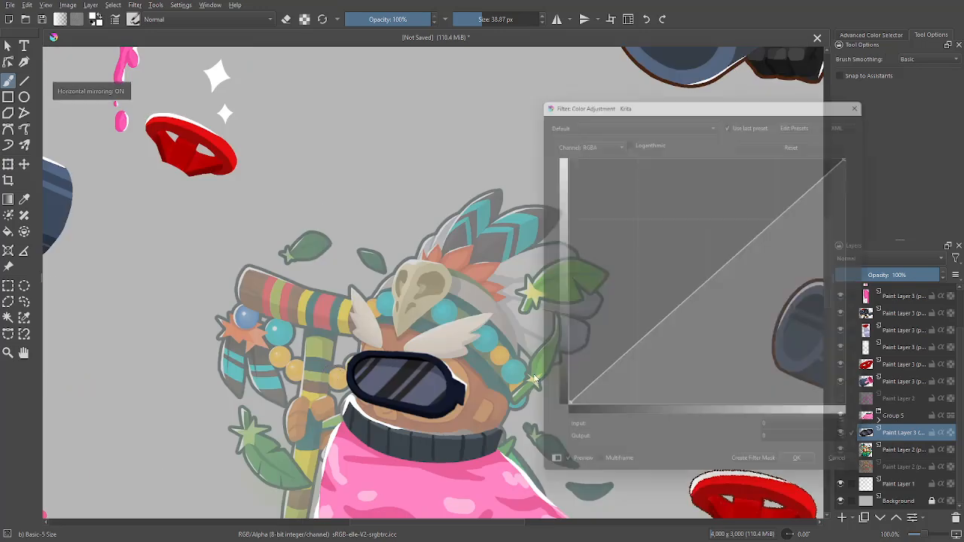
click(850, 476)
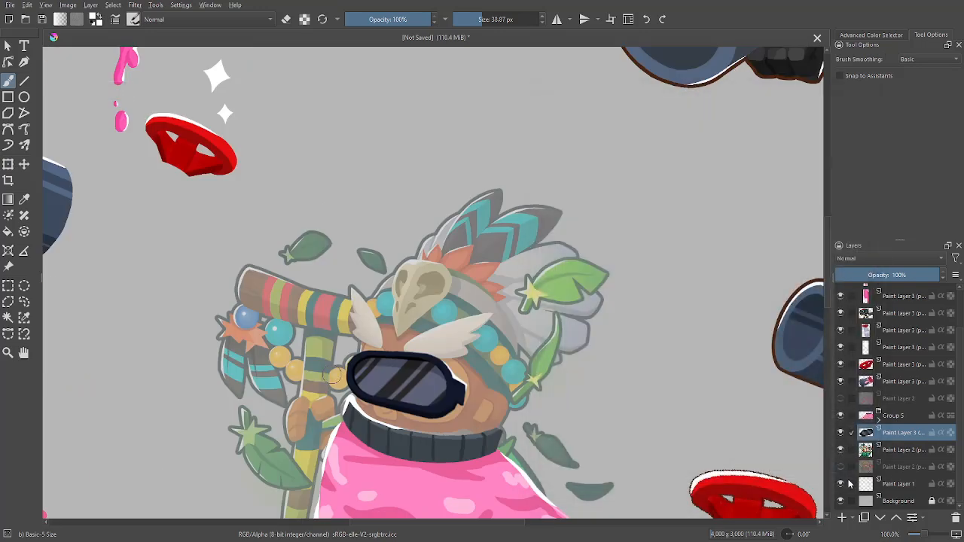
key(m)
- Erase the protruding strap stub from the left end of the goggles
drag(720, 426, 749, 379)
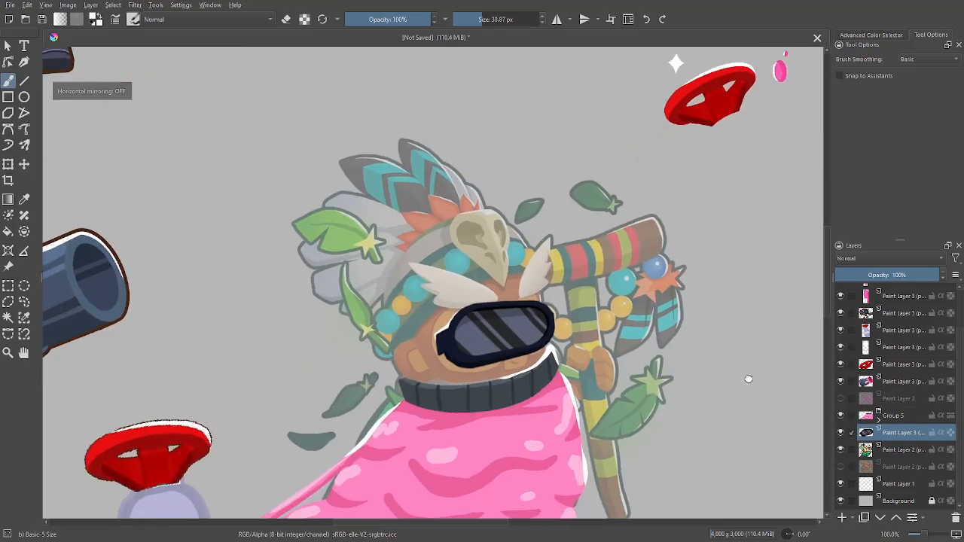
scroll(388, 329, up, 4)
key(e)
mouse_move(565, 380)
mouse_down()
mouse_move(558, 358)
mouse_move(561, 449)
mouse_move(580, 323)
mouse_move(577, 481)
mouse_up()
key(e)
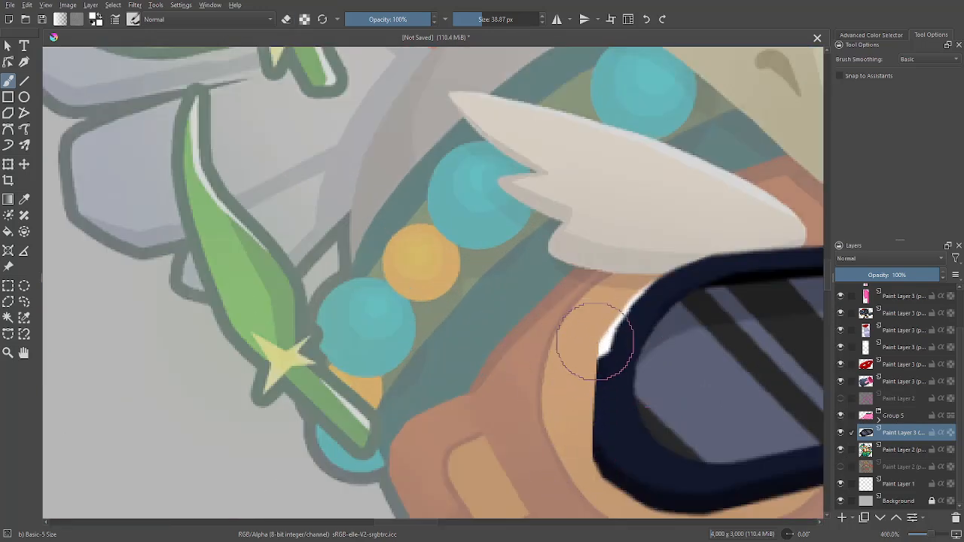
- Examine the goggles' silhouette from afar, both in the normal and the mirrored view
key(minus)
key(minus)
key(minus)
key(minus)
key(minus)
drag(735, 407, 714, 441)
key(2)
key(m)
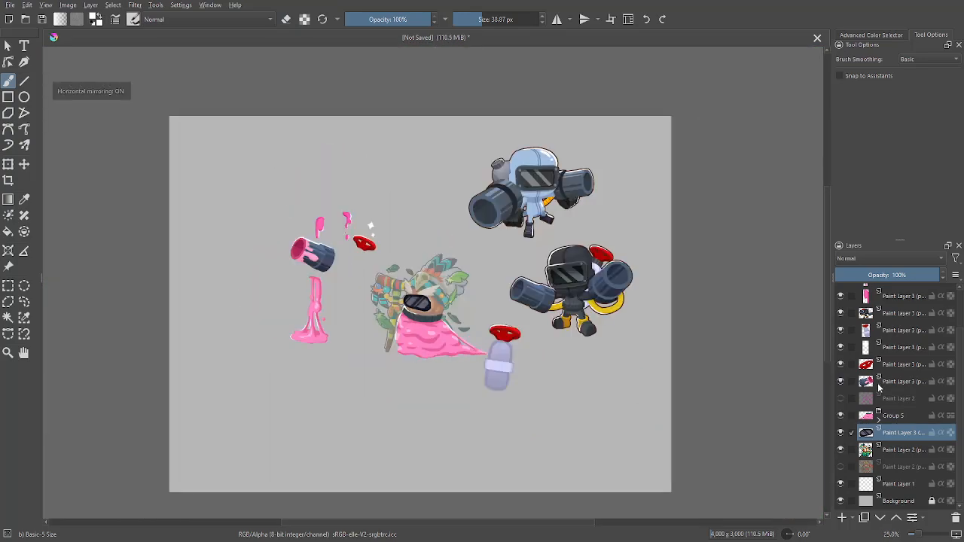
key(m)
- Stretch the goggles' top edge slightly upward toward the eyebrows with the Transform tool
key(1)
key(ctrl+t)
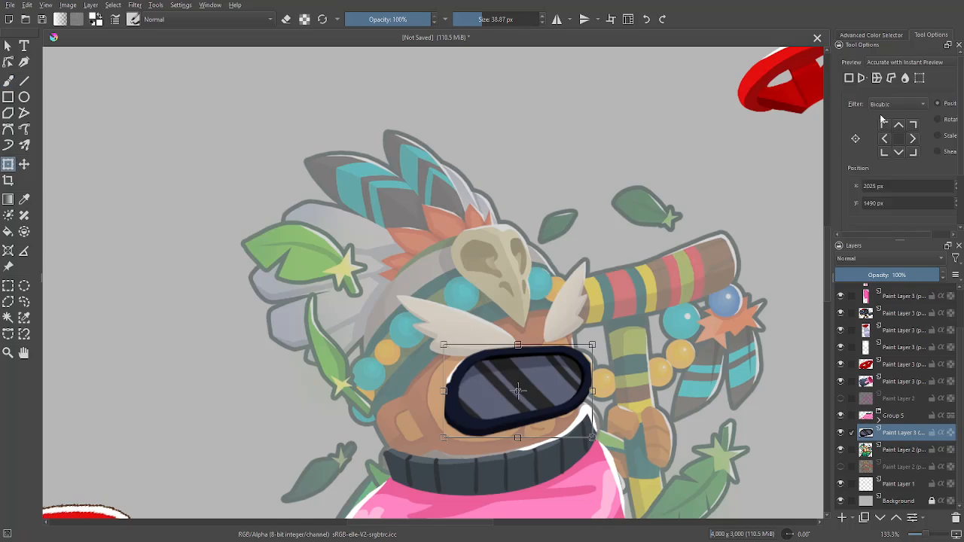
drag(518, 345, 515, 337)
key(b)
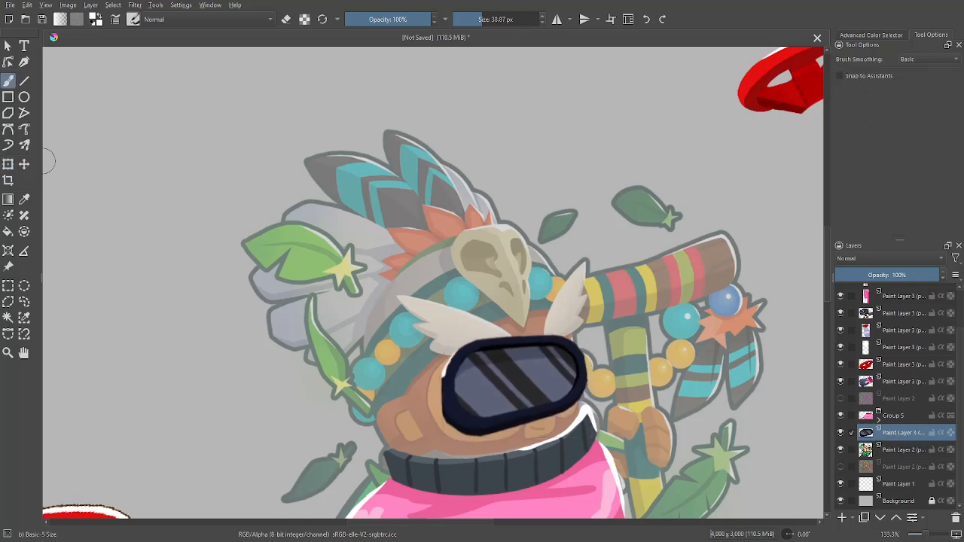
- In the mirrored view, pull the goggles' upper corner nearest the staff outward with a perspective transform
key(m)
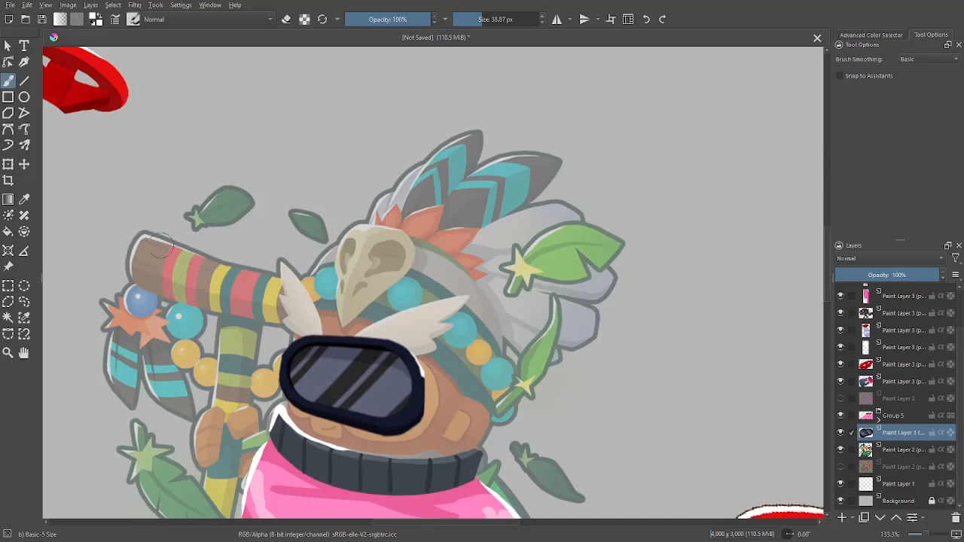
key(ctrl+t)
drag(412, 332, 415, 334)
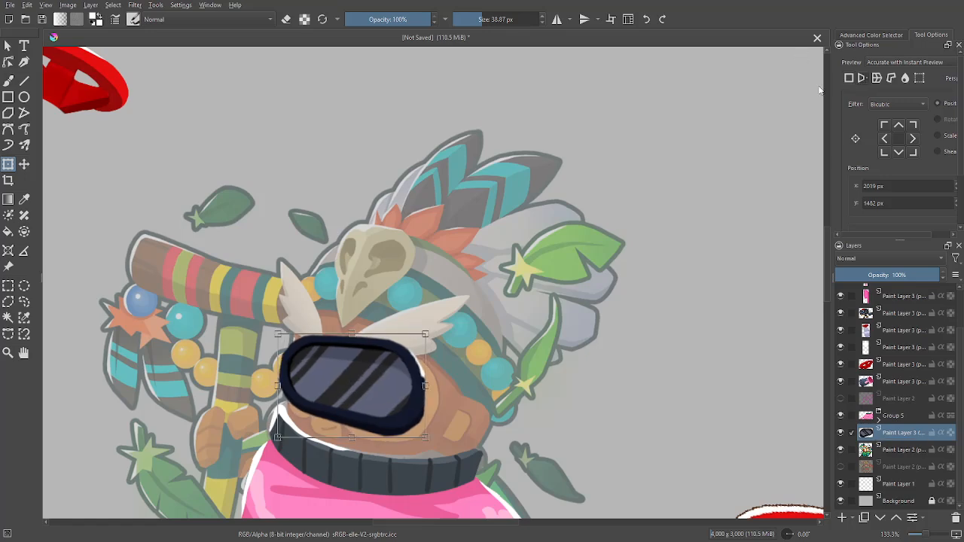
key(Return)
key(b)
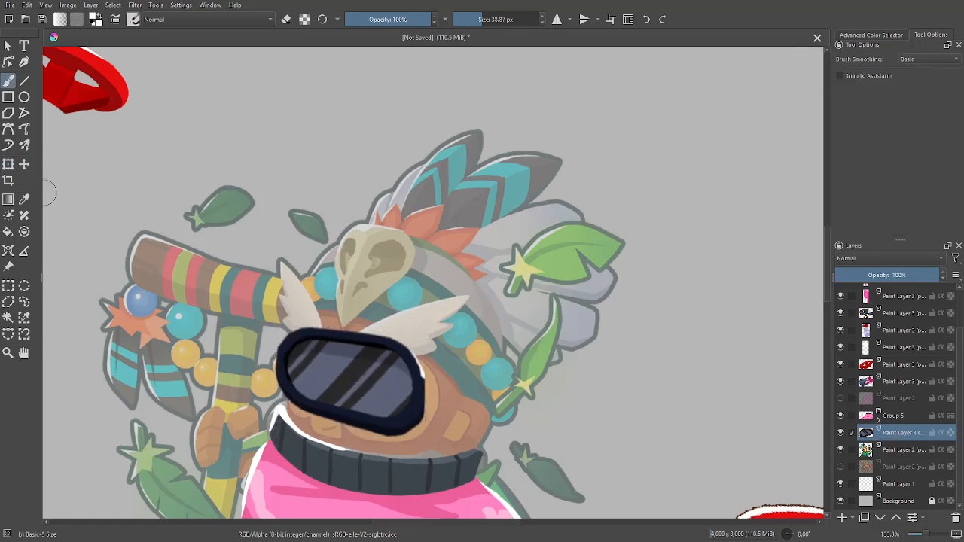
- Examine the reshaped goggles' fit on the face in normal and mirrored view, both from afar and close up
key(m)
key(minus)
key(m)
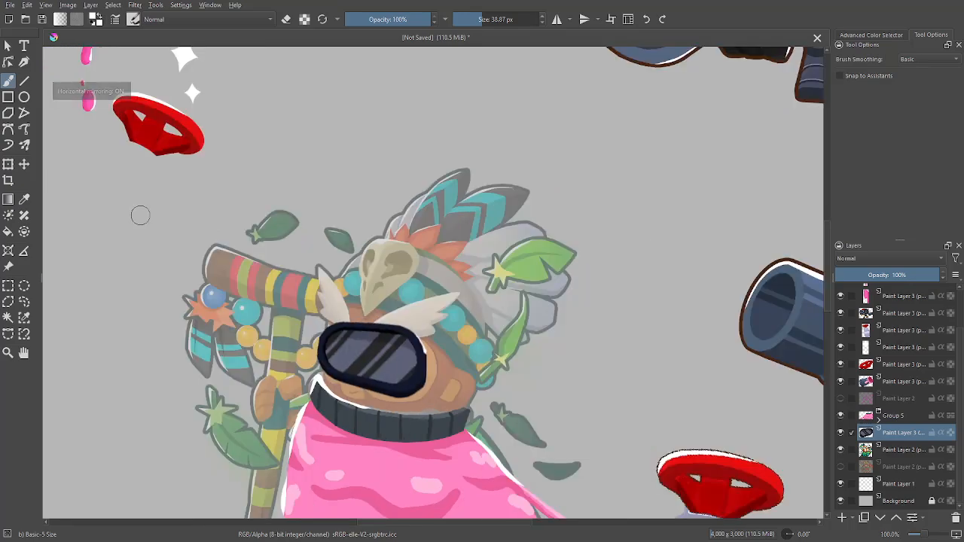
key(minus)
key(m)
key(plus)
key(plus)
key(plus)
key(plus)
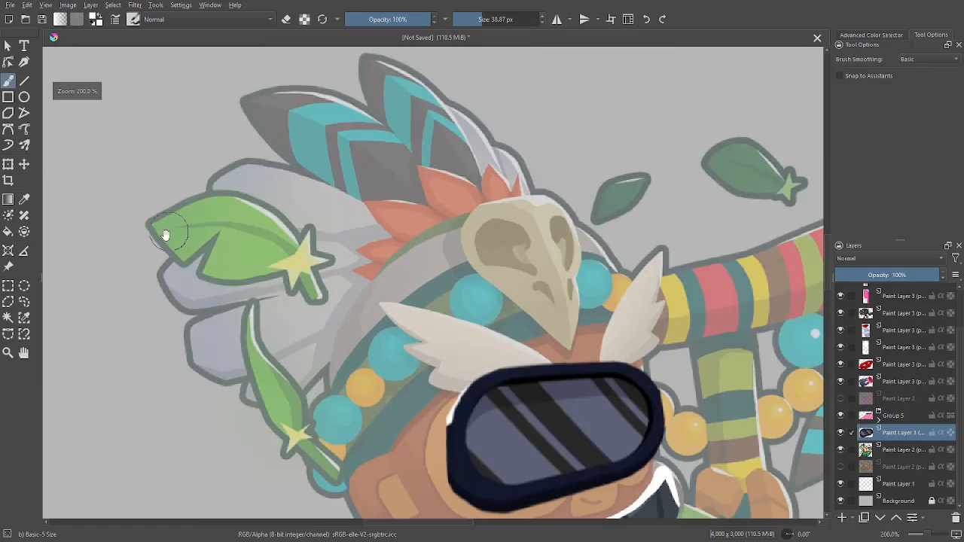
drag(165, 235, 103, 147)
click(8, 164)
click(8, 80)
scroll(469, 354, up, 3)
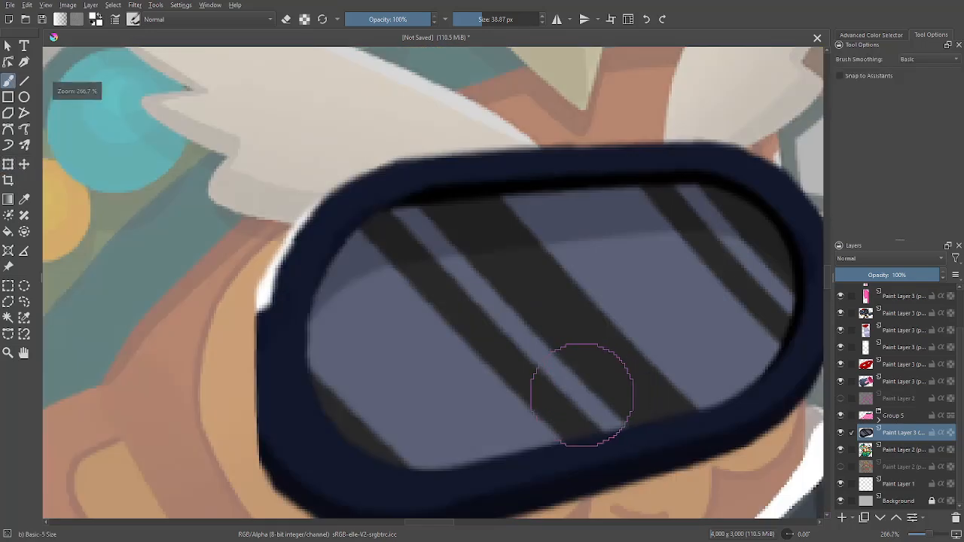
scroll(581, 394, down, 4)
scroll(645, 395, up, 1)
scroll(645, 398, down, 1)
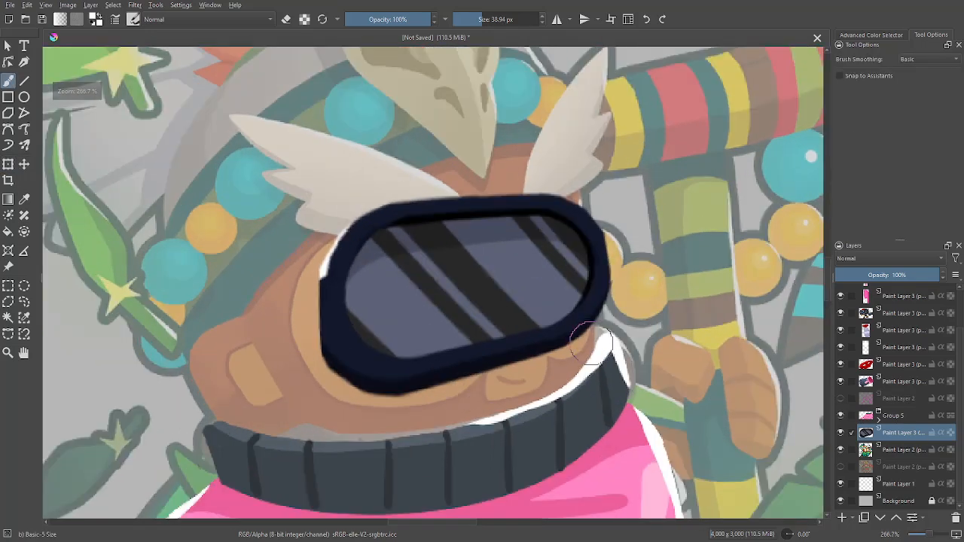
- Erase the thick lower part of the goggles' frame, following the bottom edge from the staff side to the ear side
key(e)
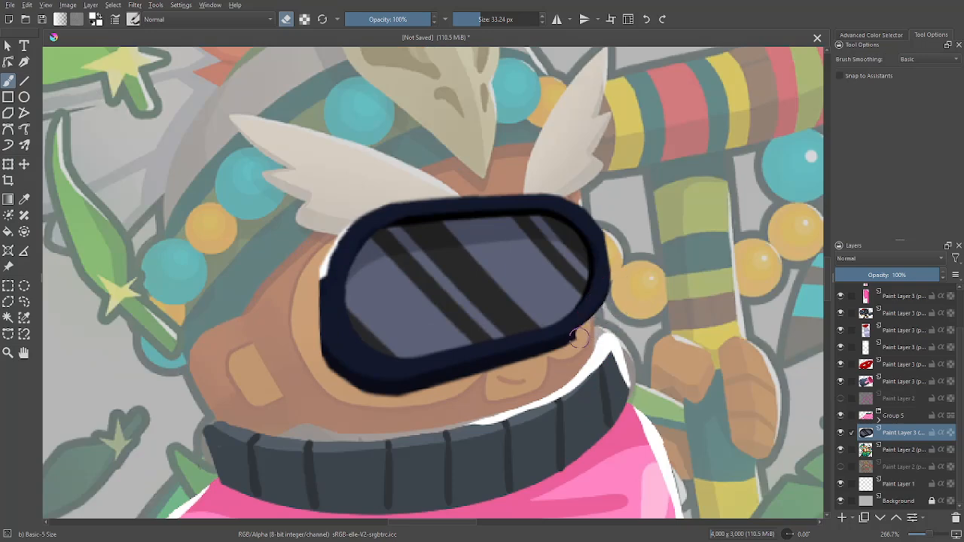
mouse_move(578, 337)
mouse_down()
mouse_move(530, 350)
mouse_move(536, 360)
mouse_move(433, 380)
mouse_move(348, 383)
mouse_move(325, 363)
mouse_up()
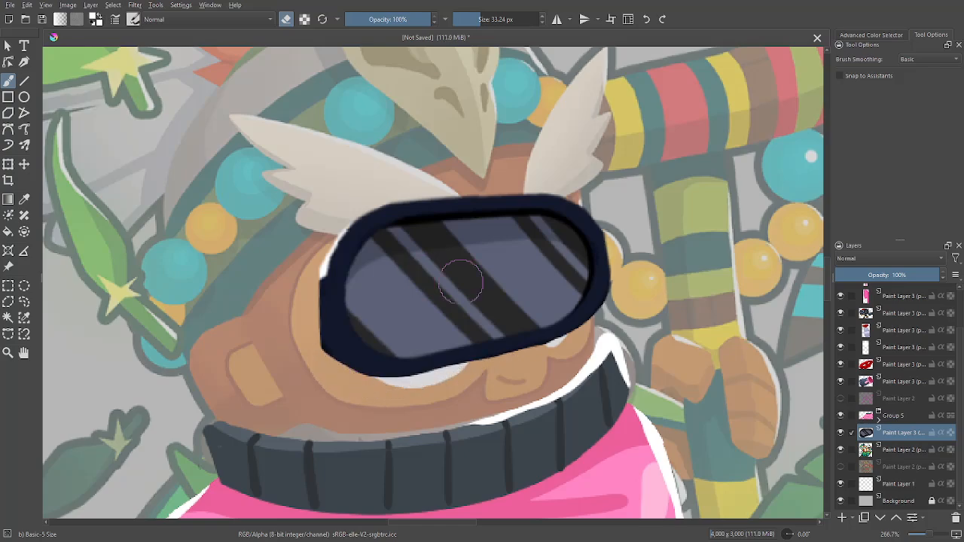
key(e)
- In the mirrored view, repaint the goggles' lower frame edge above the nose and eye in dark navy to smooth its contour
key(minus)
key(minus)
key(minus)
key(minus)
key(m)
key(plus)
key(plus)
key(plus)
key(plus)
key(plus)
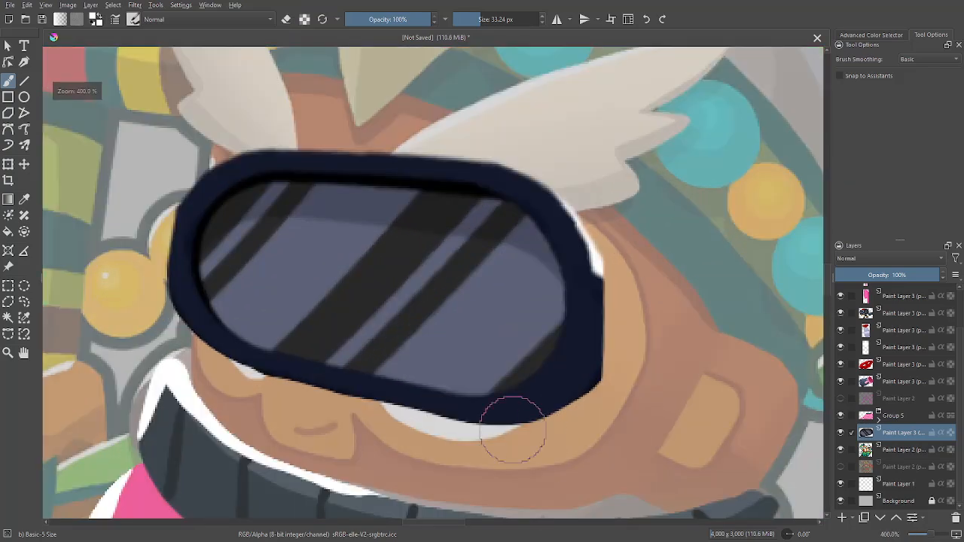
drag(276, 366, 436, 407)
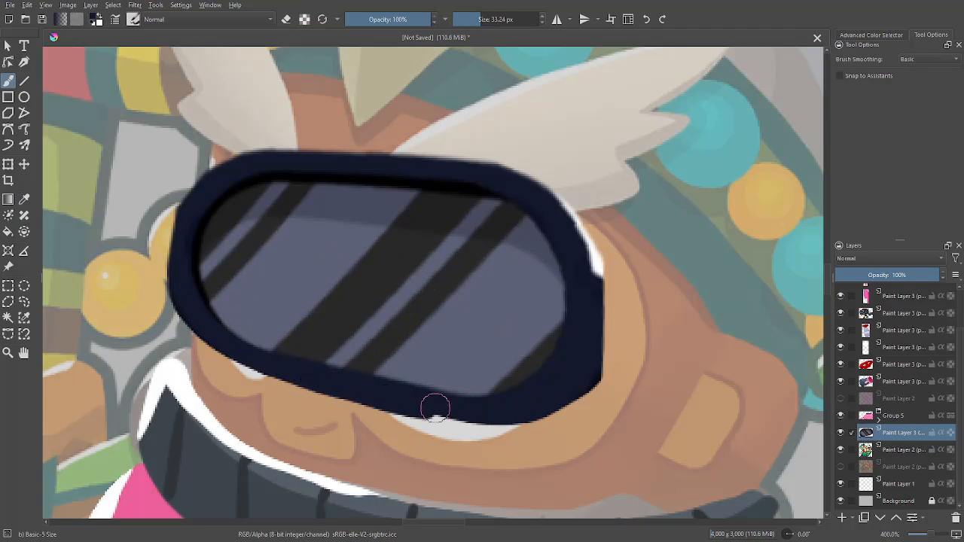
- In the normal view, shift the goggles slightly down the face with the Transform tool
key(minus)
key(minus)
key(minus)
key(minus)
key(m)
key(minus)
key(minus)
key(minus)
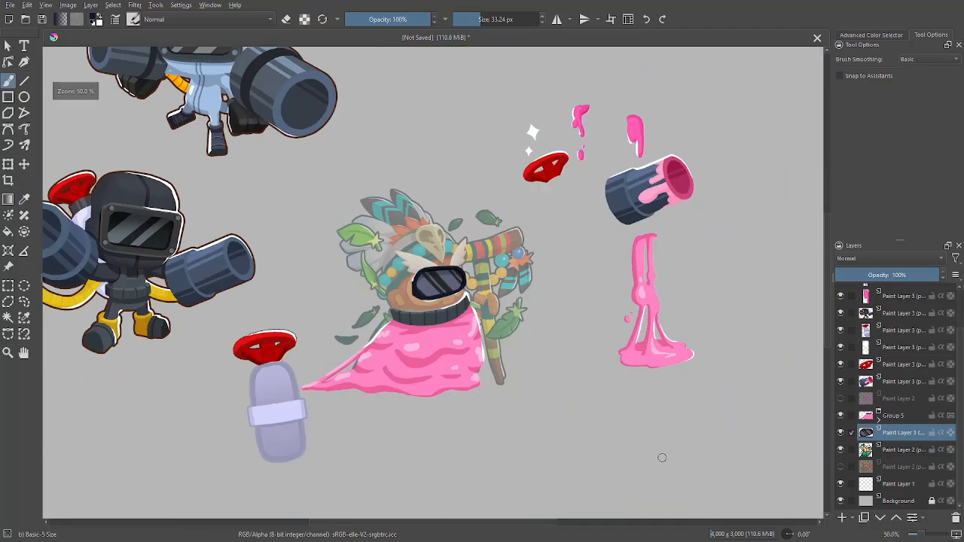
key(plus)
key(plus)
key(plus)
key(ctrl+t)
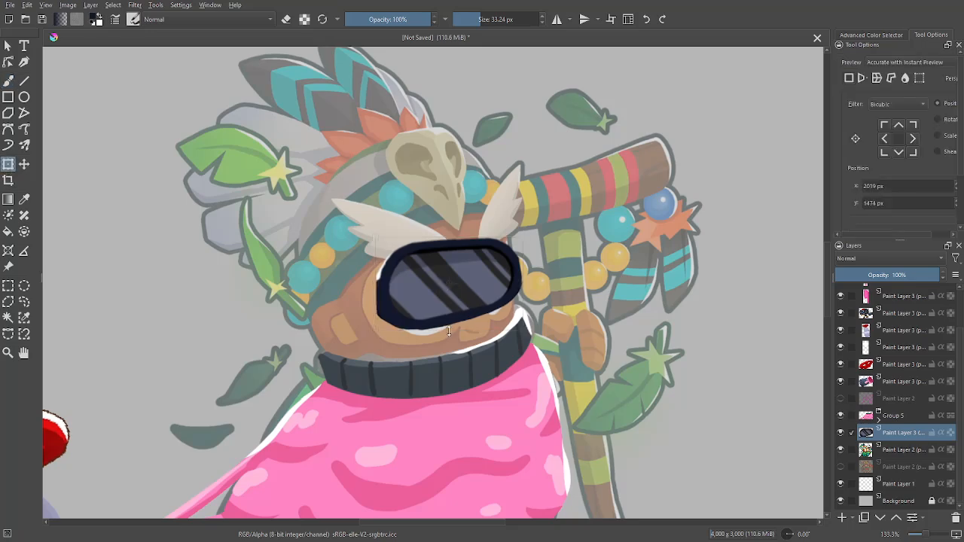
mouse_move(448, 332)
mouse_down()
mouse_move(449, 340)
mouse_move(450, 324)
mouse_move(449, 337)
mouse_up()
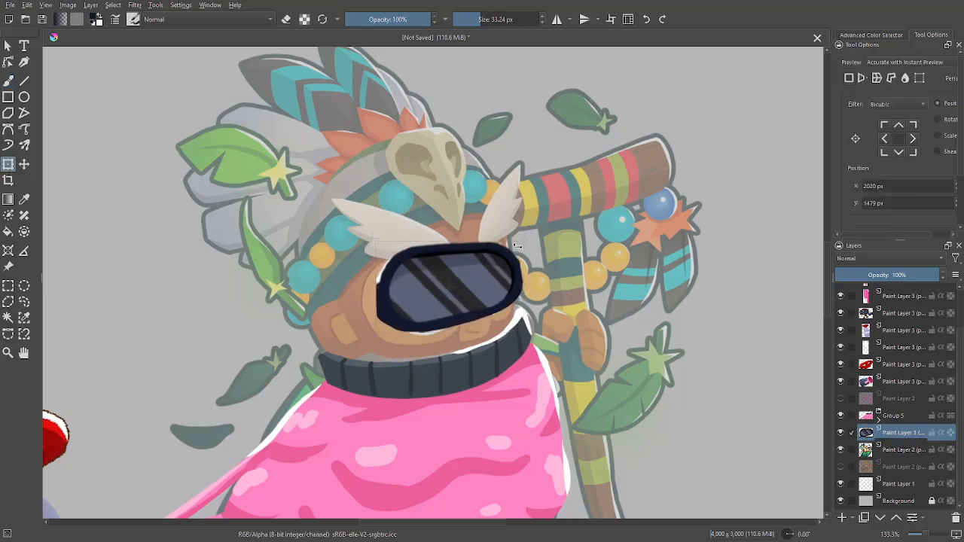
key(b)
- Examine the goggles' placement on the face from afar in the mirrored and normal view
key(minus)
key(minus)
key(m)
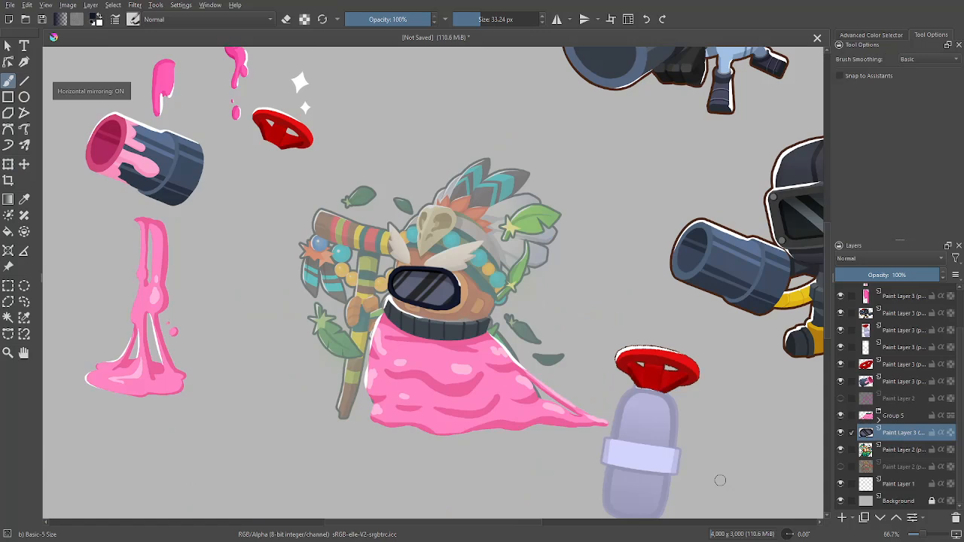
key(m)
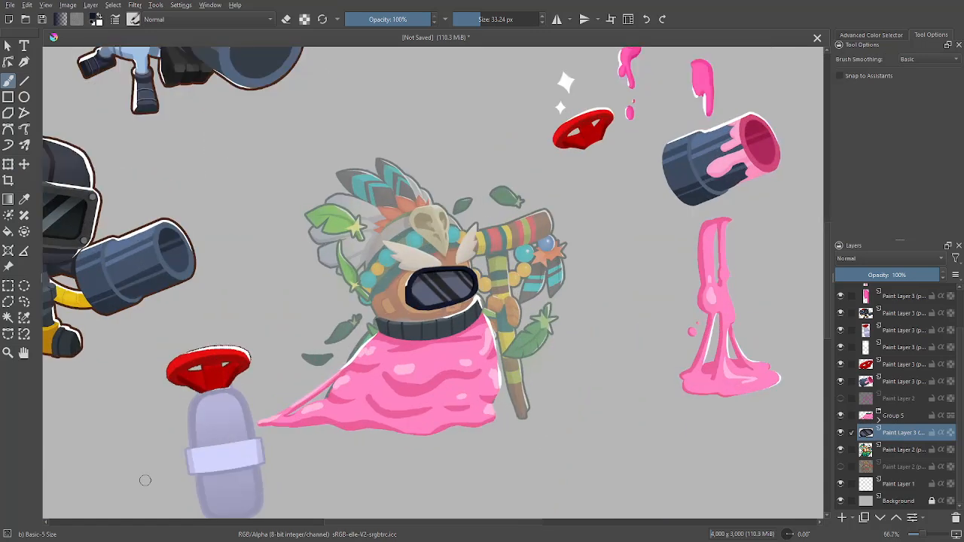
key(ctrl+t)
key(Return)
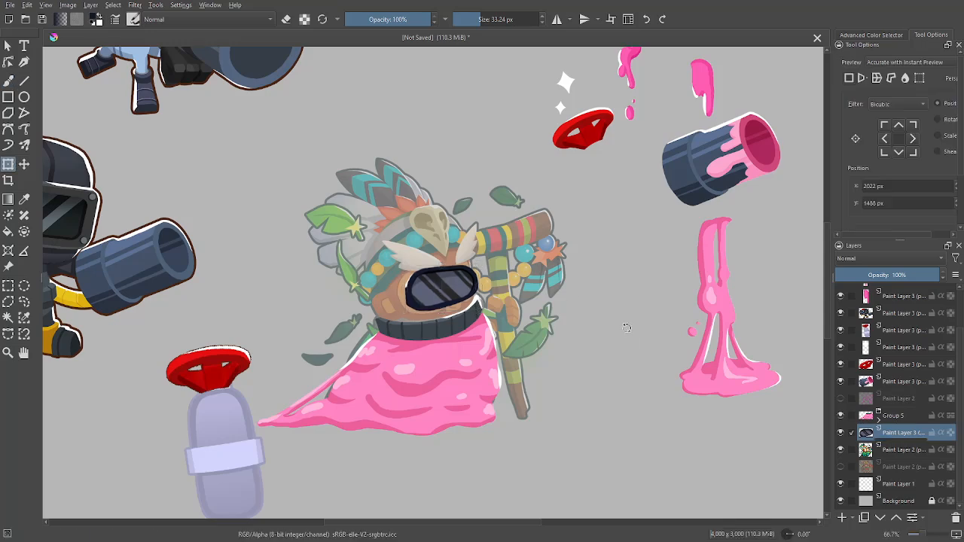
key(b)
- Add a new paint layer between the goggles and the faded monkey reference
key(plus)
click(895, 452)
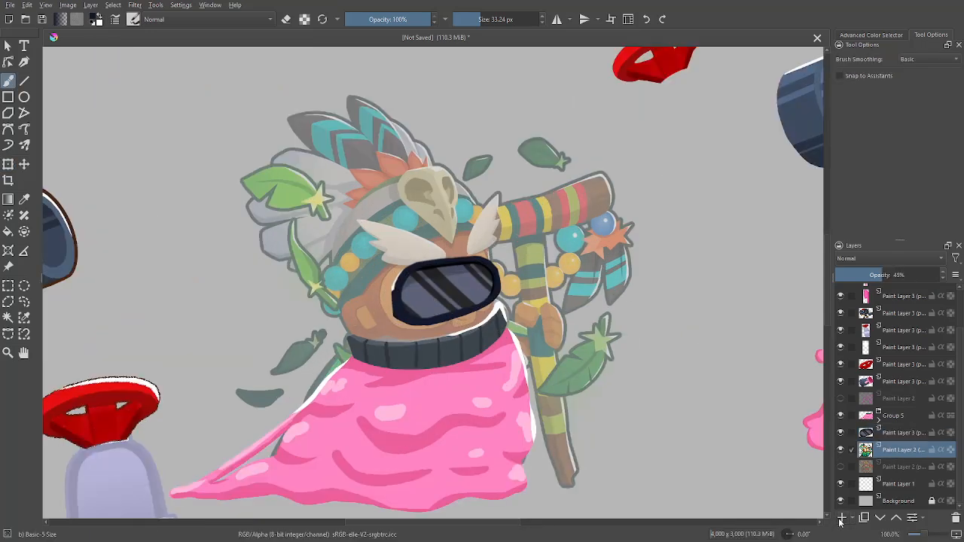
click(842, 518)
key(minus)
drag(676, 285, 686, 419)
key(minus)
mouse_move(644, 387)
mouse_down()
mouse_move(736, 459)
mouse_move(775, 468)
mouse_move(799, 419)
mouse_up()
scroll(634, 394, up, 4)
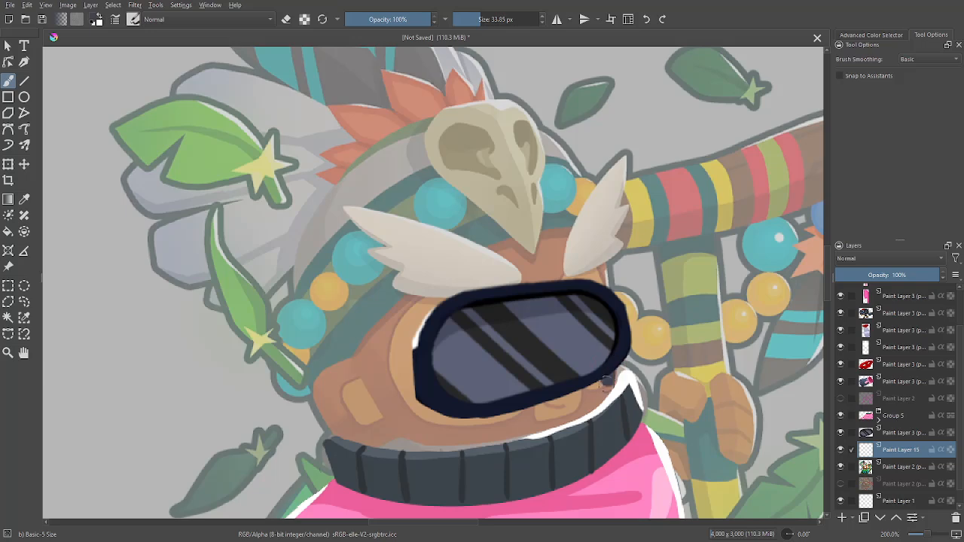
- Paint a closed dark grey-blue hood outline along the collar, around the ear and over the brow to the goggles' staff-side edge
mouse_move(609, 376)
mouse_down()
mouse_move(672, 384)
mouse_move(594, 406)
mouse_move(564, 428)
mouse_move(403, 446)
mouse_move(438, 453)
mouse_move(402, 441)
mouse_move(395, 428)
mouse_move(398, 448)
mouse_move(390, 437)
mouse_move(357, 440)
mouse_move(326, 399)
mouse_up()
scroll(541, 445, down, 4)
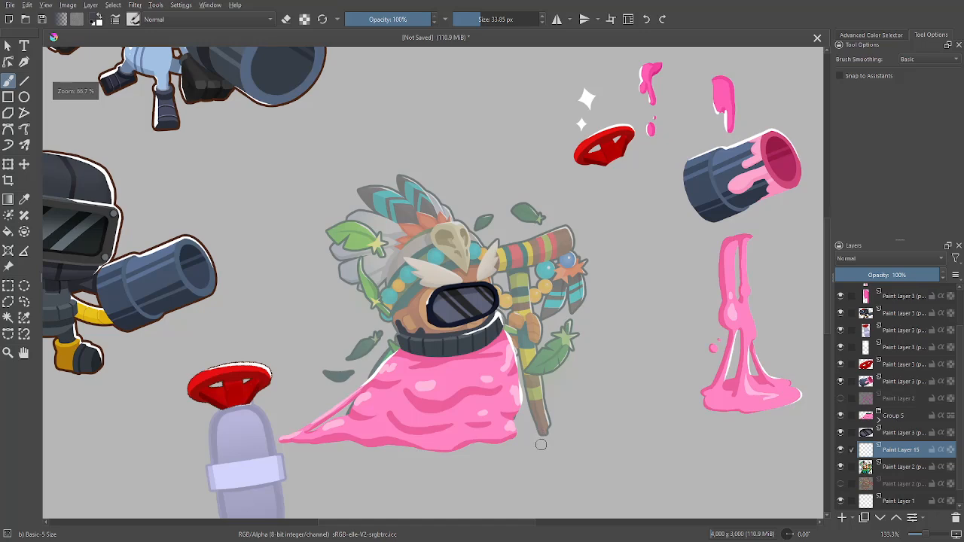
scroll(418, 425, up, 3)
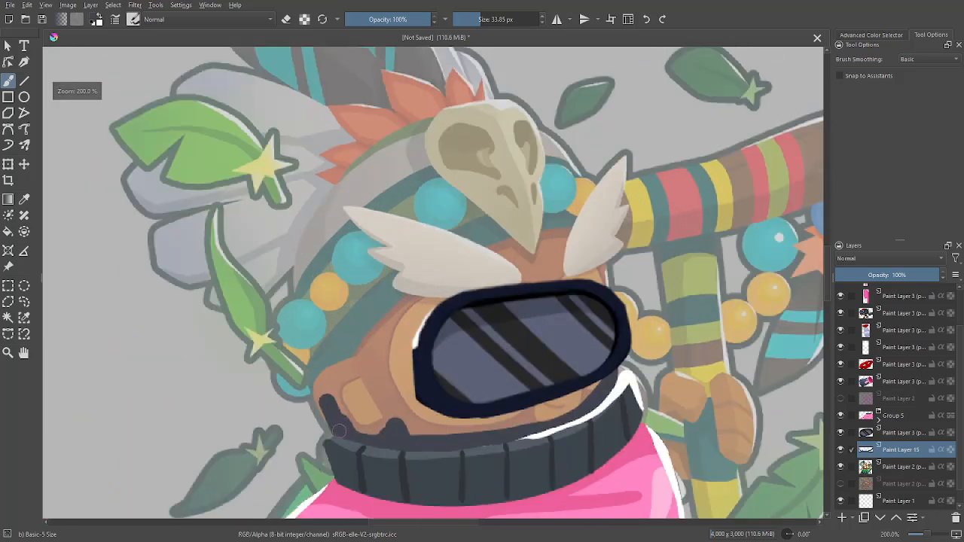
mouse_move(324, 385)
mouse_down()
mouse_move(369, 362)
mouse_move(359, 362)
mouse_move(402, 314)
mouse_move(487, 288)
mouse_up()
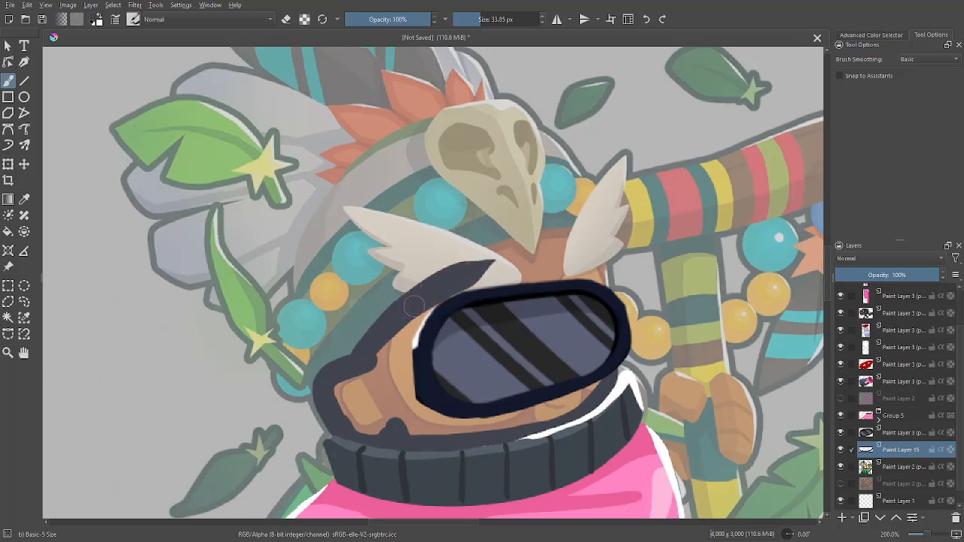
mouse_move(415, 305)
mouse_down()
mouse_move(505, 251)
mouse_move(588, 247)
mouse_move(582, 236)
mouse_move(600, 253)
mouse_move(592, 241)
mouse_move(602, 301)
mouse_up()
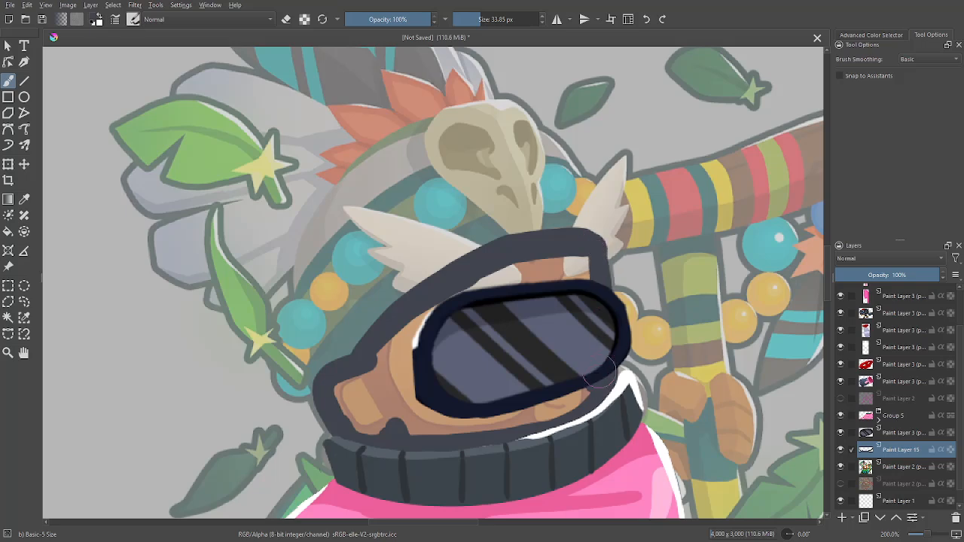
- Fill the inside of the hood outline with the same dark grey-blue colour
key(f)
click(565, 310)
key(b)
scroll(496, 320, down, 3)
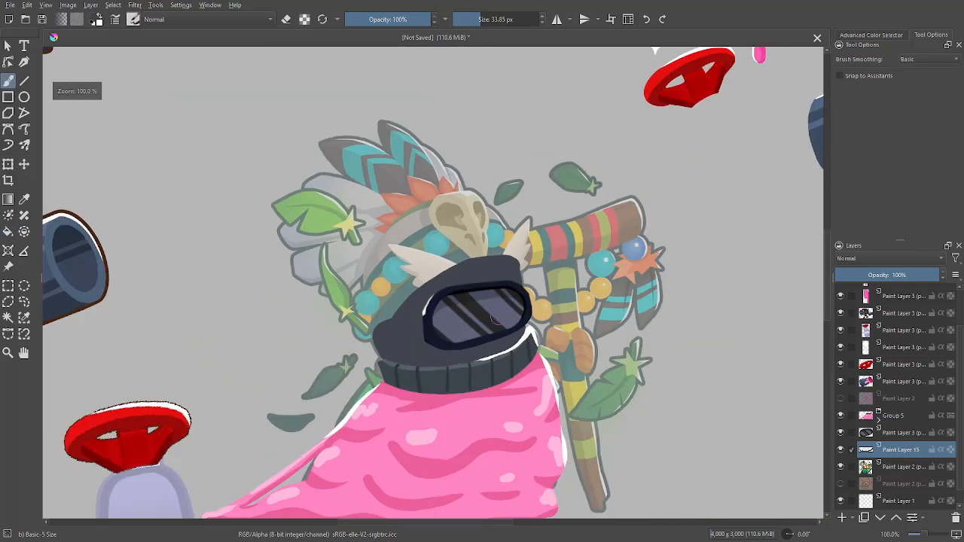
- Select the empty area around the hood with the Similar Color Selection tool
key(w)
click(691, 330)
key(b)
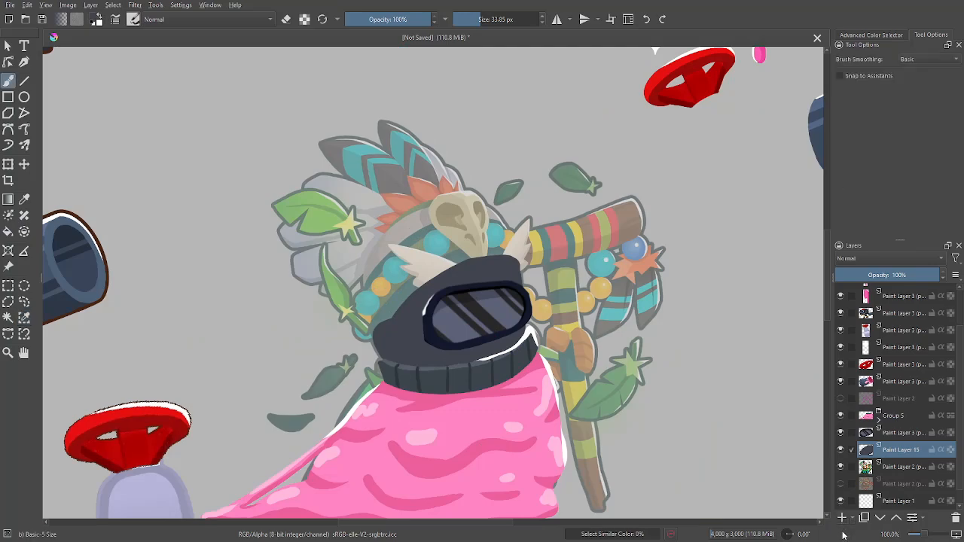
- Add a new paint layer above the hood's base layer and select the hood's shape
click(843, 519)
key(minus)
key(minus)
key(m)
key(m)
key(plus)
key(plus)
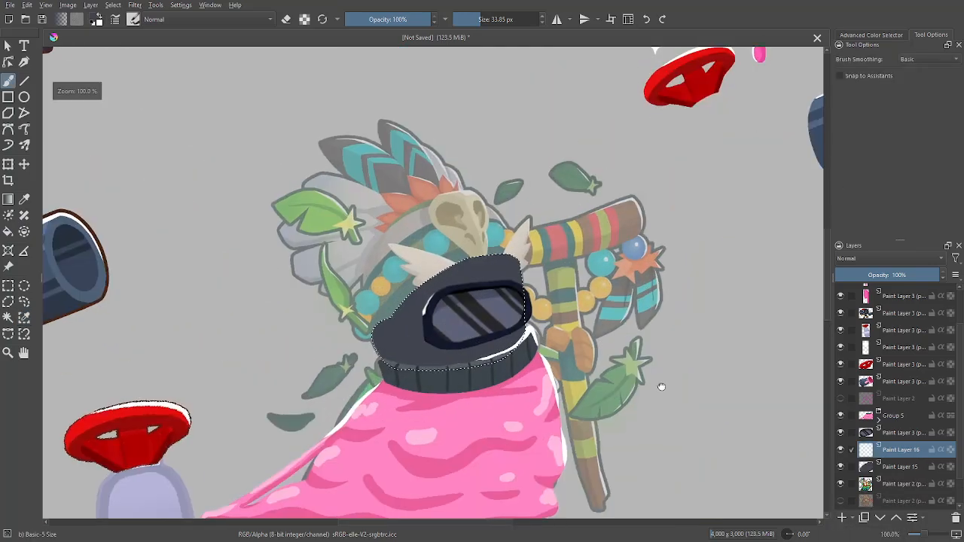
- Sample a dark tone from the black-suited character's hood and paint the shading inside the selected hood shape
key(minus)
key(p)
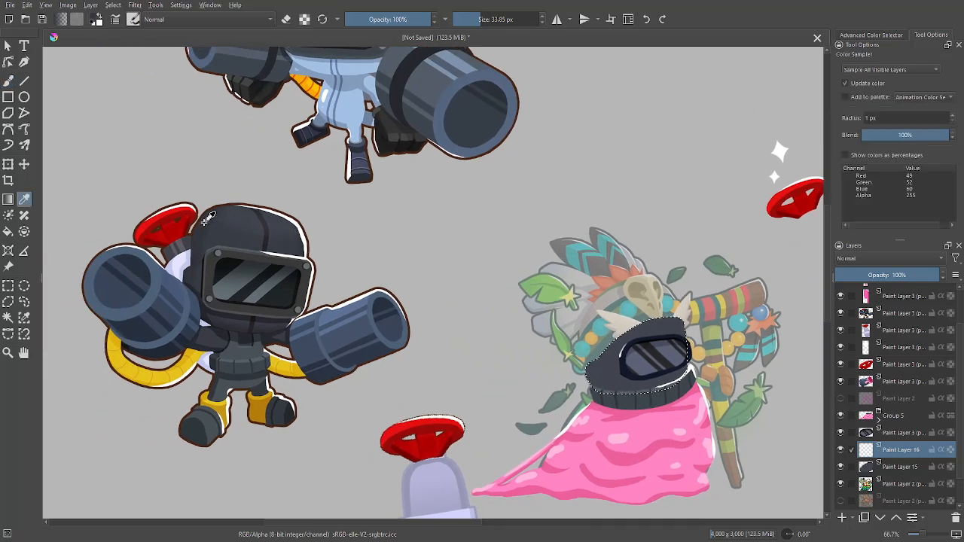
key(b)
drag(205, 219, 62, 201)
key(plus)
key(plus)
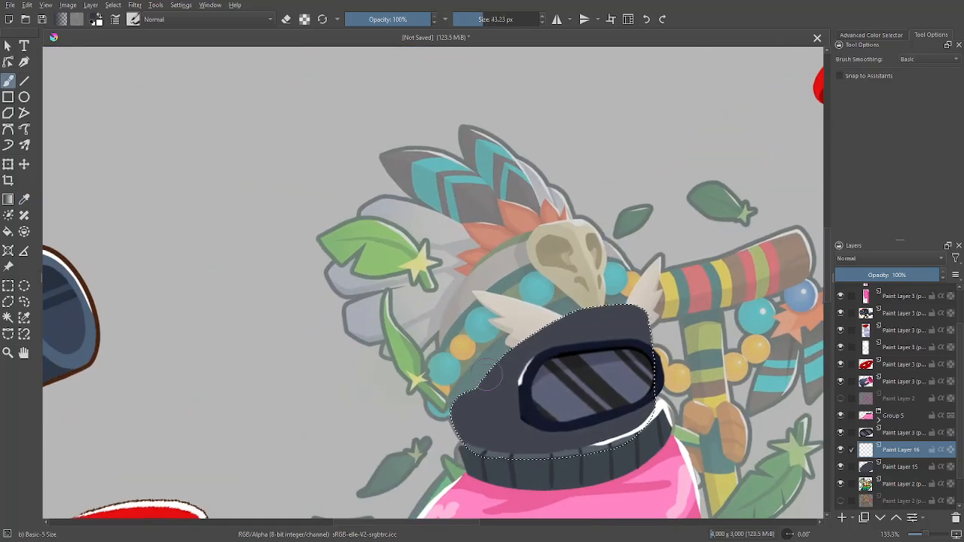
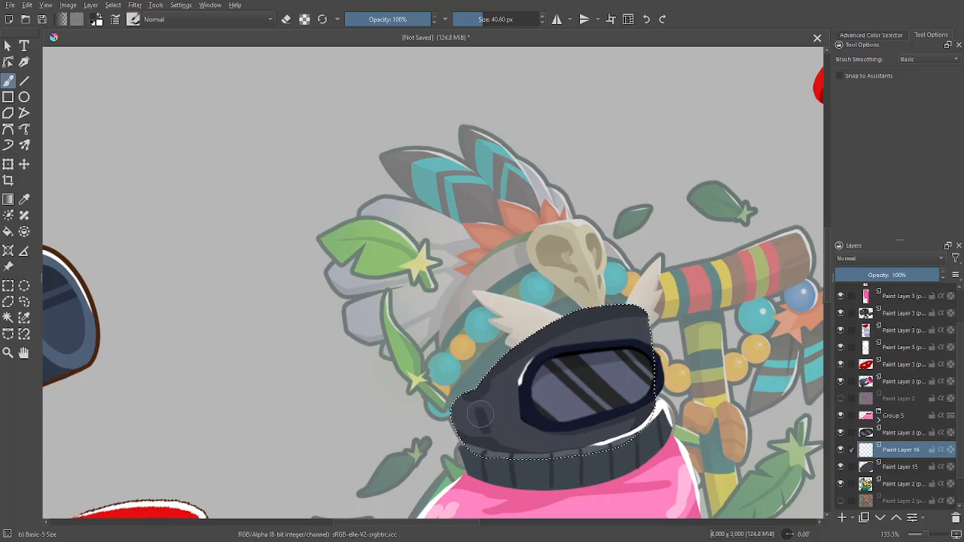
key(ctrl+minus)
key(ctrl+minus)
key(ctrl+minus)
key(ctrl+minus)
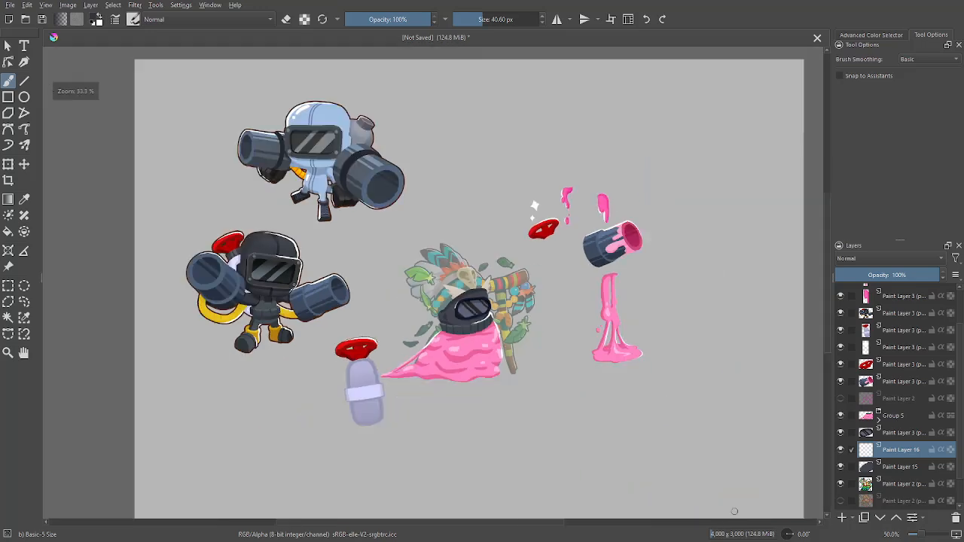
key(ctrl+plus)
key(ctrl+plus)
key(ctrl+plus)
key(Insert)
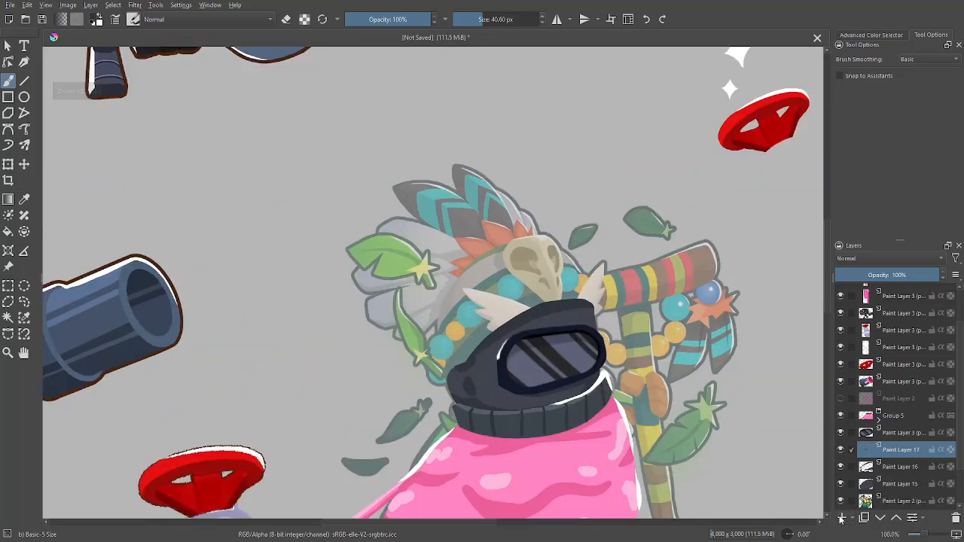
drag(661, 454, 721, 419)
key(ctrl+z)
- On a new paint layer limited to the hood's shape, paint a near-black vertical seam down the hood
ctrl+click(866, 467)
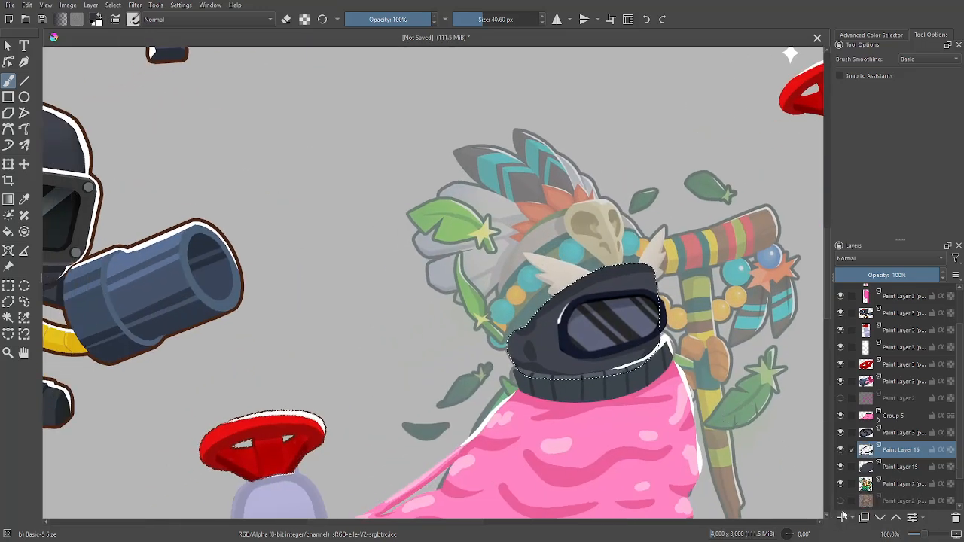
click(843, 517)
click(872, 35)
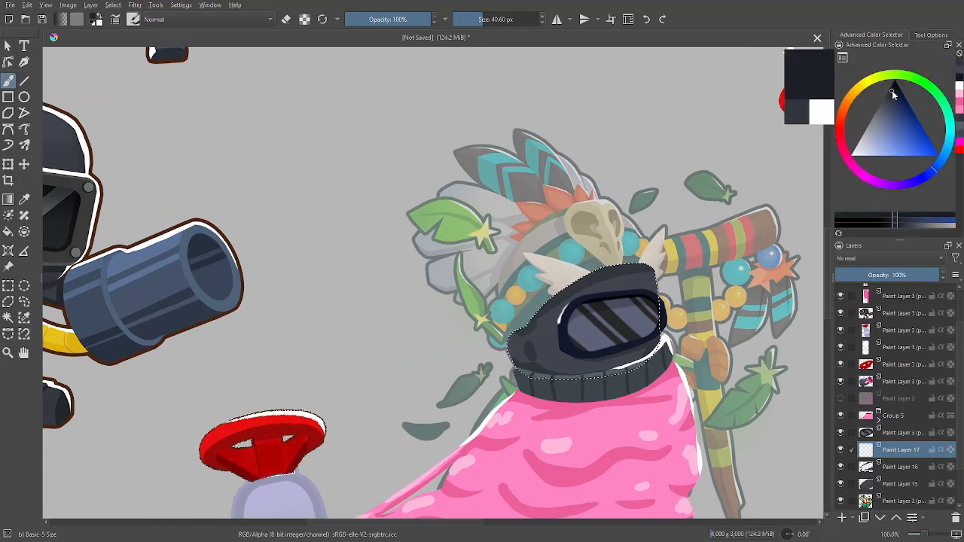
key(bracketleft)
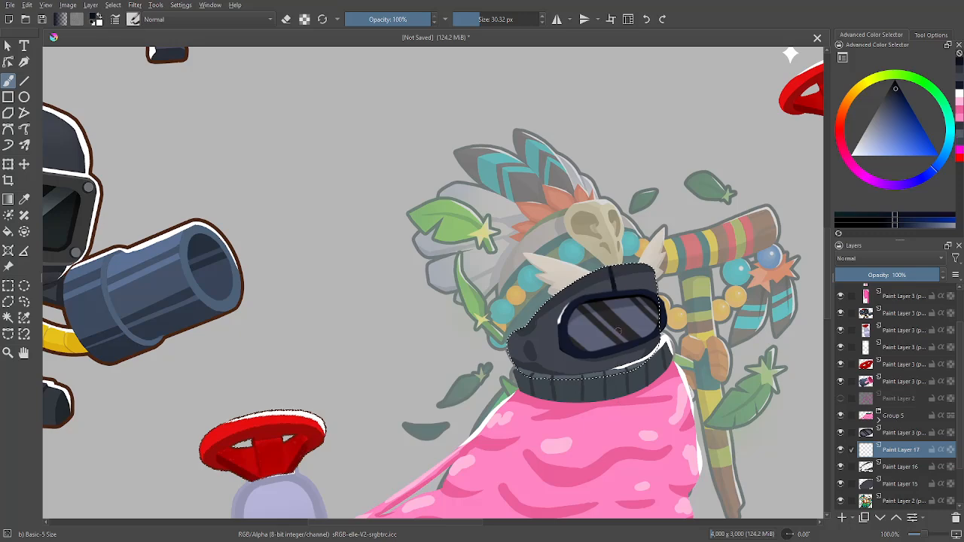
- Lower the opacity of the hood seam's layer to 44% and clear the selection
click(889, 274)
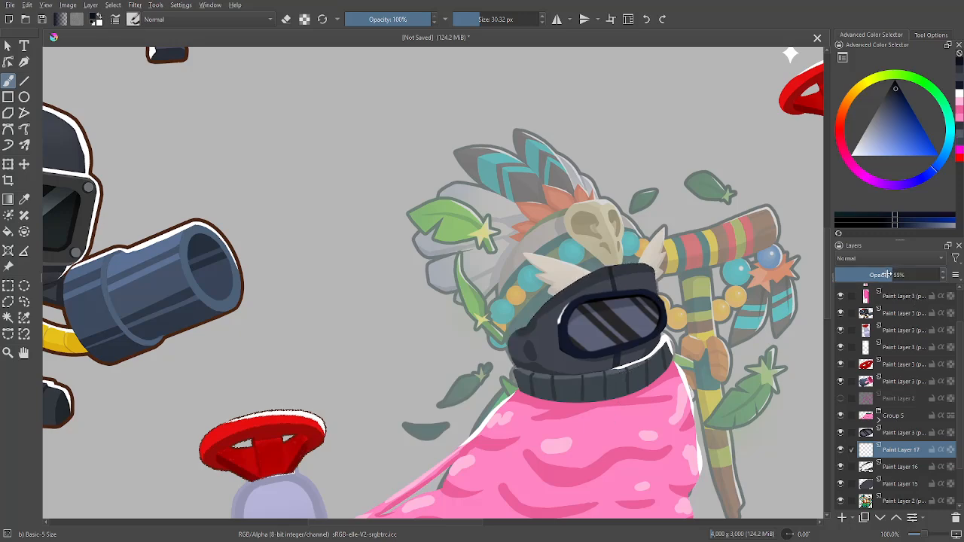
key(ctrl+minus)
key(ctrl+minus)
key(ctrl+minus)
key(ctrl+plus)
key(ctrl+plus)
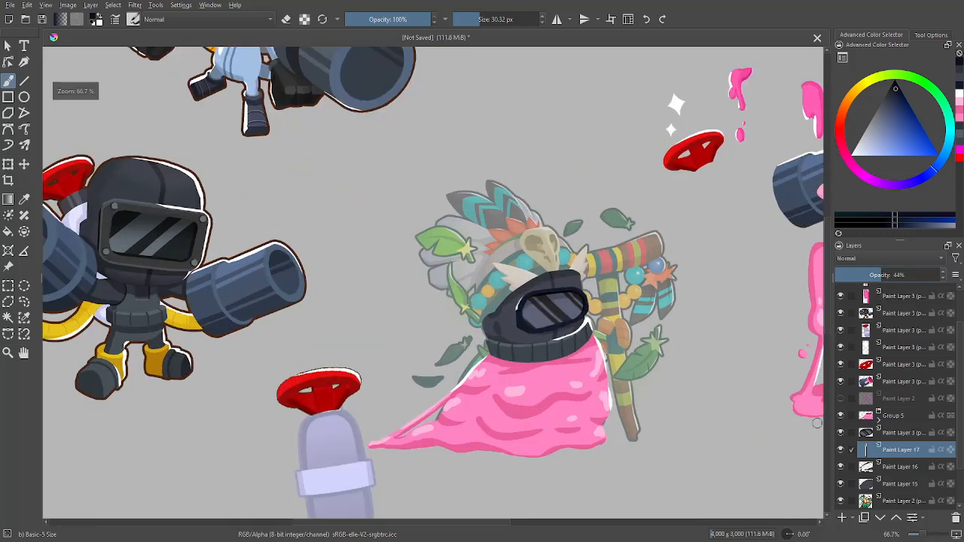
drag(755, 438, 695, 402)
key(ctrl+plus)
key(ctrl+plus)
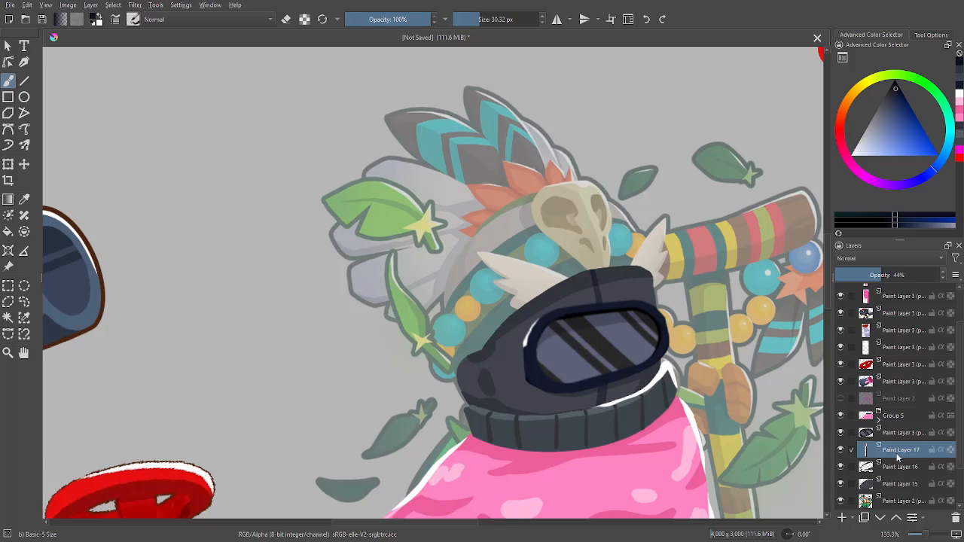
- Add a paint layer above the goggles and paint a white rim highlight along the right edge of the hood
click(906, 434)
click(841, 517)
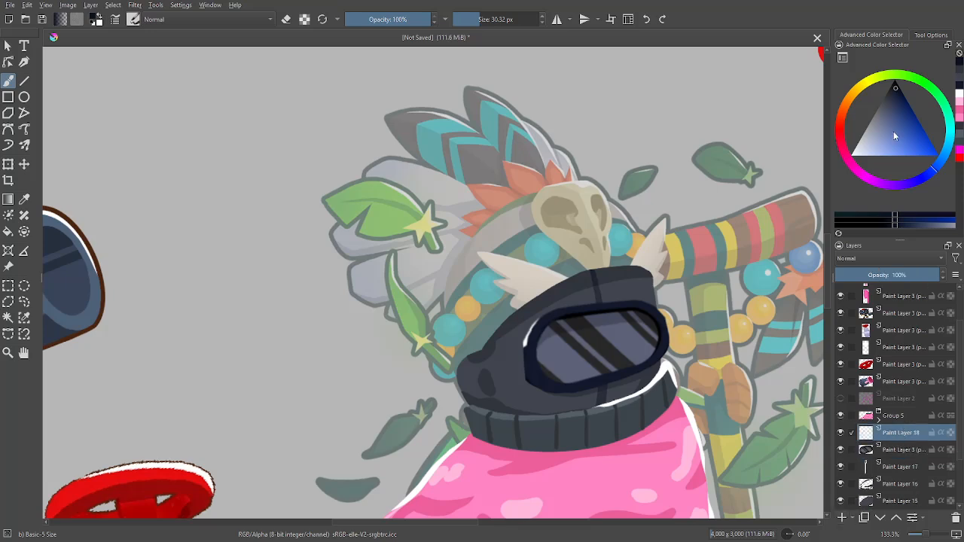
ctrl+click(715, 391)
click(647, 276)
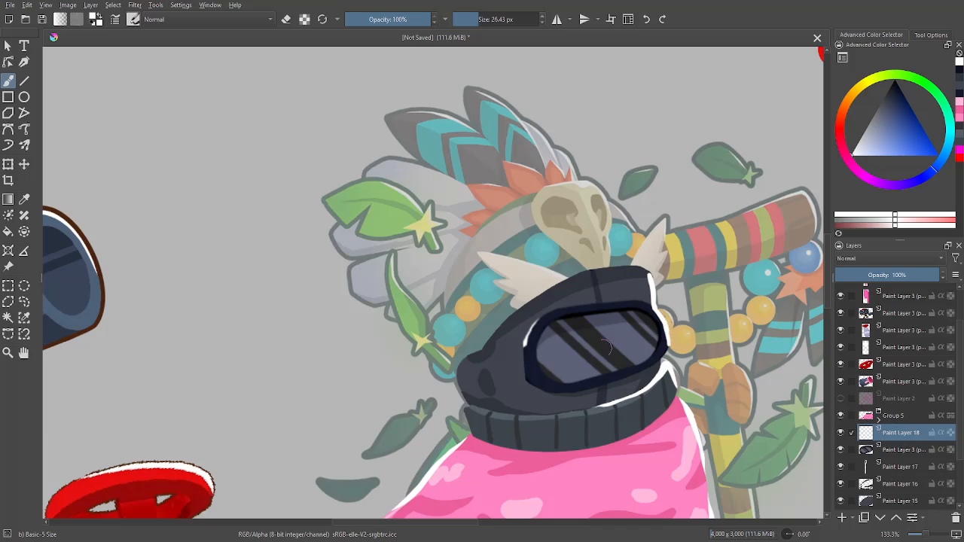
- Sample the goggle frame's dark navy and paint over the white highlight at the frame's left edge
ctrl+click(529, 347)
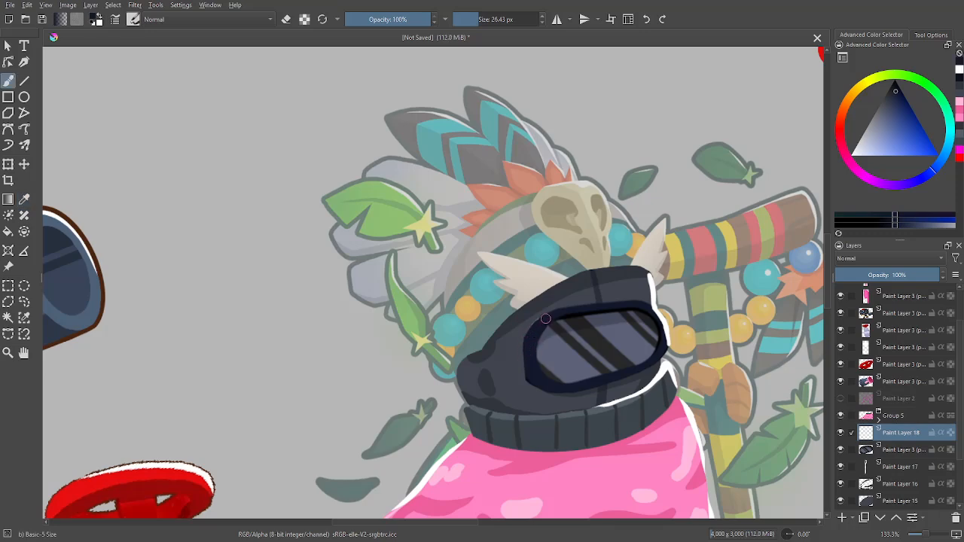
key(minus)
key(minus)
key(minus)
key(plus)
key(plus)
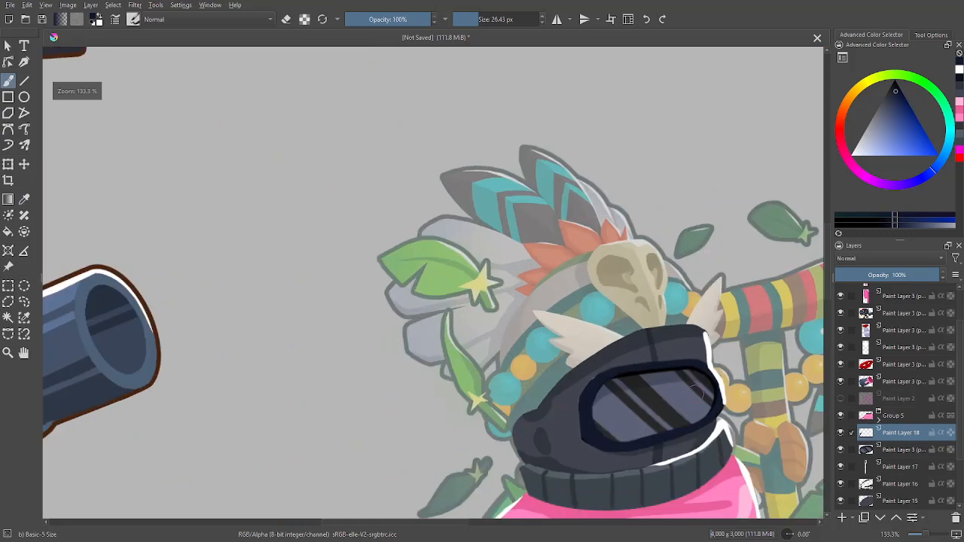
key(minus)
key(minus)
key(minus)
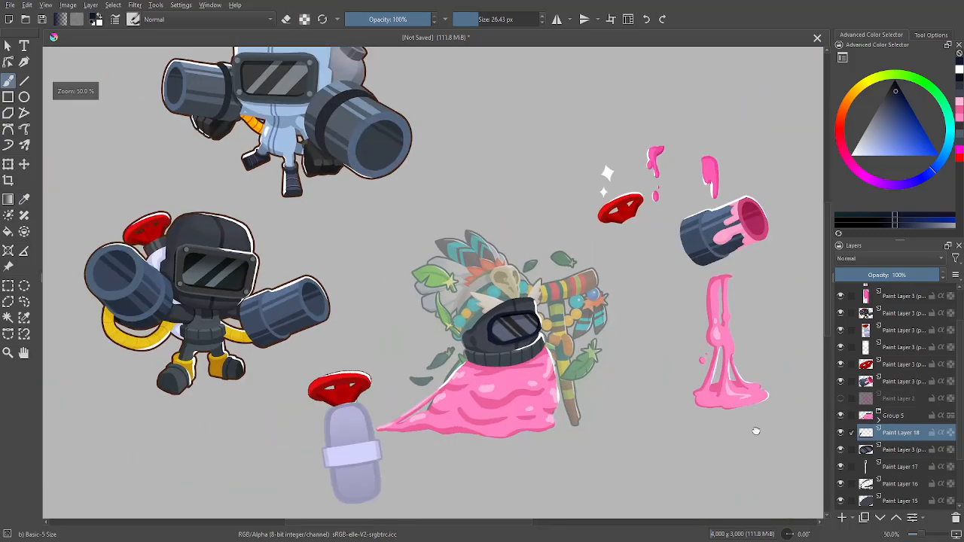
- Select the five layers that make up the hood and goggles, from Paint Layer 18 down to Paint Layer 15, and group them
drag(960, 411, 962, 469)
shift+click(901, 438)
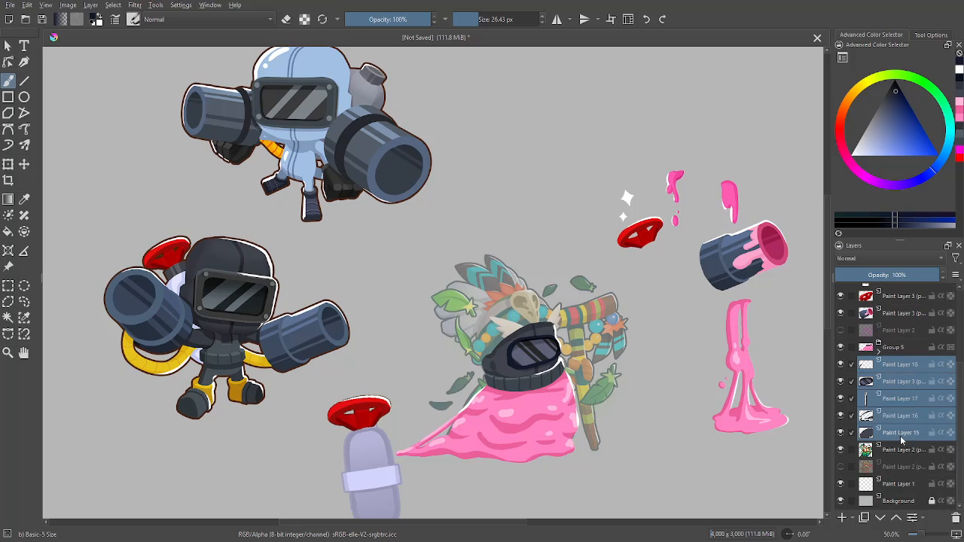
key(ctrl+g)
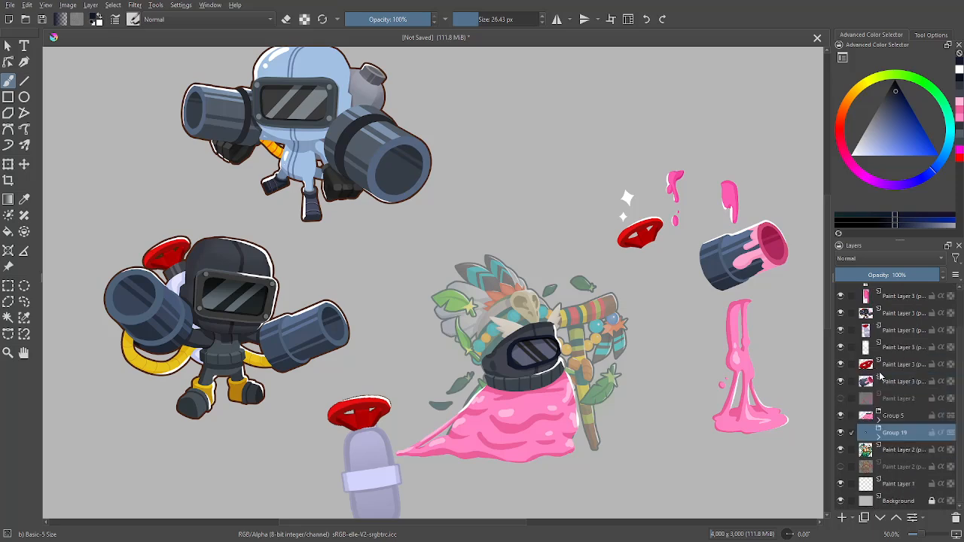
- Create a second layer group beneath the head group, holding a hidden paint layer and an empty paint layer above it
click(894, 454)
click(841, 518)
drag(795, 491, 787, 450)
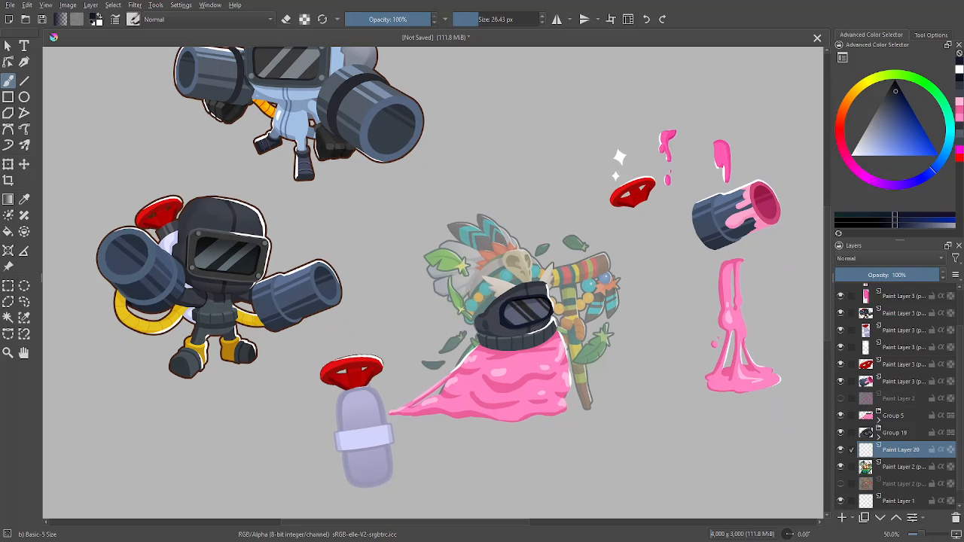
key(ctrl+g)
click(841, 467)
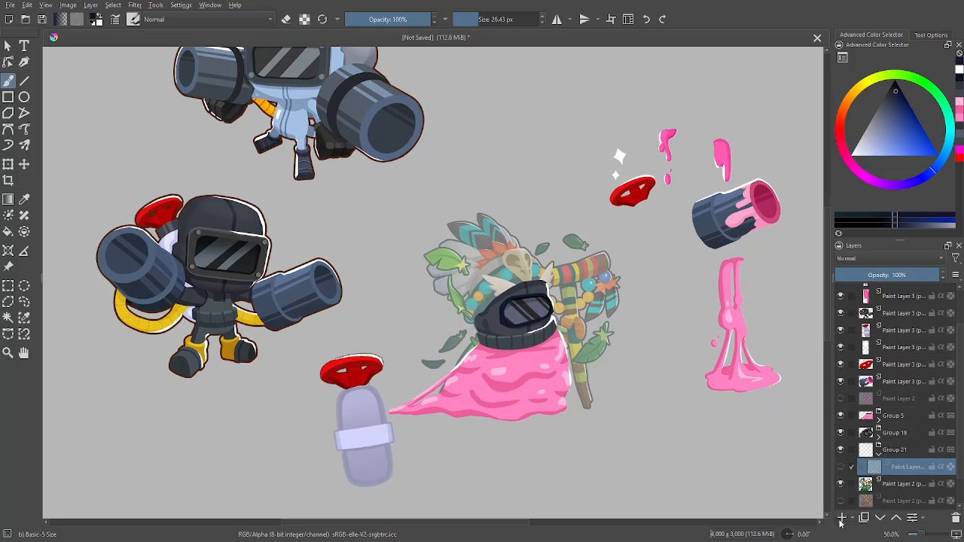
click(841, 518)
mouse_move(679, 415)
mouse_down()
mouse_move(723, 463)
mouse_move(708, 433)
mouse_move(730, 405)
mouse_up()
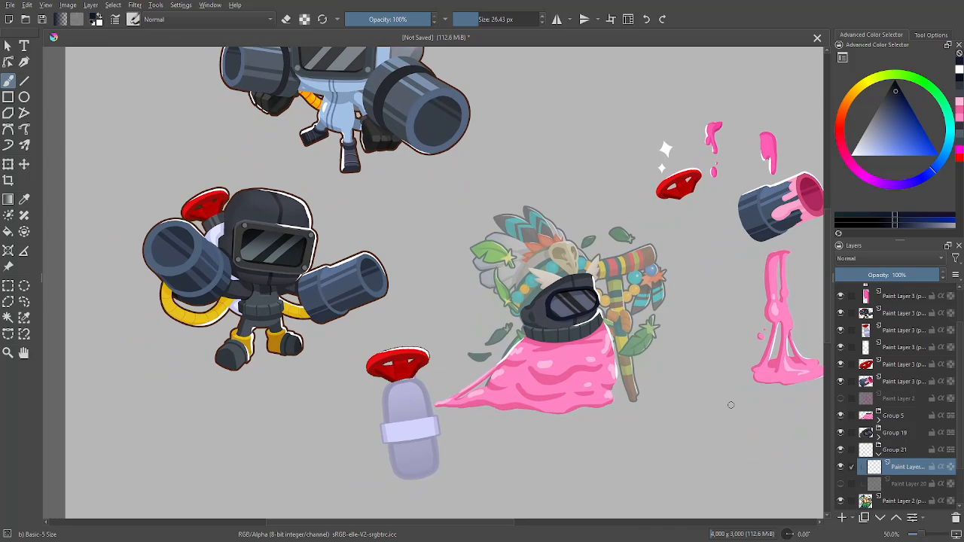
scroll(731, 405, down, 2)
scroll(595, 387, up, 2)
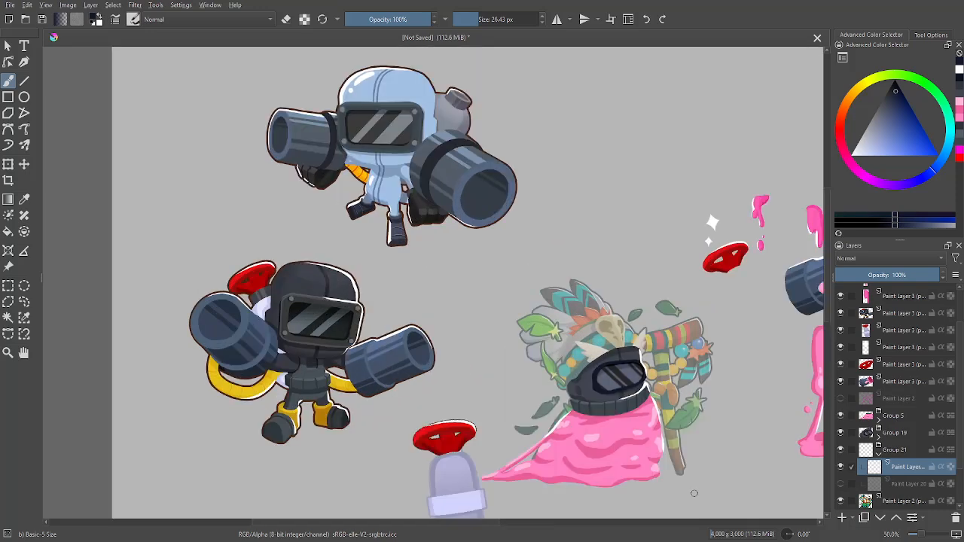
key(ctrl+plus)
drag(683, 453, 619, 401)
key(ctrl+minus)
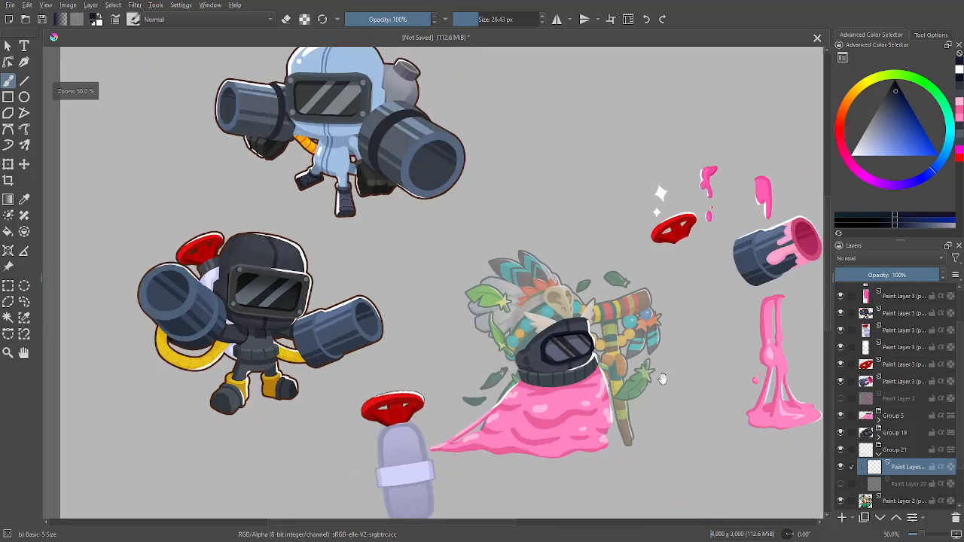
mouse_move(662, 378)
mouse_down()
mouse_move(637, 403)
mouse_move(613, 370)
mouse_move(648, 390)
mouse_up()
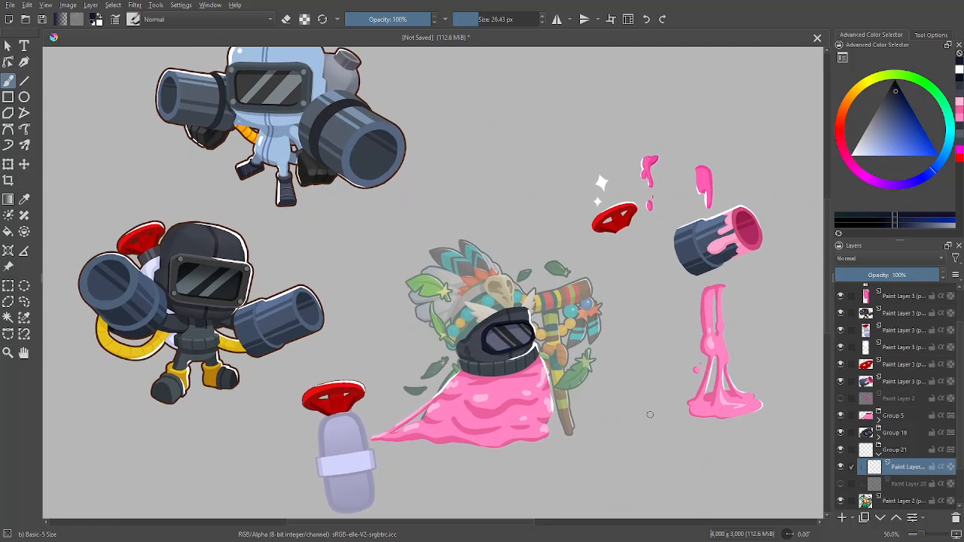
drag(647, 450, 655, 430)
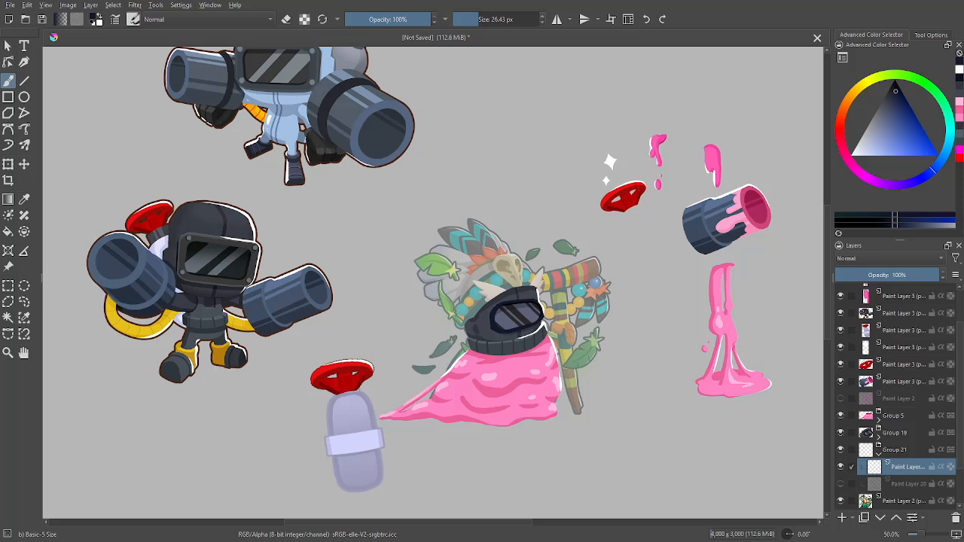
- Paste the dark barrel with the pink band as the uppermost layer and move it to the empty canvas above the headdress
drag(962, 395, 948, 396)
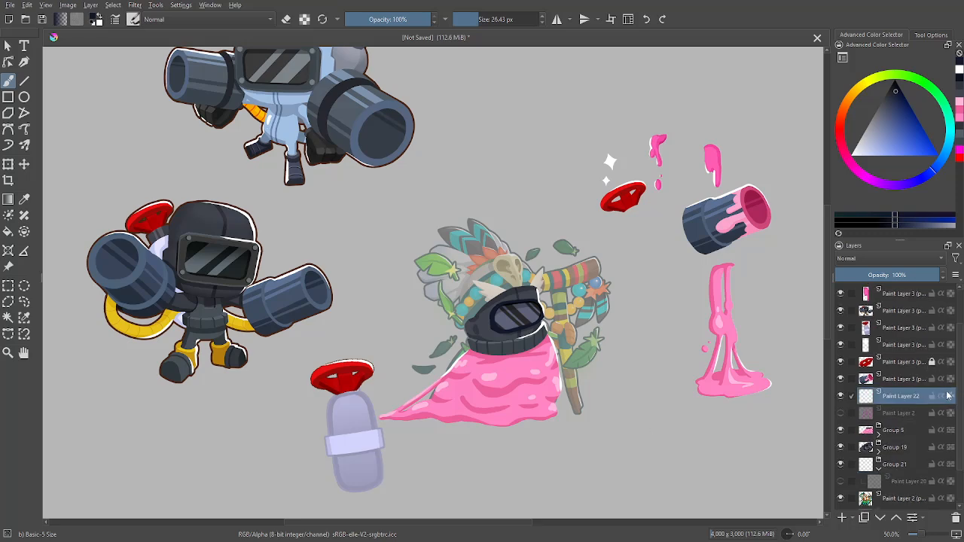
click(912, 299)
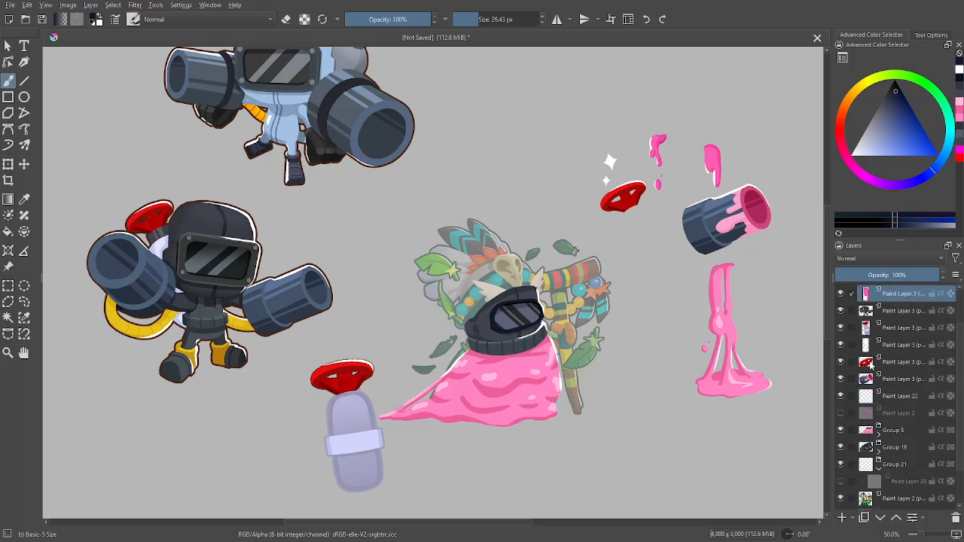
key(ctrl+v)
click(24, 164)
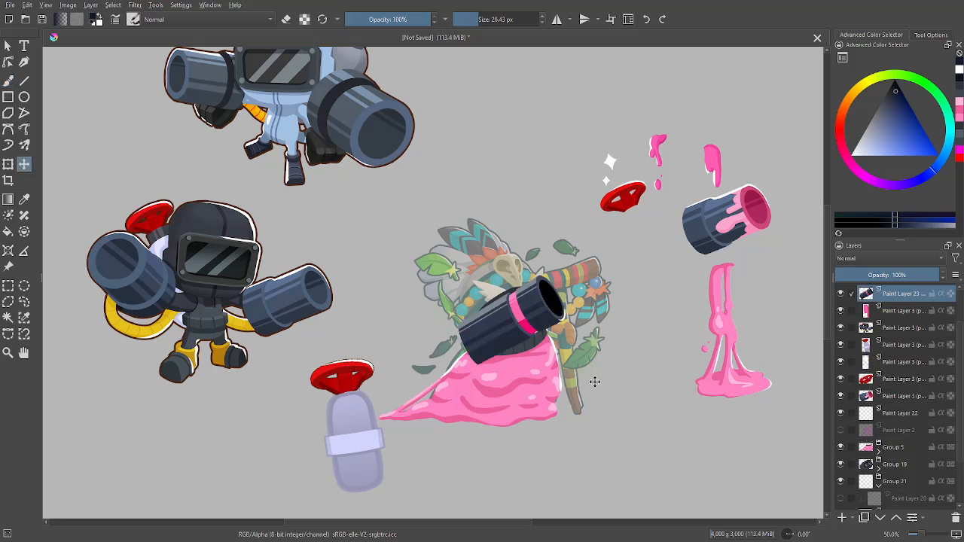
drag(595, 381, 592, 212)
- Add a paint layer above Paint Layer 20 inside the group beneath the head group
drag(958, 381, 957, 430)
click(898, 432)
click(843, 516)
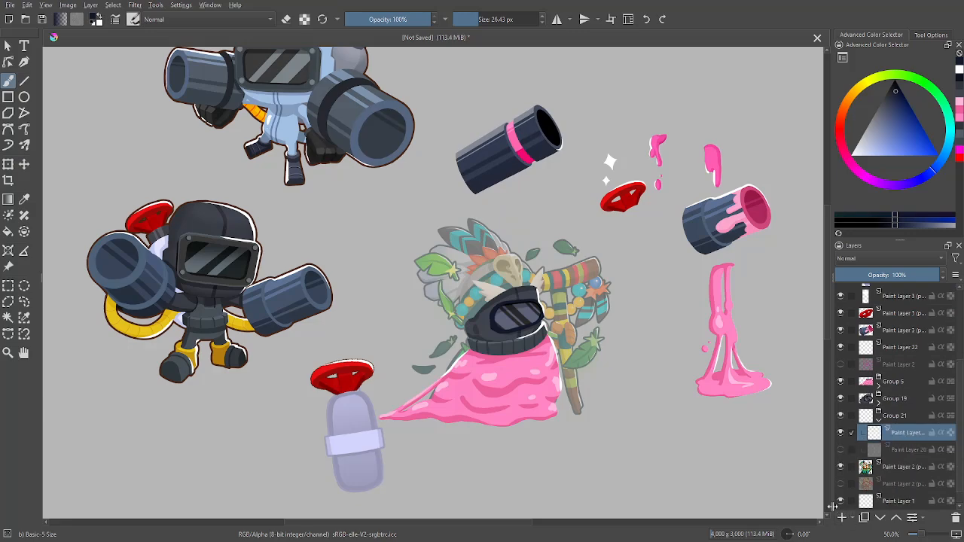
- Sample the pasted barrel's dark navy and paint a curved band with squared ends behind the hood's top edge, trimming it with the eraser
scroll(474, 200, up, 4)
ctrl+click(474, 200)
drag(738, 359, 740, 137)
mouse_move(760, 426)
mouse_down()
mouse_move(707, 418)
mouse_move(703, 407)
mouse_move(761, 468)
mouse_up()
key(plus)
drag(407, 406, 416, 405)
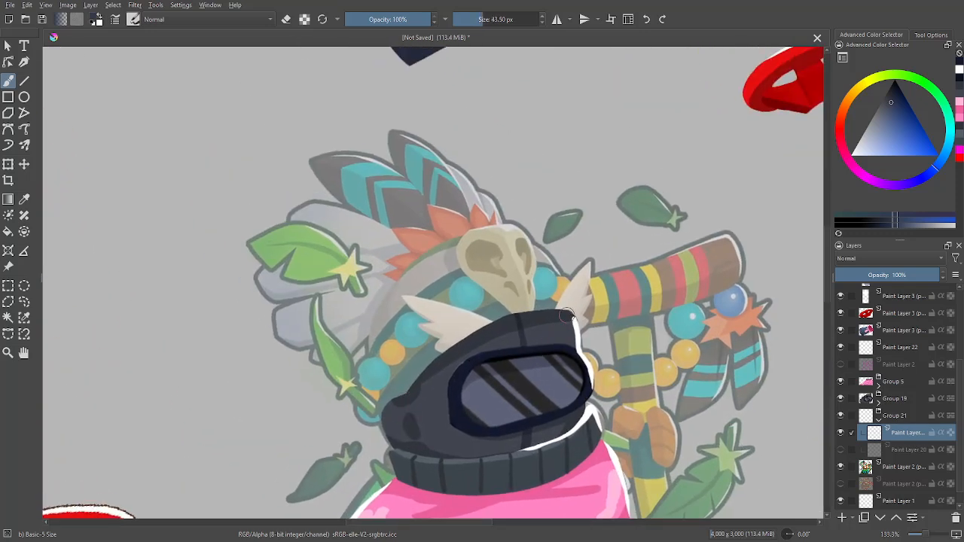
mouse_move(572, 333)
mouse_down()
mouse_move(572, 300)
mouse_move(512, 308)
mouse_move(396, 365)
mouse_move(374, 393)
mouse_move(509, 309)
mouse_up()
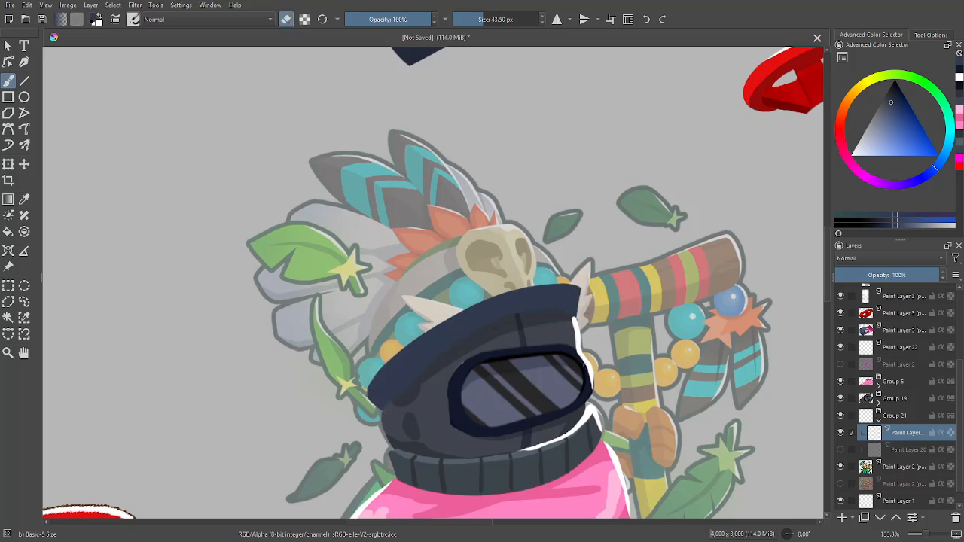
key(e)
- Select the shape of the navy band behind the hood and add a new paint layer above it
key(s)
click(842, 518)
key(b)
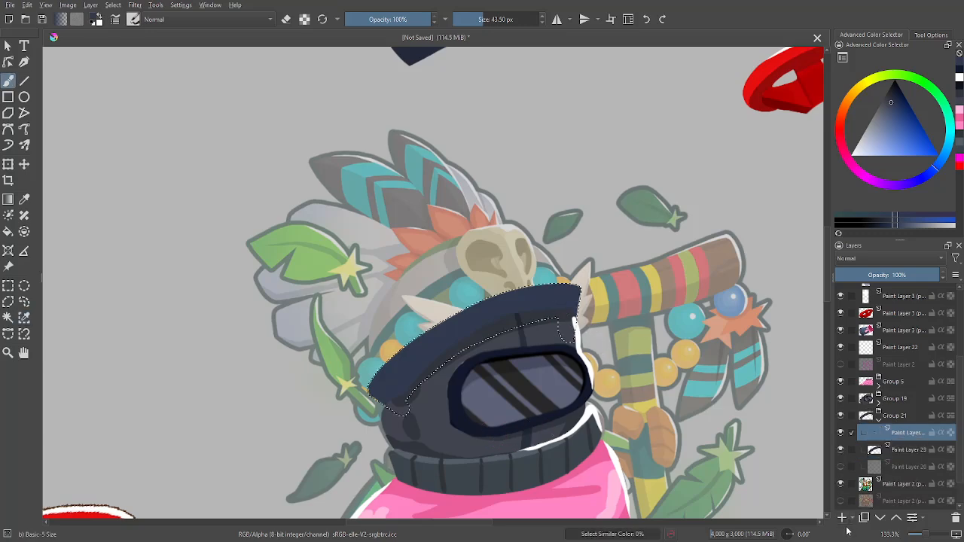
- Sample the barrel band's pink and paint a curved pink stripe along the navy band within the selection
key(ctrl+minus)
key(ctrl+minus)
key(ctrl+plus)
drag(597, 180, 565, 346)
key(p)
click(465, 190)
key(b)
drag(469, 185, 446, 71)
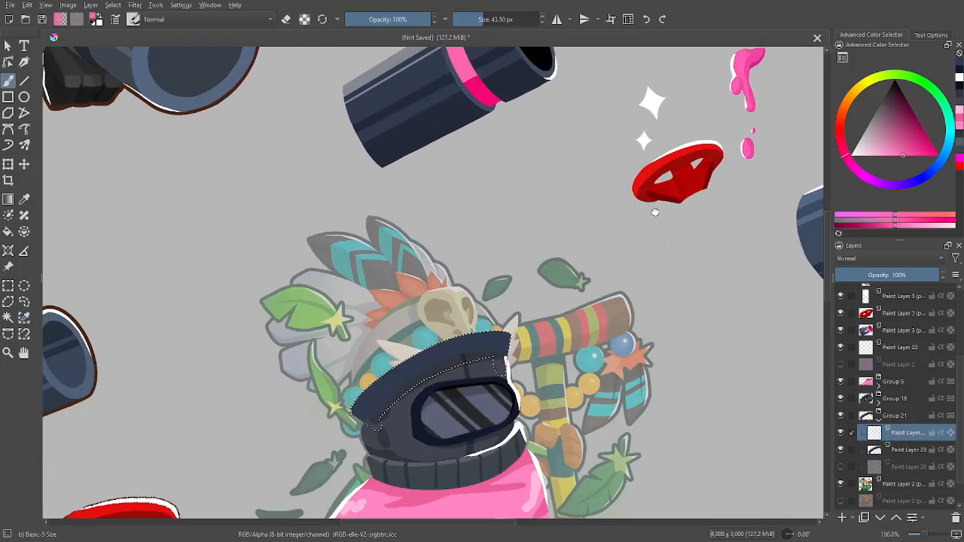
key(ctrl+plus)
key(ctrl+plus)
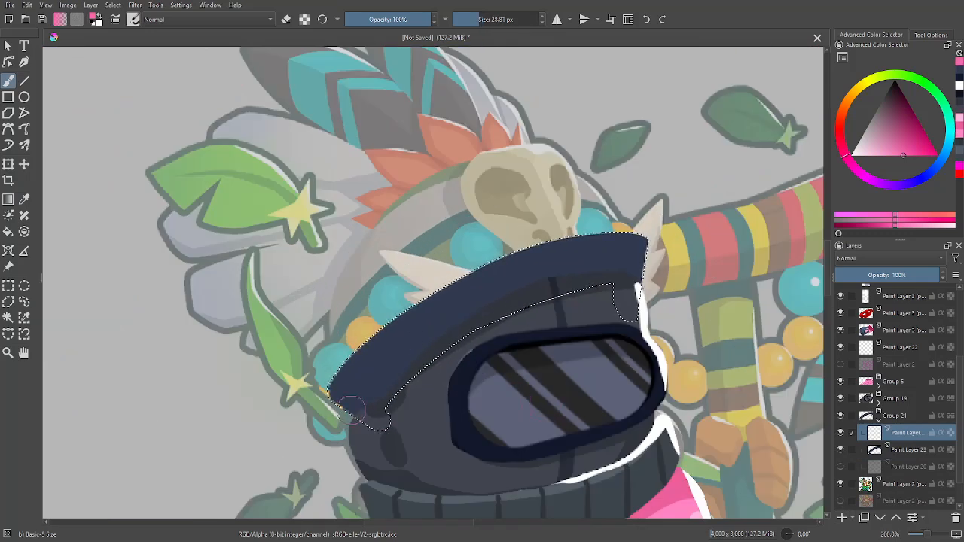
mouse_move(339, 410)
mouse_down()
mouse_move(452, 315)
mouse_move(622, 253)
mouse_move(399, 331)
mouse_move(362, 423)
mouse_move(611, 257)
mouse_move(644, 256)
mouse_move(606, 259)
mouse_move(338, 414)
mouse_up()
key(ctrl+z)
key(ctrl+z)
key(ctrl+z)
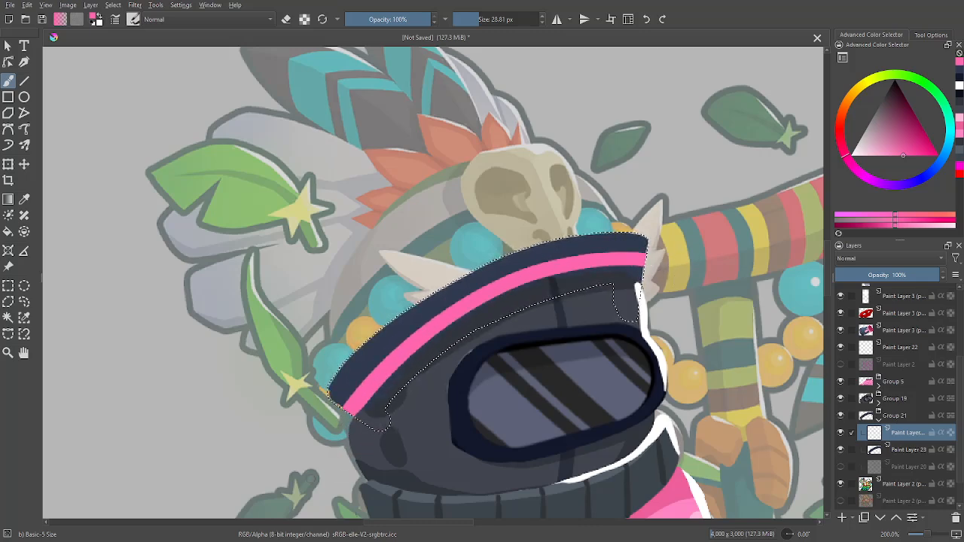
- Cut the pink stripe's shape out of the navy band on Paint Layer 23 and trim the stripe's lower end with the eraser
scroll(302, 308, down, 2)
scroll(533, 362, down, 2)
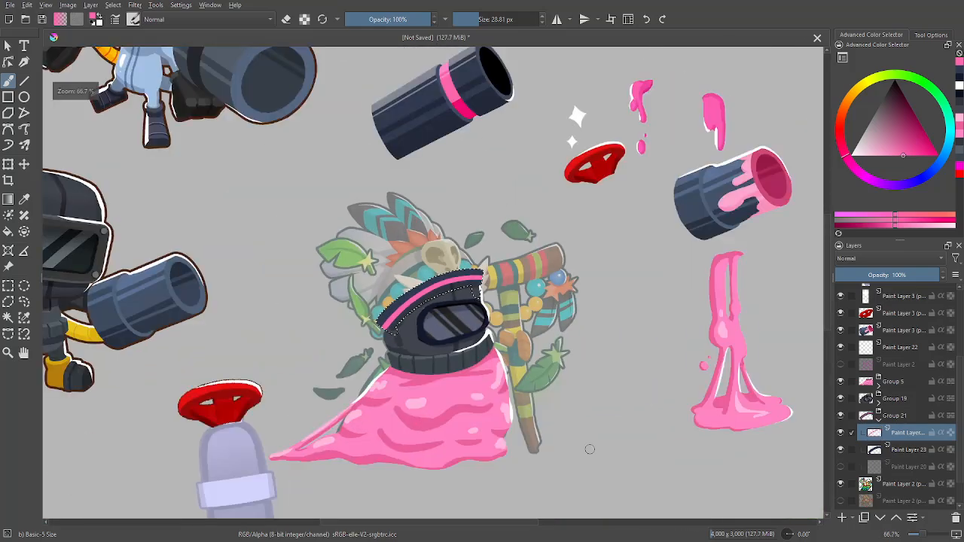
scroll(587, 407, up, 1)
scroll(603, 391, down, 1)
scroll(342, 306, up, 3)
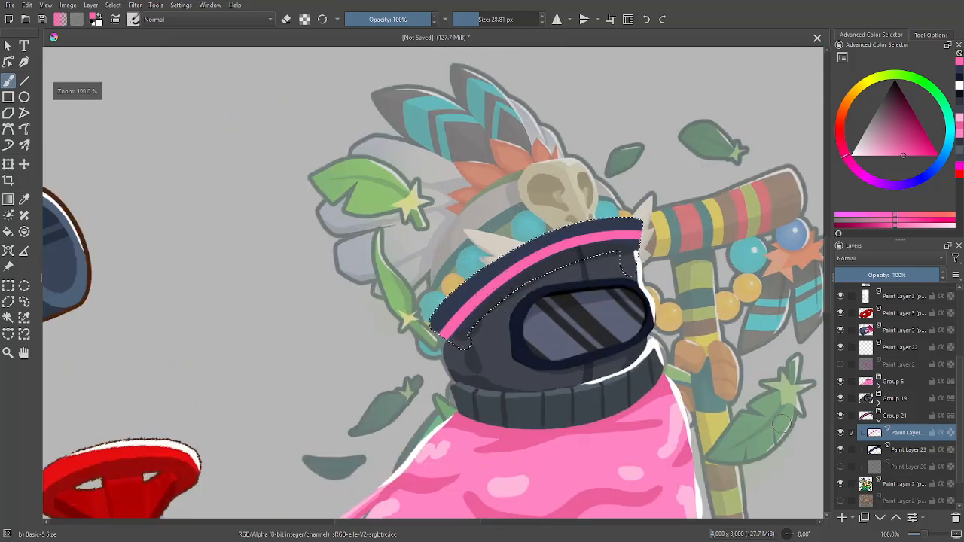
key(w)
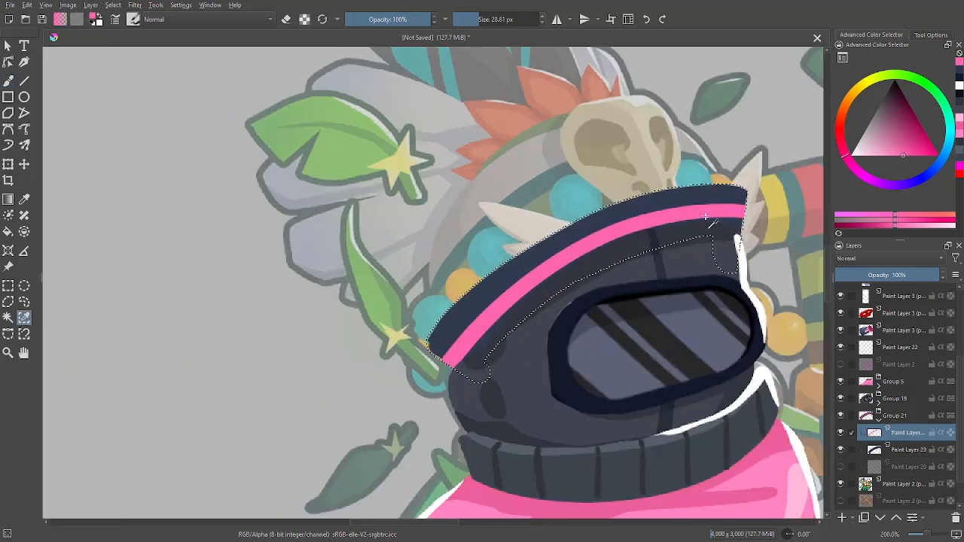
click(710, 215)
click(898, 454)
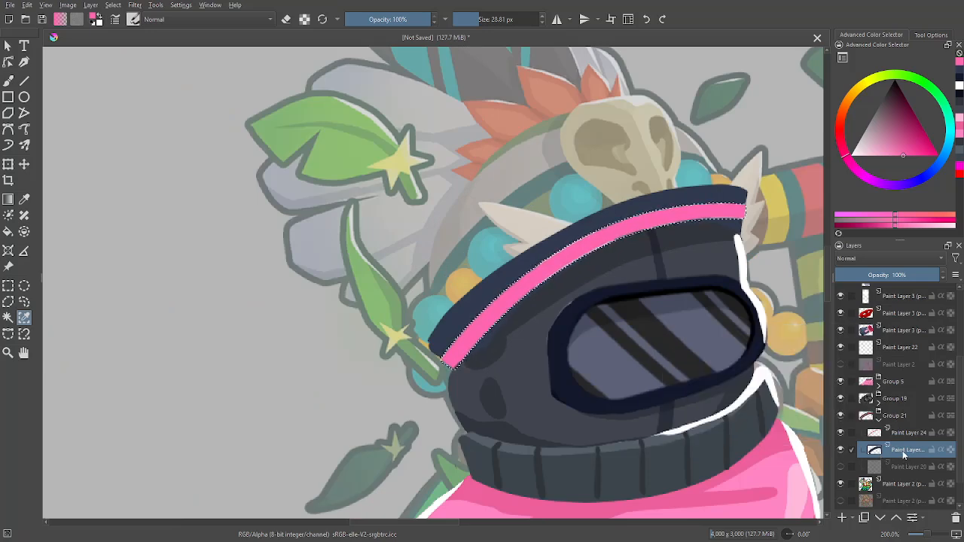
click(906, 436)
key(b)
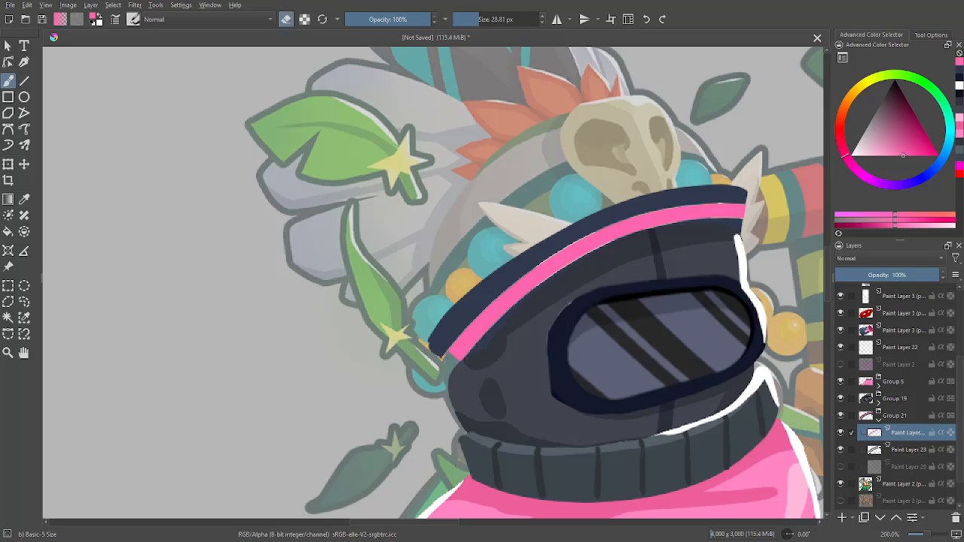
- Select the shape of the navy band pieces on Paint Layer 23
key(minus)
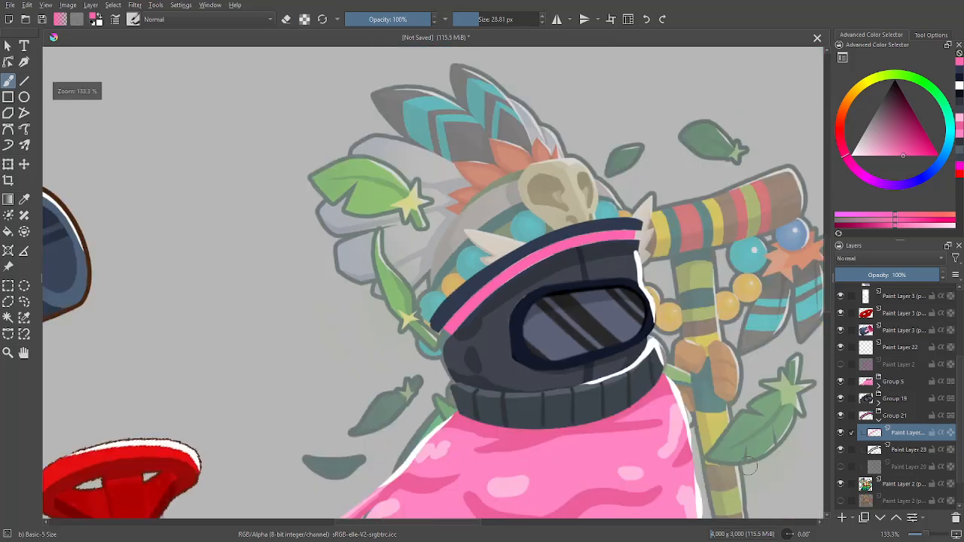
key(plus)
key(minus)
key(minus)
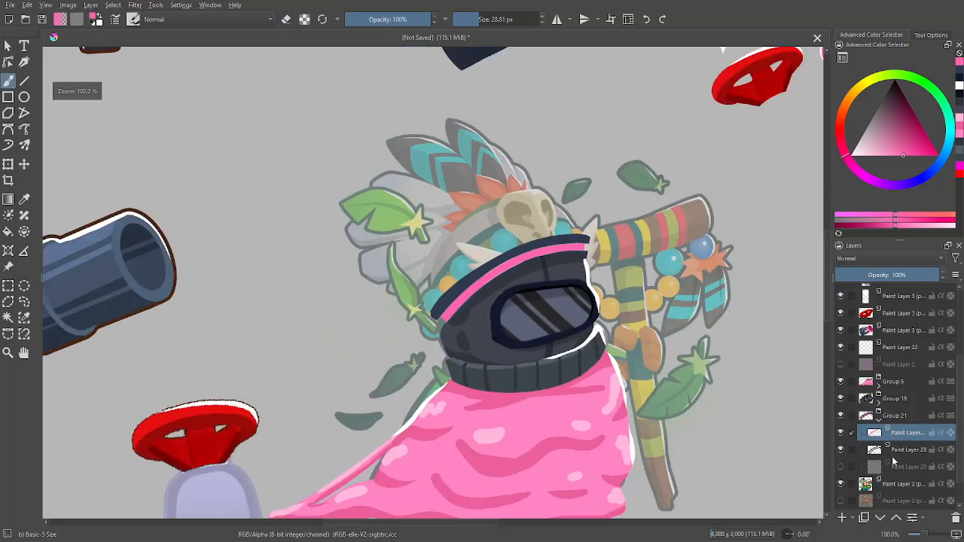
key(minus)
key(plus)
key(plus)
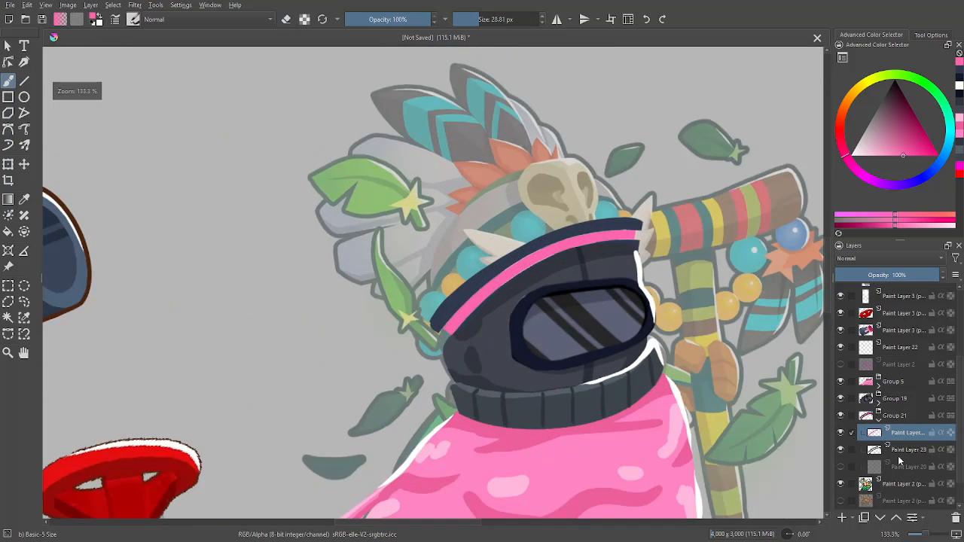
click(896, 451)
key(w)
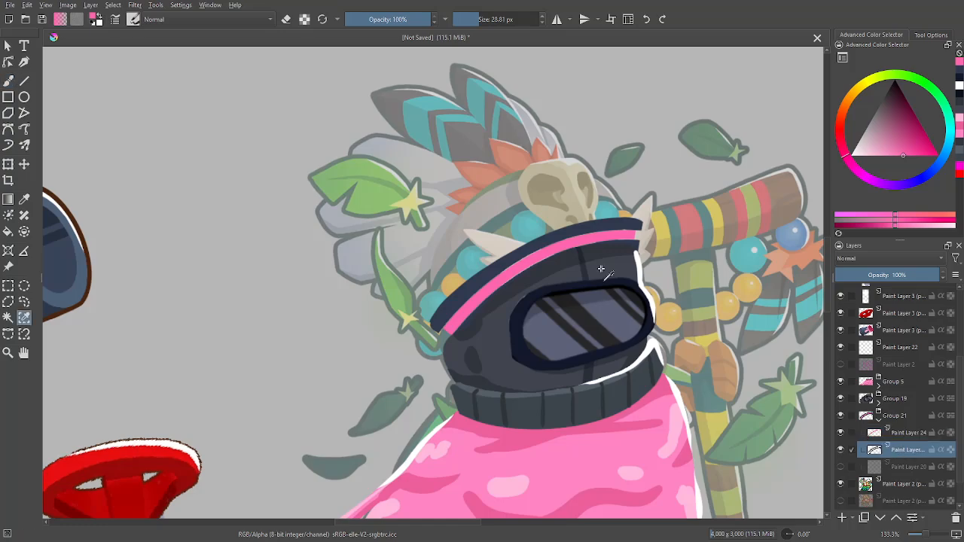
click(737, 339)
- Add a new paint layer directly above Paint Layer 23, keeping the navy selection active
key(minus)
key(minus)
key(minus)
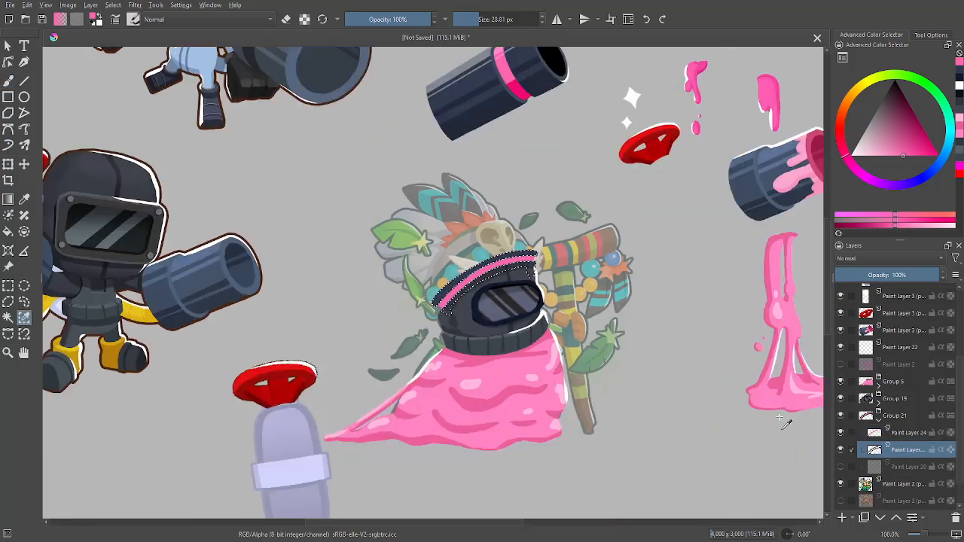
key(minus)
key(plus)
key(plus)
key(plus)
key(plus)
key(plus)
key(plus)
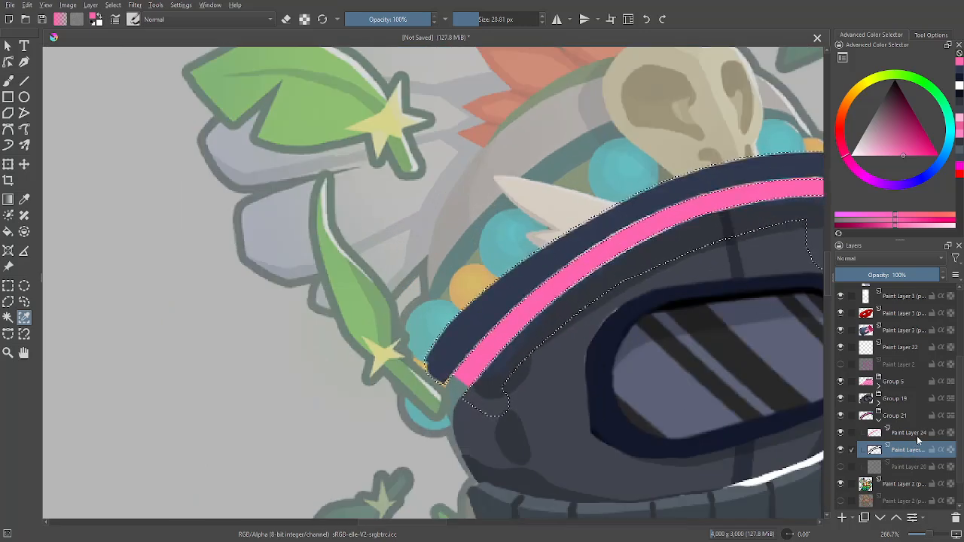
key(b)
key(Insert)
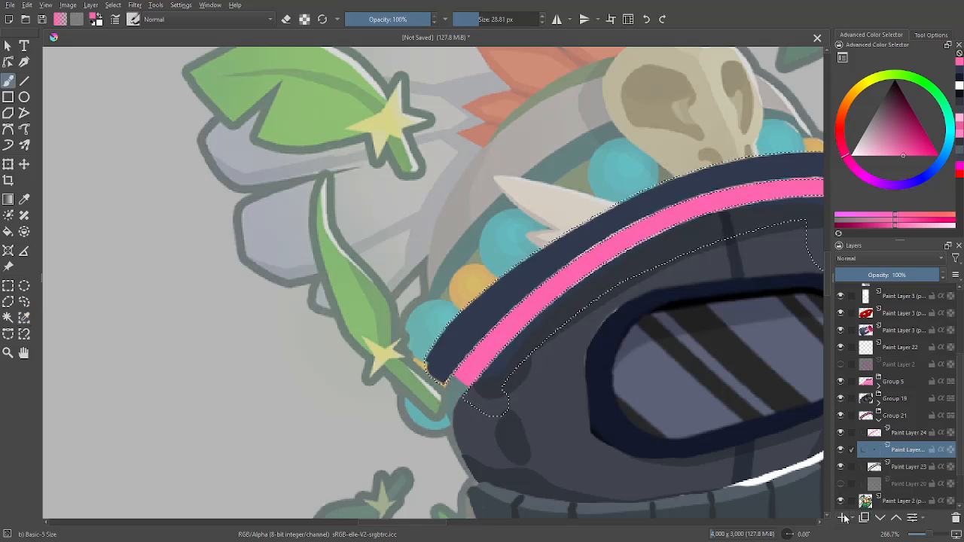
- Sample the barrel's grey-blue highlight and paint a highlight block across the navy band near its upper right end
key(minus)
key(minus)
drag(689, 242, 622, 527)
key(p)
click(536, 114)
key(b)
mouse_move(577, 312)
mouse_down()
mouse_move(547, 221)
mouse_move(560, 56)
mouse_up()
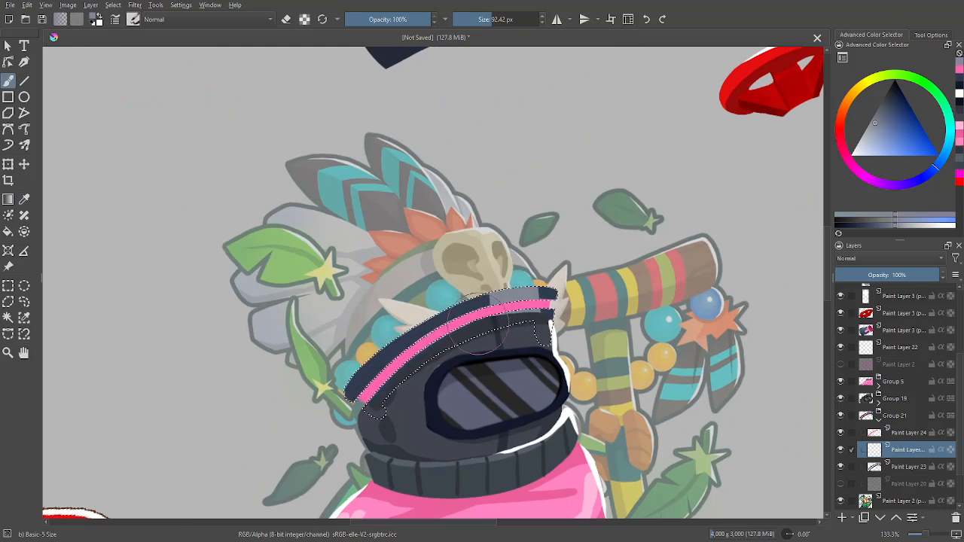
- Sample the barrel's darkest navy and paint shadow blocks on the lower left part of the band, then clear the selection
drag(550, 158, 555, 344)
key(p)
click(469, 208)
key(b)
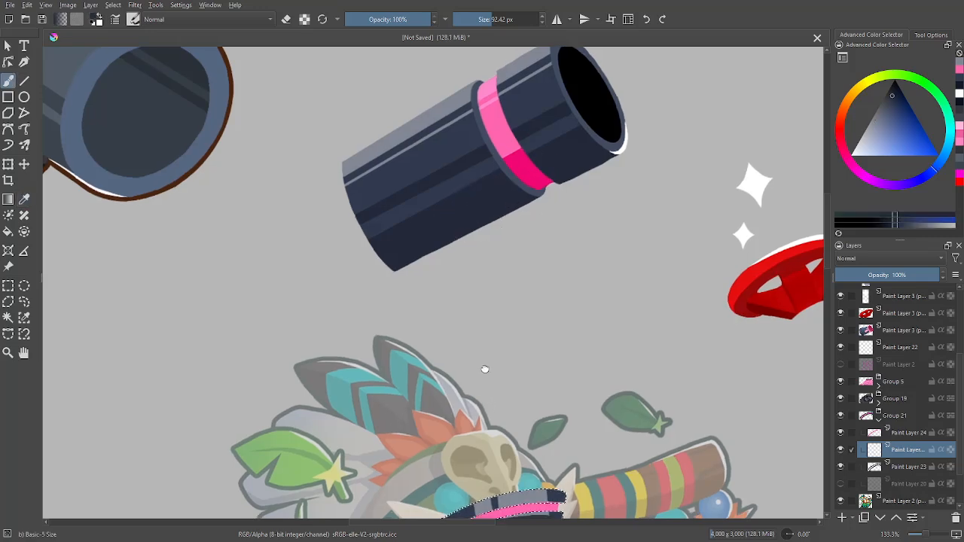
drag(484, 370, 492, 158)
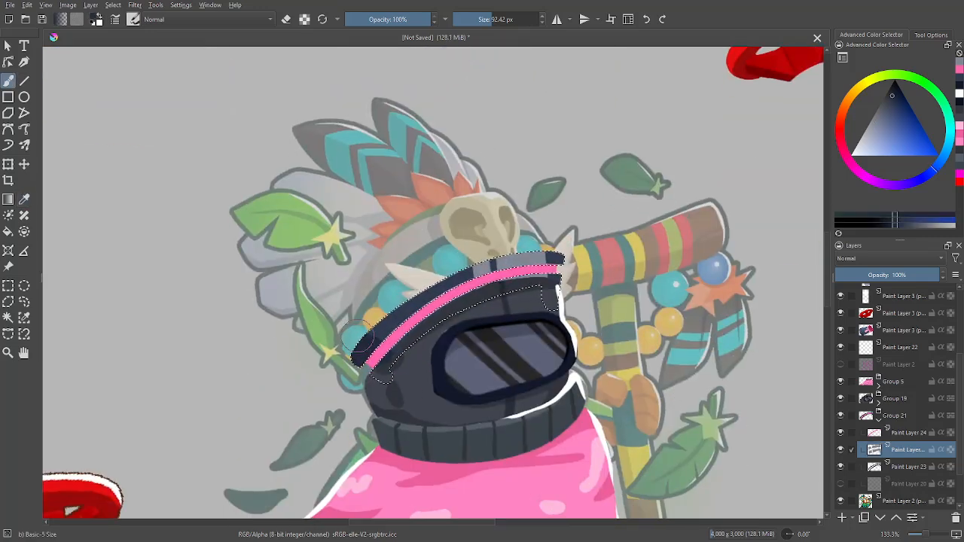
drag(360, 337, 422, 384)
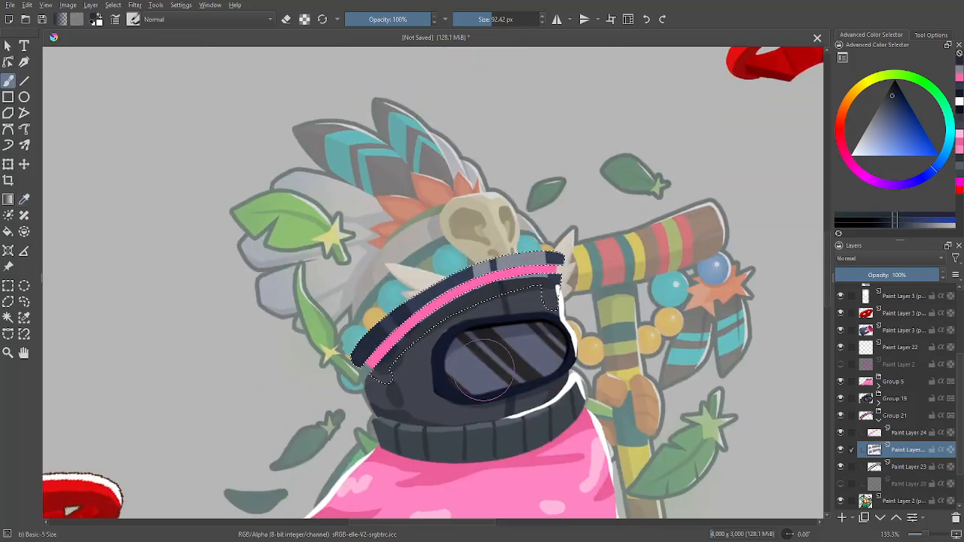
scroll(470, 347, down, 5)
scroll(479, 362, up, 5)
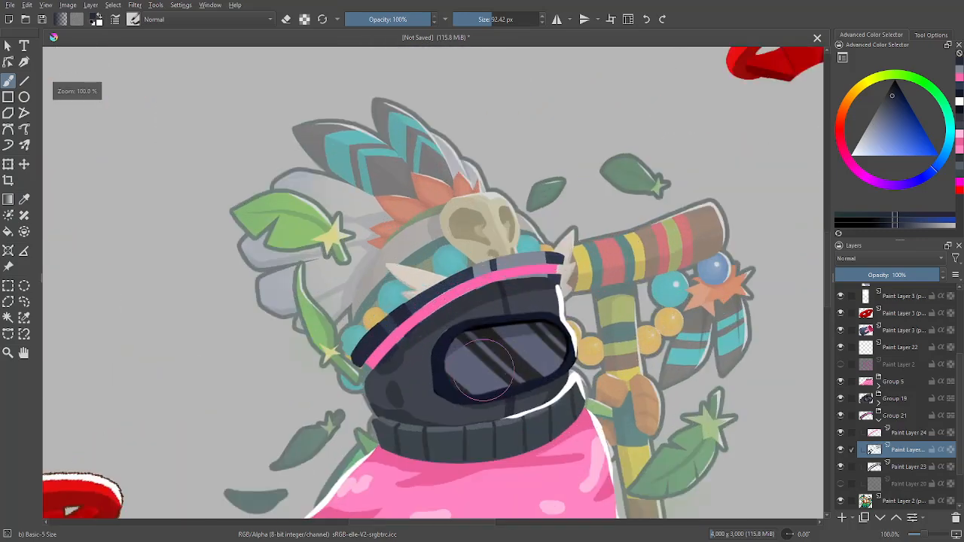
- Select the shape of the pink stripe on Paint Layer 24 and add a new paint layer above it
click(900, 432)
click(24, 317)
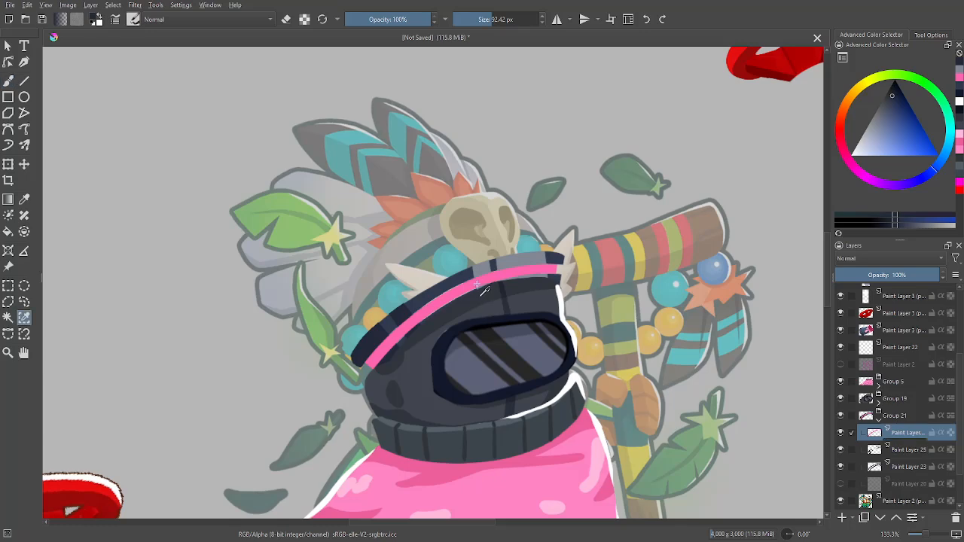
key(b)
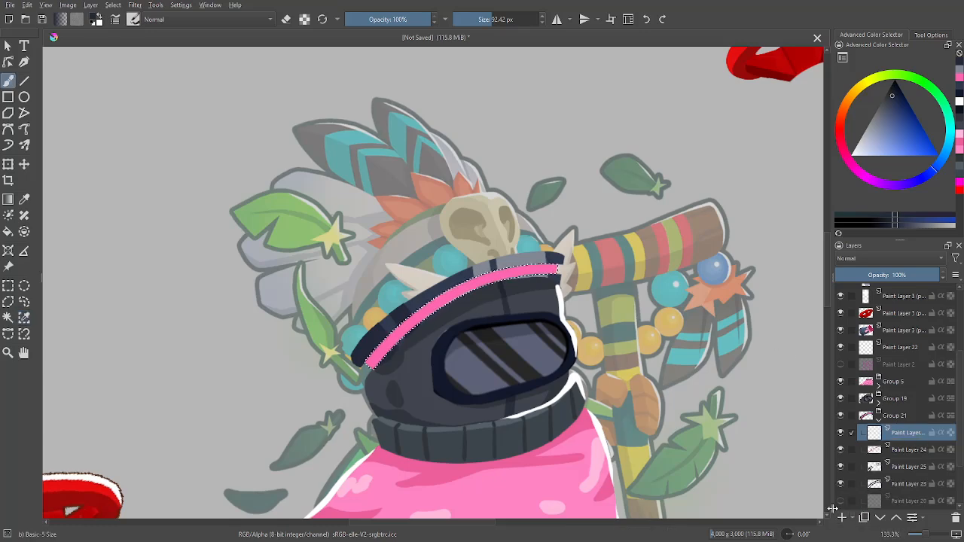
- Sample the barrel band's deep magenta and paint a shadow over the lower left part of the pink stripe
scroll(671, 384, down, 2)
scroll(680, 420, up, 3)
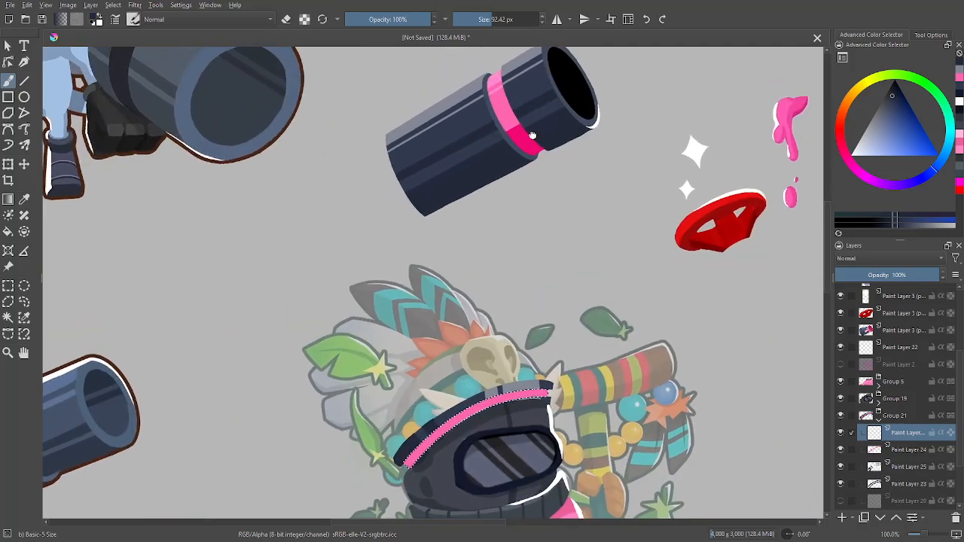
drag(533, 135, 535, 143)
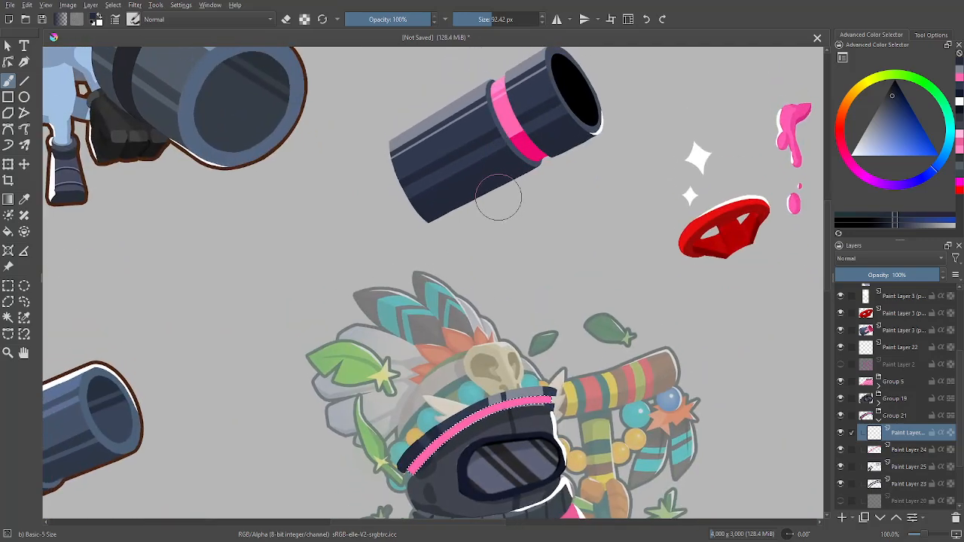
drag(519, 187, 527, 218)
ctrl+click(536, 170)
drag(542, 264, 514, 151)
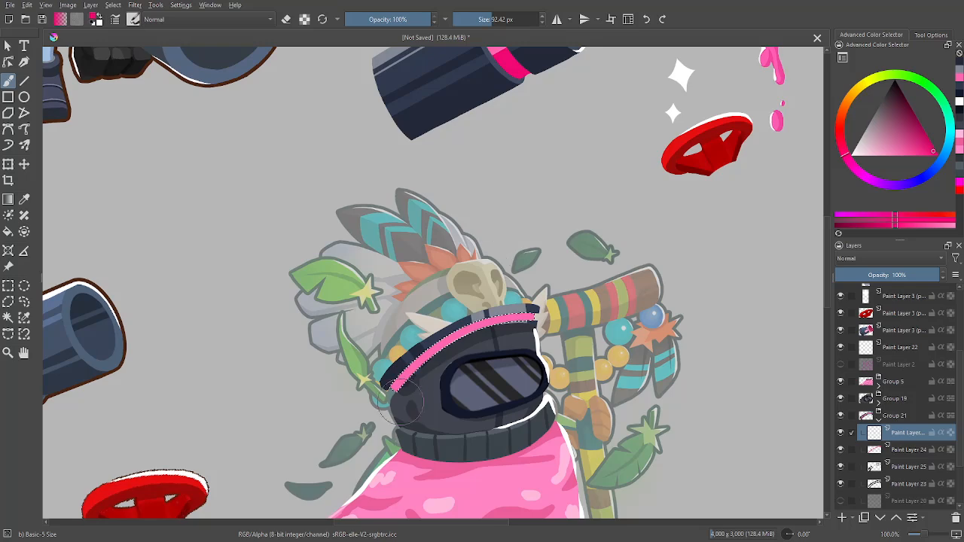
- Sample the barrel band's pale pink, paint a highlight on the upper right part of the stripe, and clear the selection
mouse_move(473, 189)
mouse_down()
mouse_move(490, 320)
mouse_move(472, 223)
mouse_up()
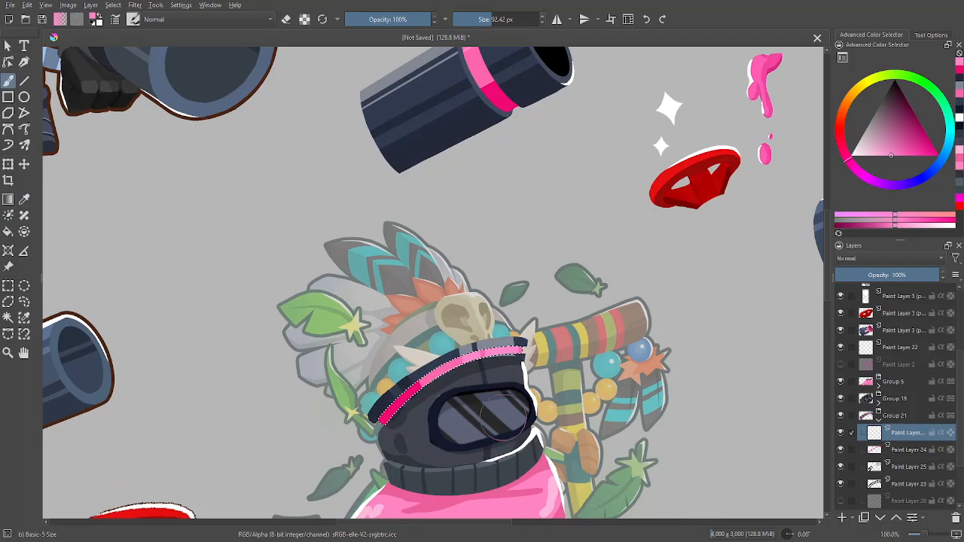
scroll(497, 441, down, 3)
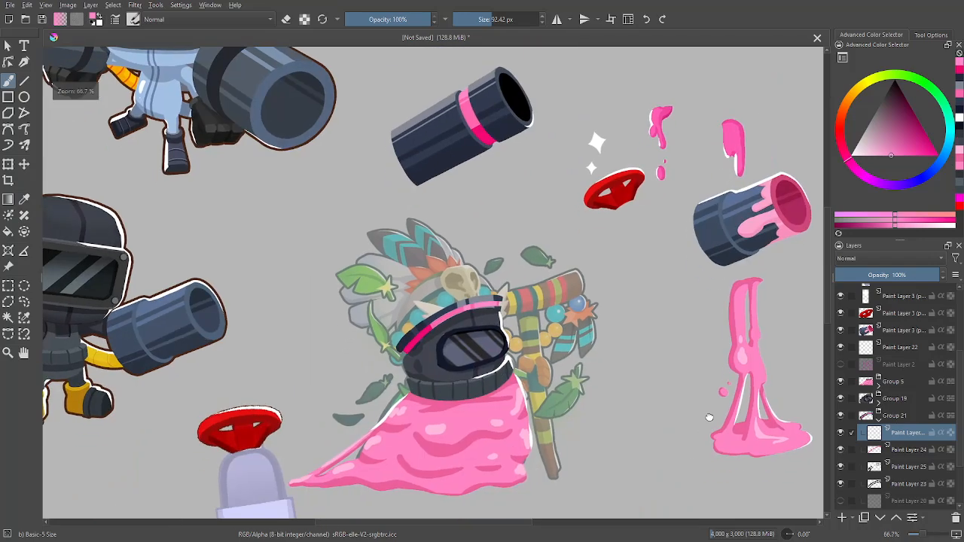
key(ctrl+plus)
key(ctrl+plus)
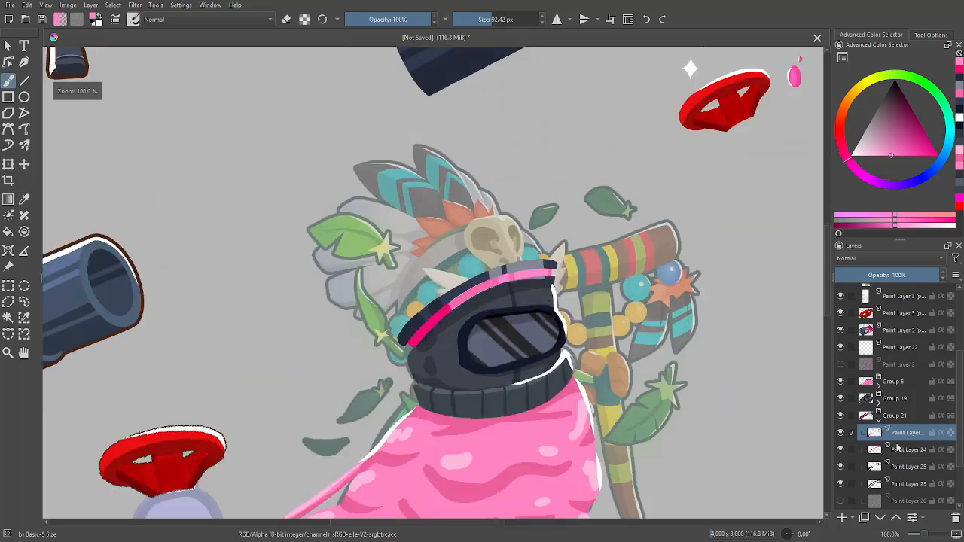
key(ctrl+minus)
key(ctrl+minus)
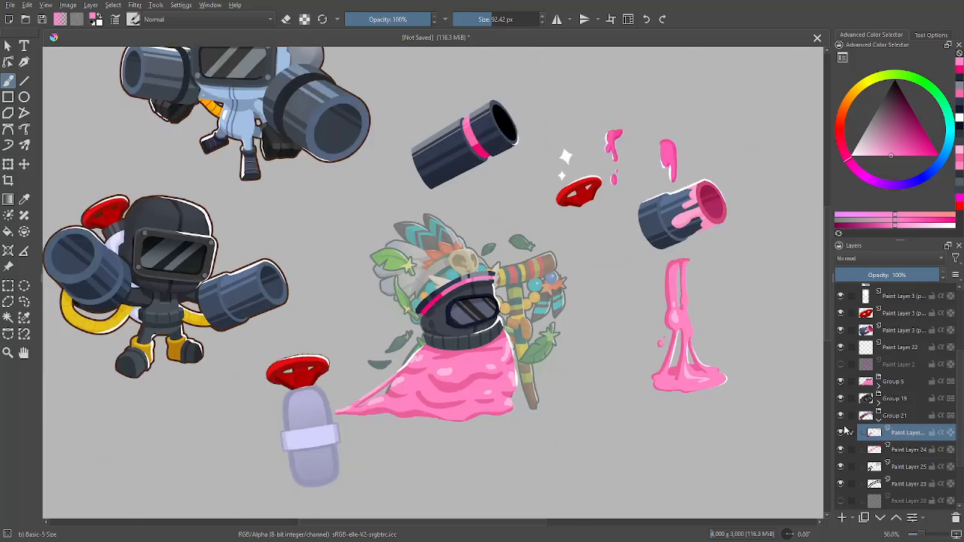
- Collapse Group 21 and add a new paint layer beneath it inside its own clipping group
key(ctrl+plus)
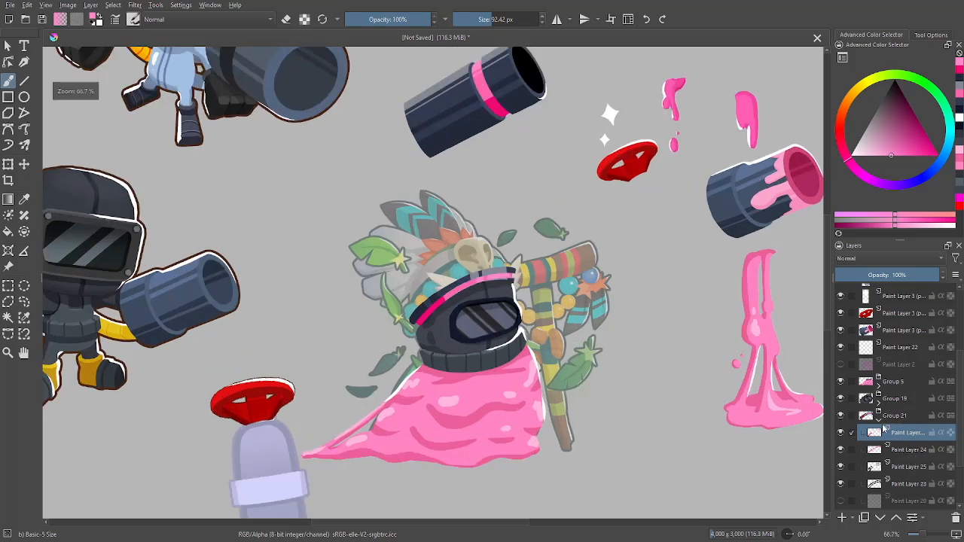
click(879, 421)
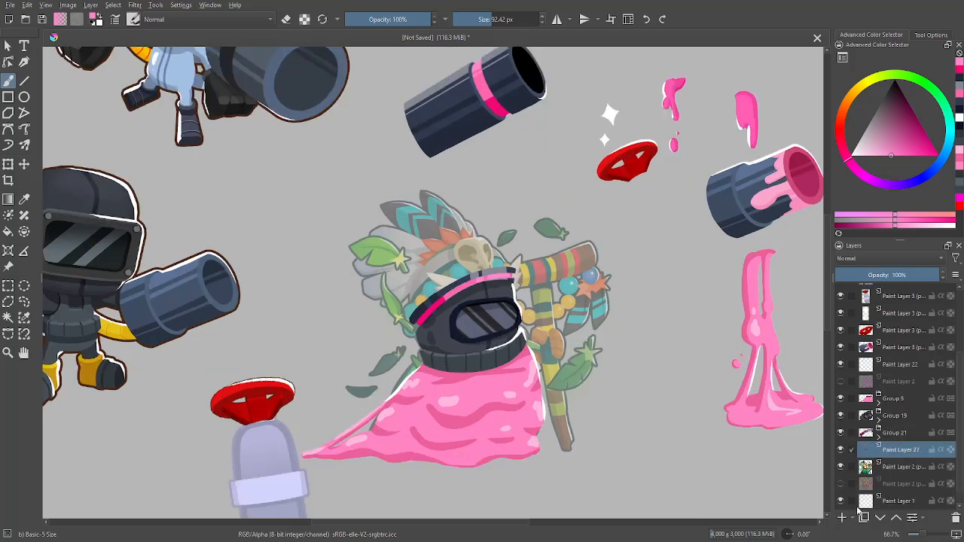
key(ctrl+shift+g)
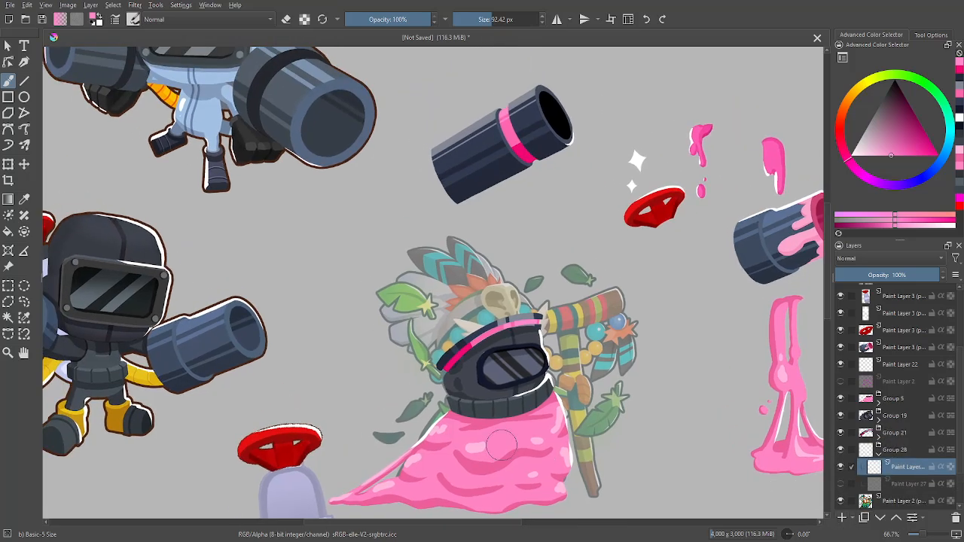
- Sample the cape's light pink and paint a filled, lumpy slime mound rising from behind the navy band over the headdress
ctrl+click(501, 445)
drag(501, 445, 510, 384)
key(ctrl+plus)
key(ctrl+plus)
drag(533, 190, 516, 247)
mouse_move(448, 225)
mouse_down()
mouse_move(482, 210)
mouse_move(506, 212)
mouse_move(518, 243)
mouse_move(628, 292)
mouse_move(452, 235)
mouse_move(446, 220)
mouse_move(451, 248)
mouse_move(433, 301)
mouse_move(457, 335)
mouse_move(441, 308)
mouse_move(454, 376)
mouse_up()
drag(571, 314, 552, 272)
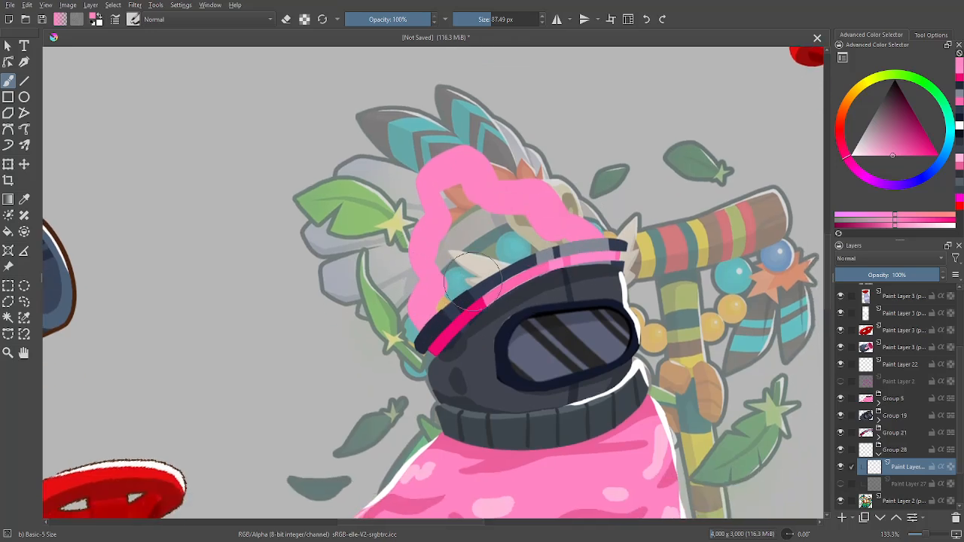
mouse_move(478, 280)
mouse_down()
mouse_move(450, 228)
mouse_move(451, 193)
mouse_move(441, 283)
mouse_move(447, 247)
mouse_move(476, 239)
mouse_move(483, 215)
mouse_move(500, 233)
mouse_move(516, 220)
mouse_move(551, 239)
mouse_move(523, 215)
mouse_up()
key(q)
click(526, 217)
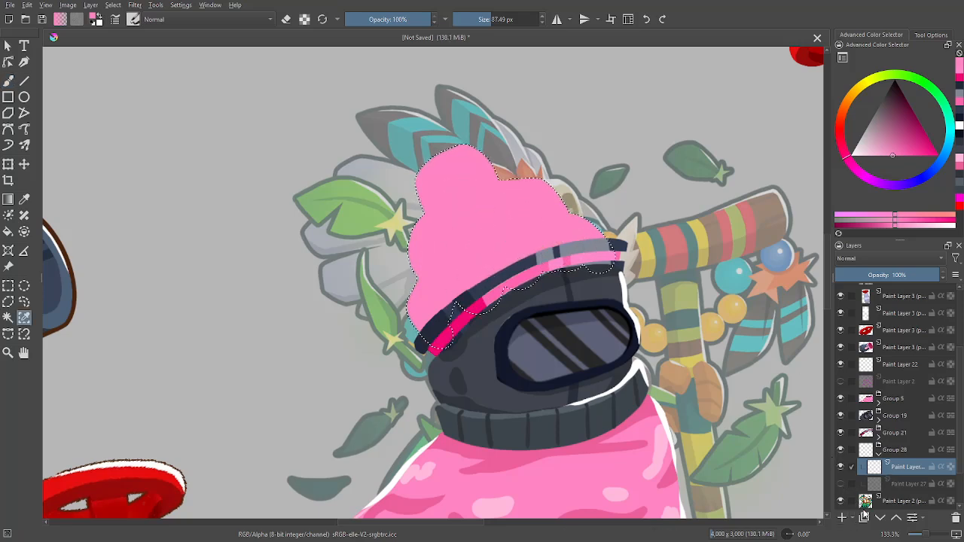
key(ctrl+shift+a)
drag(625, 405, 674, 337)
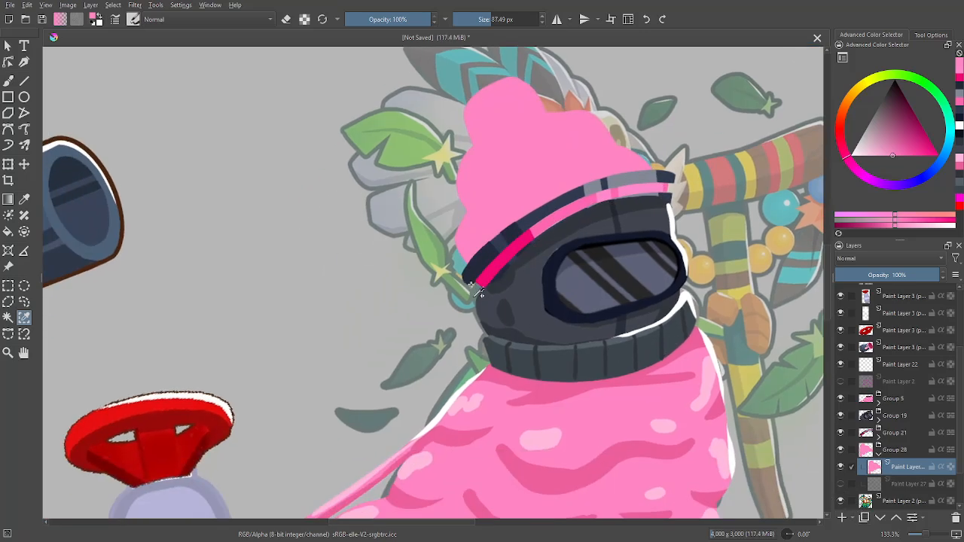
- Select the slime mound's area by its pink colour and add a new paint layer above it
click(484, 300)
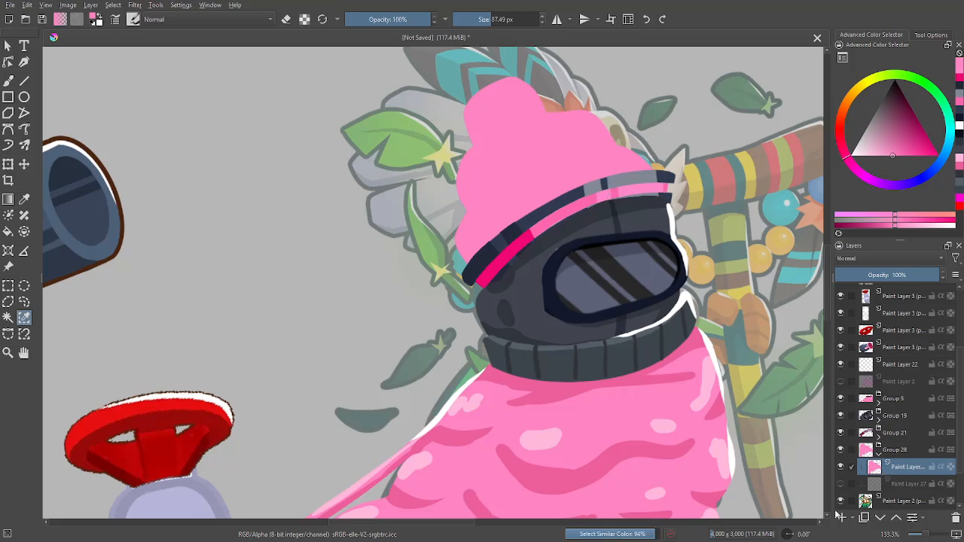
click(842, 518)
drag(661, 329, 660, 414)
key(b)
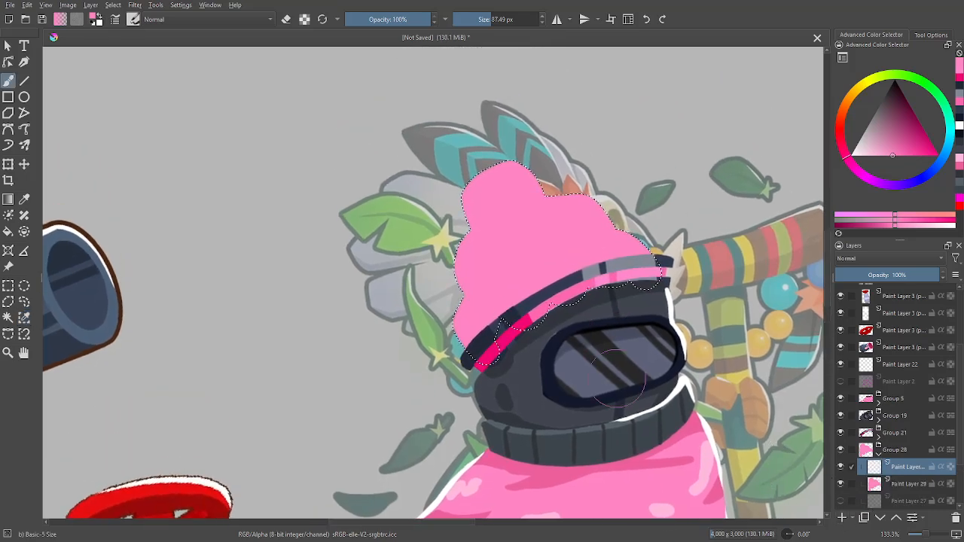
- Sample the cape's darker pink and, with a brush of about 32 px, paint swirling fold shadows and drips across the slime mound
key(minus)
key(p)
click(596, 421)
key(b)
key(plus)
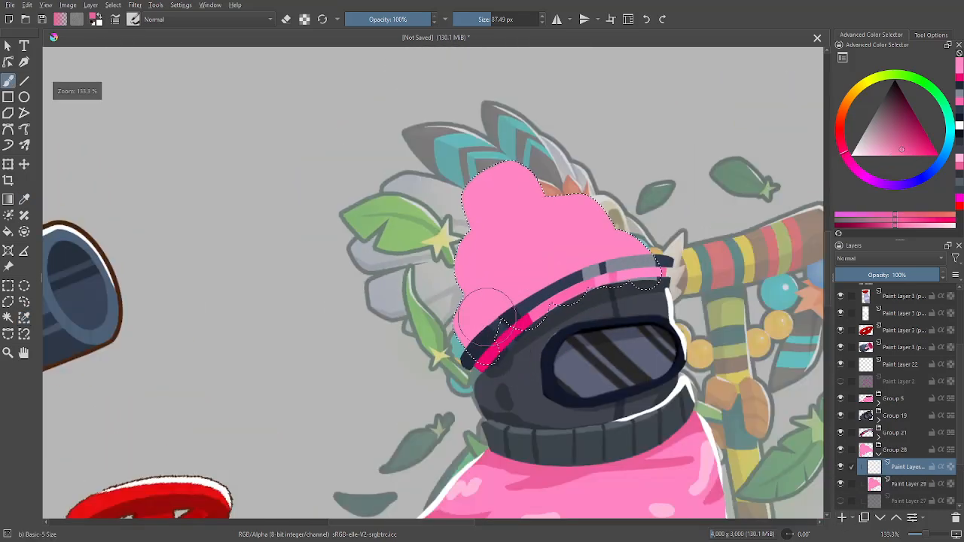
key(bracketleft)
key(bracketleft)
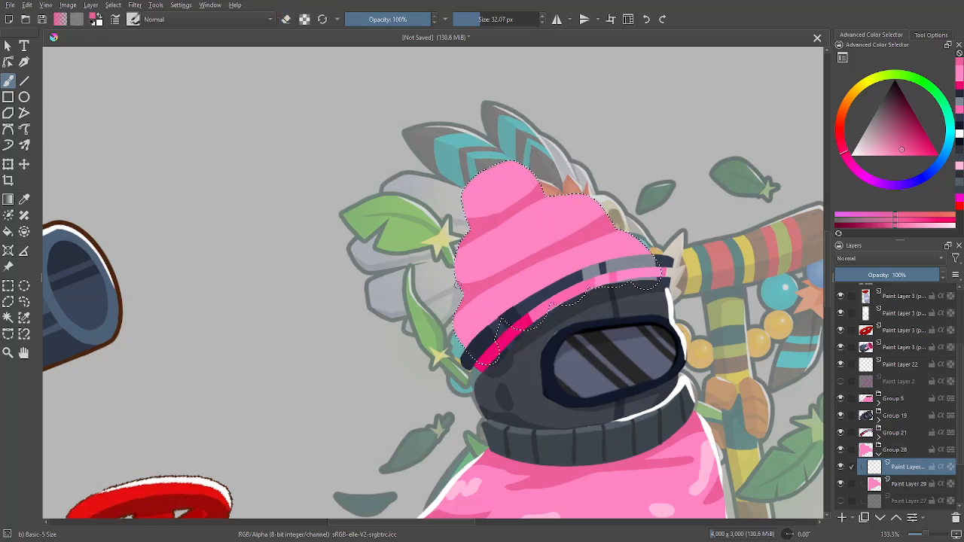
drag(598, 250, 612, 221)
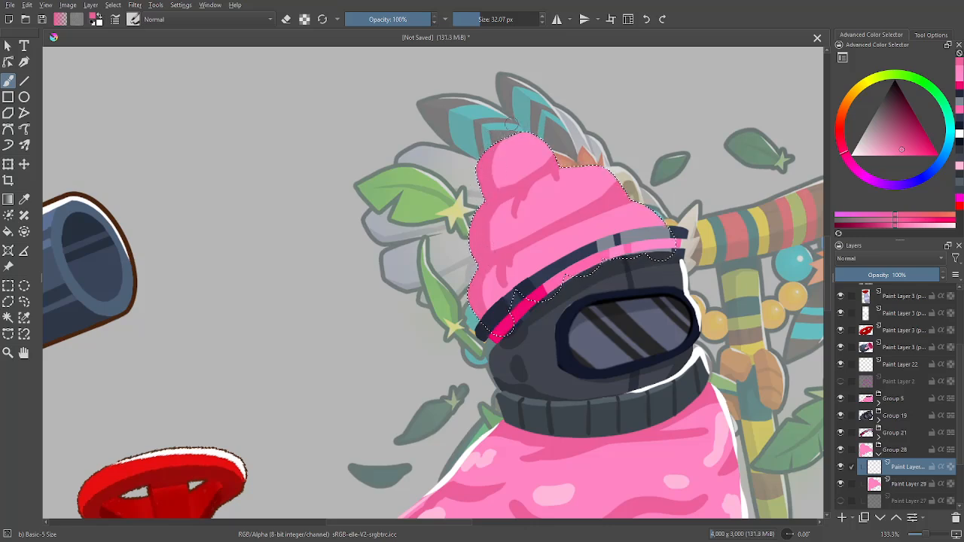
drag(515, 271, 552, 245)
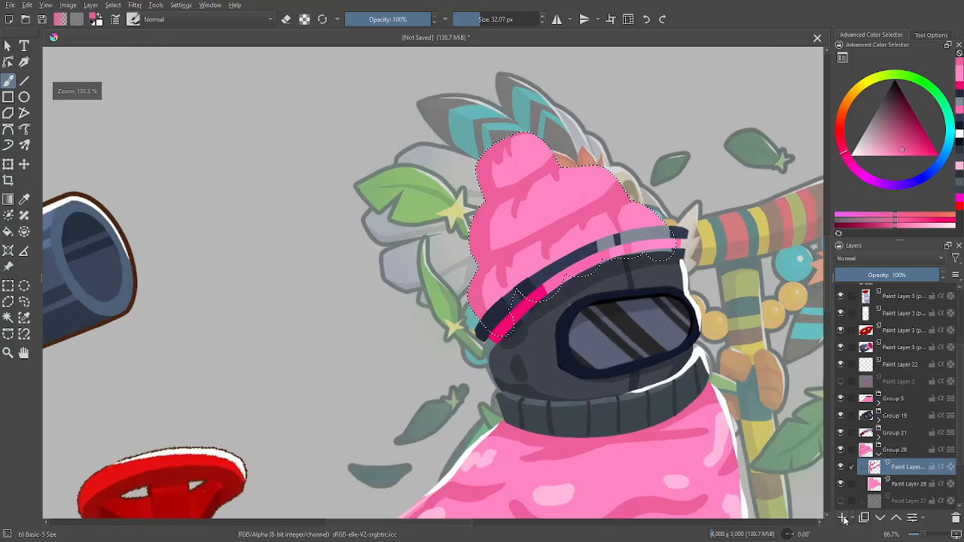
- Add another paint layer, sample the cape's pale pink, and paint glossy highlight spots on the slime mound's folds
click(843, 518)
ctrl+click(607, 427)
drag(585, 202, 570, 308)
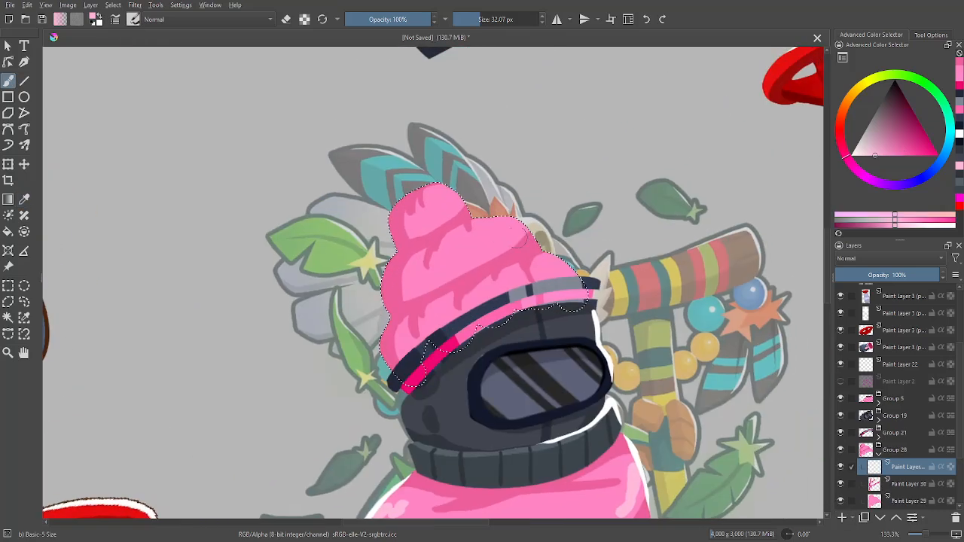
drag(483, 225, 512, 237)
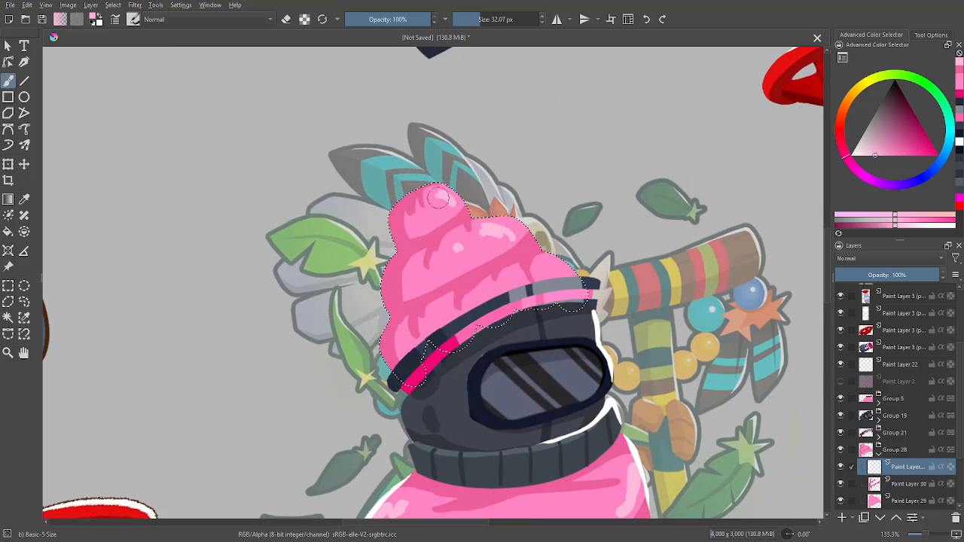
drag(554, 259, 543, 245)
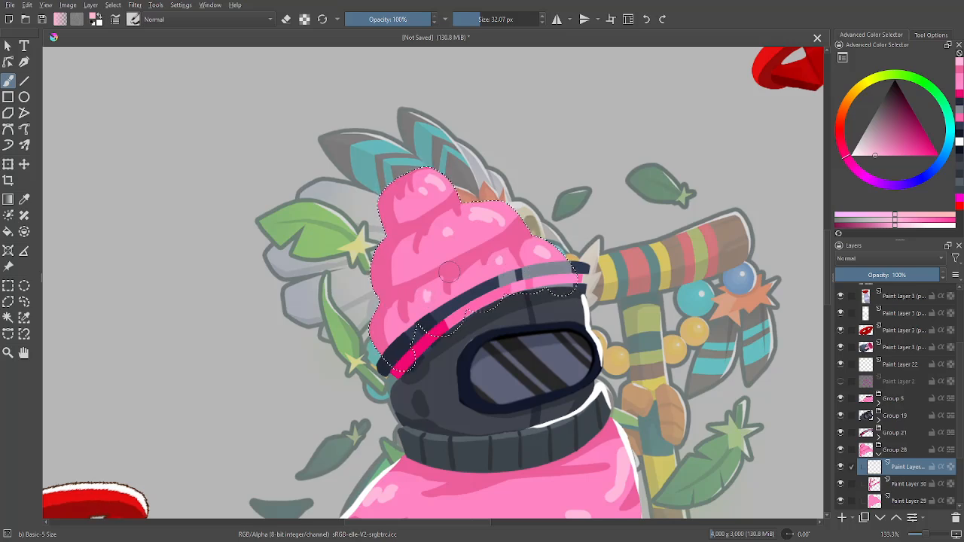
- Add another paint layer and paint a white rim light along the slime mound's right-hand edge, clearing the selection
click(842, 518)
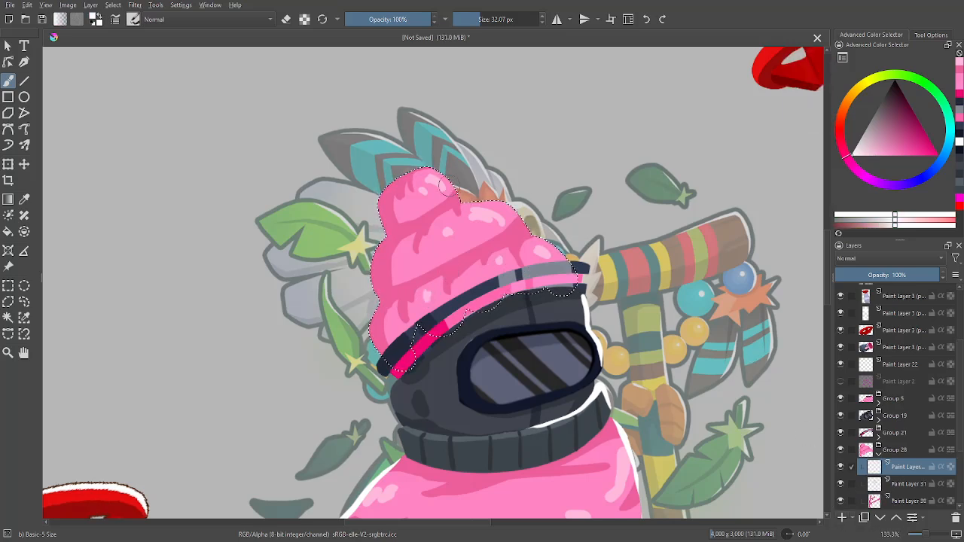
key(ctrl+z)
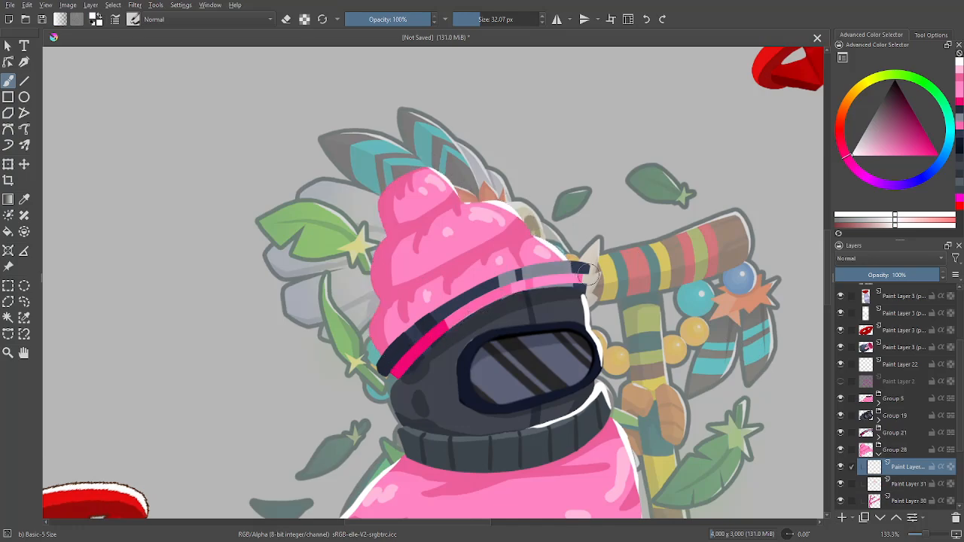
key(minus)
key(minus)
key(minus)
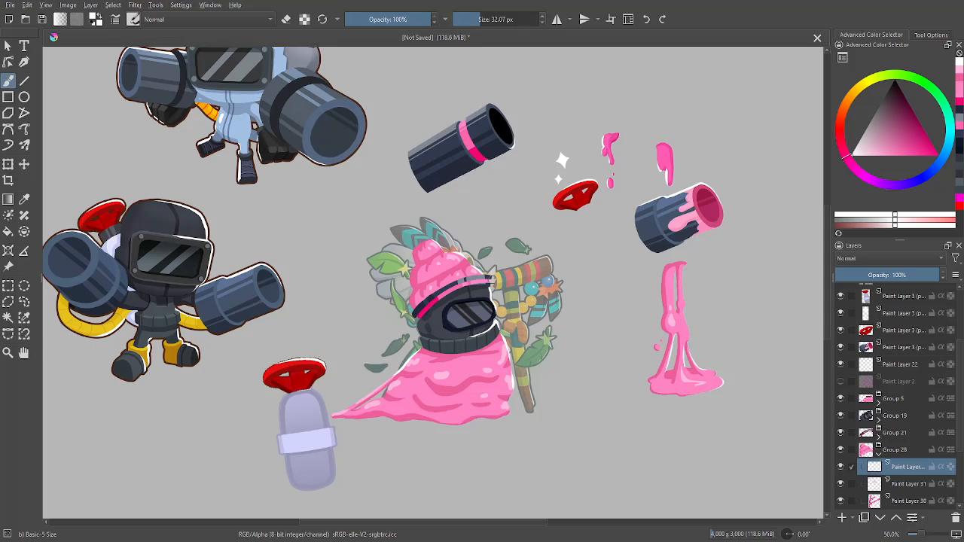
key(m)
key(m)
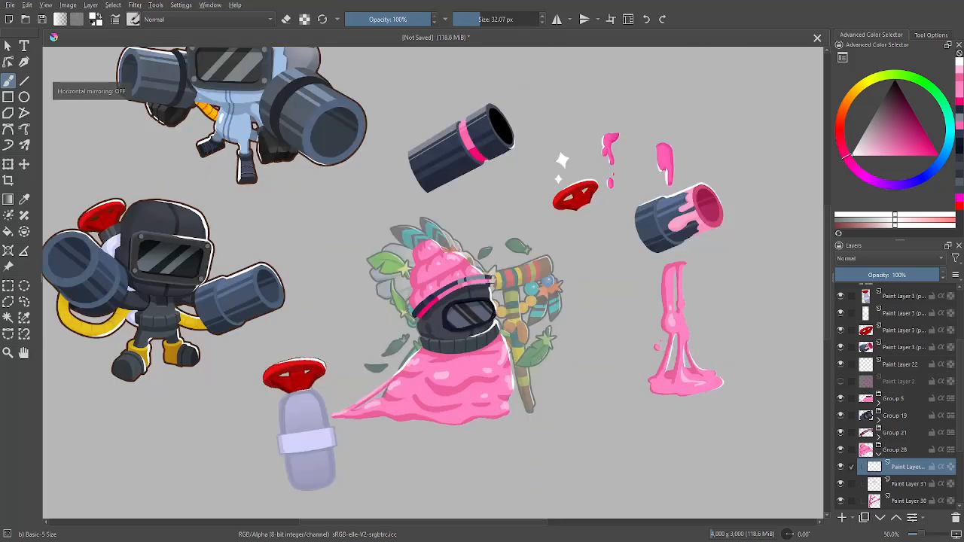
key(m)
key(m)
key(ctrl+plus)
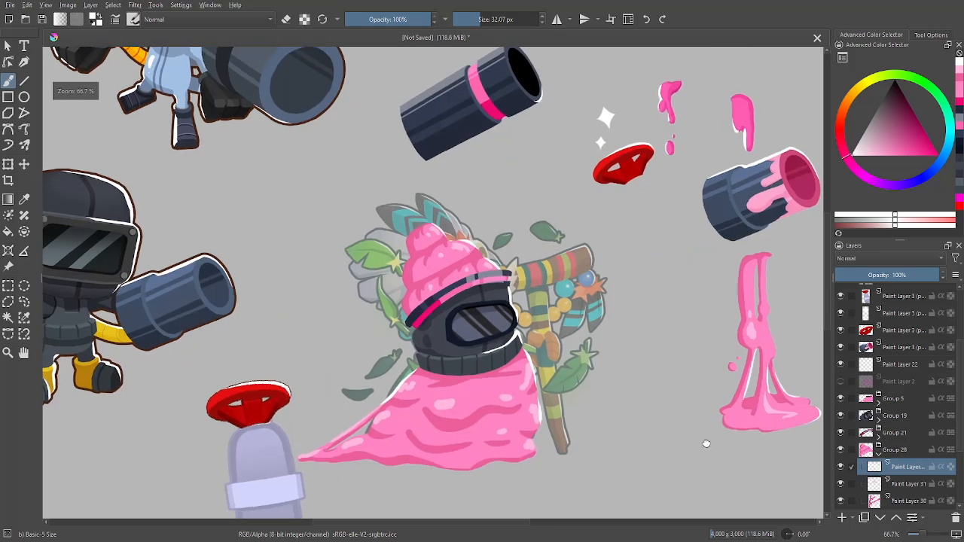
- Collapse Group 28 and add a new paint layer beneath it, above the faded reference layer
drag(706, 446, 711, 403)
click(881, 457)
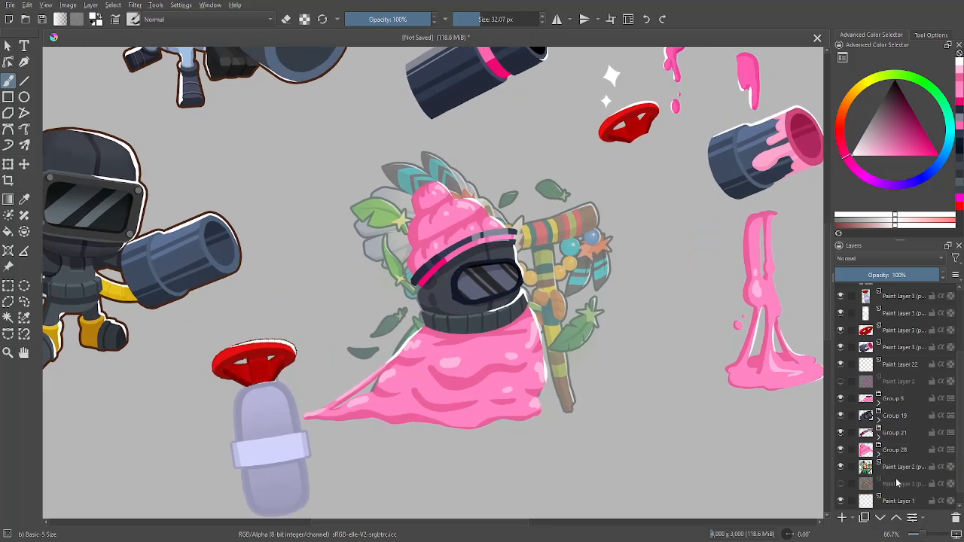
click(849, 522)
scroll(753, 477, down, 2)
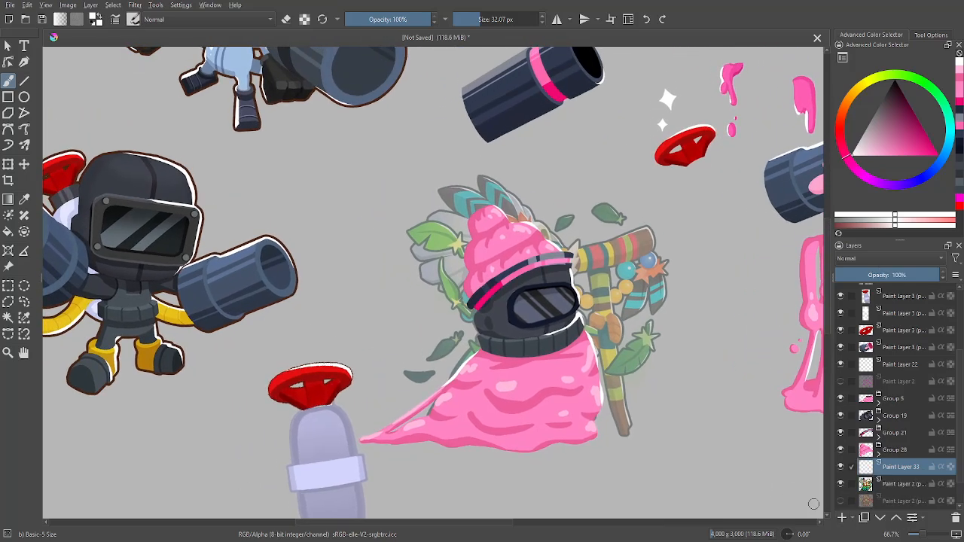
- Reorder the small red valve wheel's layer beneath Paint Layer 33, then move and rotate the wheel behind the cape's left shoulder
mouse_move(900, 332)
mouse_down()
mouse_move(904, 497)
mouse_move(908, 486)
mouse_up()
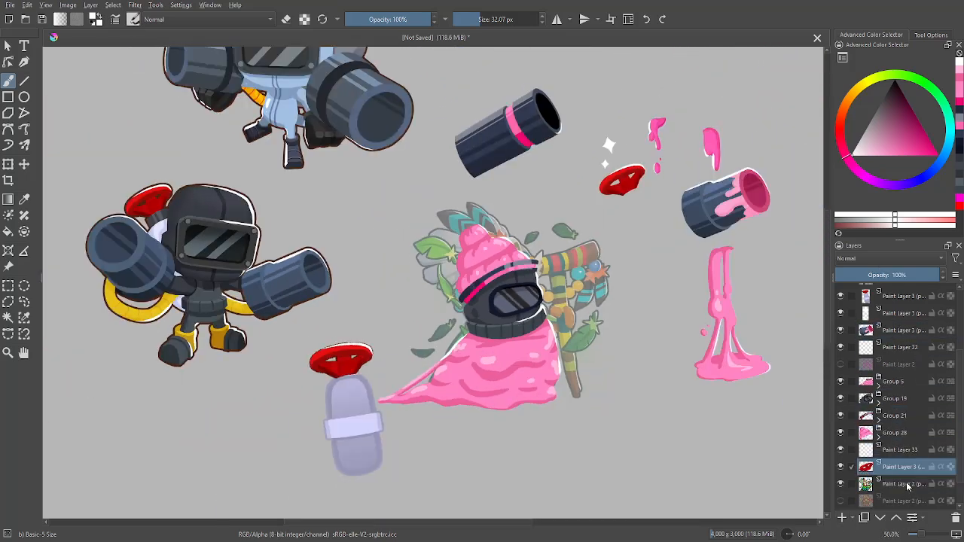
click(8, 164)
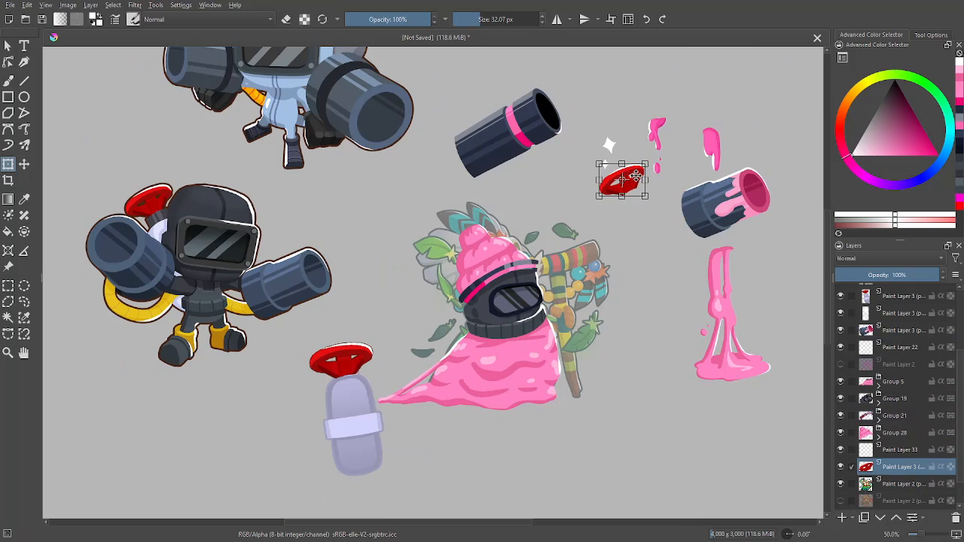
drag(622, 180, 452, 312)
mouse_move(444, 345)
mouse_down()
mouse_move(429, 350)
mouse_move(451, 324)
mouse_up()
key(Return)
key(b)
drag(542, 265, 487, 269)
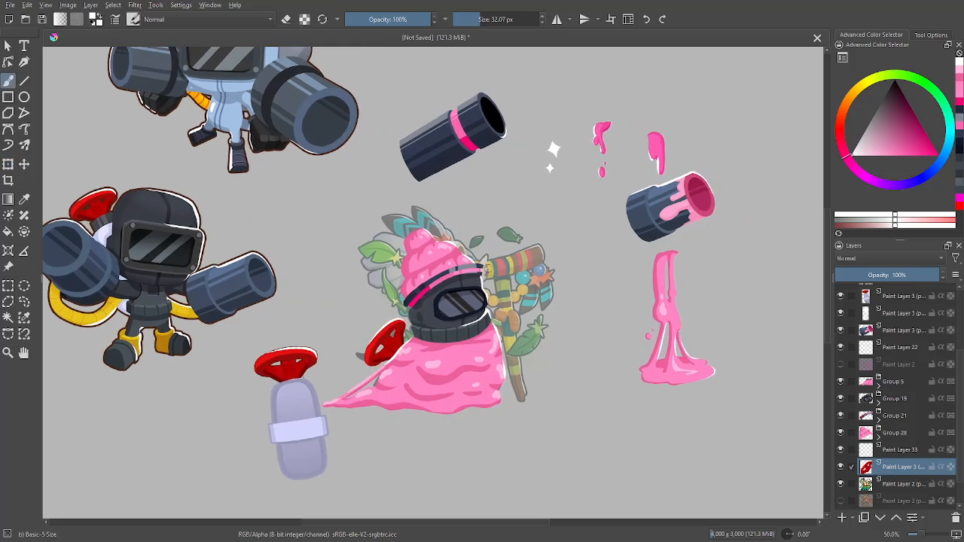
- Hide and reshow the Paint Layer 3 copy above the barrel layer to identify its contents, and reselect Paint Layer 33
scroll(693, 333, up, 3)
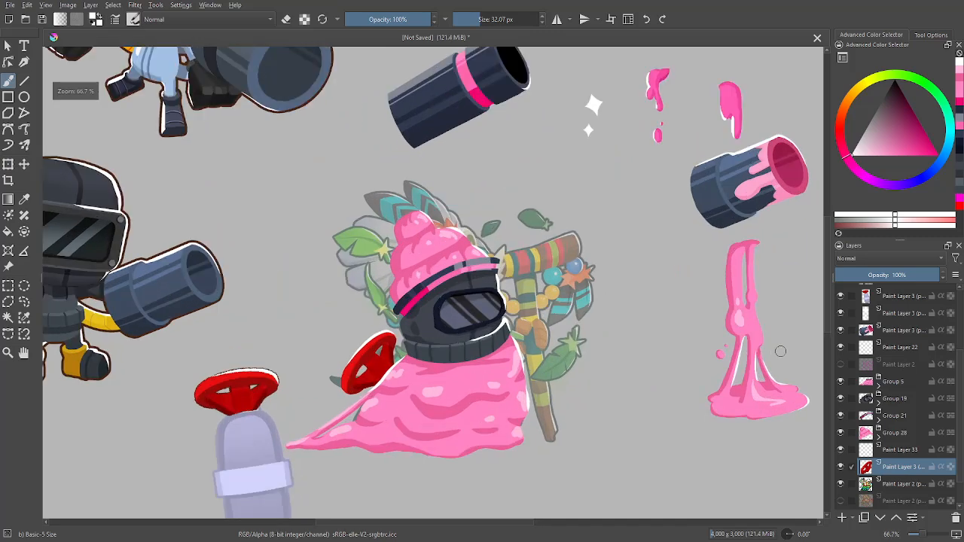
scroll(753, 419, down, 3)
drag(804, 461, 863, 512)
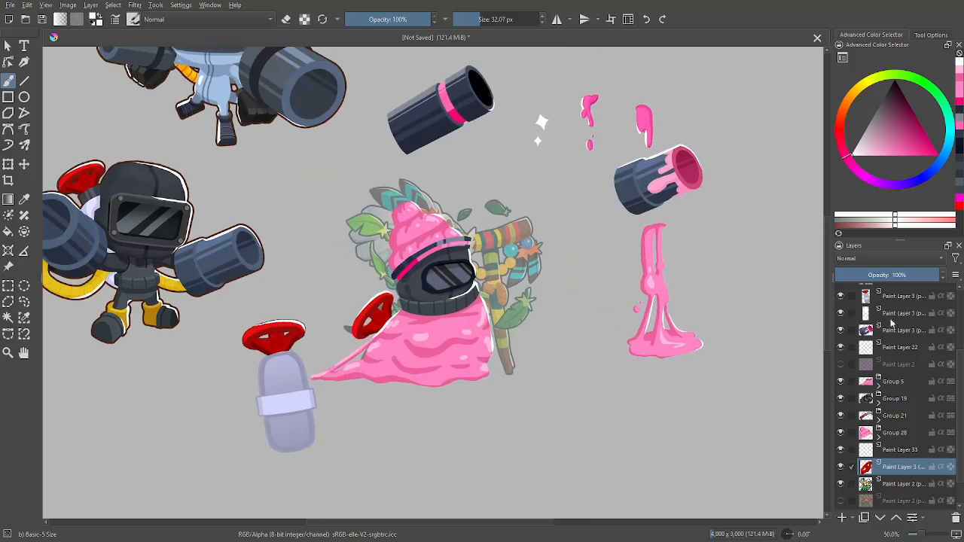
click(901, 317)
click(841, 314)
click(841, 314)
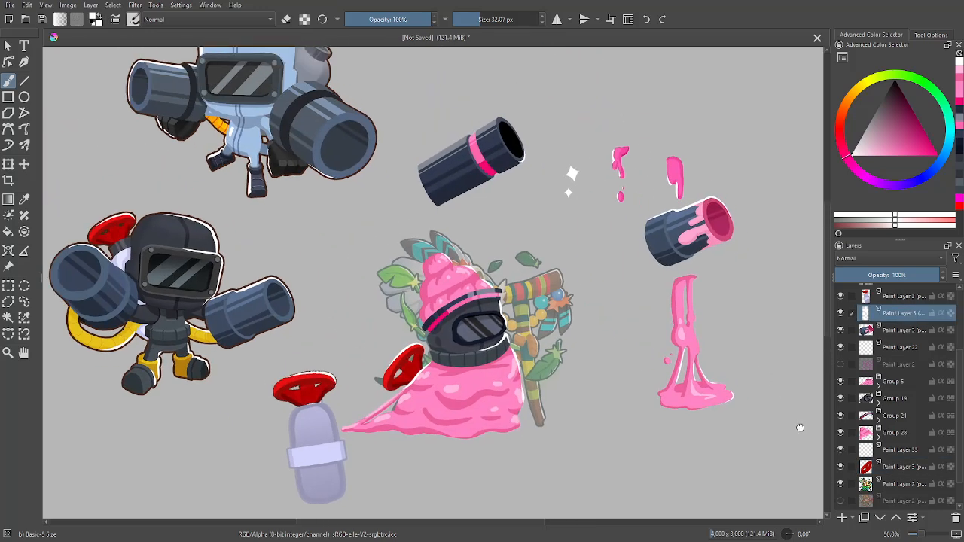
scroll(961, 372, down, 2)
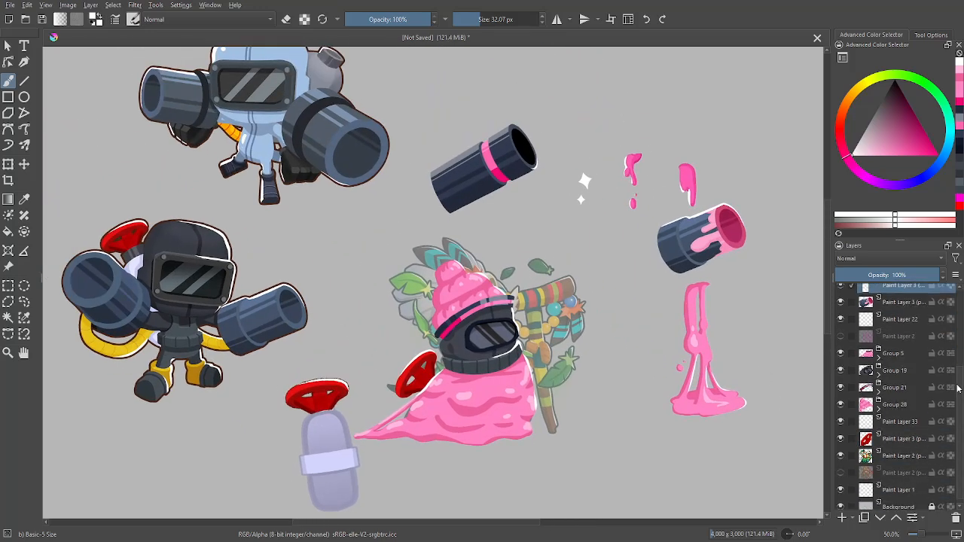
click(899, 424)
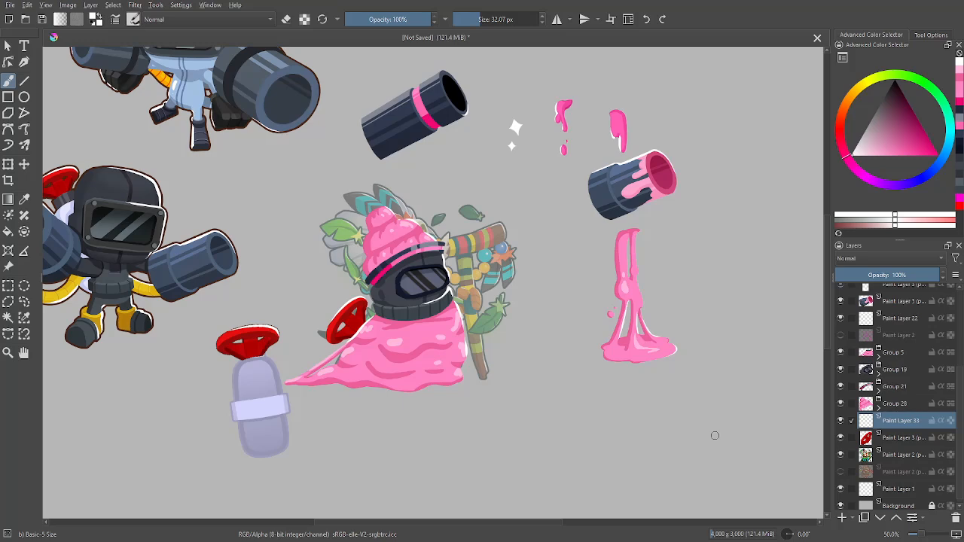
- Activate the faded reference layer and outline the orange hands gripping the staff with a polygonal selection
click(902, 456)
scroll(493, 331, up, 5)
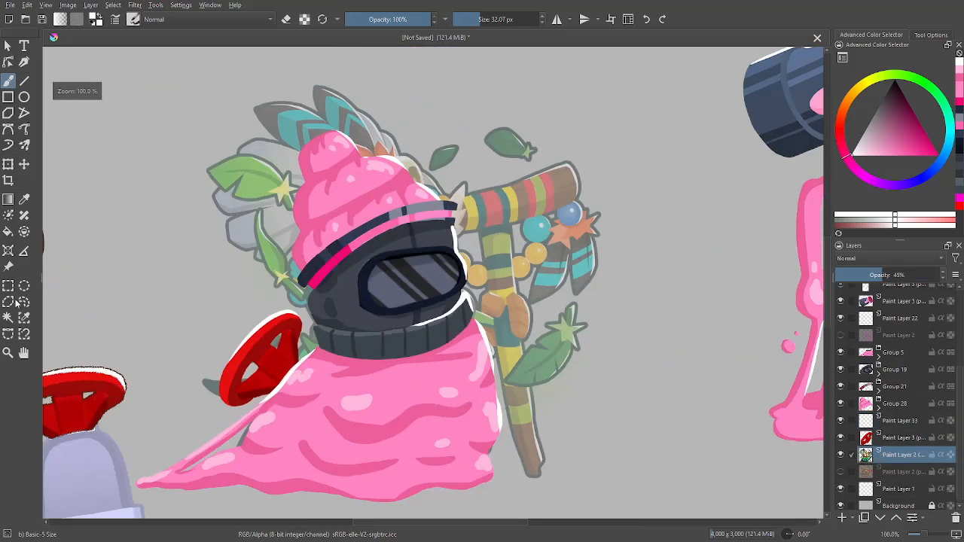
click(8, 301)
scroll(493, 331, up, 2)
scroll(493, 332, up, 2)
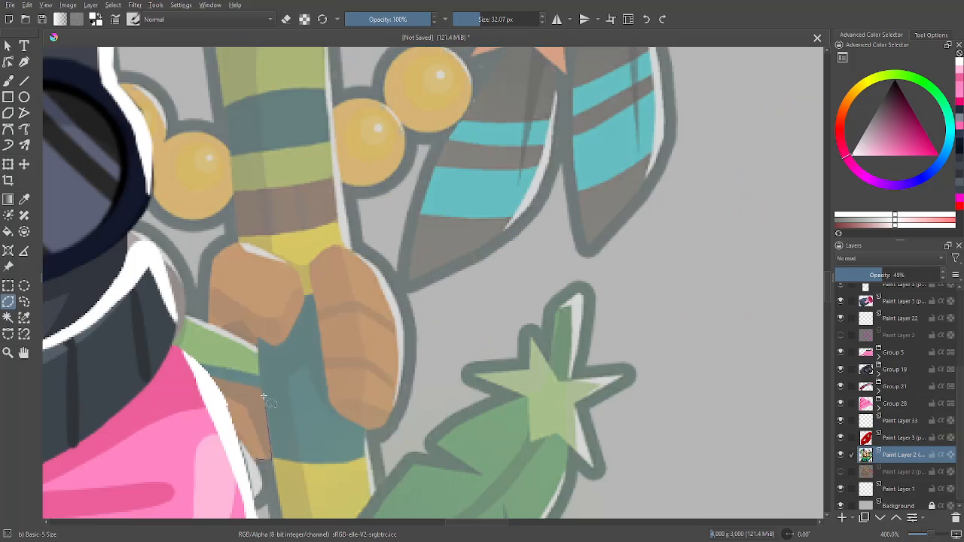
click(241, 375)
click(241, 341)
click(273, 346)
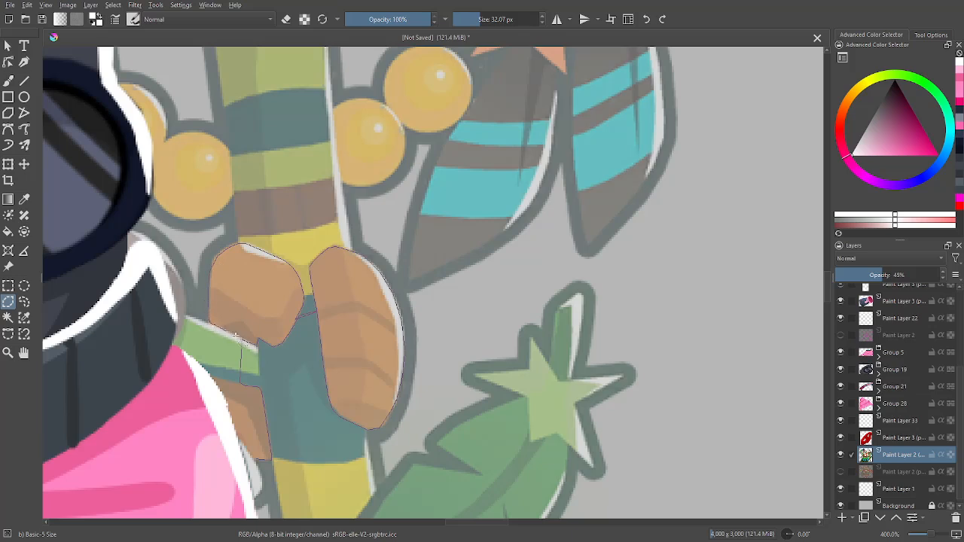
click(239, 377)
double_click(251, 452)
- Put the selected hands on their own layer at 100% opacity, placed above the red valve wheel's layer
key(minus)
key(minus)
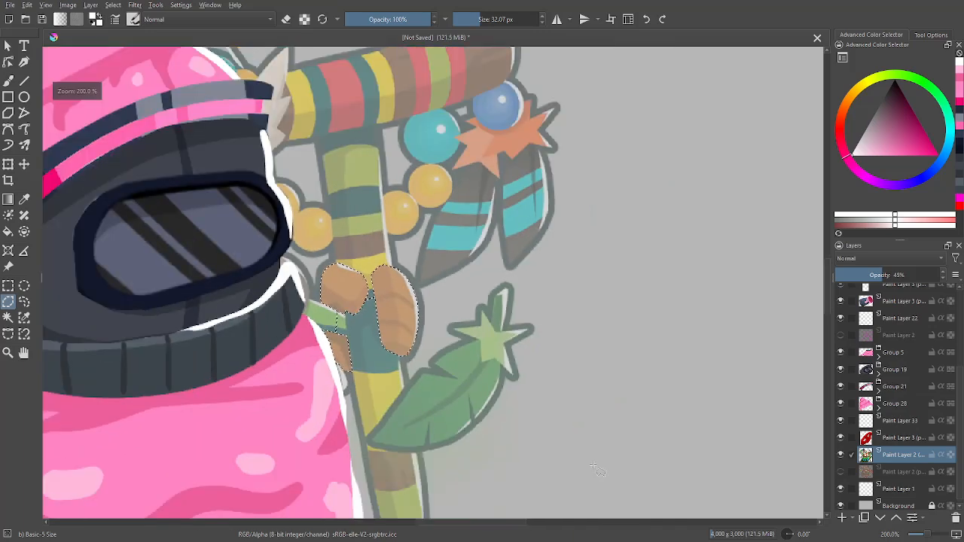
key(minus)
key(minus)
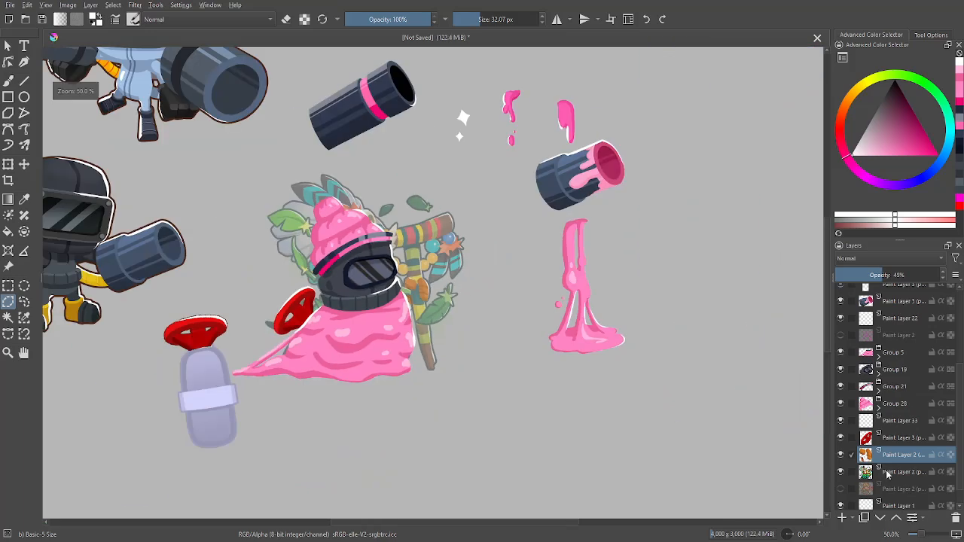
click(908, 275)
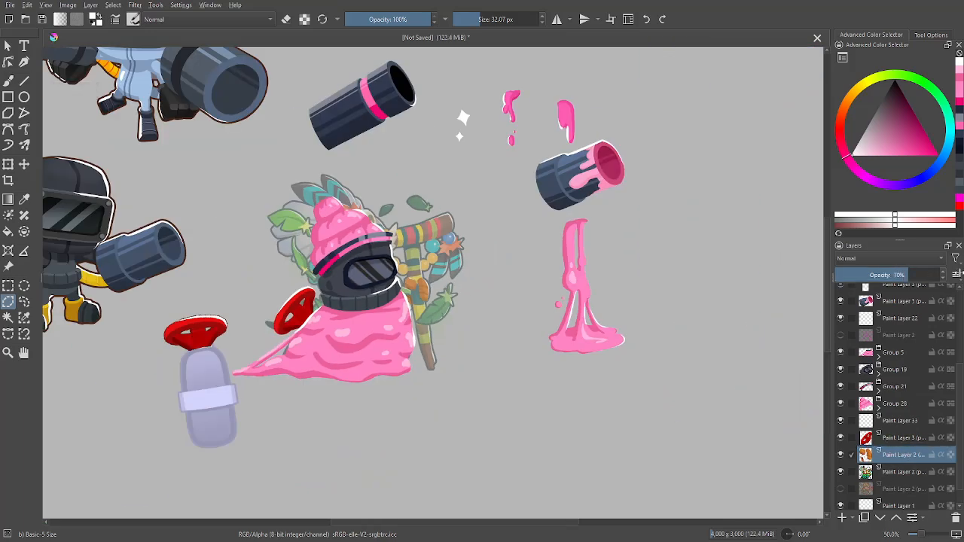
click(957, 273)
mouse_move(901, 454)
mouse_down()
mouse_move(905, 423)
mouse_move(907, 443)
mouse_up()
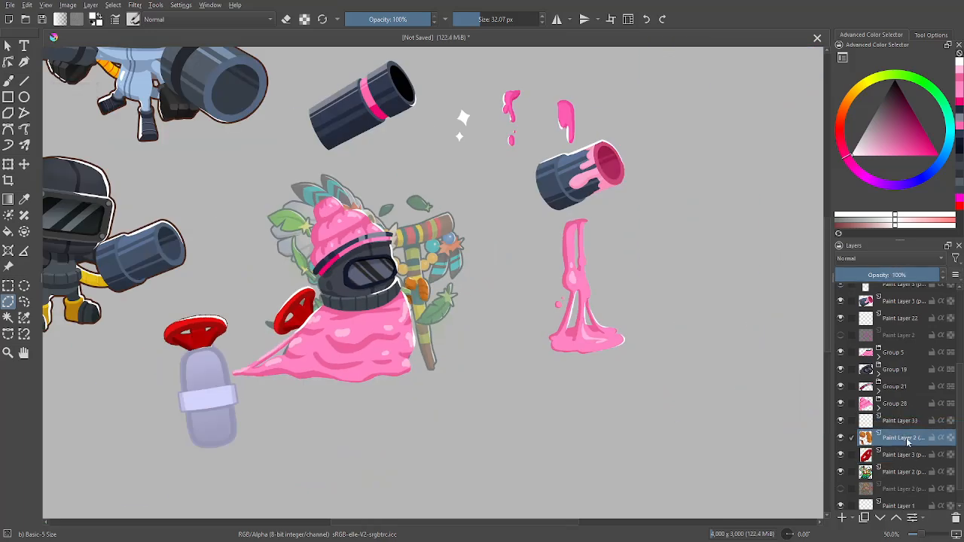
- Turn the hands dark grey with an HSV/HSL adjustment of -100 saturation and reduced lightness
drag(752, 427, 779, 449)
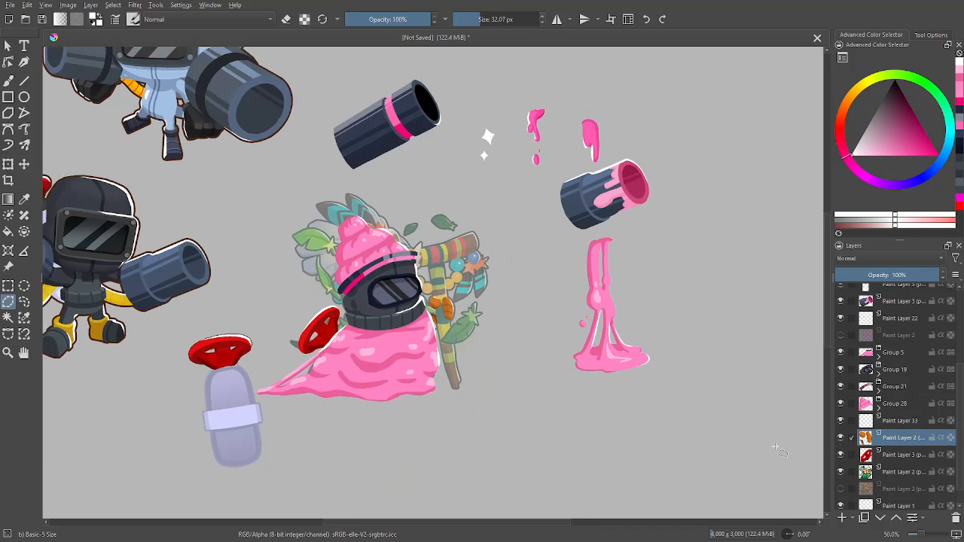
key(ctrl+u)
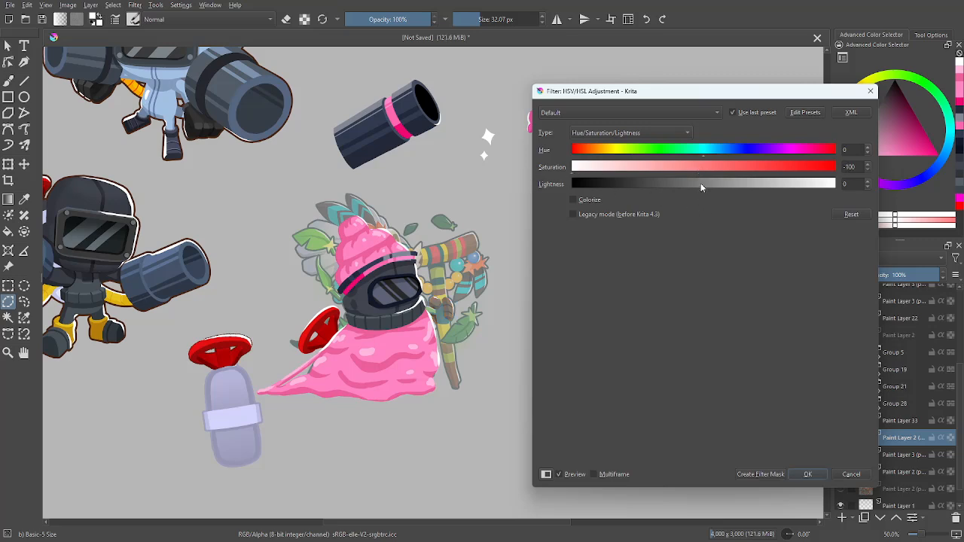
drag(700, 183, 650, 186)
click(807, 475)
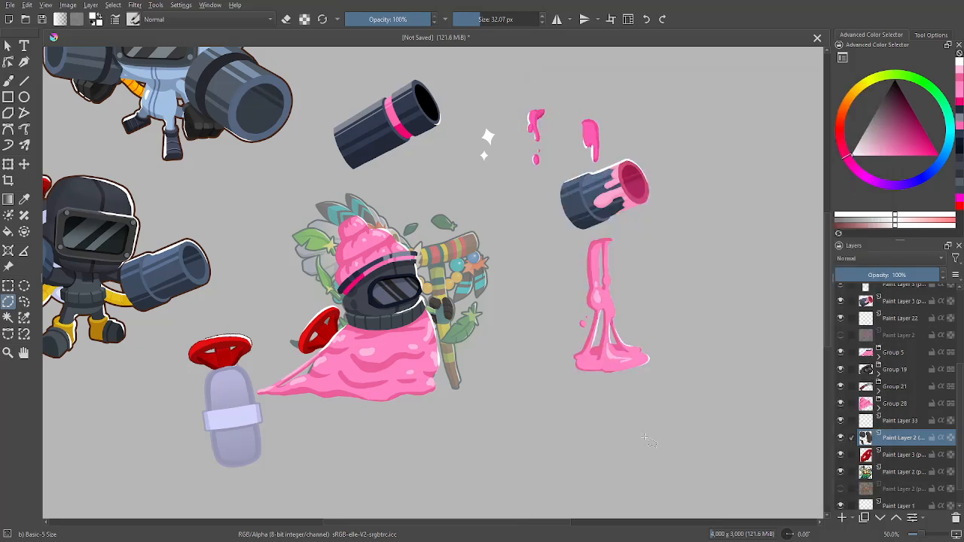
- Select the dark gloved hands by colour, add a layer above them and paint white highlights along their outer edges, clearing the selection after
scroll(512, 342, up, 4)
click(24, 318)
click(509, 367)
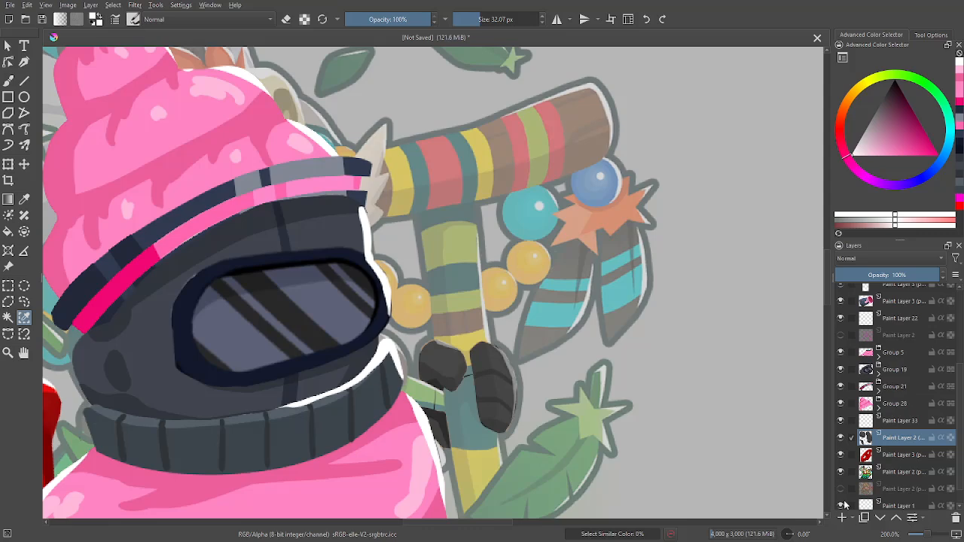
click(842, 518)
key(b)
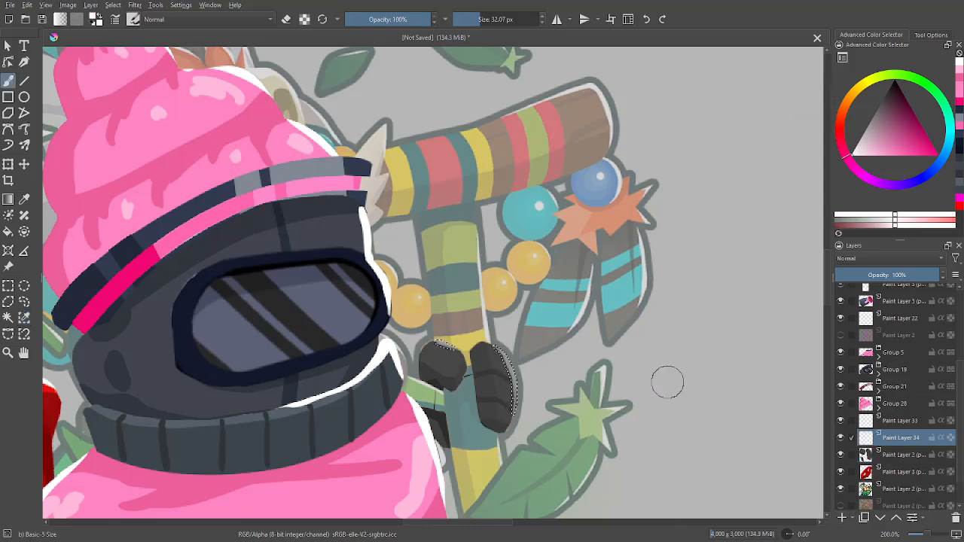
drag(500, 350, 515, 408)
drag(444, 345, 453, 352)
key(ctrl+shift+a)
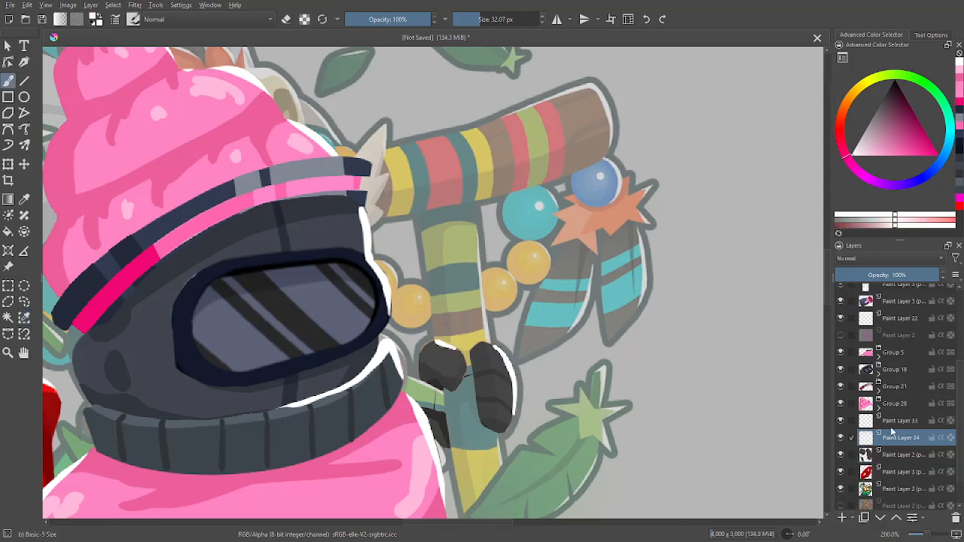
- Move Paint Layer 33 below the dark gloved hands' layer
click(894, 422)
key(1)
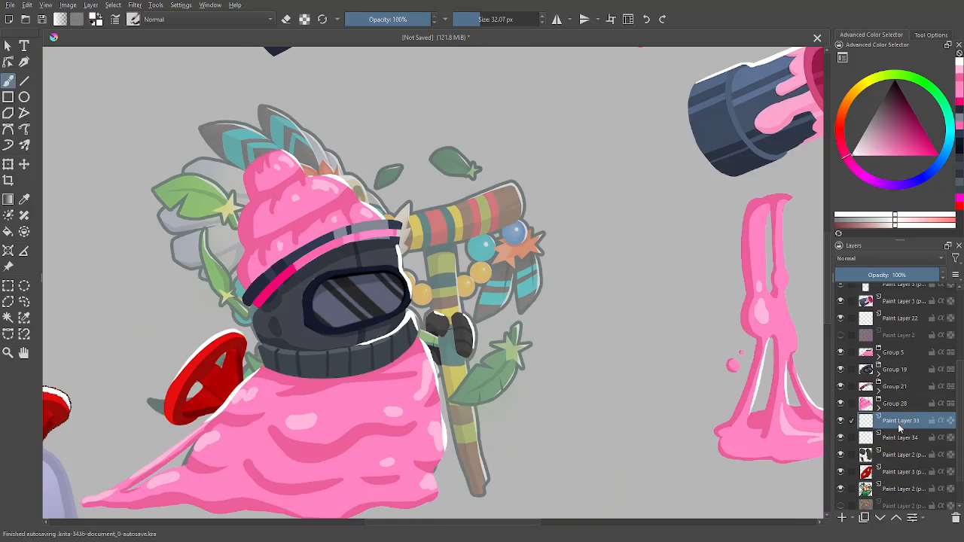
drag(899, 428, 884, 465)
key(minus)
drag(570, 389, 639, 407)
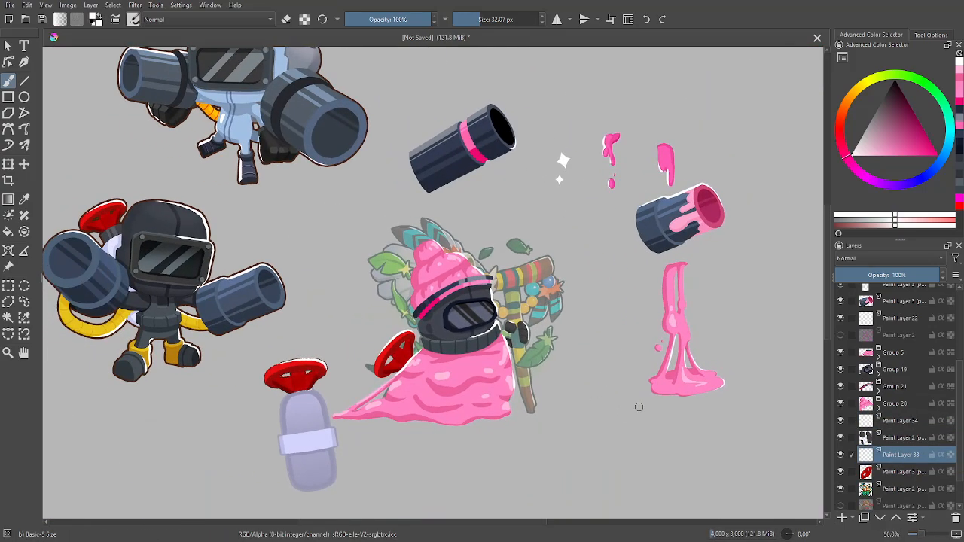
drag(452, 301, 529, 339)
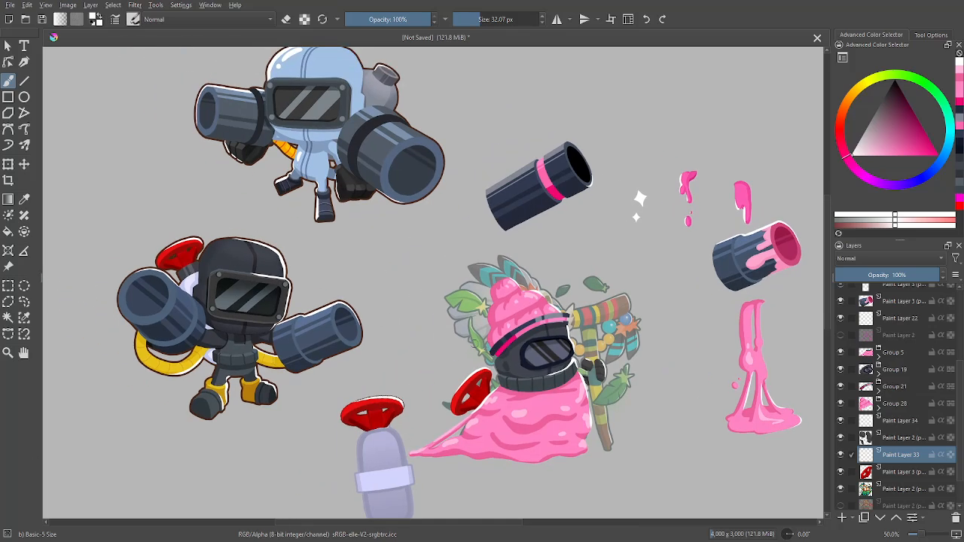
ctrl+click(193, 358)
drag(684, 414, 517, 326)
key(plus)
key(plus)
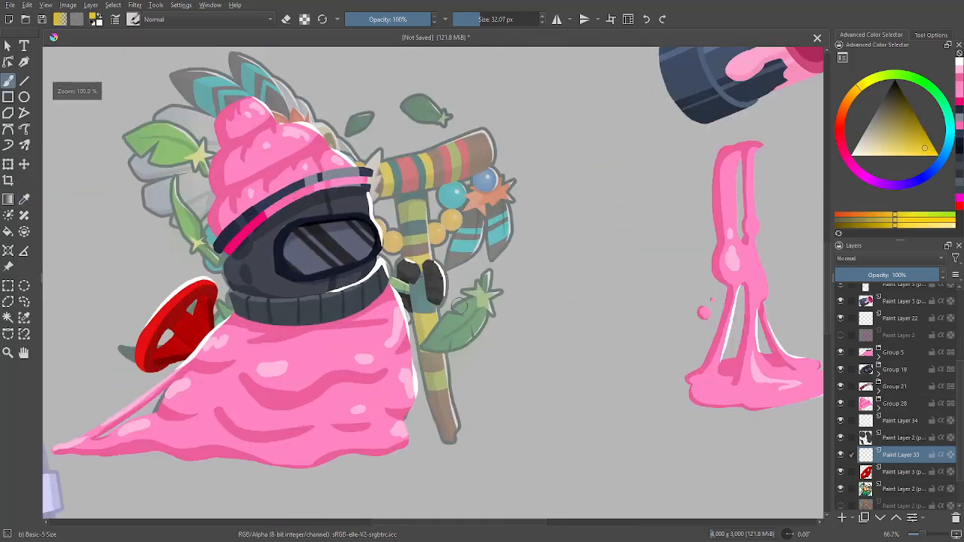
key(plus)
key(minus)
key(minus)
key(minus)
key(minus)
key(plus)
key(plus)
key(plus)
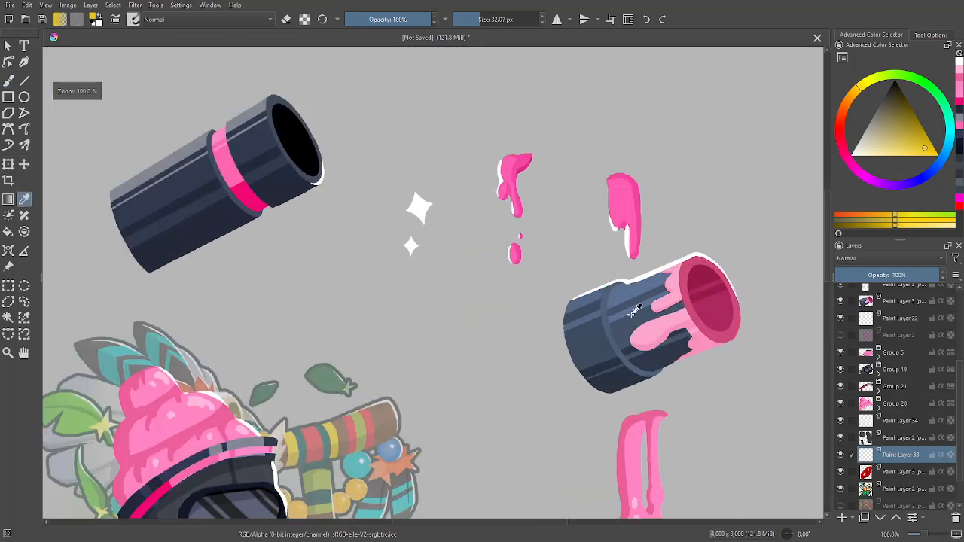
- Sample the slate blue from the slime-covered barrel and paint a rounded barrel end over the staff's head on Paint Layer 33
ctrl+click(586, 311)
drag(587, 313, 691, 330)
key(plus)
key(plus)
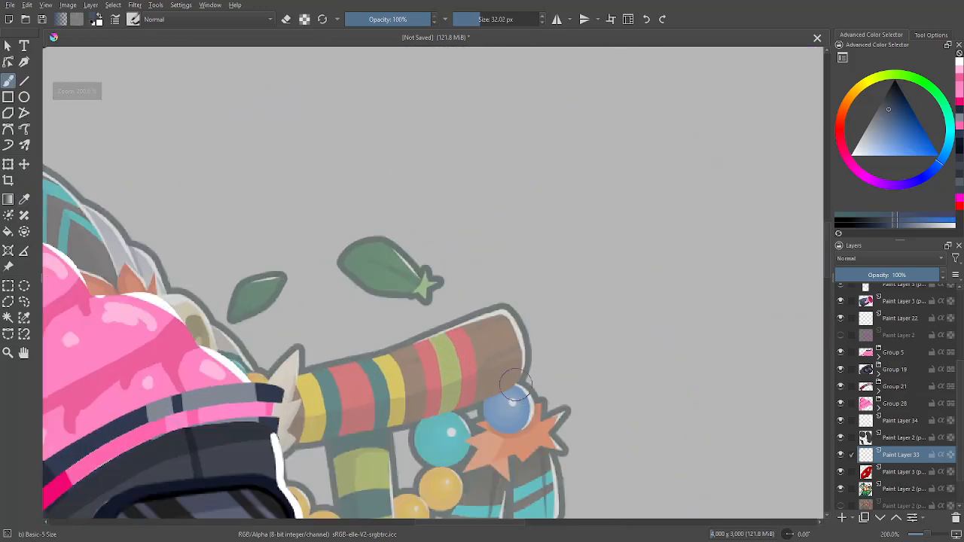
mouse_move(497, 373)
mouse_down()
mouse_move(509, 311)
mouse_move(518, 354)
mouse_up()
key(v)
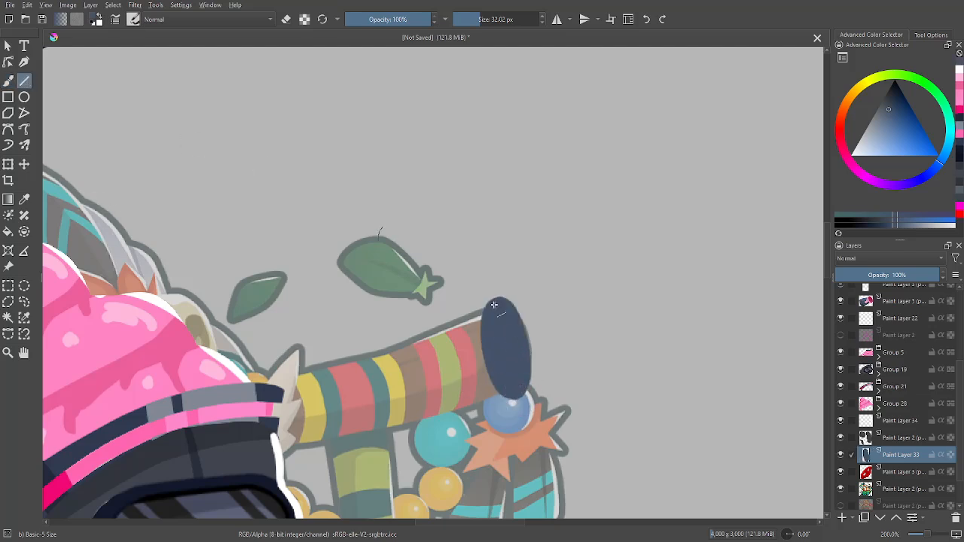
- Draw the barrel's straight upper and lower edges back to the hood, close the outline and fill it with slate blue
drag(518, 394, 241, 469)
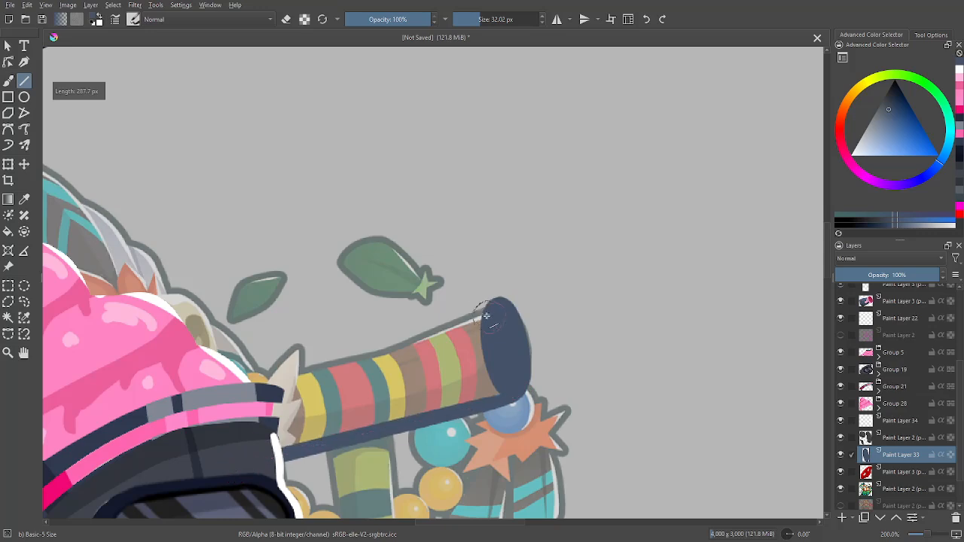
mouse_move(495, 300)
mouse_down()
mouse_move(241, 410)
mouse_move(235, 396)
mouse_move(250, 375)
mouse_up()
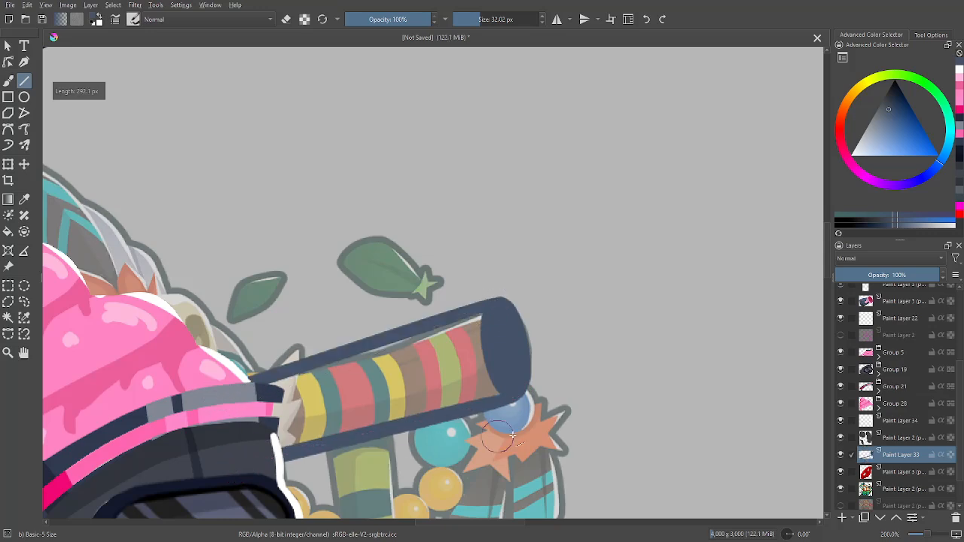
mouse_move(297, 396)
mouse_down()
mouse_move(264, 402)
mouse_move(267, 414)
mouse_move(257, 389)
mouse_move(275, 430)
mouse_up()
key(b)
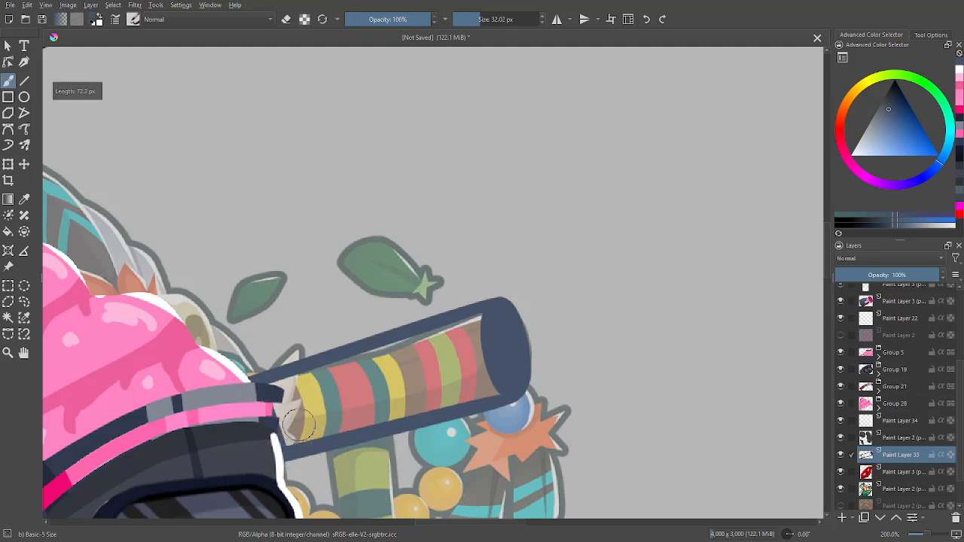
key(f)
click(417, 394)
key(b)
- Select the barrel shape, add a layer above it and sample the light pink from the finished barrel's slime
key(w)
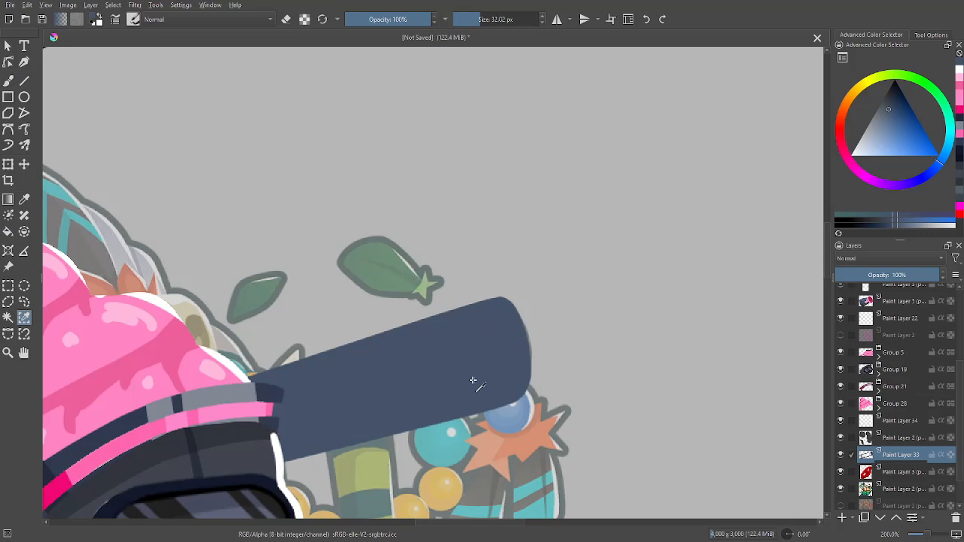
click(473, 381)
key(Insert)
key(b)
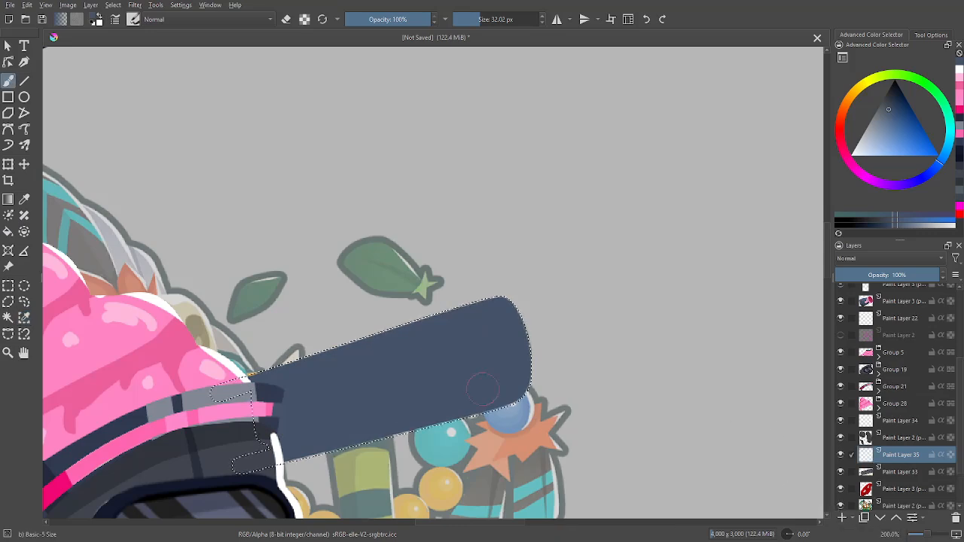
key(1)
mouse_move(715, 341)
mouse_down()
mouse_move(657, 420)
mouse_move(665, 364)
mouse_up()
key(p)
click(652, 417)
key(b)
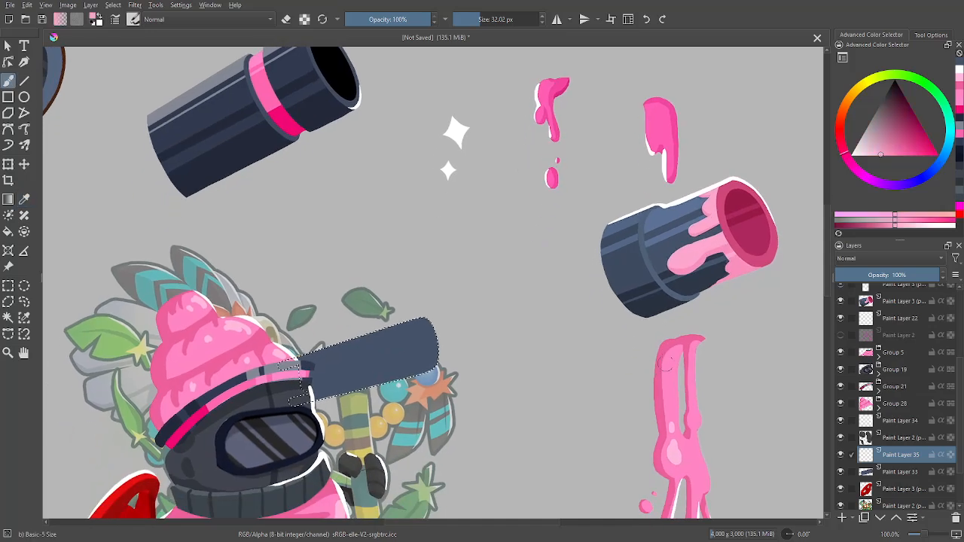
- Paint the light pink outline of slime at the barrel's mouth, with a curved inner edge and drips running back along the barrel
key(plus)
key(plus)
drag(467, 398, 561, 320)
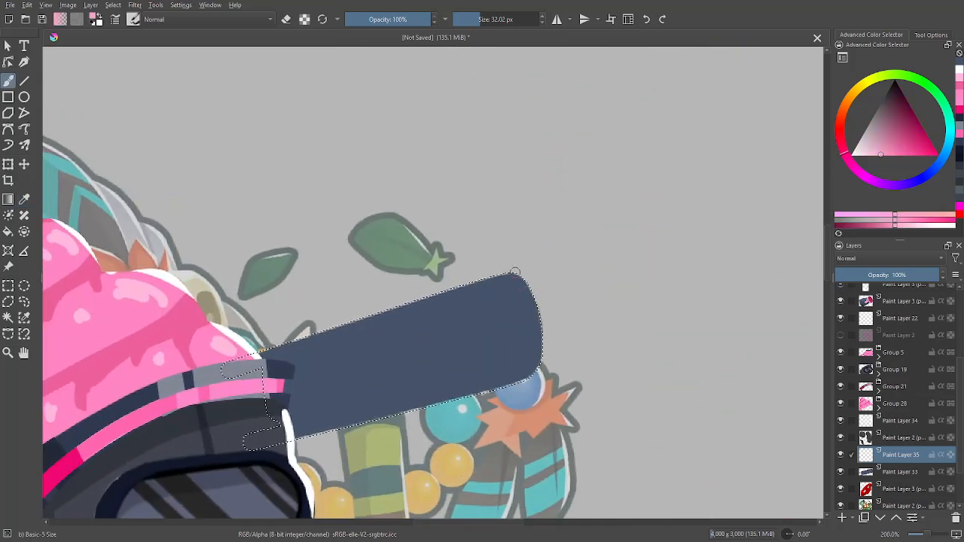
mouse_move(514, 271)
mouse_down()
mouse_move(437, 297)
mouse_move(452, 330)
mouse_move(493, 312)
mouse_up()
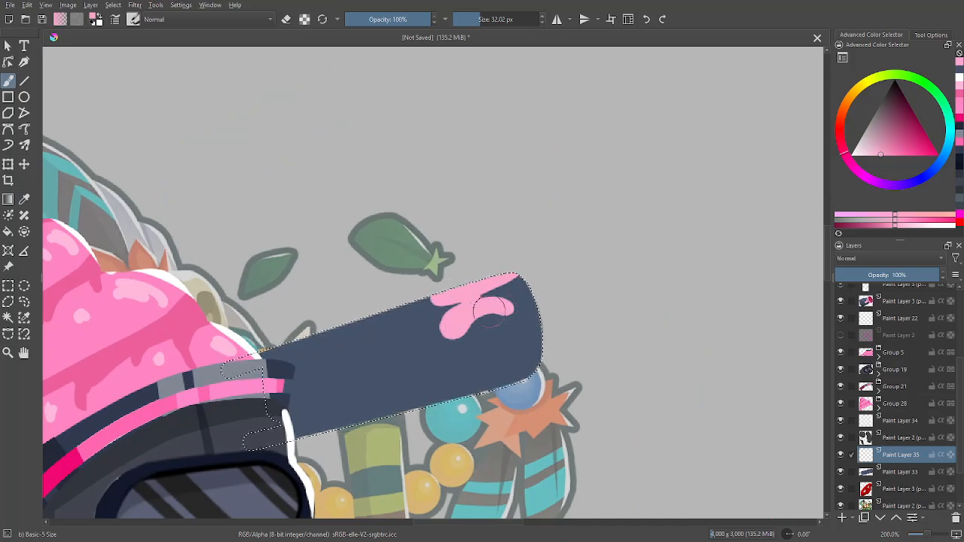
key(ctrl+z)
mouse_move(478, 295)
mouse_down()
mouse_move(514, 332)
mouse_move(521, 362)
mouse_move(513, 325)
mouse_move(521, 378)
mouse_up()
key(ctrl+z)
key(ctrl+z)
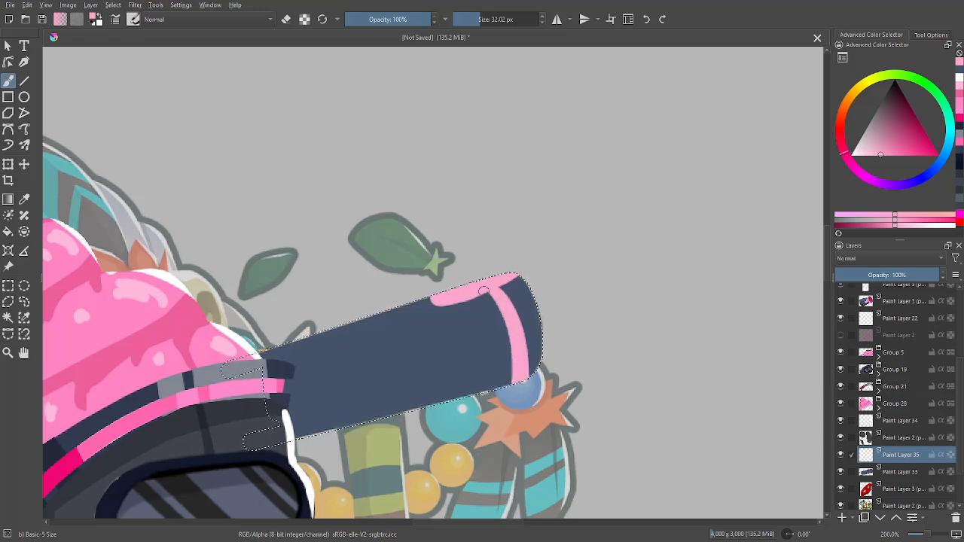
mouse_move(437, 337)
mouse_down()
mouse_move(493, 328)
mouse_move(518, 329)
mouse_up()
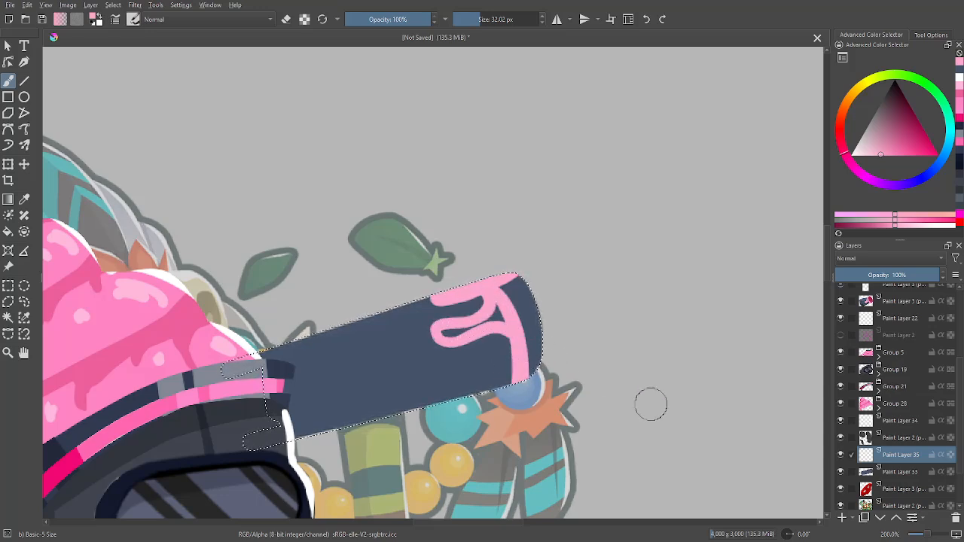
- Paint the lower drip and cover the rest of the barrel's end with solid light pink slime
scroll(587, 387, down, 3)
scroll(592, 385, up, 4)
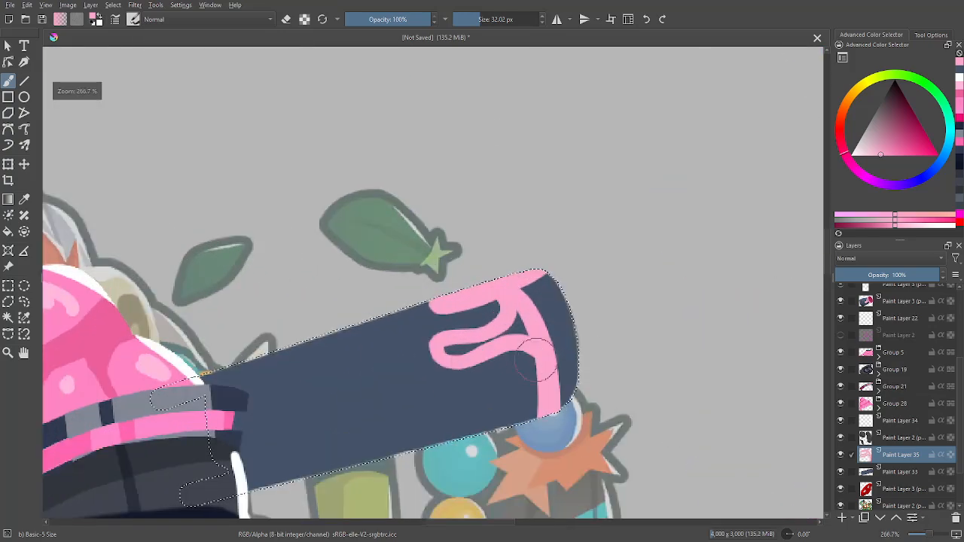
scroll(547, 381, down, 5)
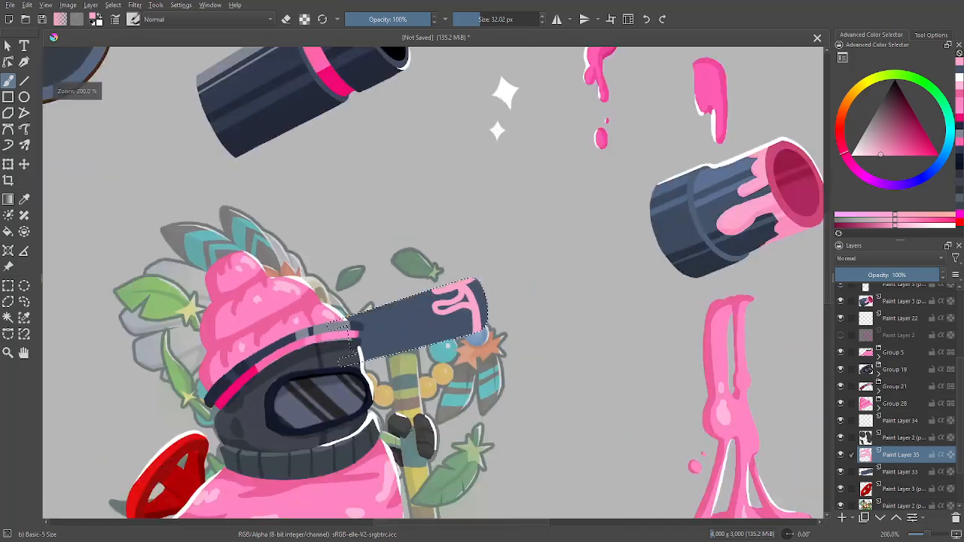
scroll(547, 403, up, 1)
scroll(546, 407, up, 4)
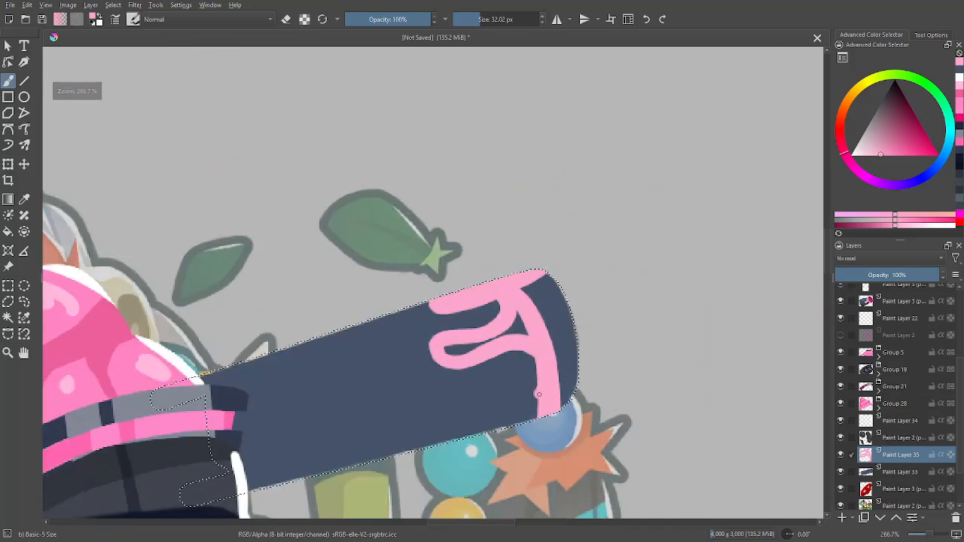
drag(536, 393, 531, 413)
mouse_move(503, 341)
mouse_down()
mouse_move(489, 332)
mouse_move(540, 281)
mouse_move(548, 427)
mouse_up()
key(1)
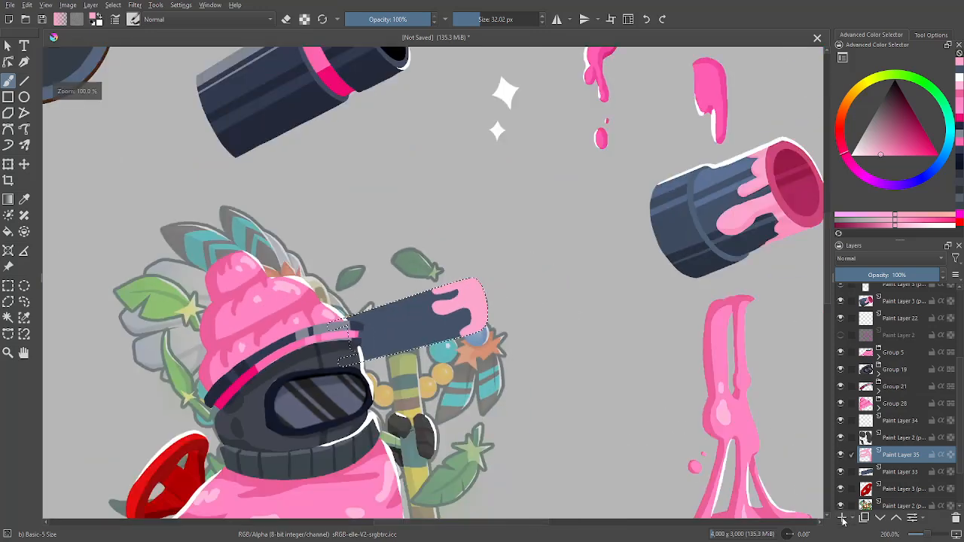
- Add a layer between the slime and the barrel base, and sample the dark navy shading from the finished barrel
click(842, 518)
drag(750, 386, 600, 448)
drag(708, 418, 779, 381)
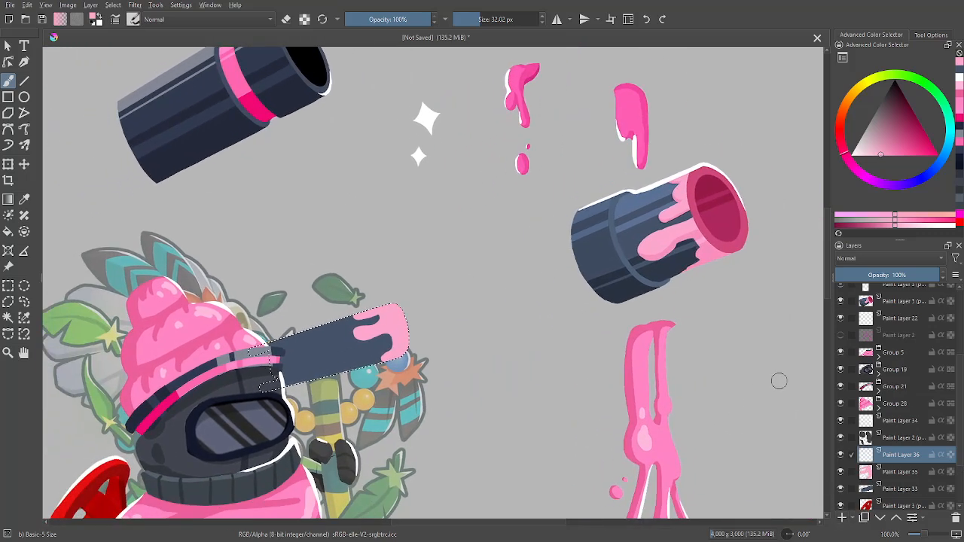
key(plus)
drag(895, 456, 902, 486)
mouse_move(678, 456)
mouse_down()
mouse_move(691, 452)
mouse_move(647, 486)
mouse_up()
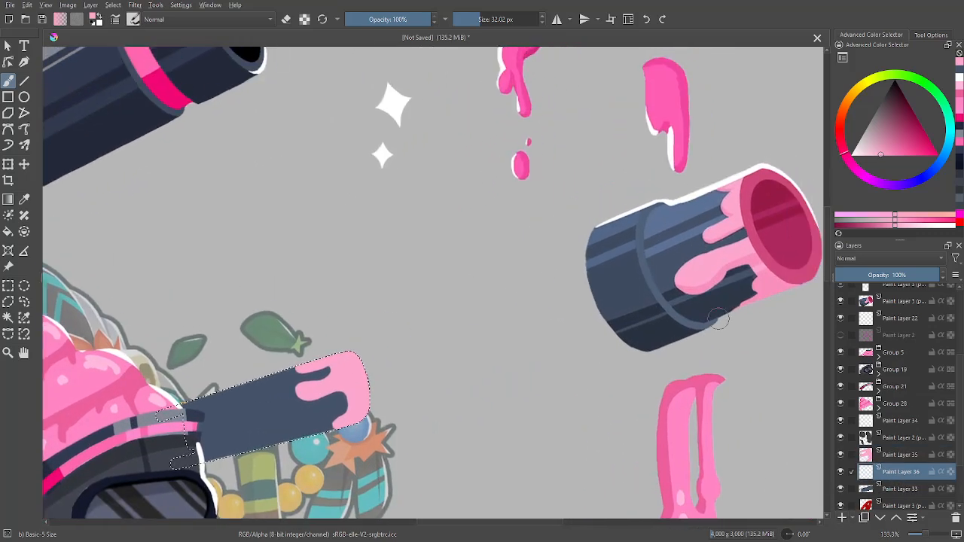
key(p)
click(715, 314)
key(b)
- Shade the underside of the new barrel in dark navy with a brush about 48 px wide
drag(553, 426, 742, 321)
mouse_move(377, 363)
mouse_down()
mouse_move(408, 362)
mouse_move(667, 278)
mouse_up()
drag(503, 330, 392, 356)
key(ctrl+z)
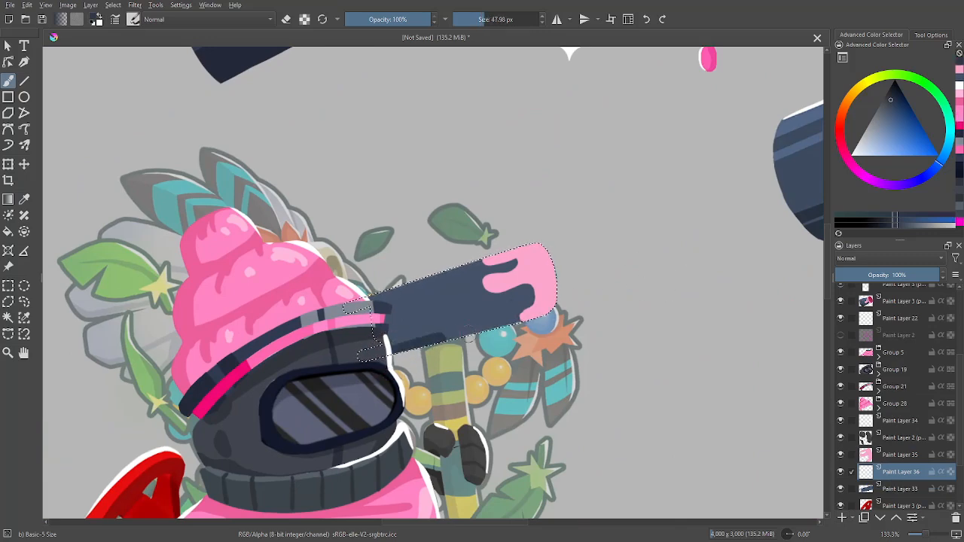
drag(470, 339, 634, 294)
- Try freehand dark navy stripes running along the barrel toward the slime
drag(384, 339, 635, 278)
key(ctrl+z)
drag(384, 339, 674, 261)
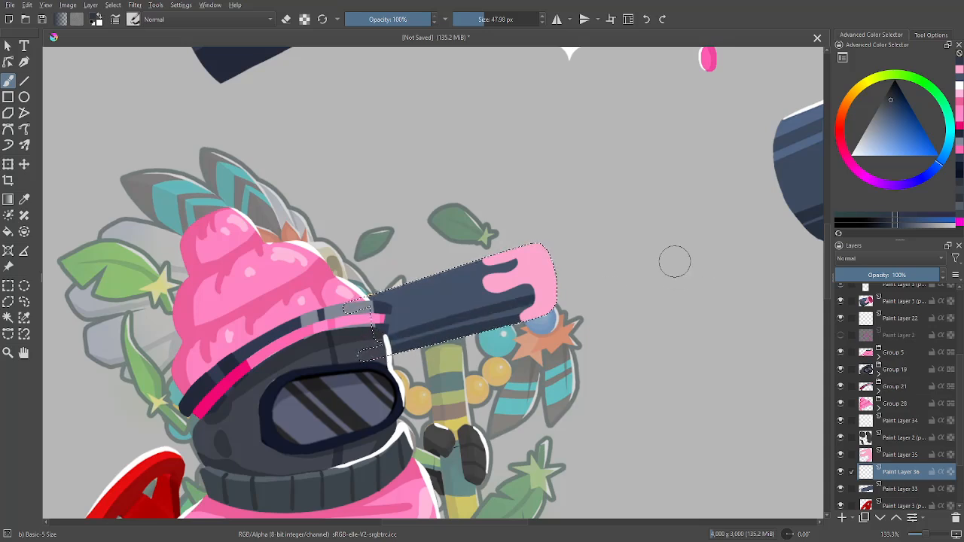
key(ctrl+z)
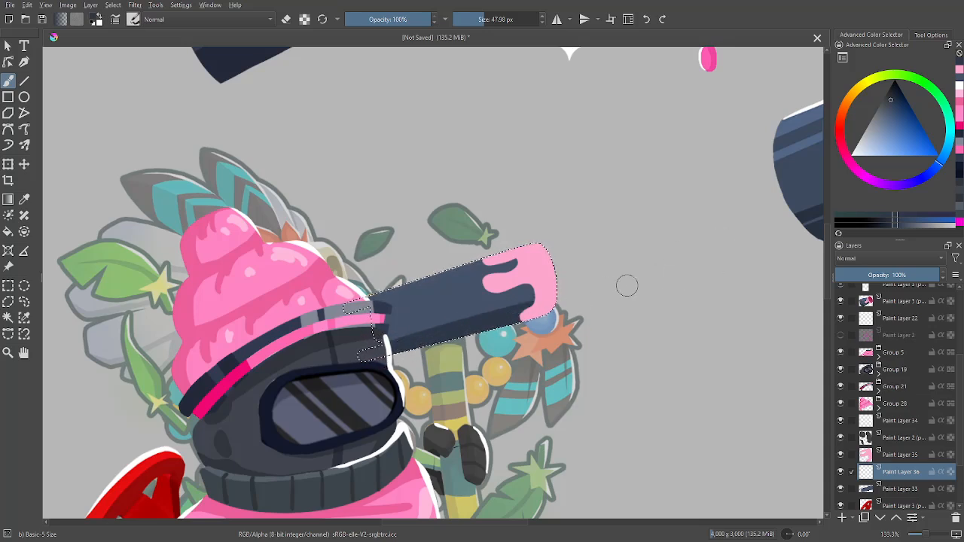
drag(384, 338, 713, 252)
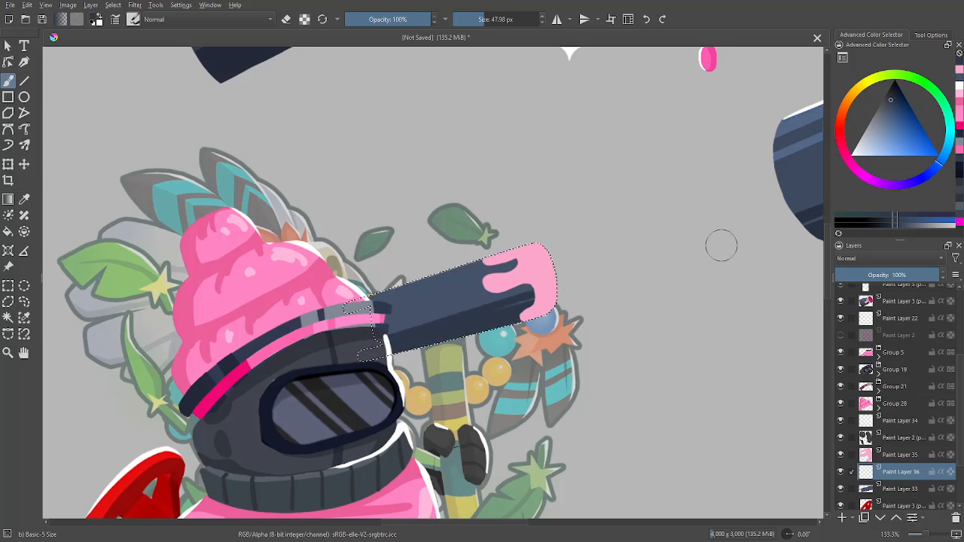
- Draw a straight dark navy stripe along the barrel, and sample the lighter blue highlight from the finished barrel
click(24, 81)
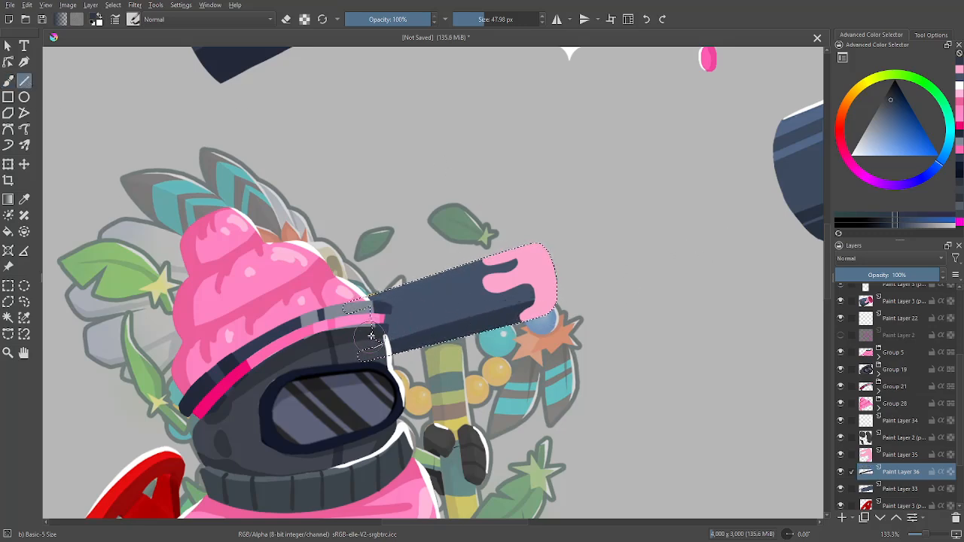
drag(369, 334, 554, 284)
drag(664, 289, 392, 375)
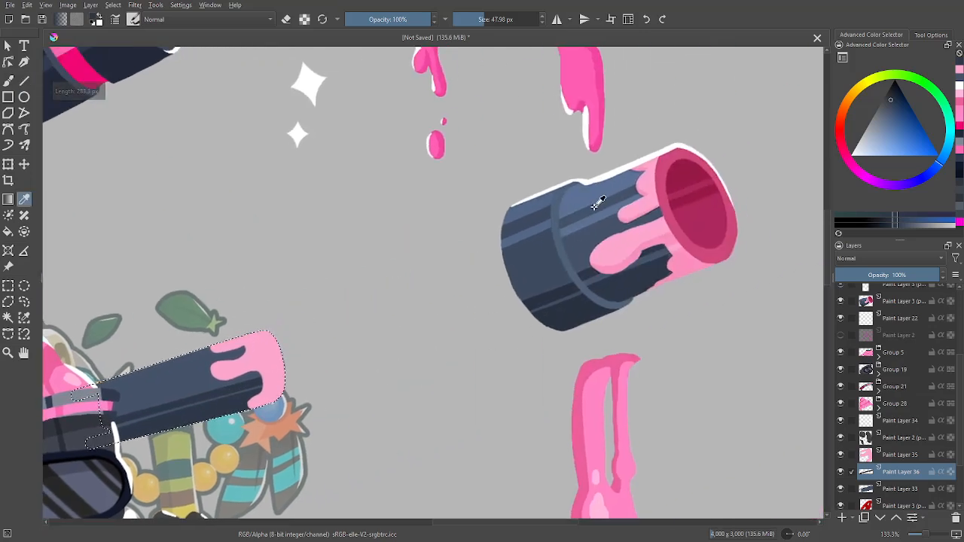
mouse_move(362, 270)
mouse_down()
mouse_move(460, 290)
mouse_move(640, 260)
mouse_up()
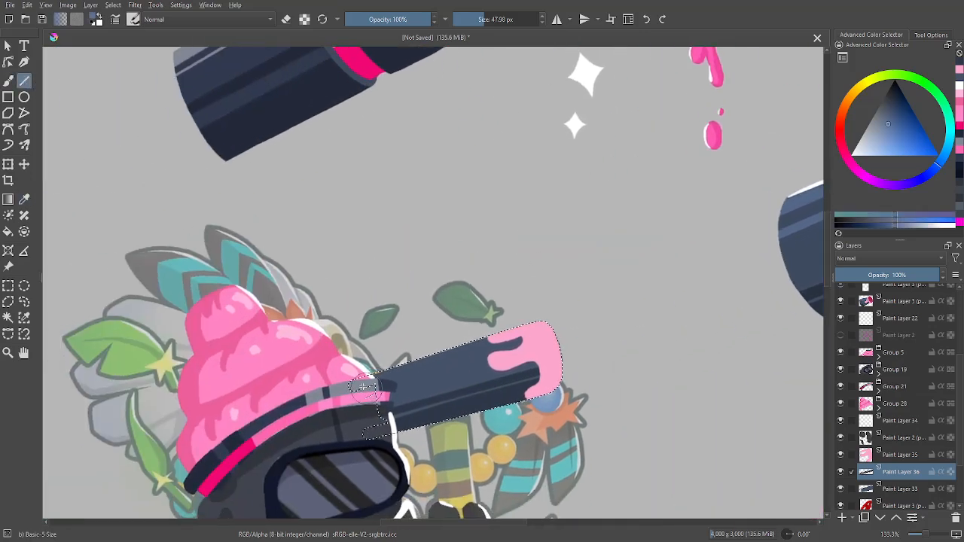
- Draw straight lighter blue highlight streaks along the barrel's upper side and clear the selection
drag(334, 388, 542, 323)
drag(353, 402, 574, 333)
drag(351, 384, 607, 327)
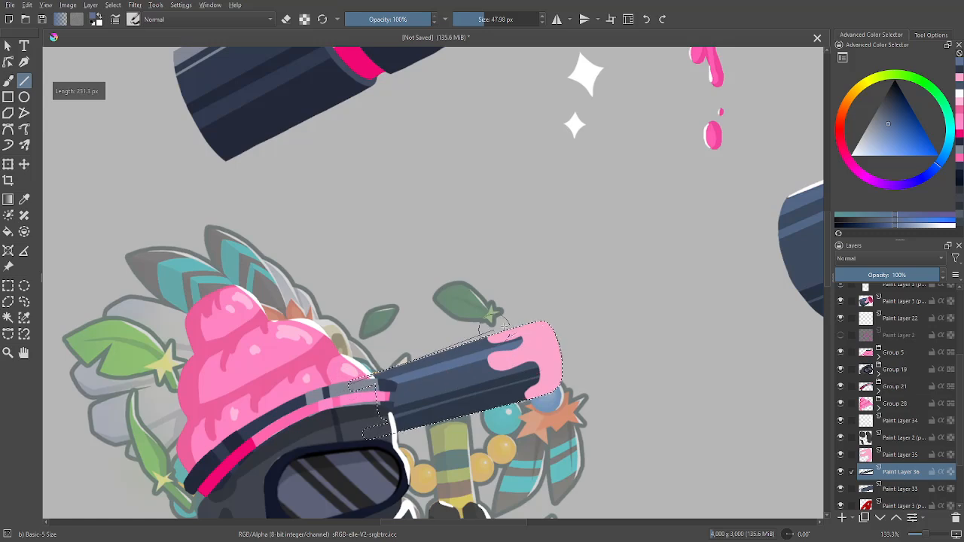
drag(352, 378, 607, 475)
key(b)
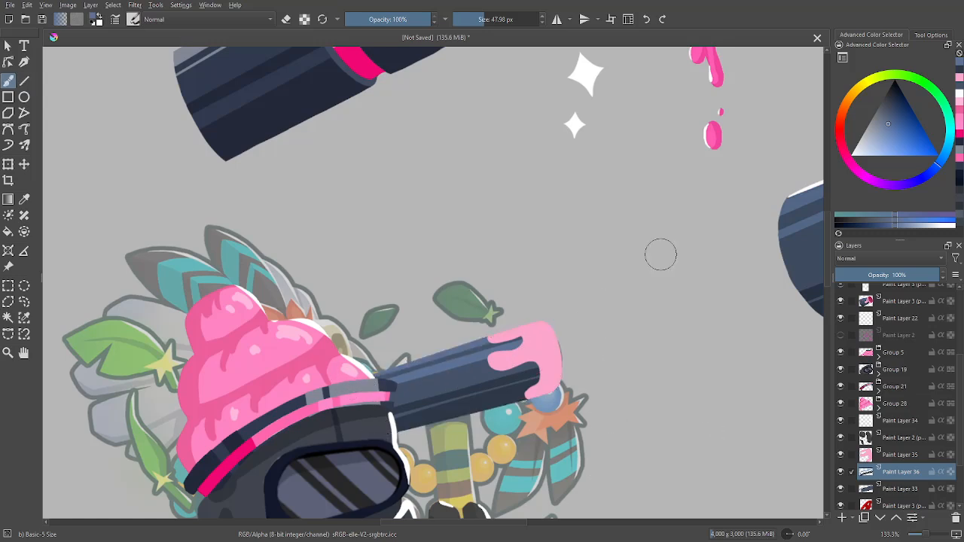
- Add a layer above the new barrel's slime, select the slime's shape, and sample the darker pink from the finished barrel
key(1)
key(m)
key(m)
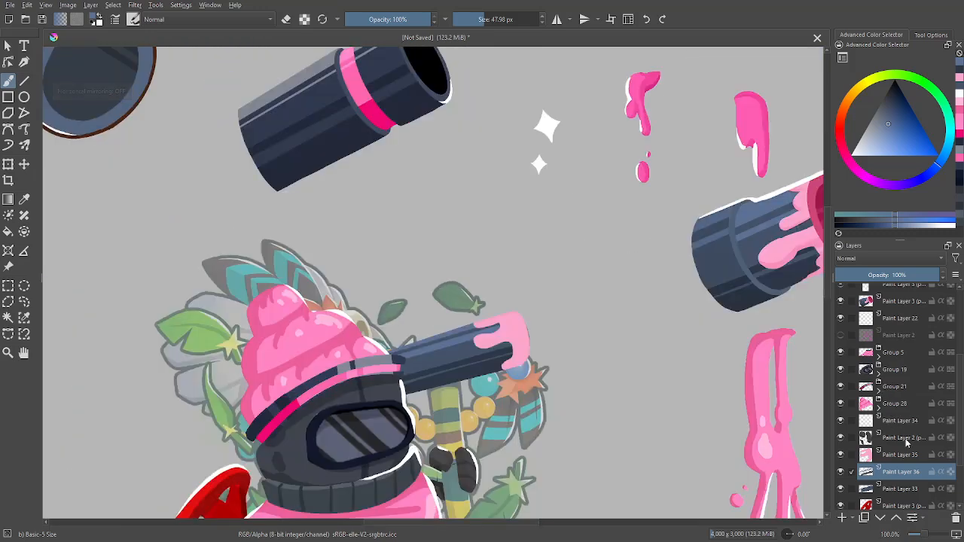
click(910, 454)
key(Insert)
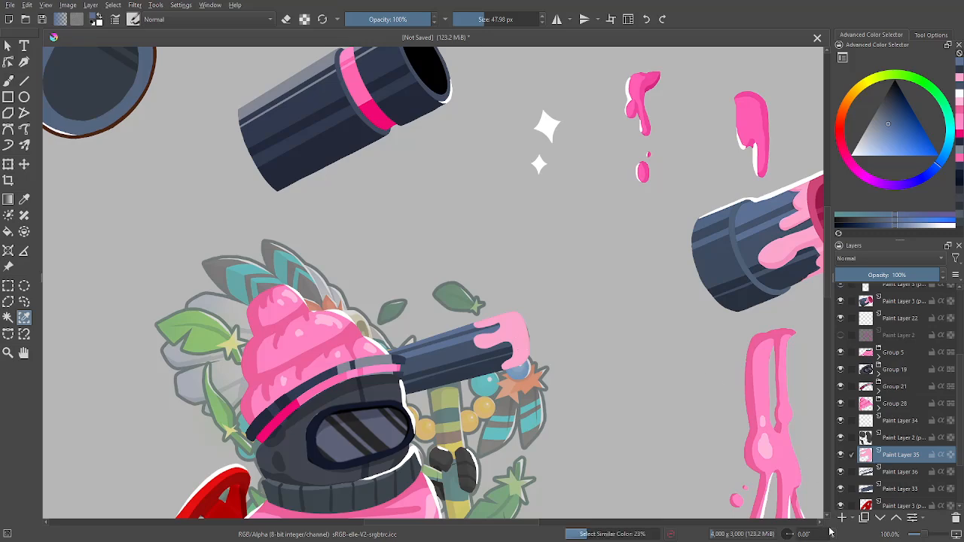
drag(737, 397, 627, 436)
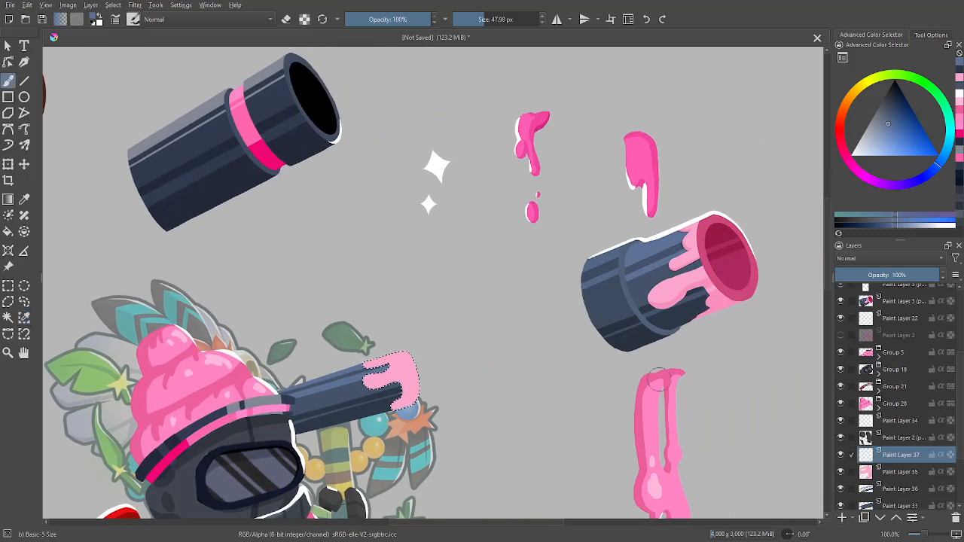
ctrl+click(711, 293)
drag(578, 416, 631, 344)
key(plus)
key(bracketright)
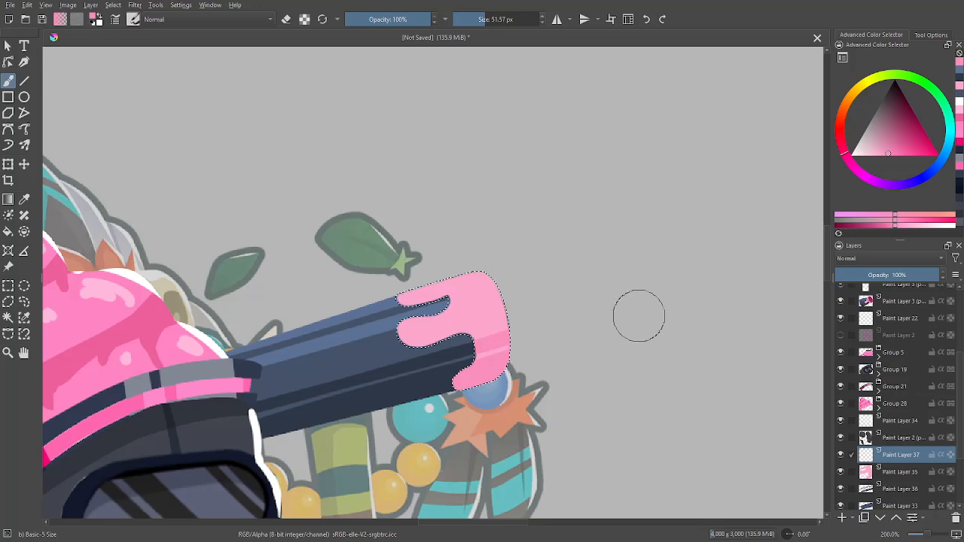
- Shade the selected slime in darker pink, using a brush about 28 px wide for the undersides of its drips
key(minus)
key(minus)
drag(694, 305, 559, 367)
key(plus)
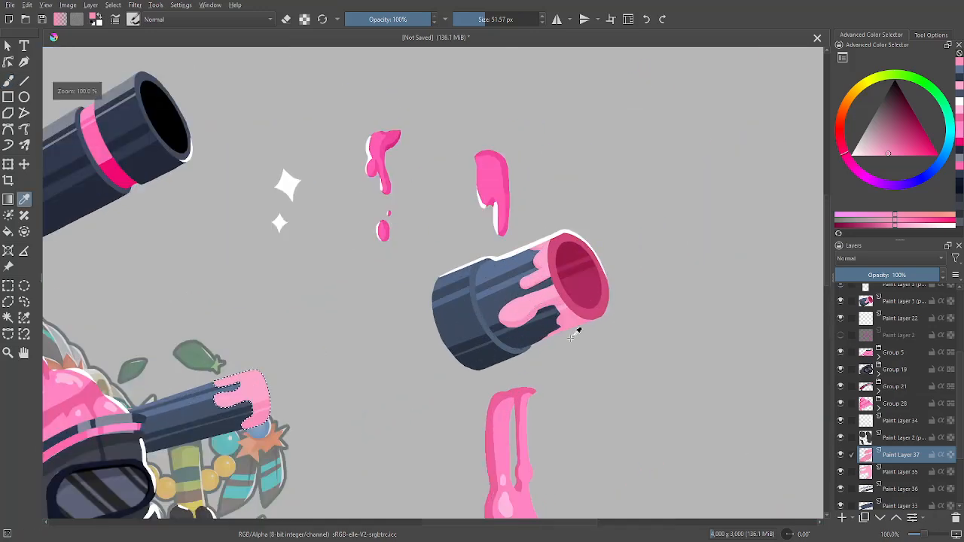
drag(259, 413, 459, 307)
key(ctrl+plus)
key(ctrl+plus)
key(ctrl+plus)
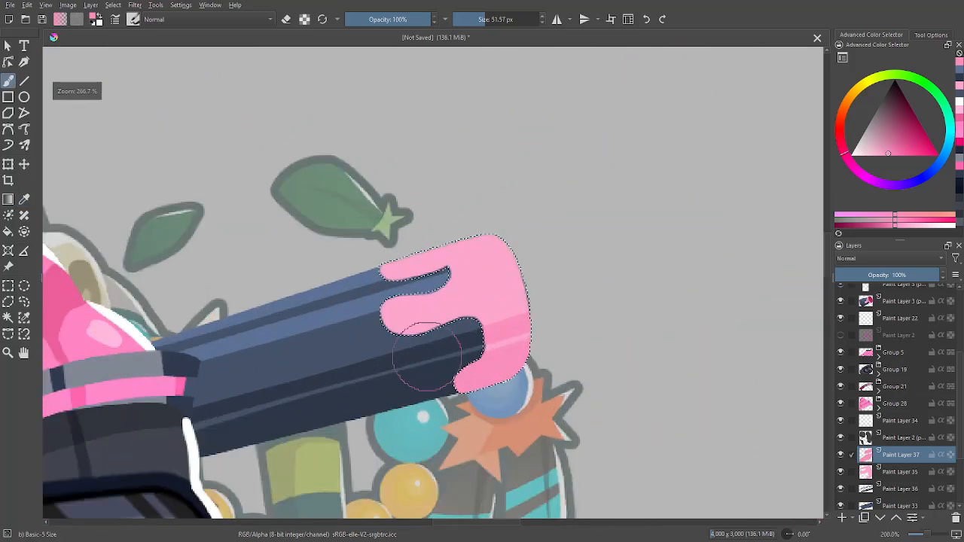
key(bracketleft)
key(bracketleft)
key(bracketleft)
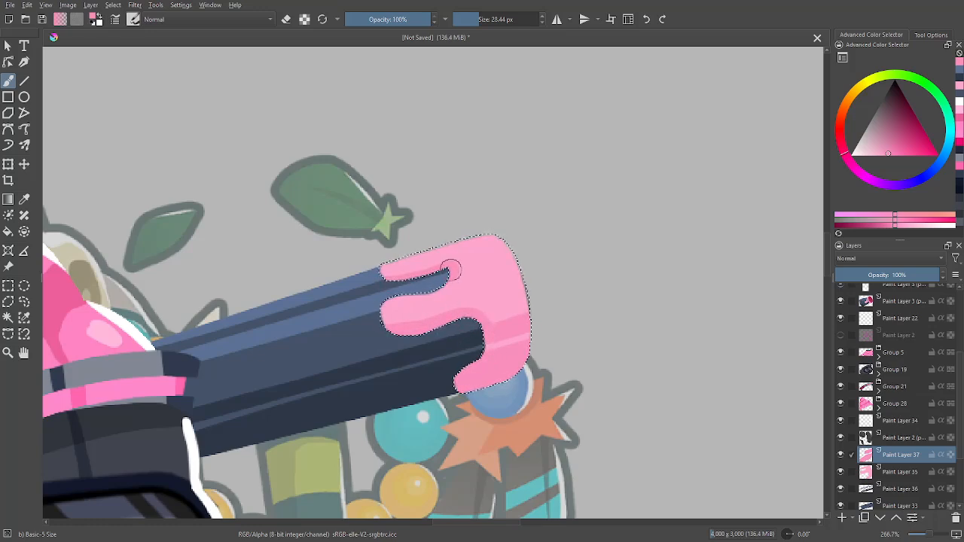
scroll(595, 376, down, 1)
scroll(662, 316, up, 1)
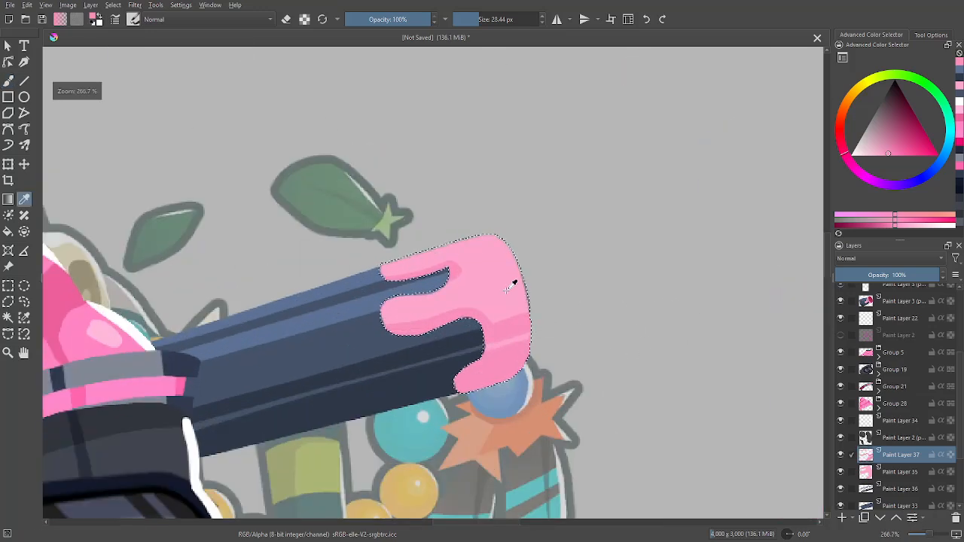
- Paint a white rim highlight along the slime's upper edge and around its outer corner, and clear the selection
click(892, 135)
drag(875, 152, 852, 155)
drag(368, 261, 527, 227)
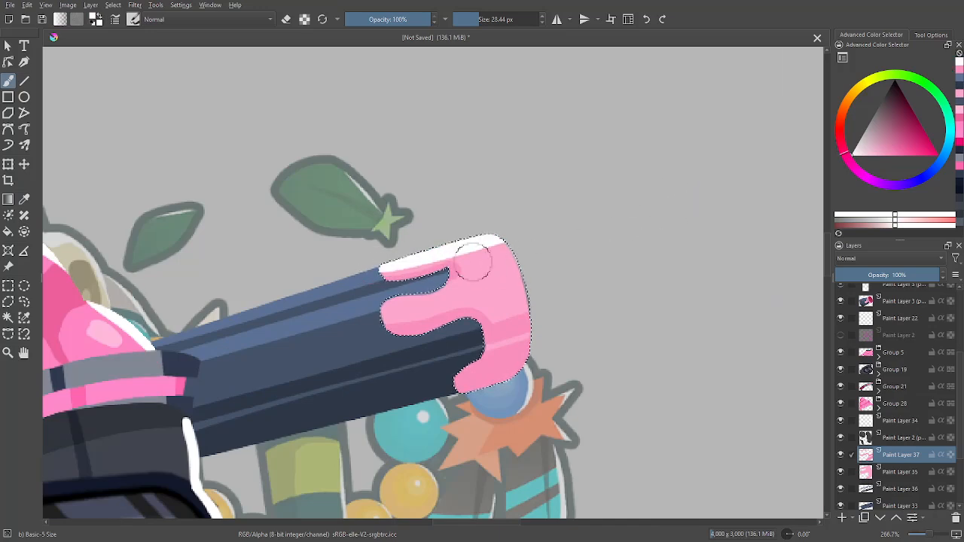
key(ctrl+z)
drag(363, 270, 555, 225)
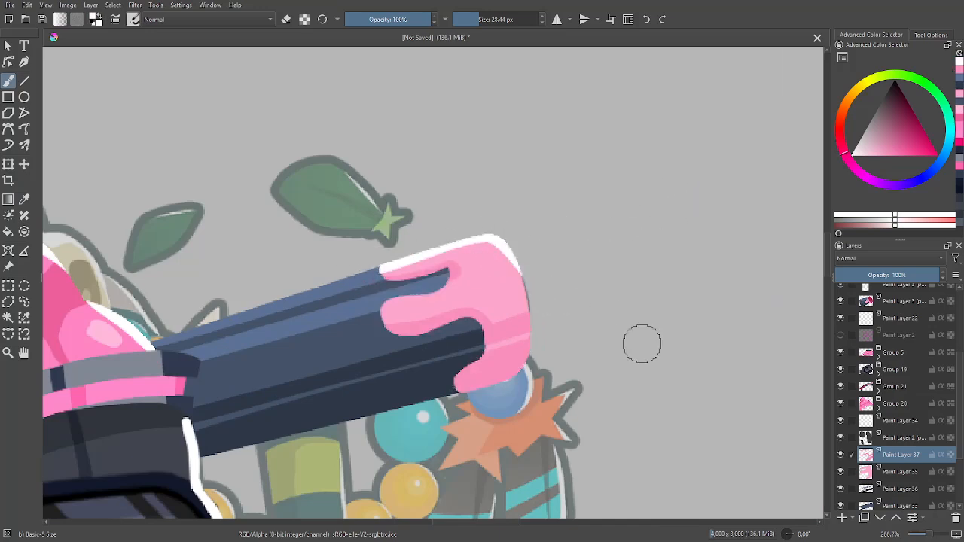
key(1)
scroll(705, 443, down, 3)
scroll(670, 424, up, 1)
key(m)
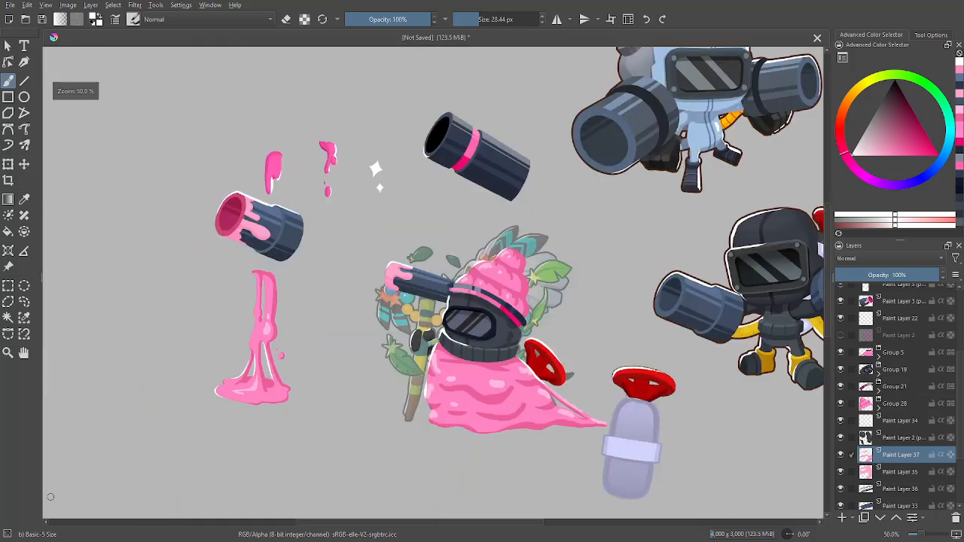
key(m)
key(plus)
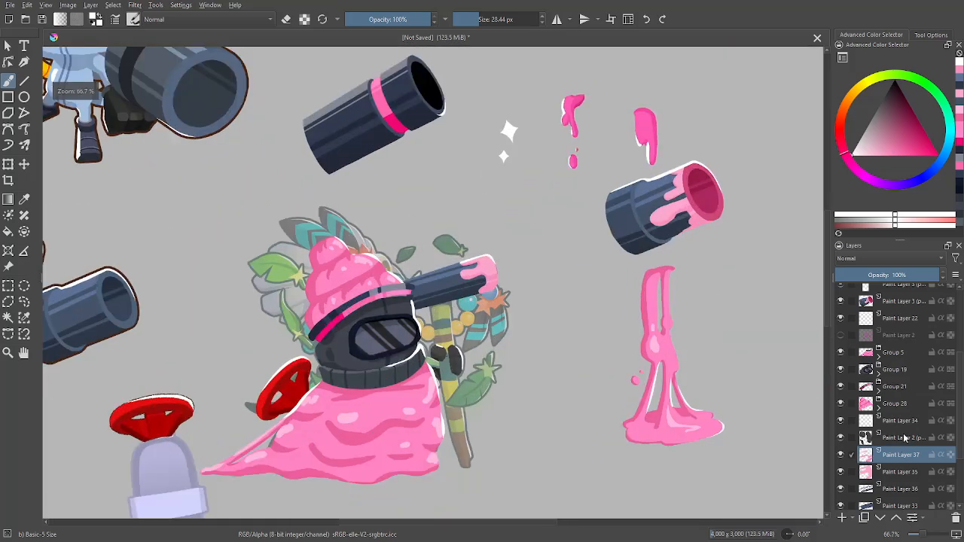
- Place the slime drip's layer beneath the barrel layers and move the drip so it hangs from the barrel's mouth
drag(959, 398, 959, 333)
drag(902, 326, 907, 452)
scroll(959, 385, down, 3)
mouse_move(904, 332)
mouse_down()
mouse_move(913, 461)
mouse_move(924, 493)
mouse_move(908, 399)
mouse_move(914, 429)
mouse_up()
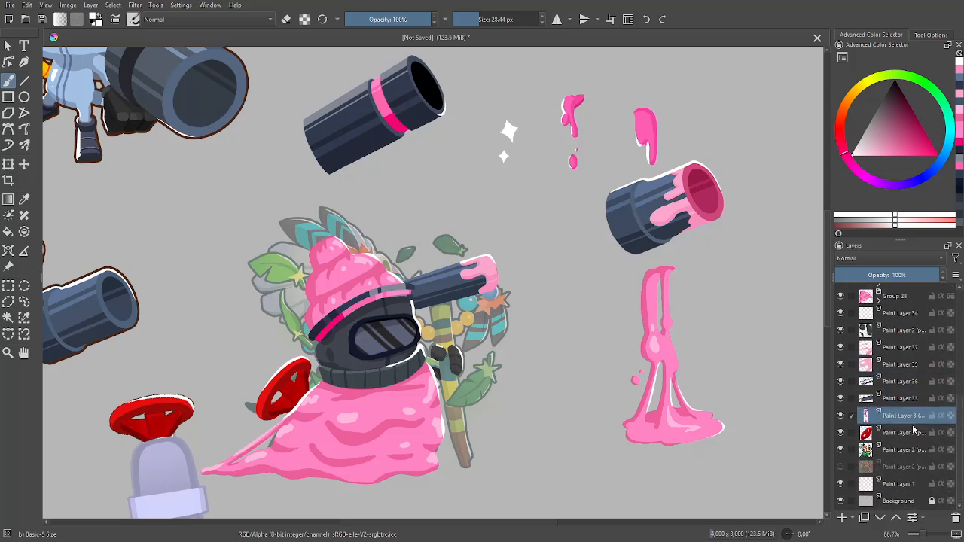
click(8, 164)
drag(572, 126, 496, 289)
click(931, 34)
scroll(896, 121, down, 2)
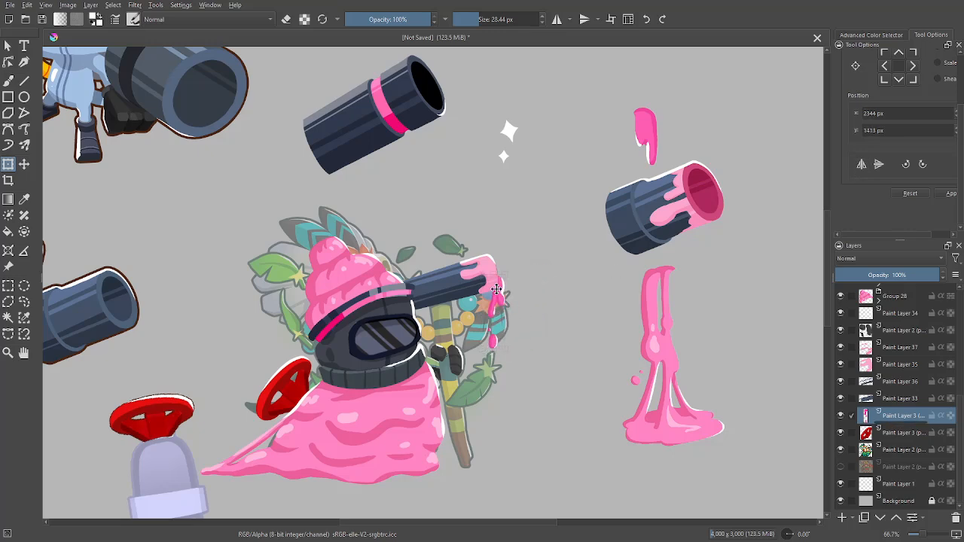
key(b)
key(m)
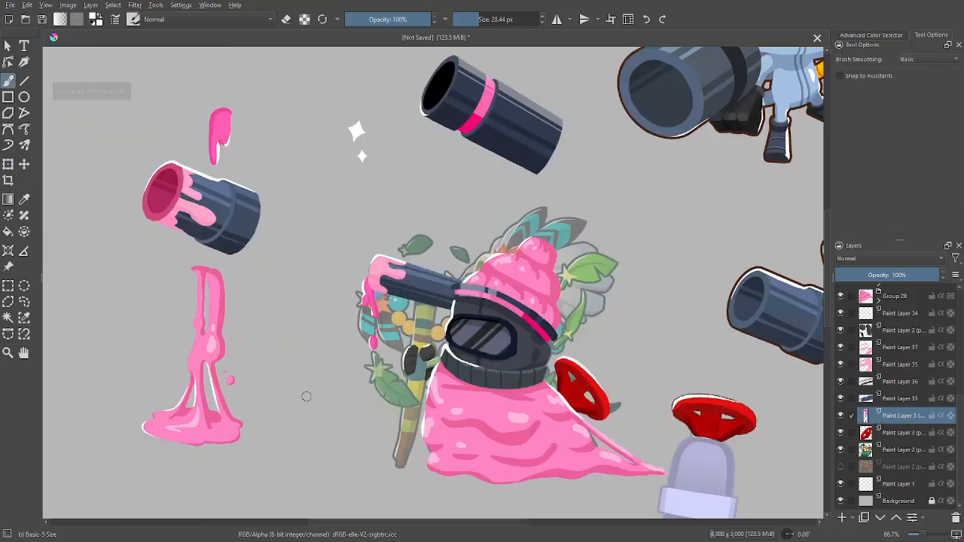
key(m)
- Adjust the drip's colour with hue 9, saturation -8 and lightness 29
key(ctrl+u)
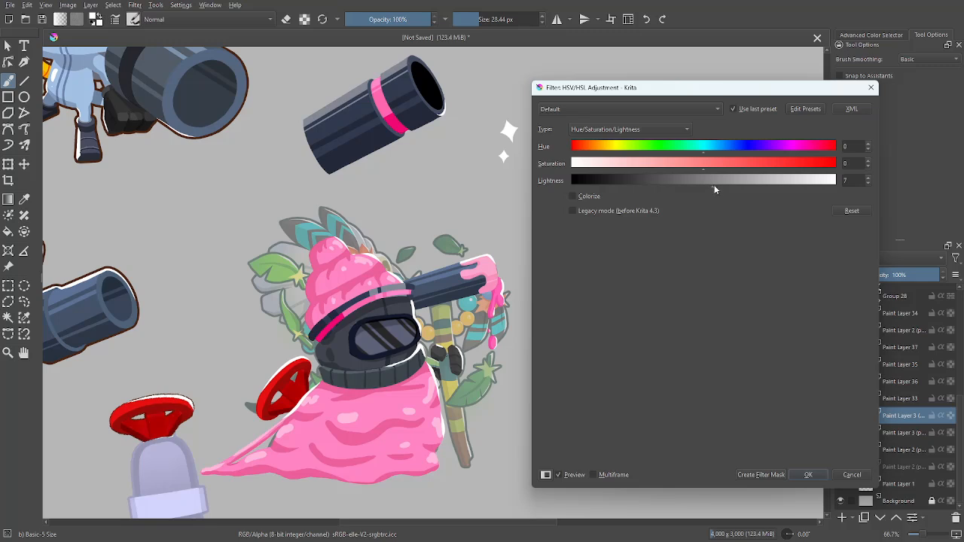
drag(713, 185, 719, 188)
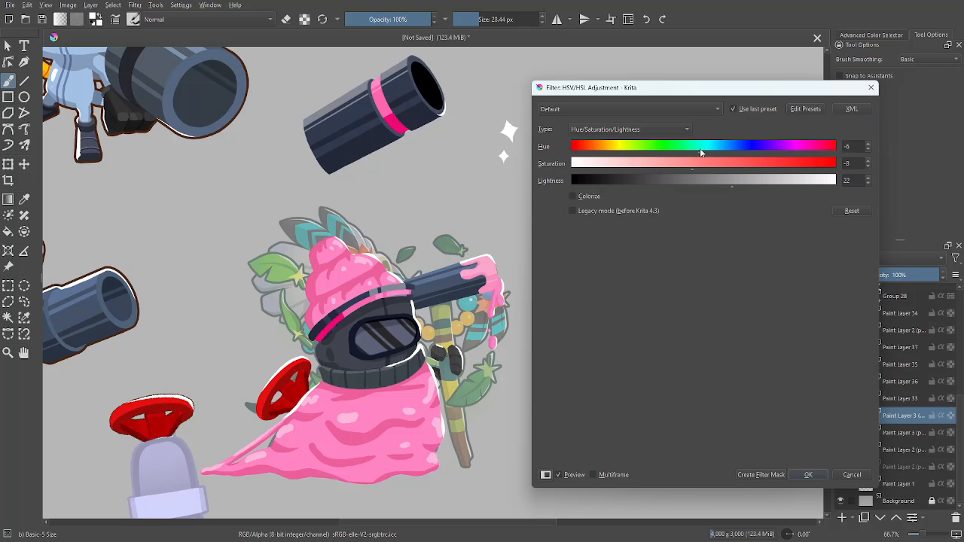
drag(700, 147, 710, 148)
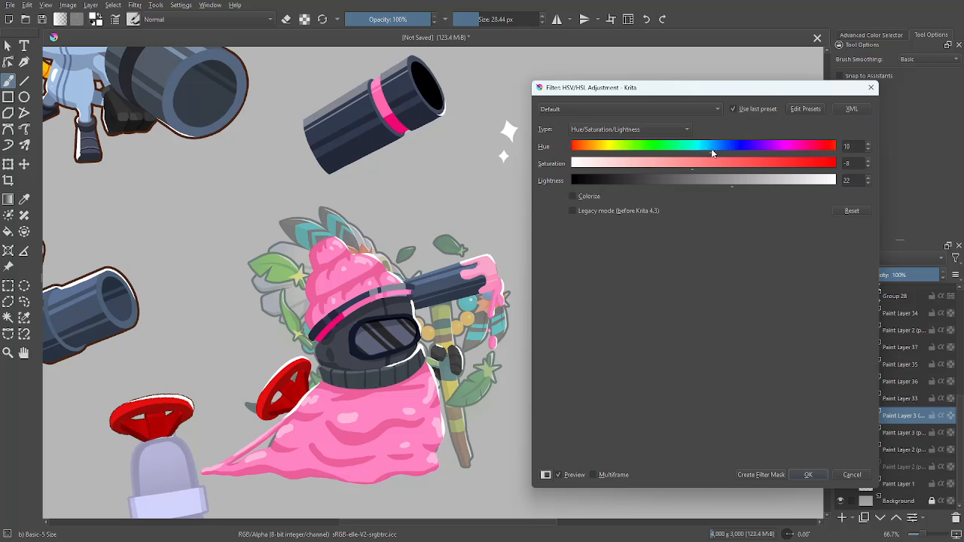
click(683, 163)
drag(687, 172, 695, 172)
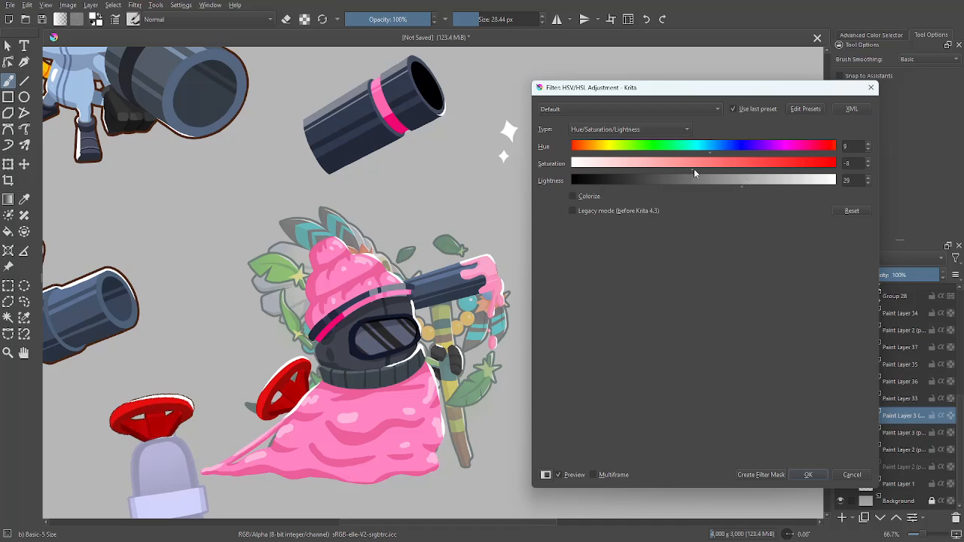
click(807, 474)
key(minus)
key(minus)
key(minus)
key(m)
key(m)
- Add a layer above the drip, sample the drip's pink and choose a darker, duller pink for its shadow
key(equal)
key(equal)
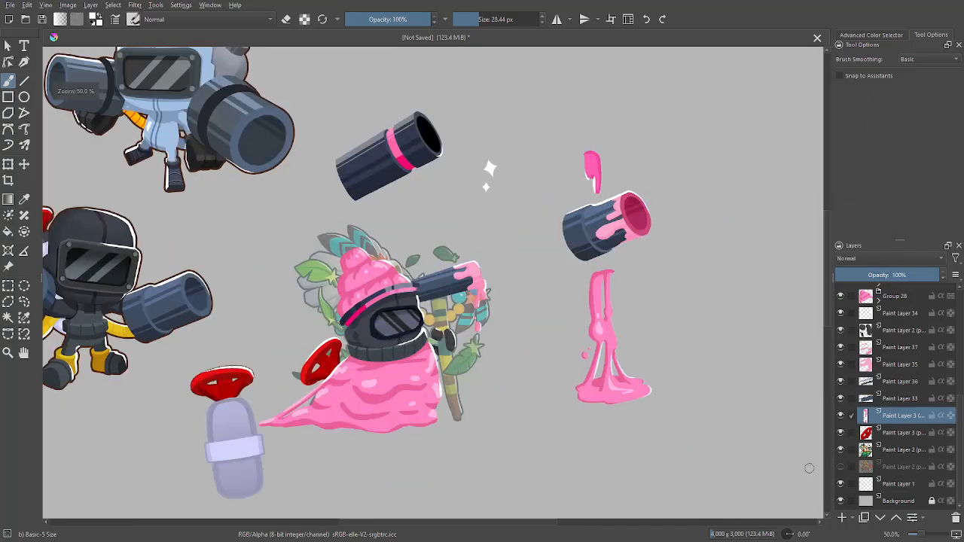
key(equal)
key(equal)
key(equal)
key(equal)
key(equal)
key(equal)
key(equal)
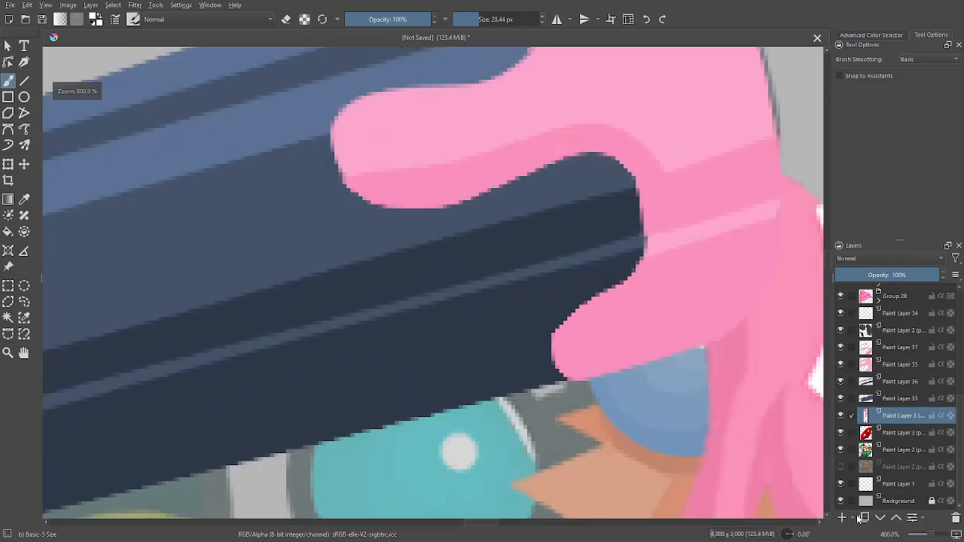
click(842, 517)
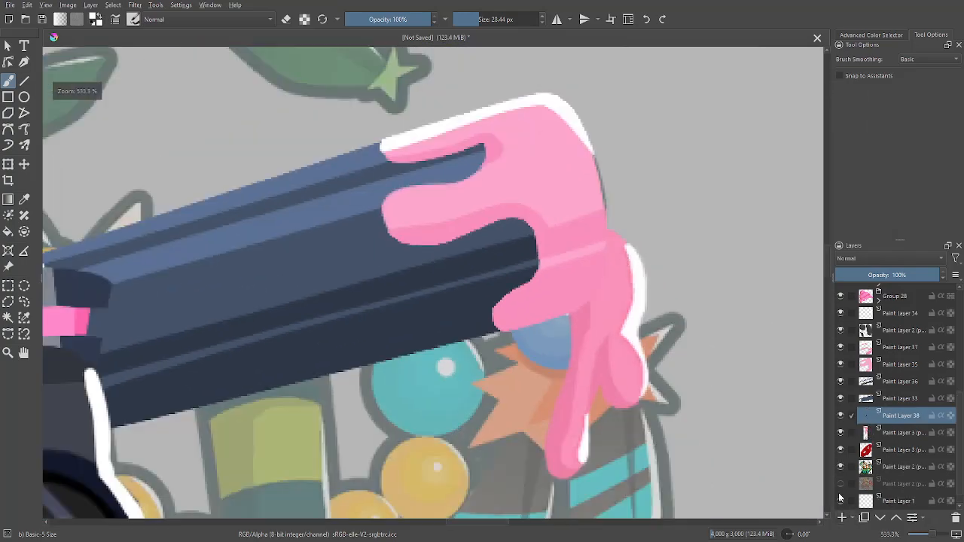
ctrl+click(594, 310)
click(871, 35)
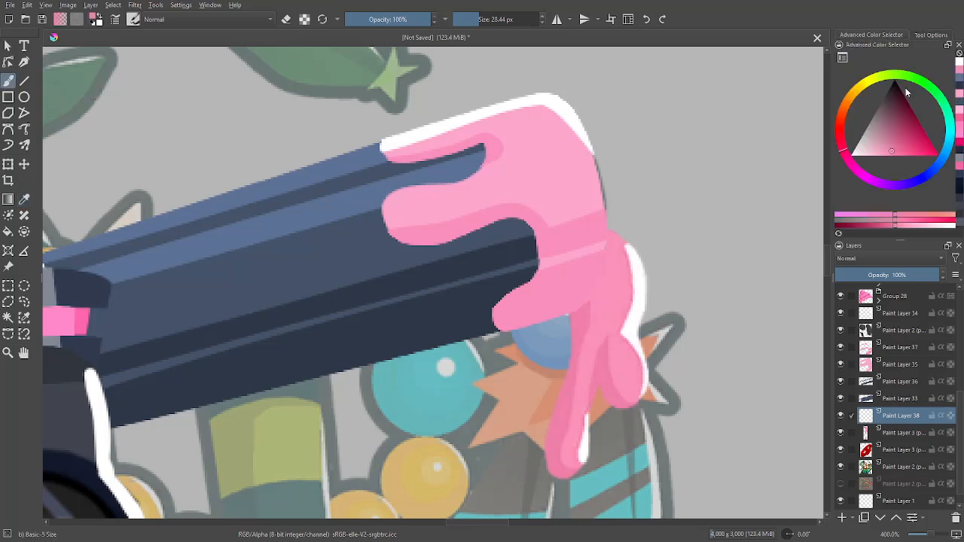
click(896, 142)
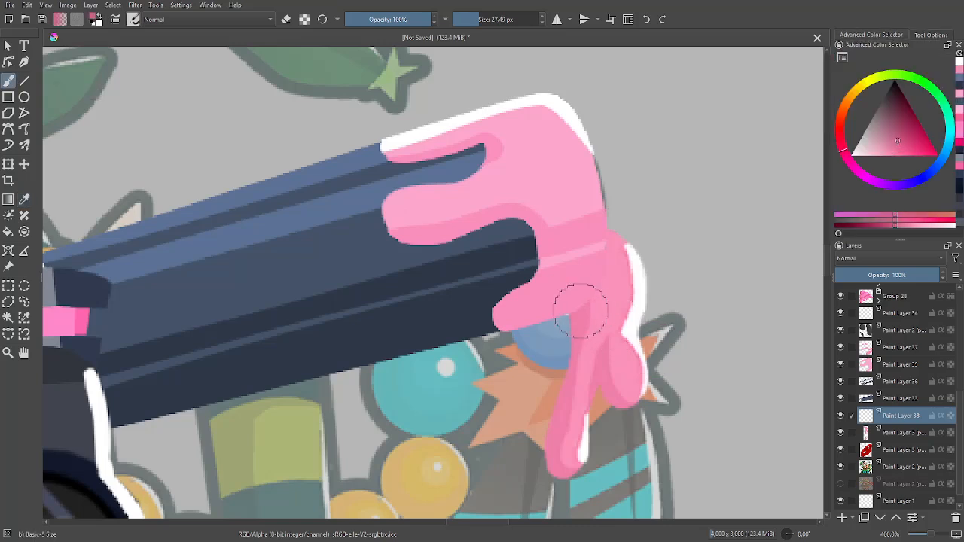
- Paint a dark pink shadow on the drip where it hangs below the barrel's slime, with a brush about 27 px wide
mouse_move(580, 313)
mouse_down()
mouse_move(597, 266)
mouse_move(580, 302)
mouse_move(570, 387)
mouse_up()
key(ctrl+z)
key(ctrl+z)
scroll(467, 315, down, 3)
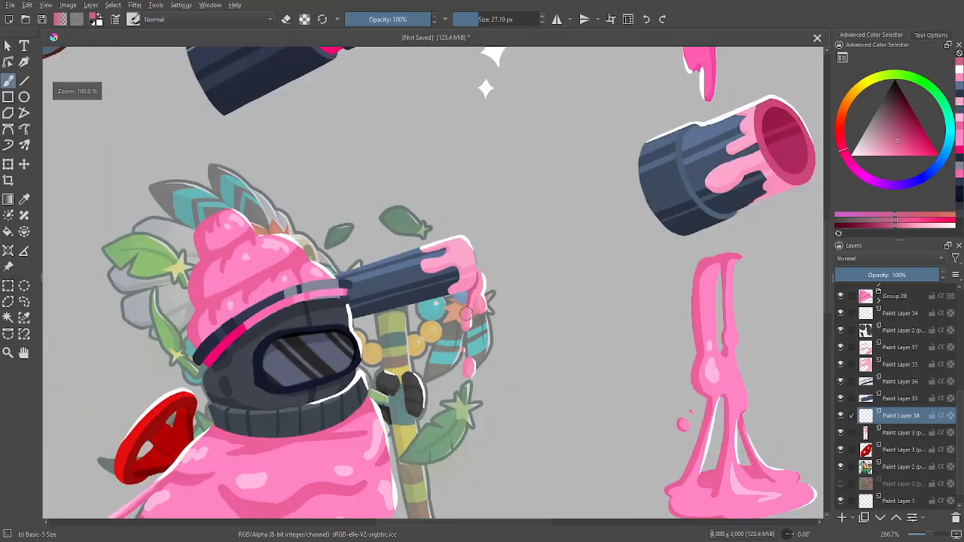
scroll(467, 315, down, 5)
scroll(467, 263, up, 8)
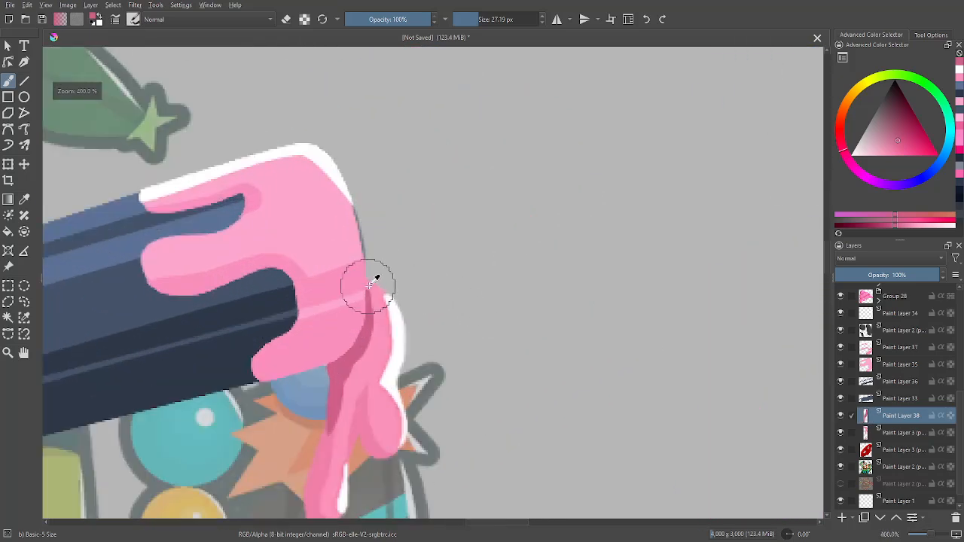
- Bridge the barrel's slime and the drip with sampled pink, and extend the dark pink shadow up along the slime's outer edge
ctrl+click(369, 285)
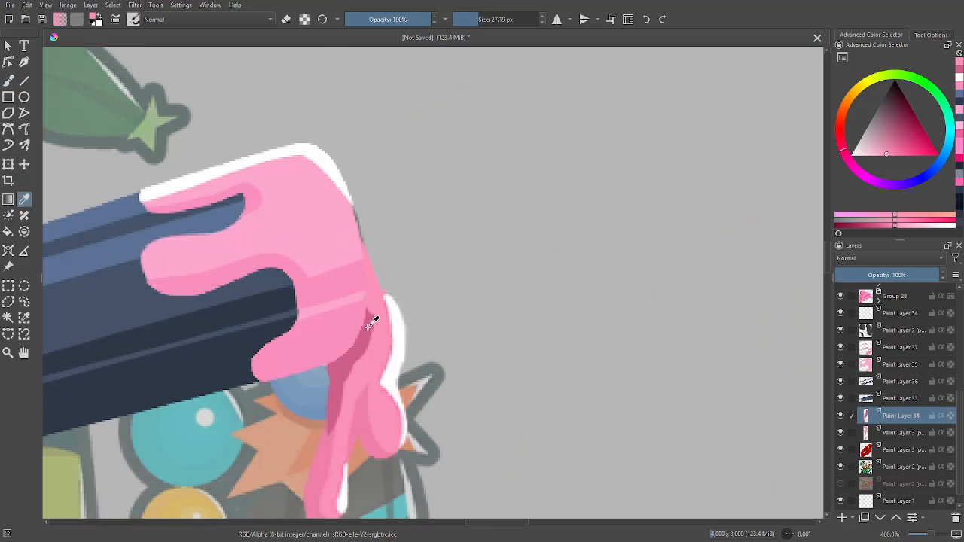
ctrl+click(395, 355)
scroll(369, 309, down, 1)
scroll(369, 307, up, 2)
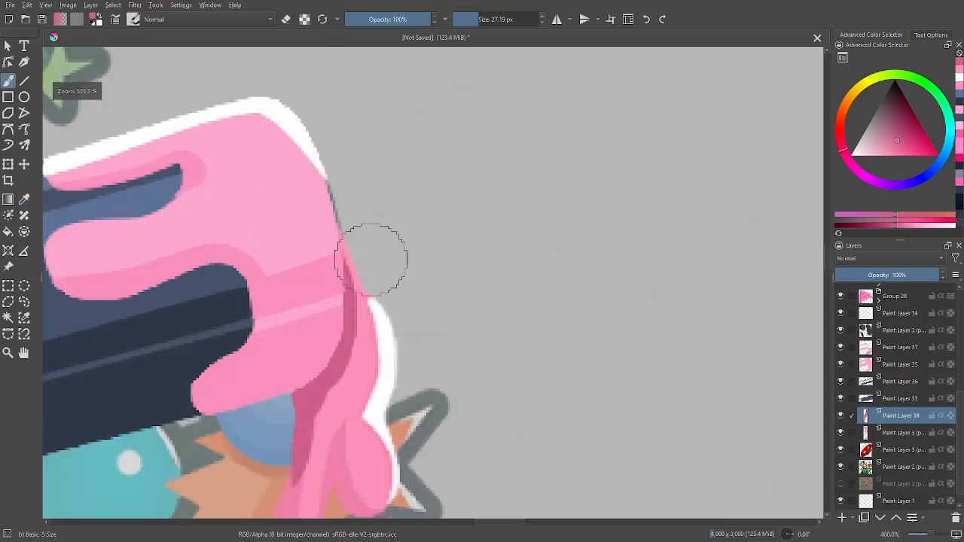
mouse_move(338, 251)
mouse_down()
mouse_move(338, 345)
mouse_move(347, 331)
mouse_move(326, 411)
mouse_up()
key(m)
scroll(326, 413, down, 6)
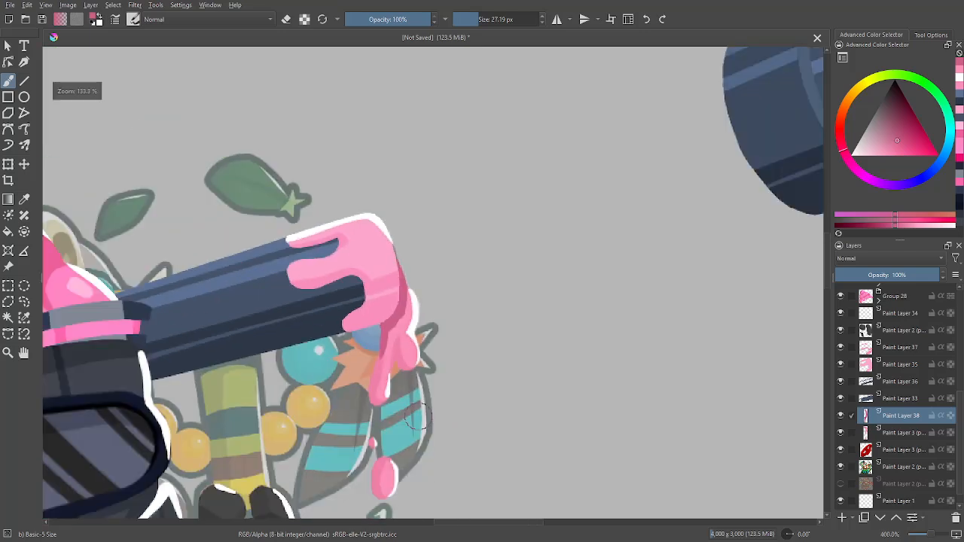
key(m)
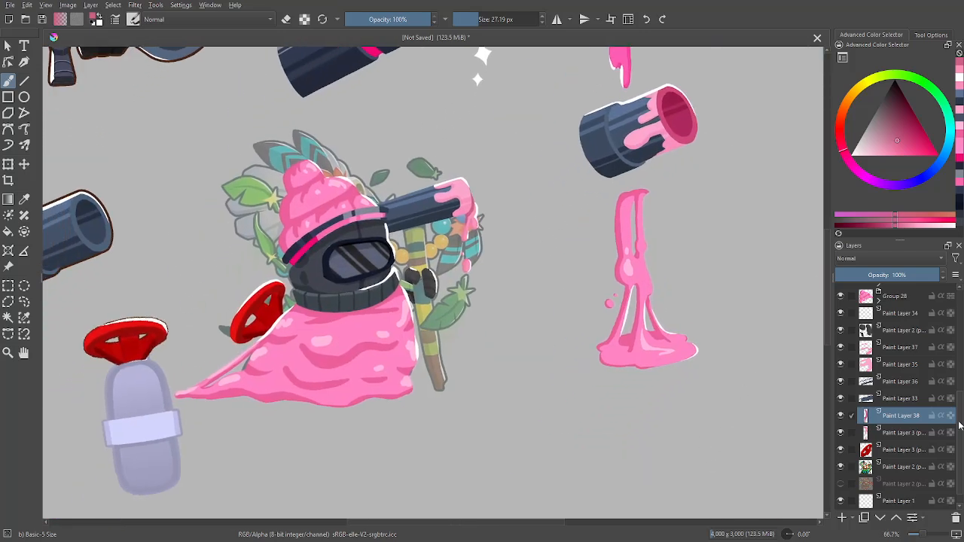
- Add a layer just below the attached valve wheel and sample the yellow from the black-suited character
scroll(960, 426, down, 1)
click(896, 451)
key(Insert)
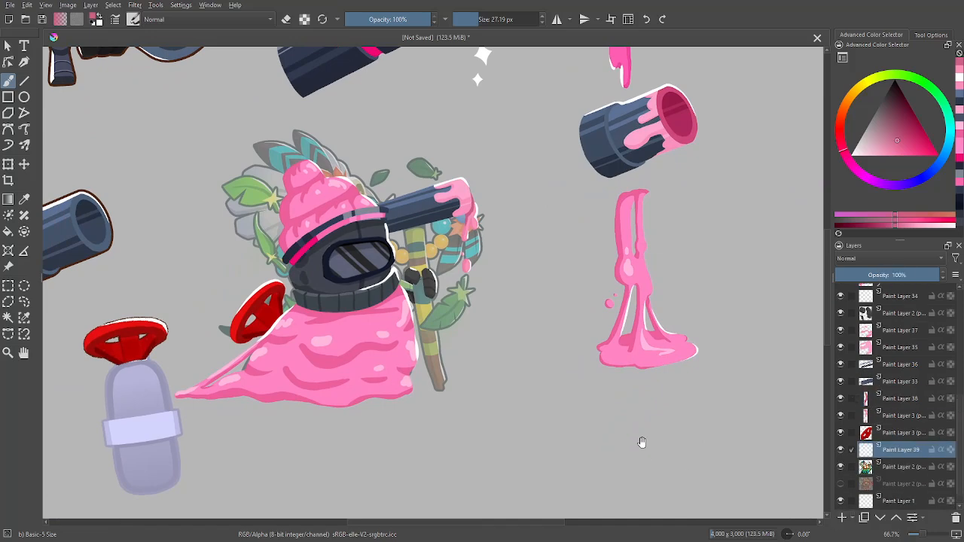
mouse_move(212, 470)
mouse_down()
mouse_move(426, 451)
mouse_move(438, 469)
mouse_move(396, 308)
mouse_move(318, 445)
mouse_move(594, 282)
mouse_move(642, 388)
mouse_move(652, 350)
mouse_move(704, 281)
mouse_up()
key(p)
click(276, 354)
key(b)
mouse_move(513, 382)
mouse_down()
mouse_move(484, 383)
mouse_move(224, 310)
mouse_up()
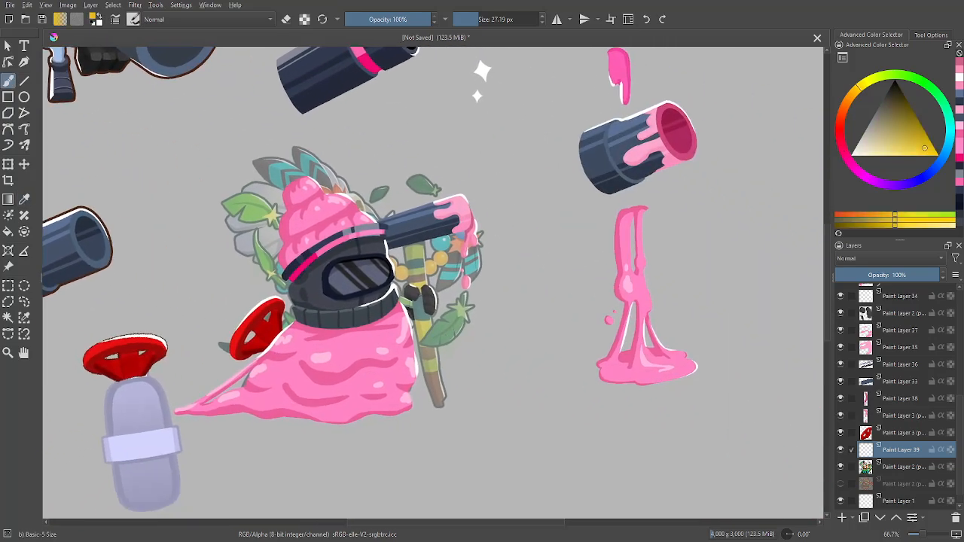
- Paint a solid yellow shaft over the full length of the faded staff, using a brush about 73 px wide
key(ctrl+plus)
key(ctrl+plus)
mouse_move(381, 225)
mouse_down()
mouse_move(410, 224)
mouse_move(374, 167)
mouse_up()
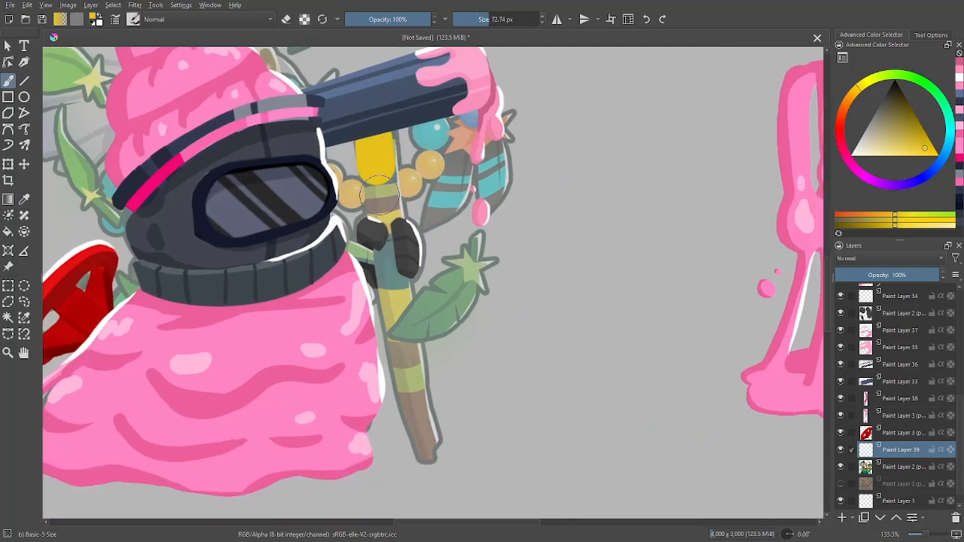
click(24, 81)
click(7, 81)
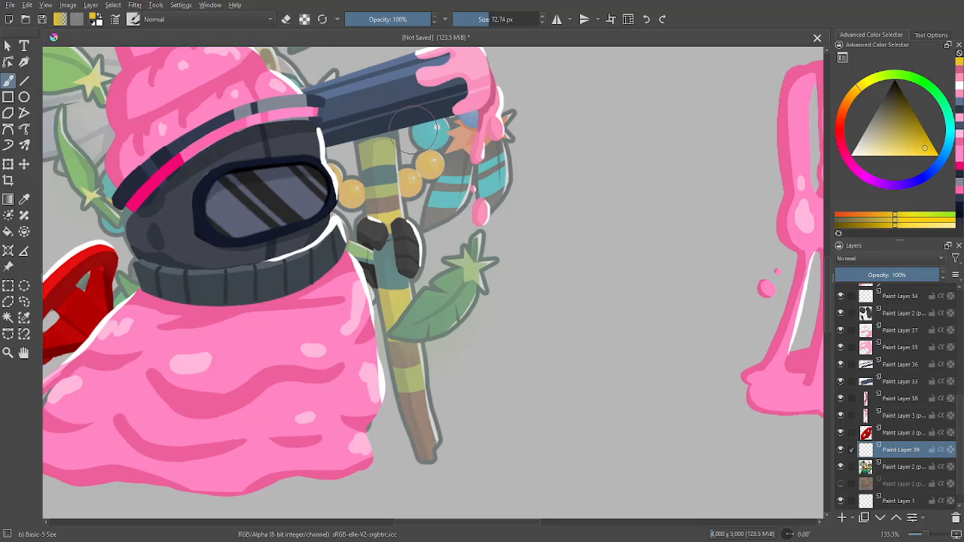
mouse_move(374, 120)
mouse_down()
mouse_move(382, 231)
mouse_move(373, 117)
mouse_up()
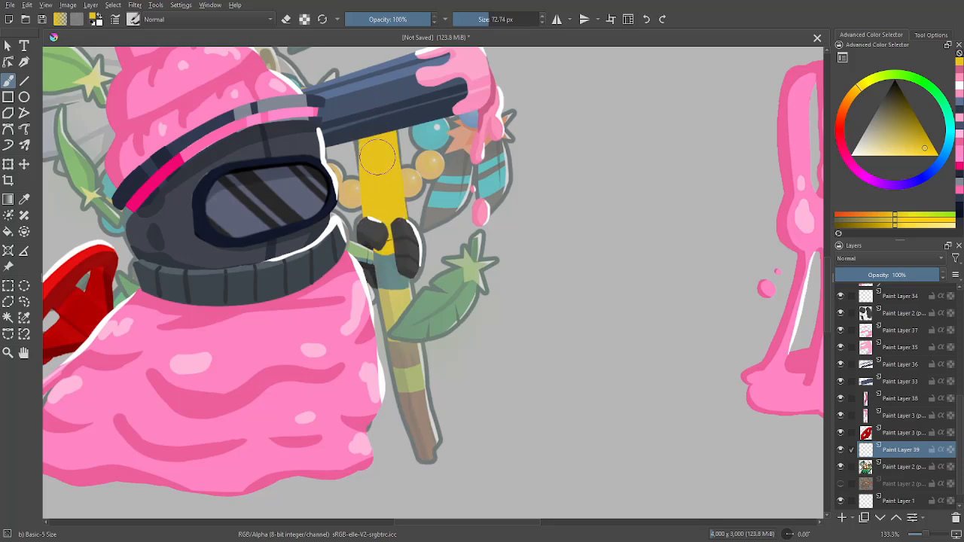
- Select the yellow shaft's shape, add a layer above it and paint a darker yellow shadow along the side nearest the cape
key(w)
click(407, 343)
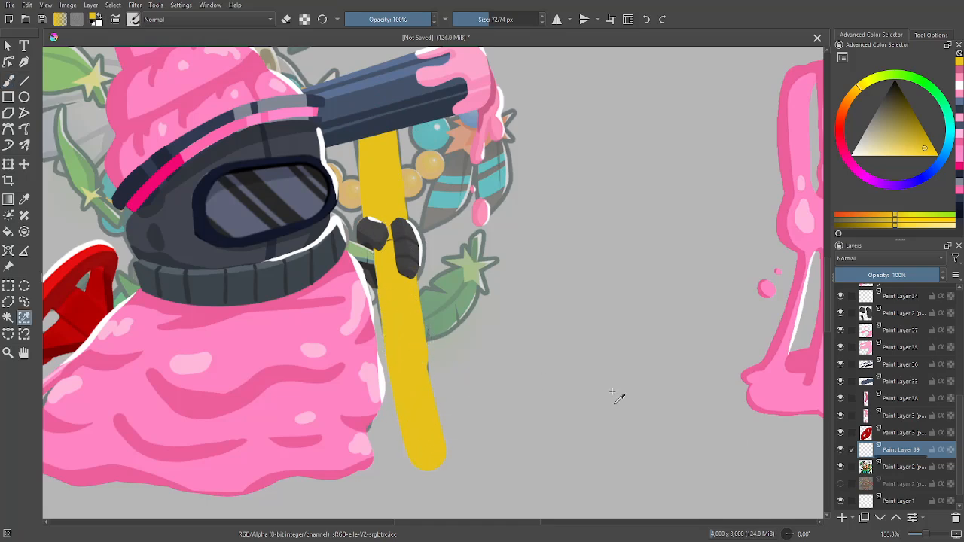
key(Insert)
drag(929, 142, 927, 138)
key(b)
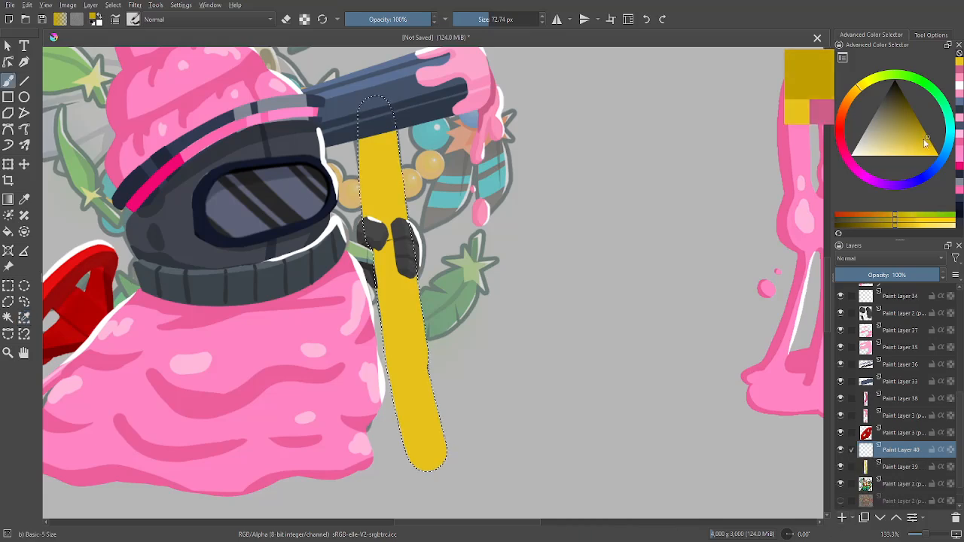
drag(351, 124, 401, 481)
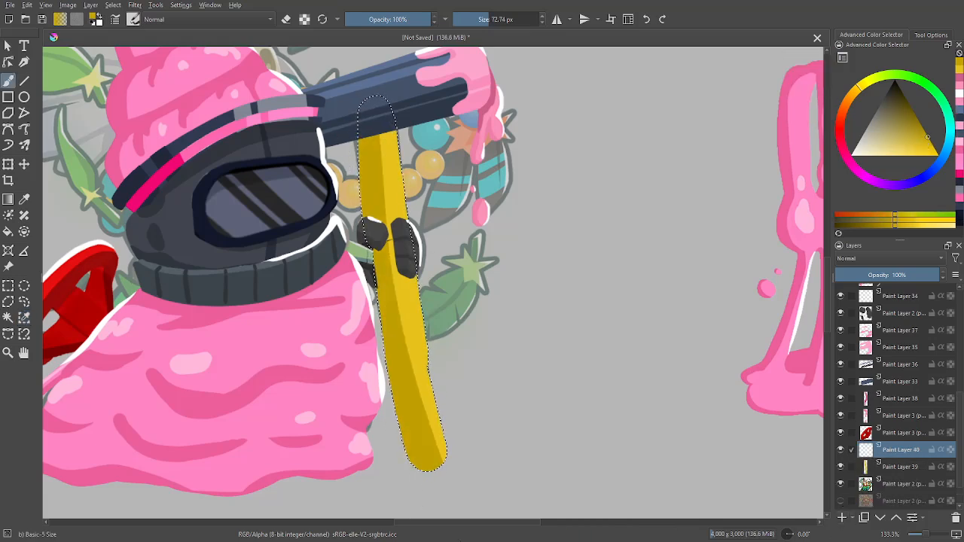
- On another new layer, paint dark brown diagonal stripes across the shaft with a brush about 35 px wide, and lower its opacity to about 38%
click(849, 518)
drag(892, 117, 910, 106)
drag(361, 158, 439, 139)
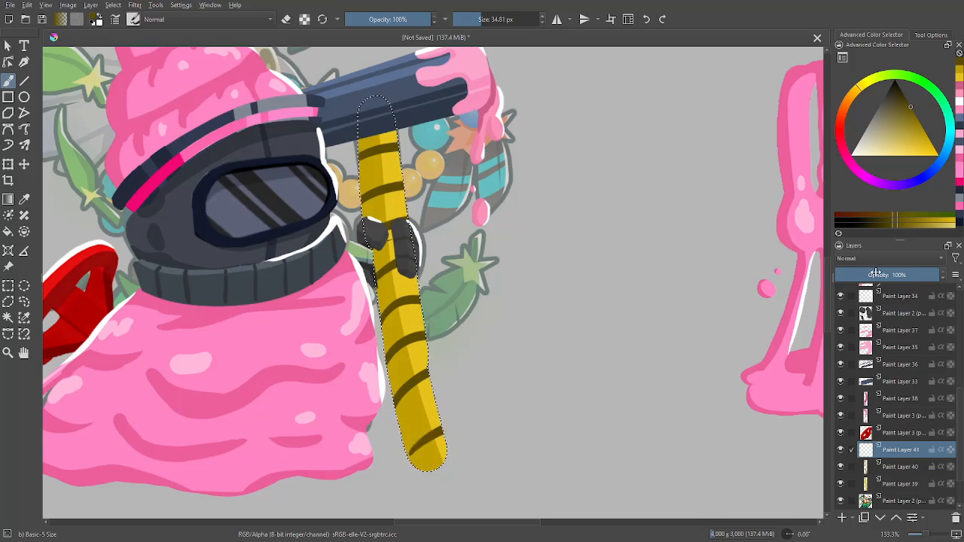
drag(876, 273, 873, 275)
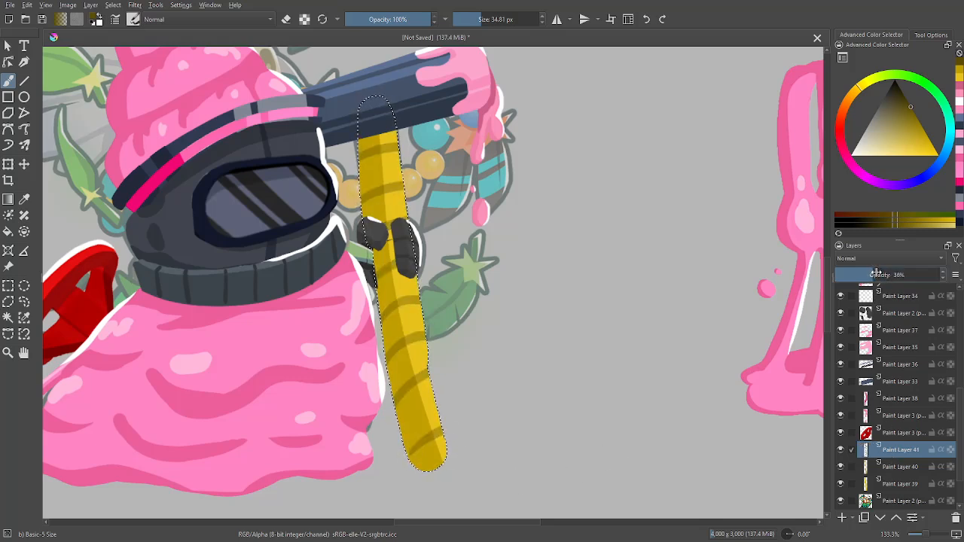
- Sample the shaft's dark yellow on its shading layer, paint a white outer-edge highlight on a new layer above the stripes, and deselect
click(890, 471)
ctrl+click(377, 145)
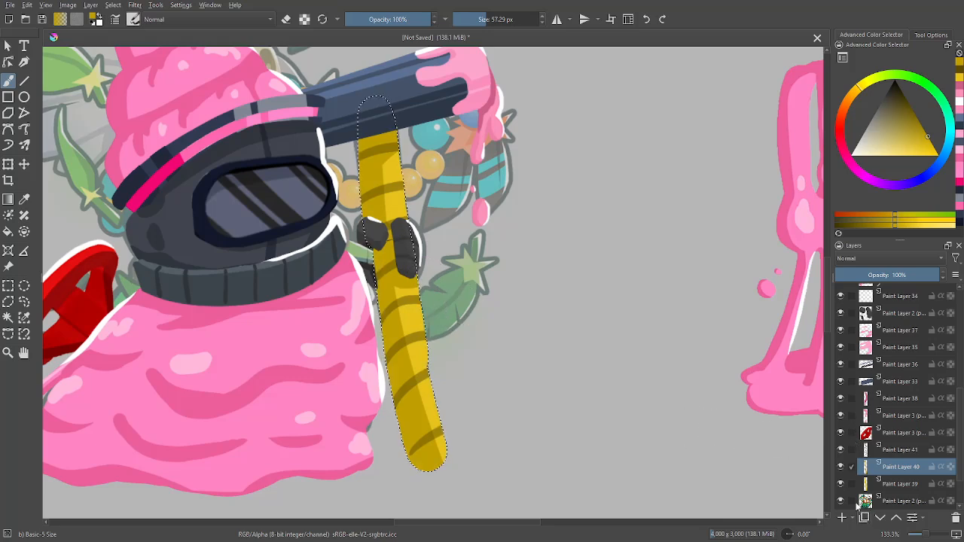
click(843, 517)
drag(887, 467, 896, 443)
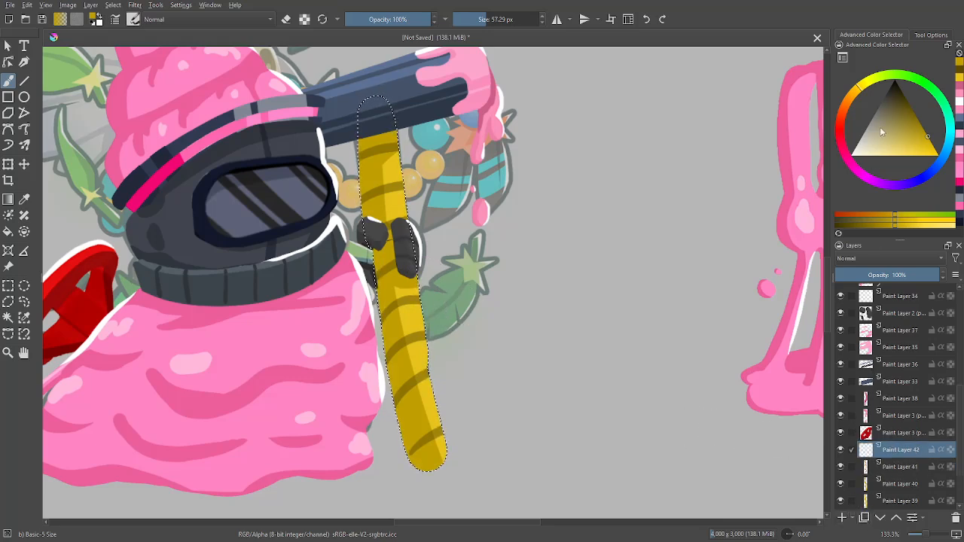
drag(880, 134, 848, 159)
drag(391, 238, 406, 324)
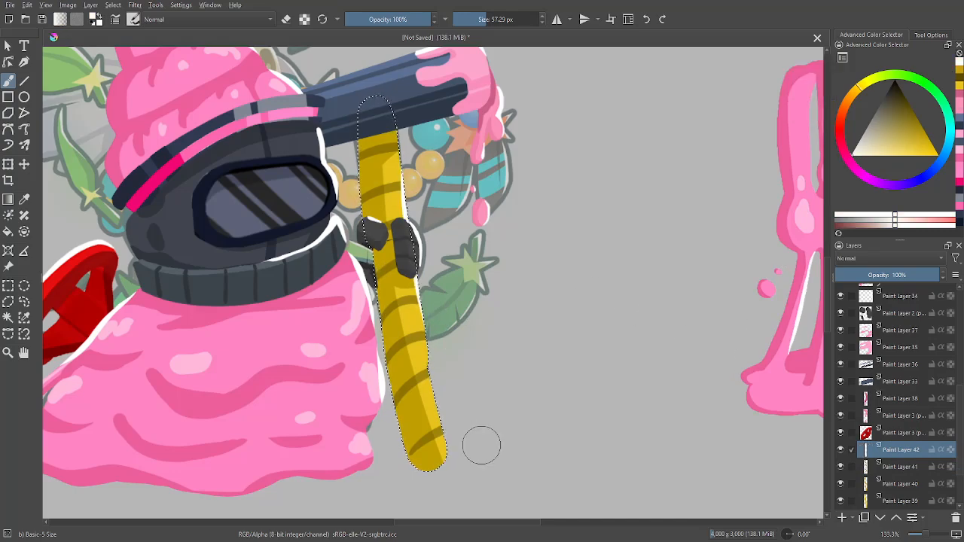
key(ctrl+shift+a)
- Group all layers from Paint Layer 34 down through the visible faded reference layer and collapse the group
key(minus)
key(minus)
key(minus)
key(minus)
drag(681, 402, 754, 443)
key(plus)
key(plus)
drag(716, 470, 708, 435)
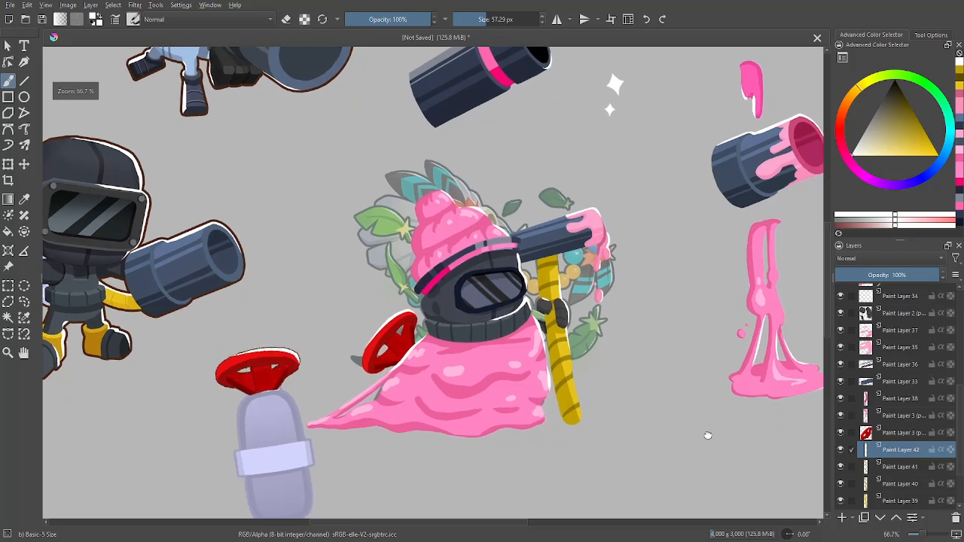
drag(956, 420, 961, 367)
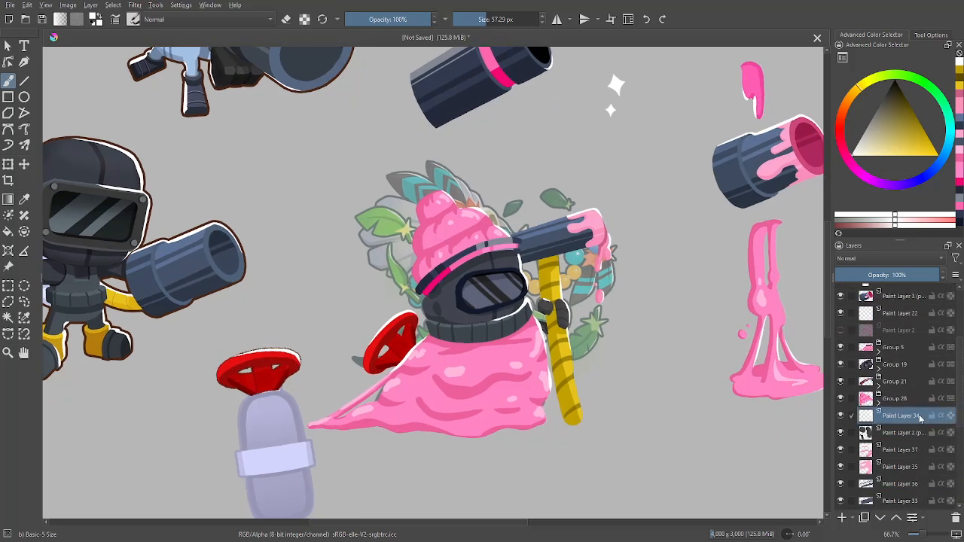
scroll(922, 415, down, 3)
shift+click(914, 485)
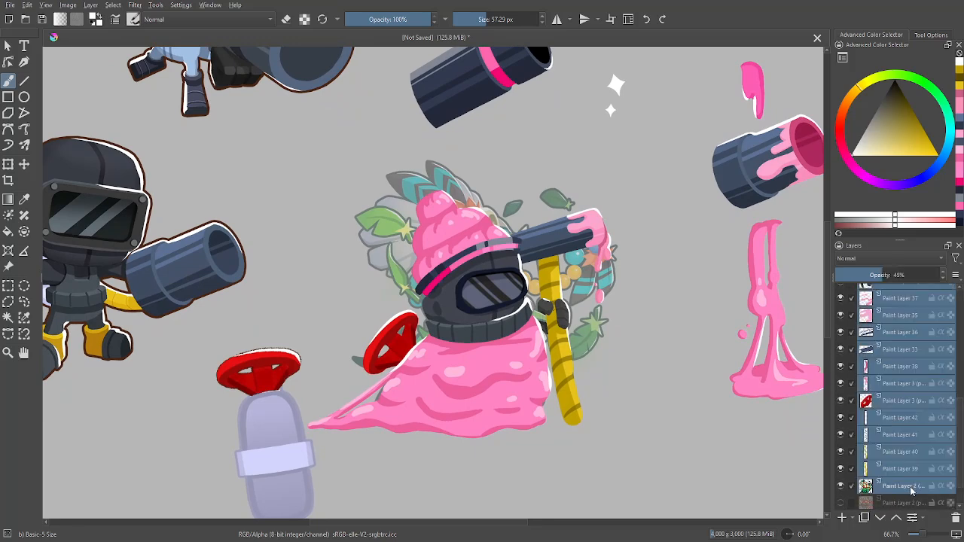
key(ctrl+g)
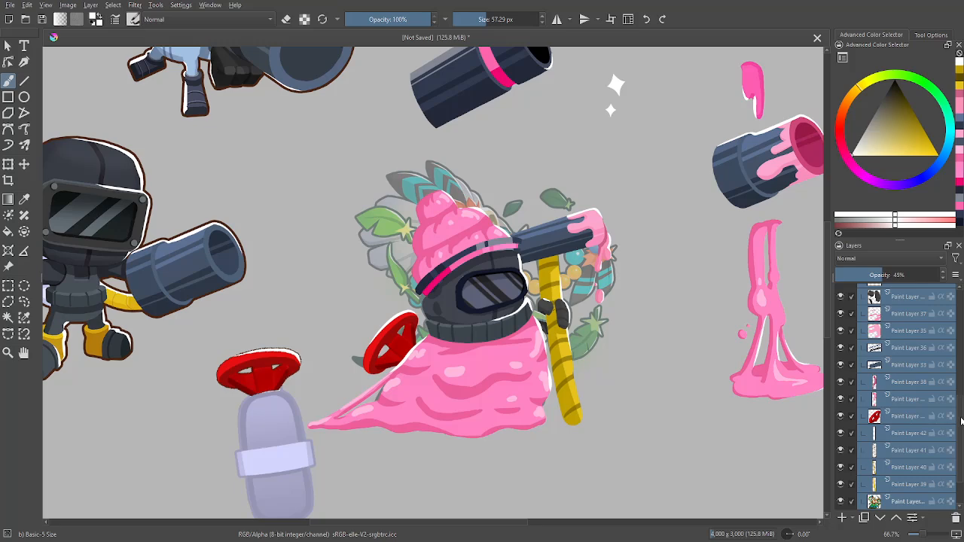
drag(961, 420, 961, 357)
click(879, 438)
click(900, 451)
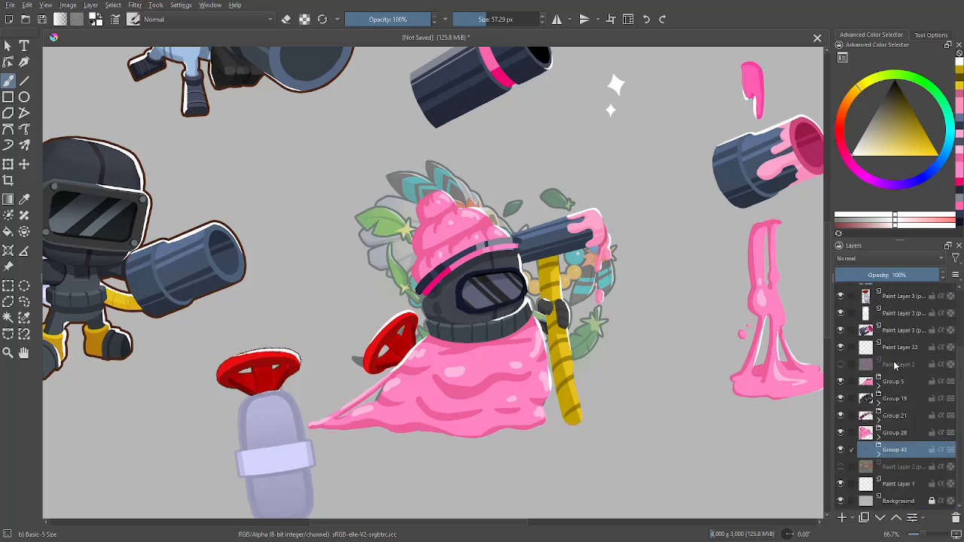
- Toggle Paint Layer 22's visibility to check its content, and remove the layer
click(842, 348)
click(842, 348)
click(842, 348)
click(841, 348)
click(842, 348)
click(841, 348)
click(841, 348)
click(842, 348)
click(898, 348)
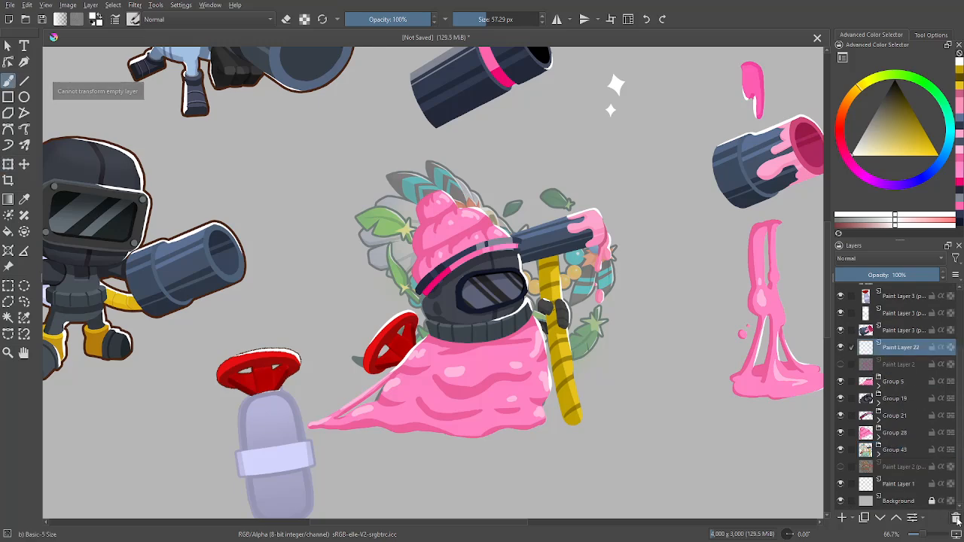
key(ctrl+e)
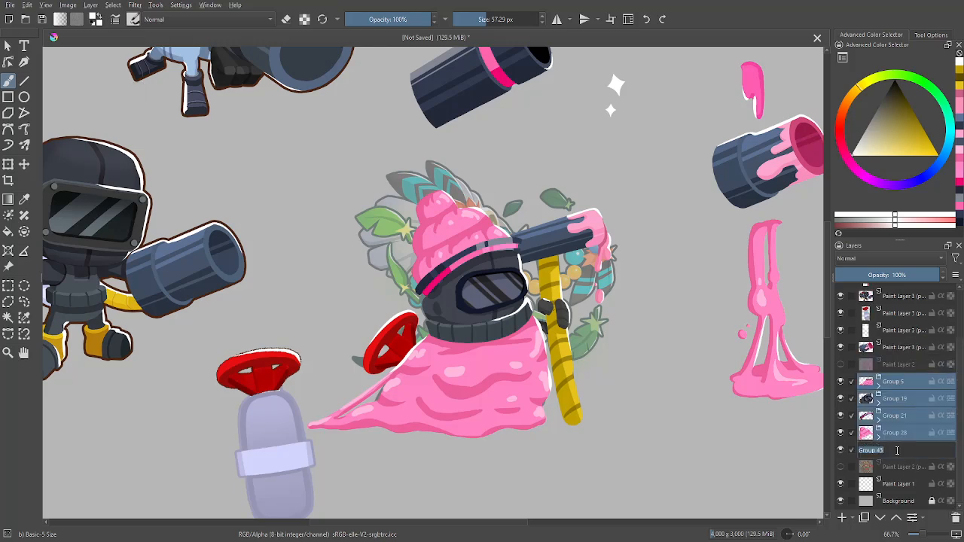
- Combine the character's groups, from Group 5 through Group 43, into one parent group
click(906, 467)
click(903, 452)
shift+click(900, 382)
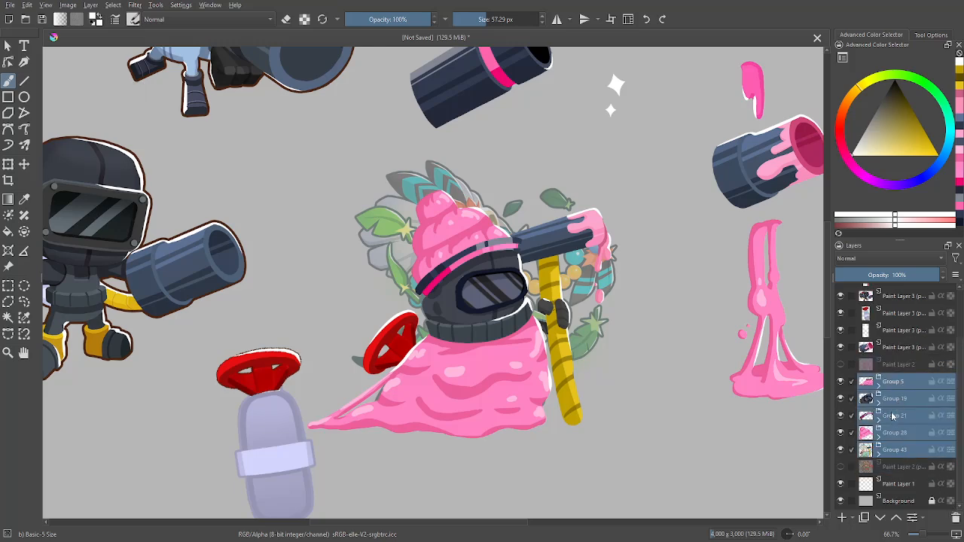
key(ctrl+g)
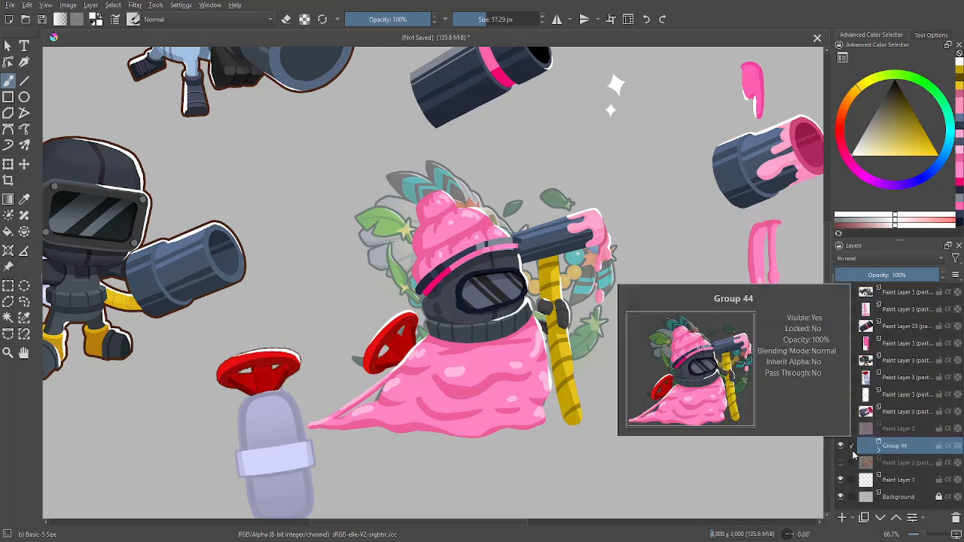
- Hide the faded reference layer inside Group 43 and collapse the character's groups
click(877, 451)
scroll(908, 463, down, 2)
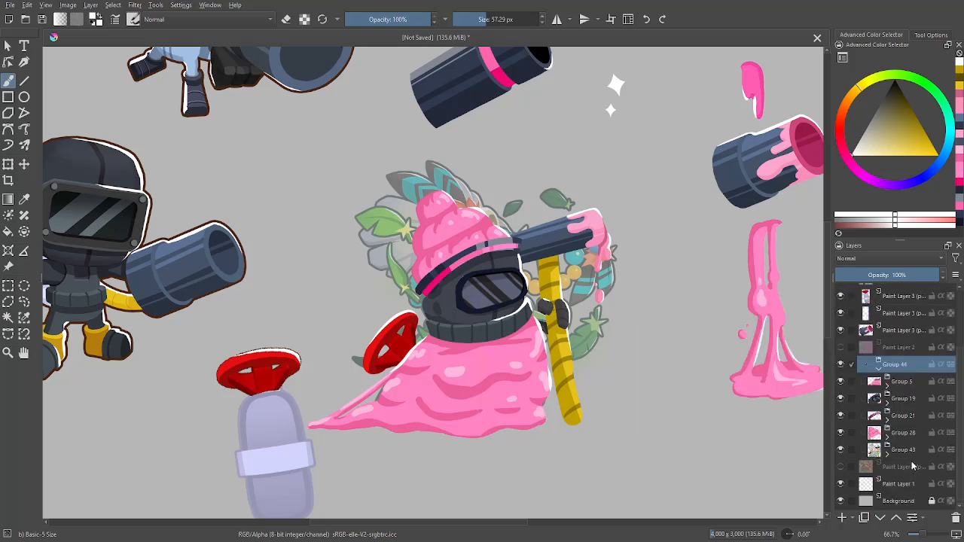
click(840, 451)
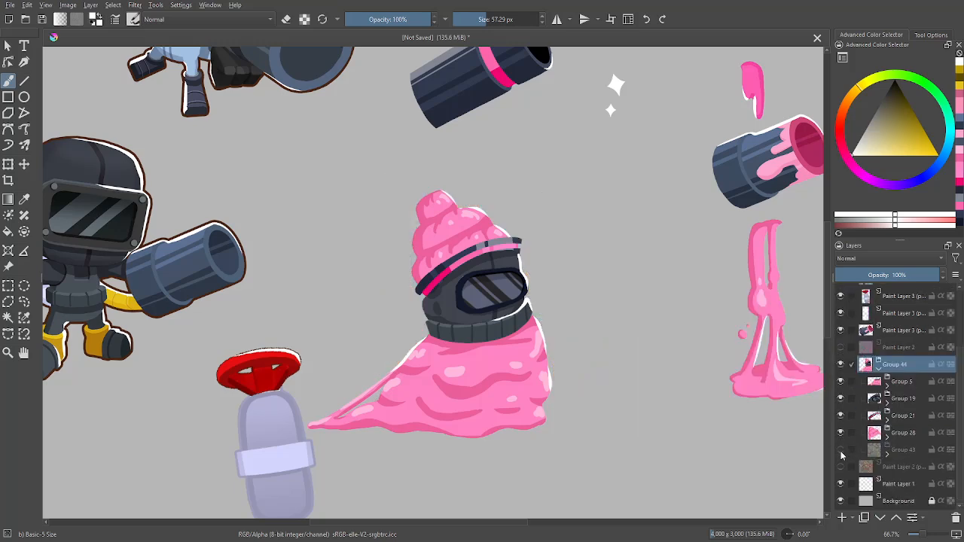
click(841, 451)
click(883, 453)
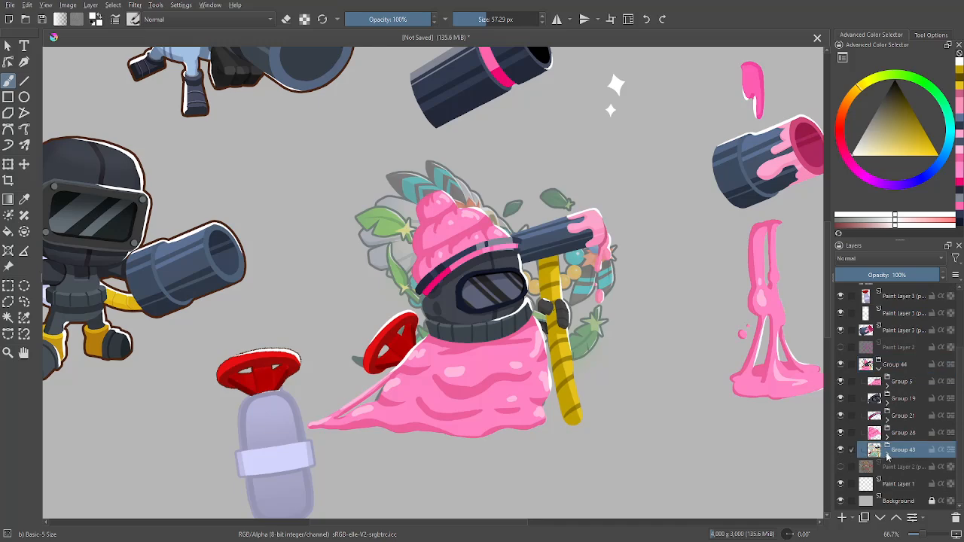
click(885, 453)
click(840, 496)
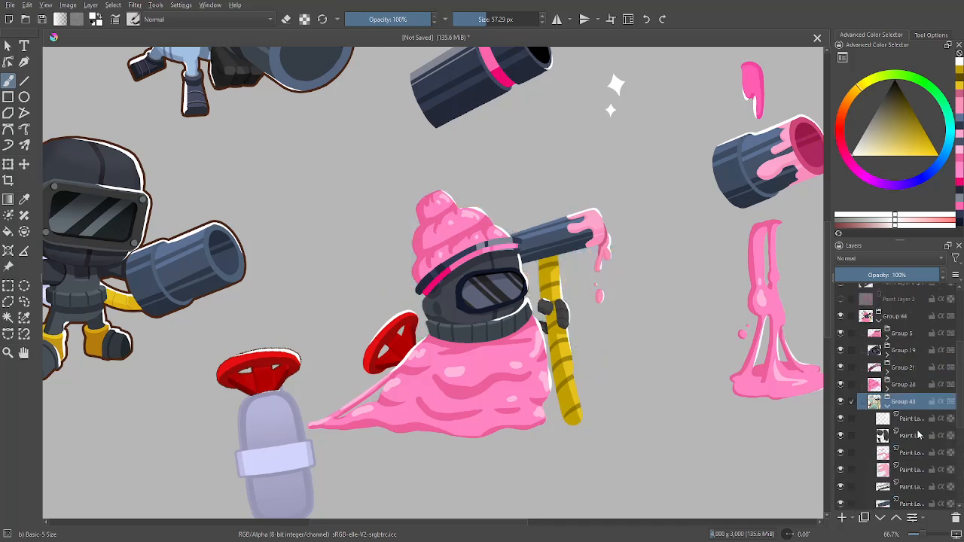
click(887, 455)
click(879, 370)
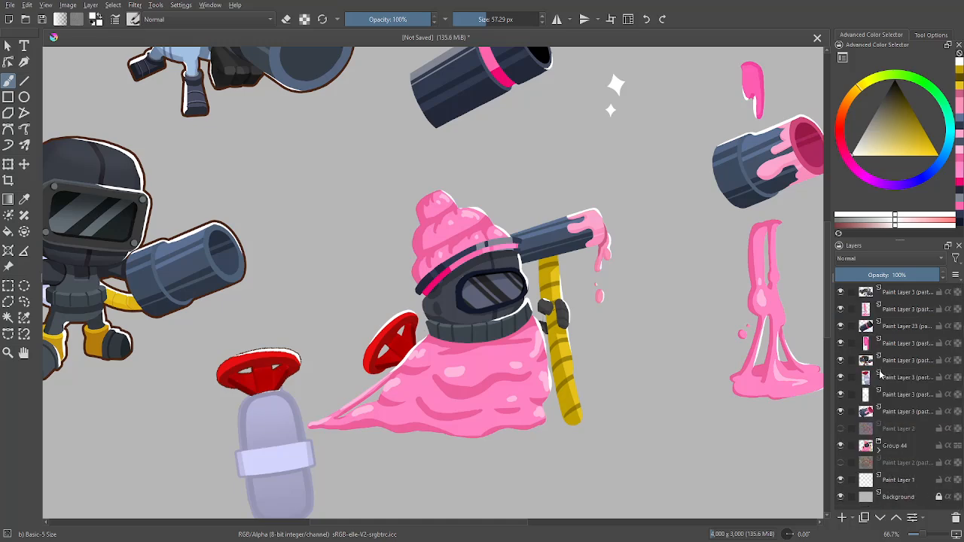
- Add a Stroke layer style to the character's parent group with Normal blend mode and a size of 9 px
right_click(896, 452)
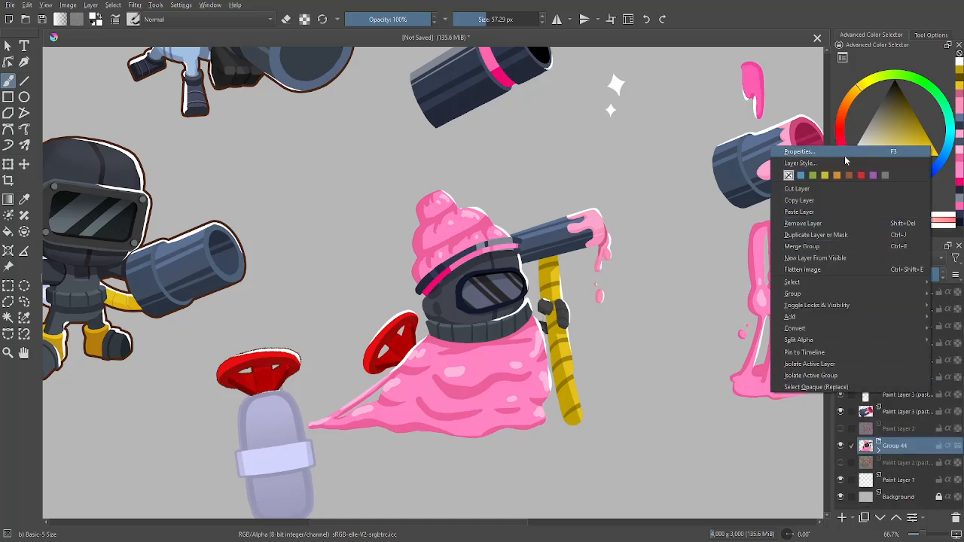
key(Escape)
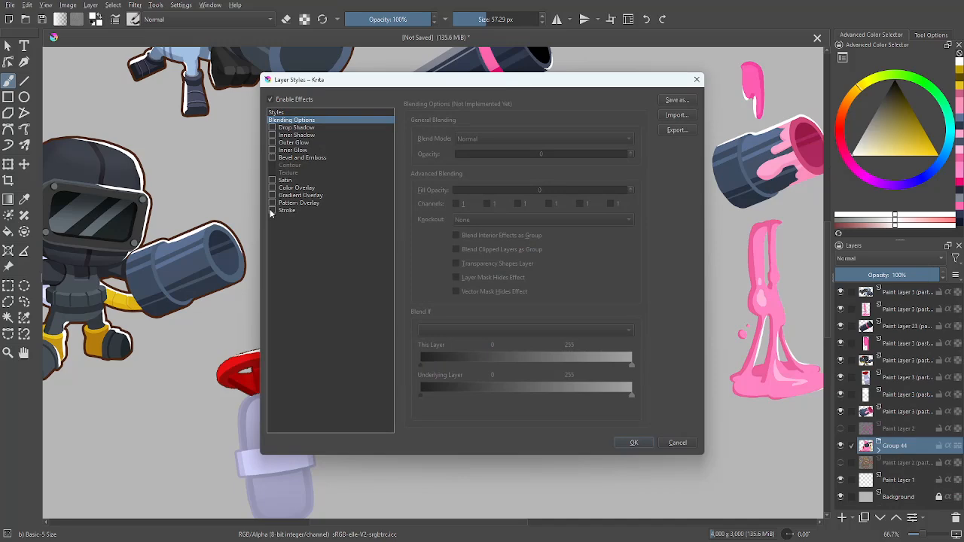
click(287, 210)
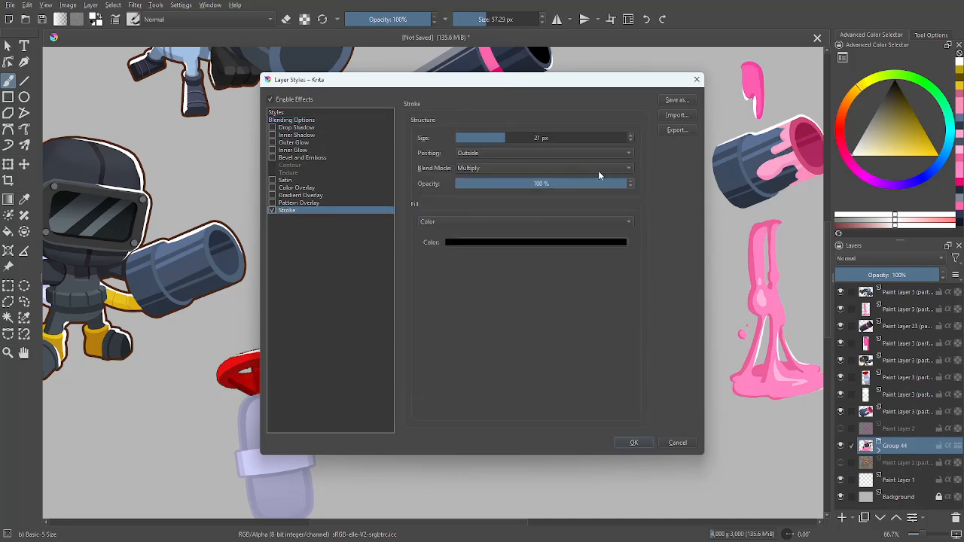
click(598, 168)
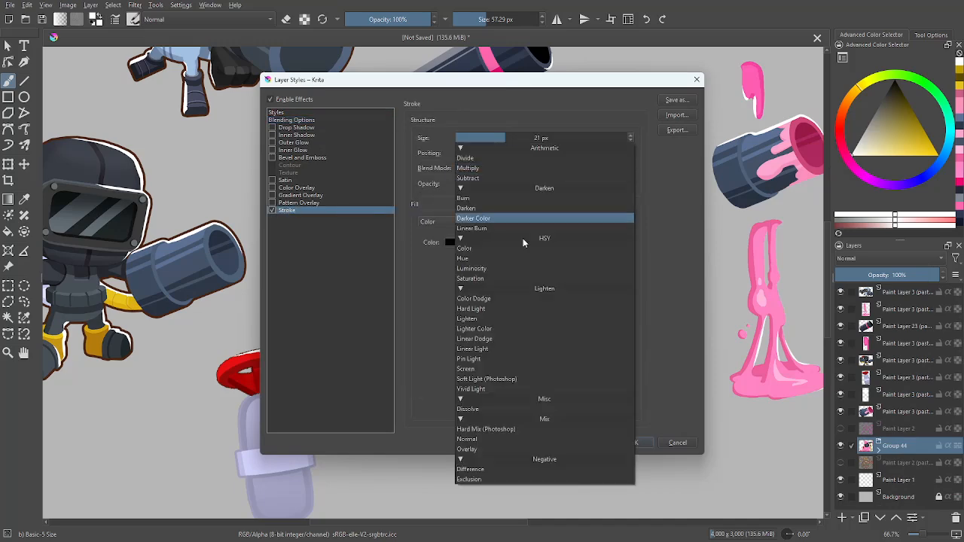
click(466, 439)
drag(486, 139, 480, 138)
click(632, 137)
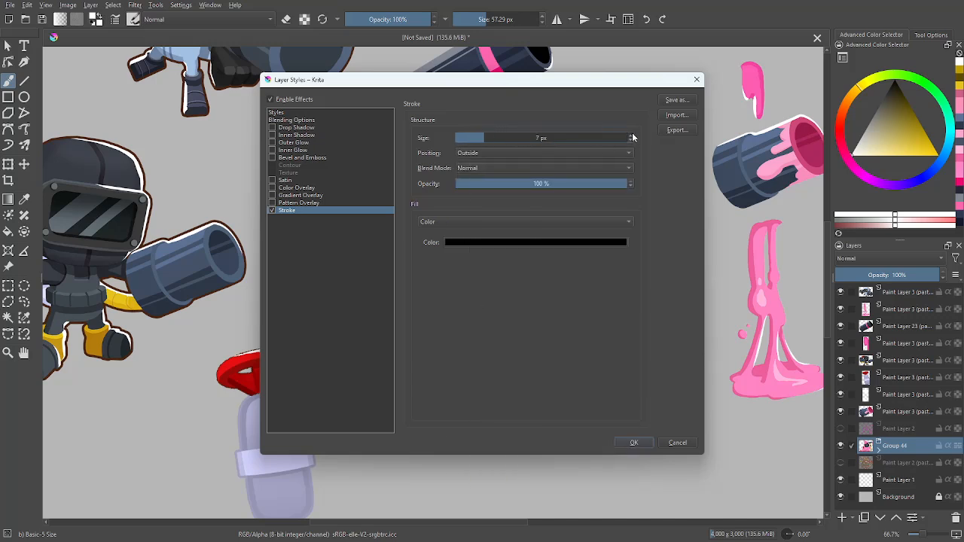
- Set the stroke color to dark brown #471700 and apply the layer style
click(580, 243)
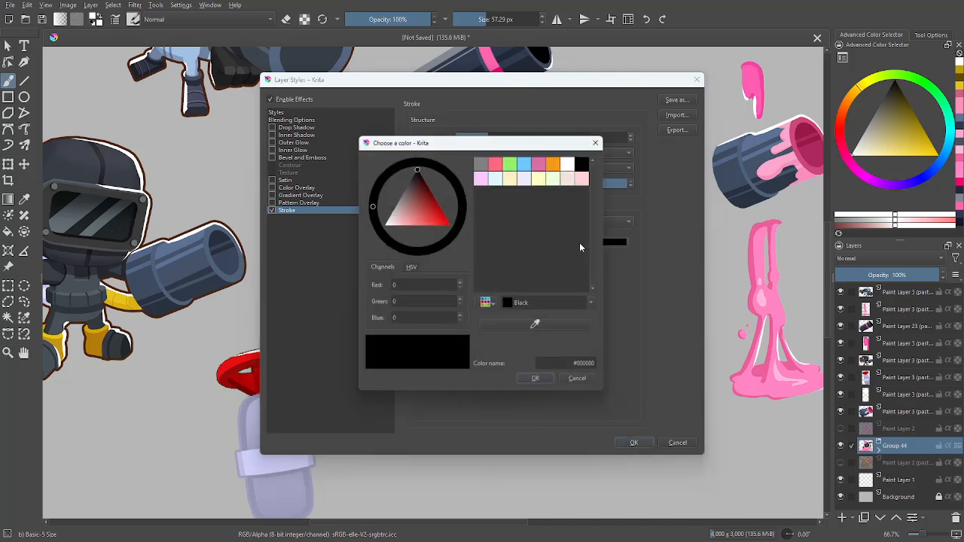
click(425, 182)
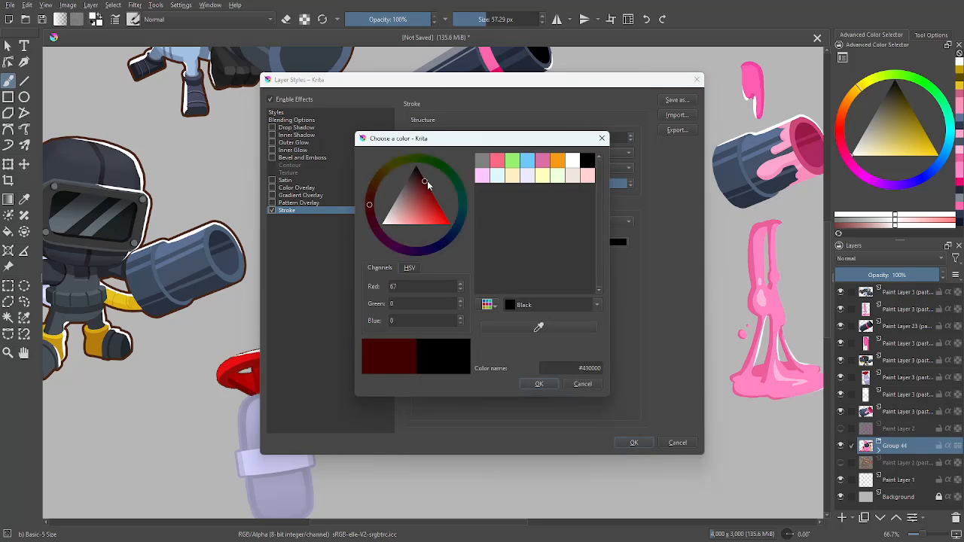
click(372, 189)
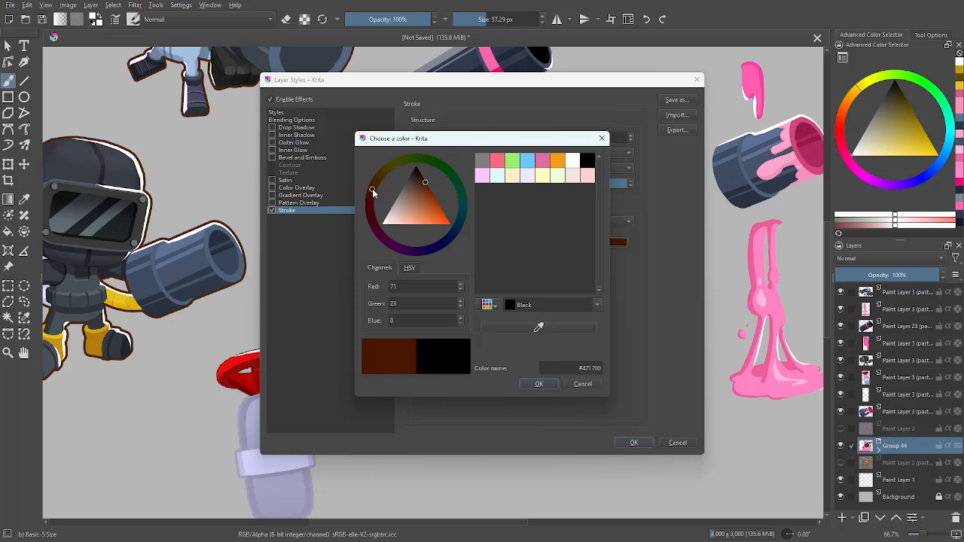
click(537, 385)
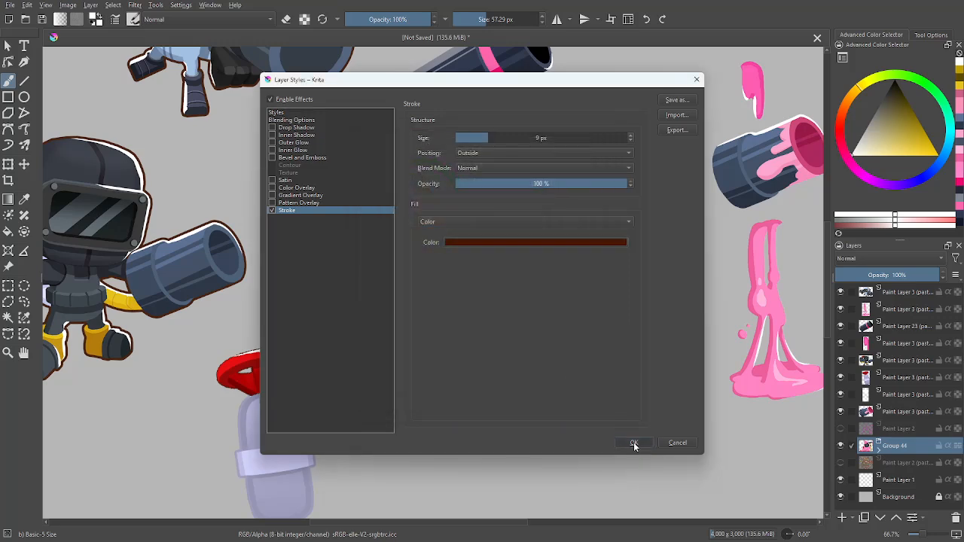
click(632, 442)
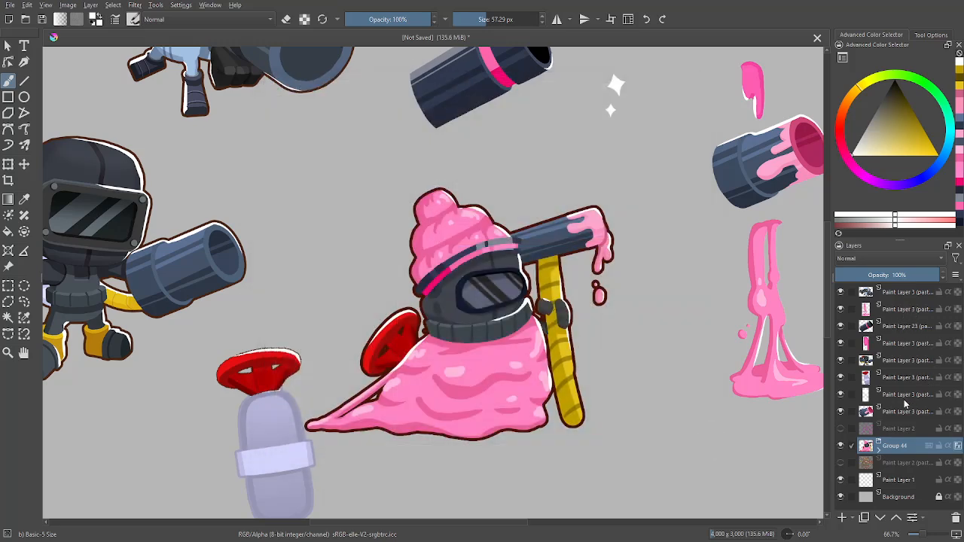
- Move the sparkles layer directly above Group 44 and place the sparkles beside the back of the pink hood
drag(906, 397, 911, 439)
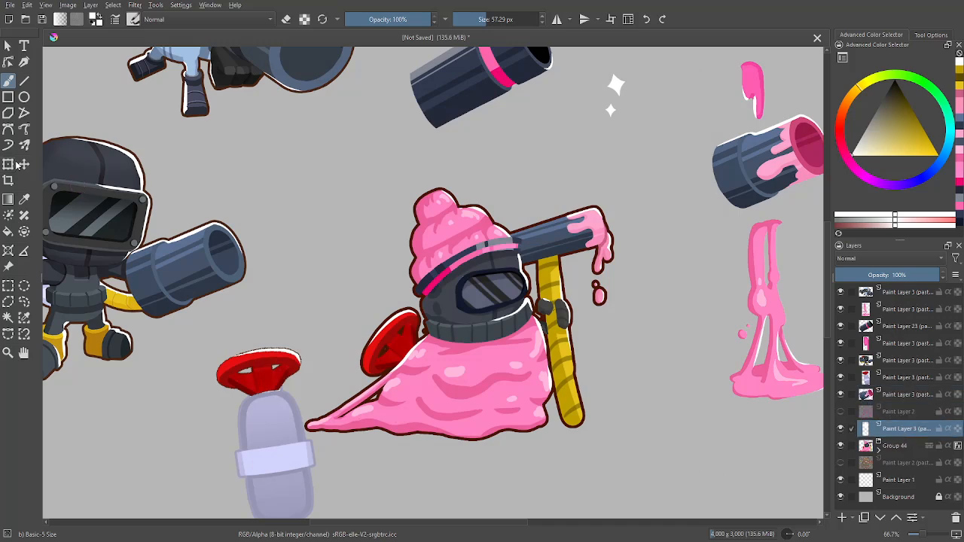
key(t)
mouse_move(624, 224)
mouse_down()
mouse_move(488, 455)
mouse_move(491, 446)
mouse_up()
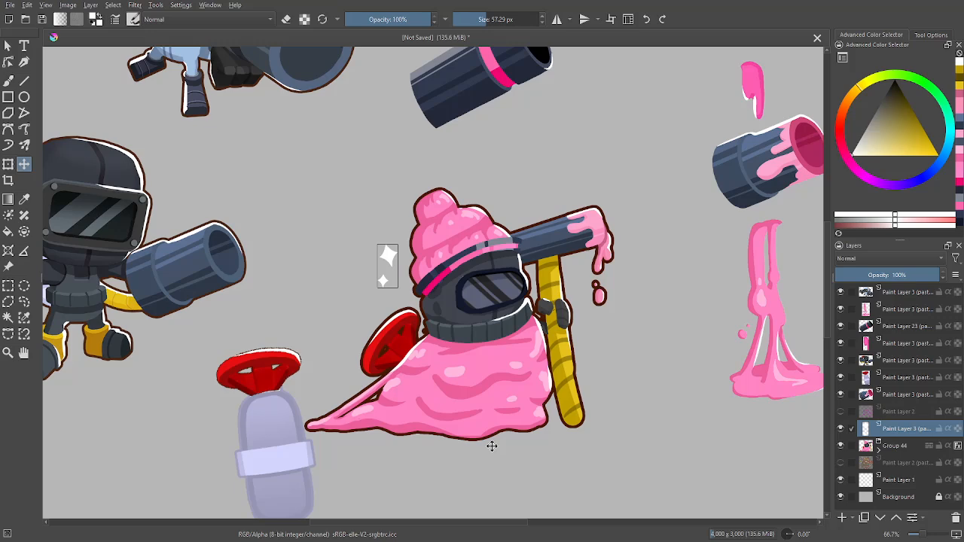
- Duplicate the sparkles twice, placing one smaller copy beside the red valve wheel and another above the barrel's dripping end
key(ctrl+j)
drag(556, 314, 506, 394)
click(7, 165)
drag(348, 330, 607, 170)
key(Return)
key(ctrl+j)
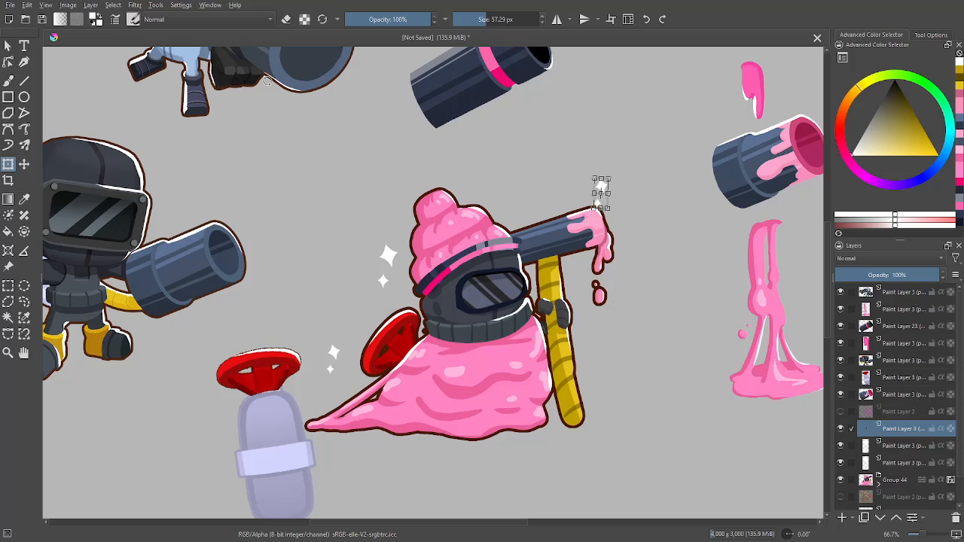
- Mirror the sparkles above the barrel's end horizontally, adjust their size and rotation slightly, and apply the transform
click(932, 35)
scroll(960, 128, down, 2)
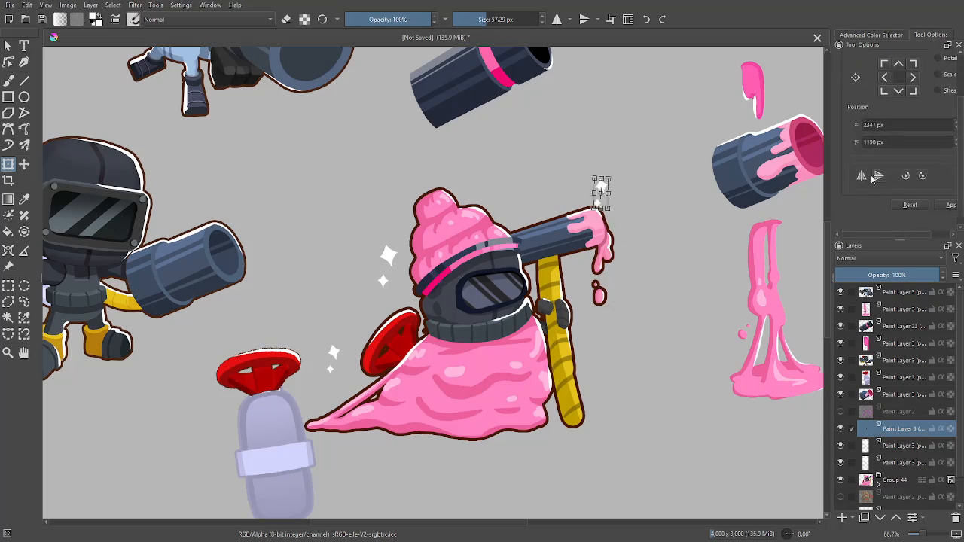
drag(592, 174, 587, 171)
drag(619, 175, 622, 151)
drag(595, 179, 604, 180)
key(b)
- Examine the composition of the whole canvas from a distance in both normal and horizontally mirrored view
key(minus)
key(minus)
key(minus)
key(minus)
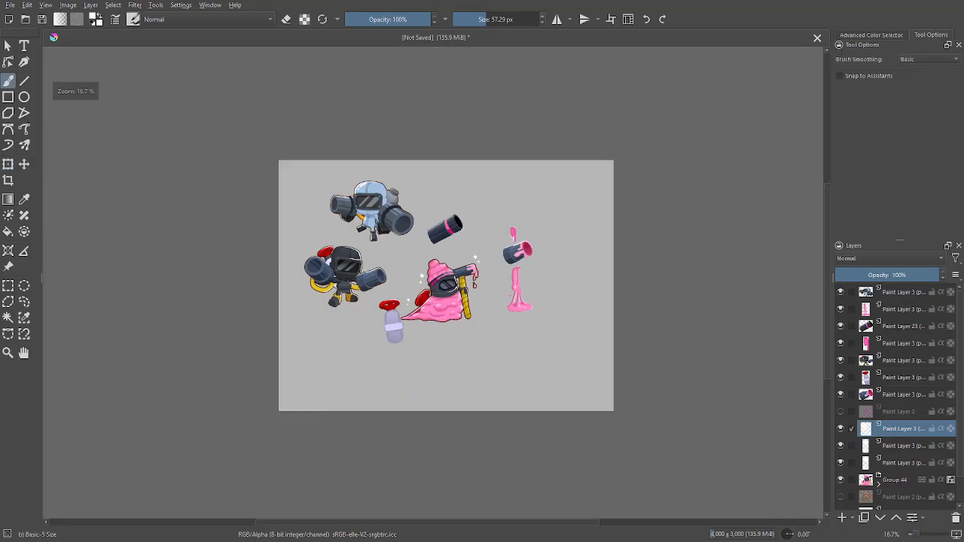
key(m)
key(m)
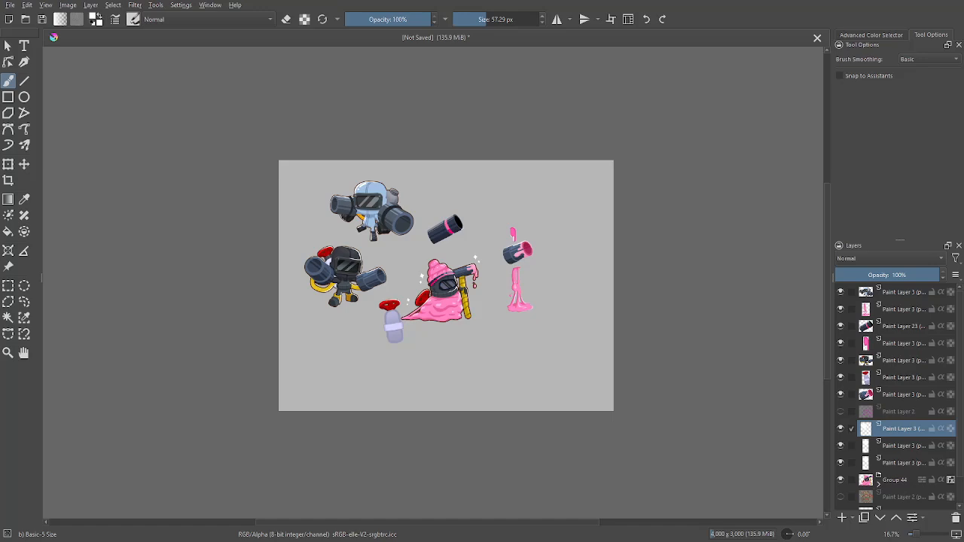
key(plus)
key(plus)
key(plus)
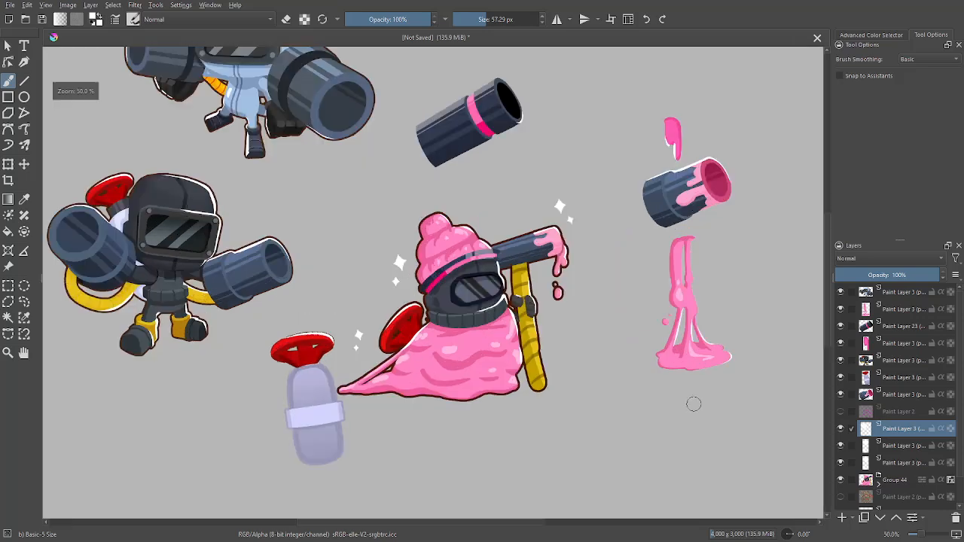
- Hide all reference layers above Paint Layer 2 so only the pink-caped character and its sparkles are shown
click(841, 291)
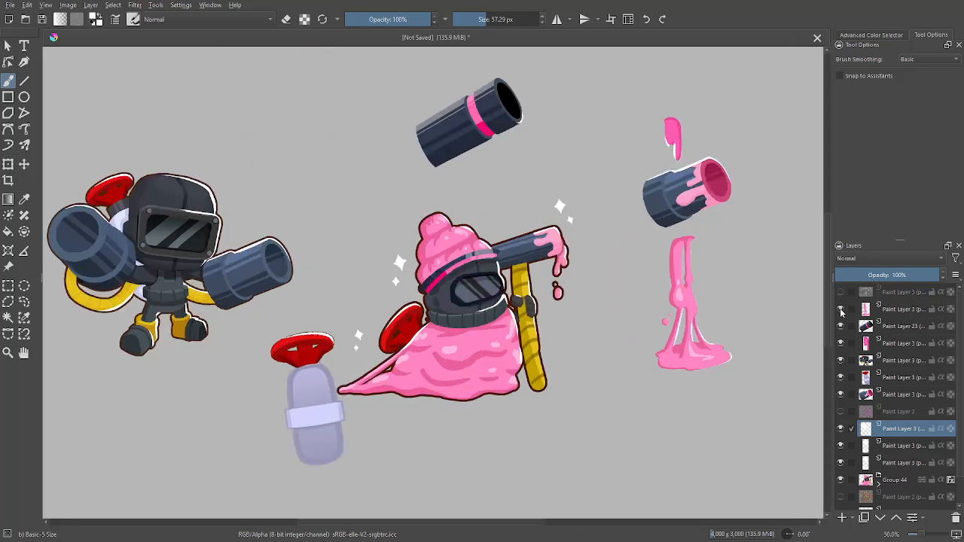
click(841, 309)
click(841, 326)
click(841, 343)
click(840, 360)
click(840, 377)
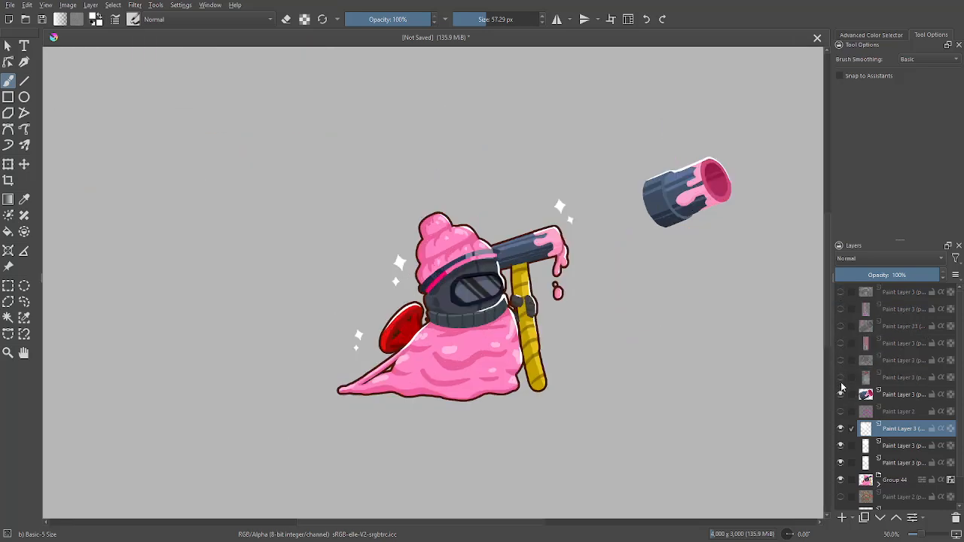
click(840, 394)
- Examine the isolated character in mirrored view and up close, checking its outline and sparkle placement
key(minus)
key(plus)
key(plus)
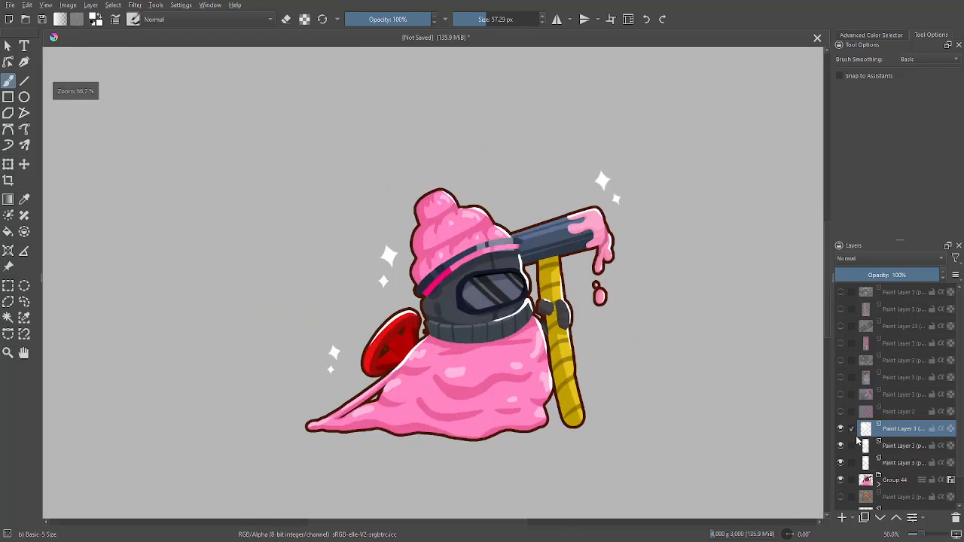
key(minus)
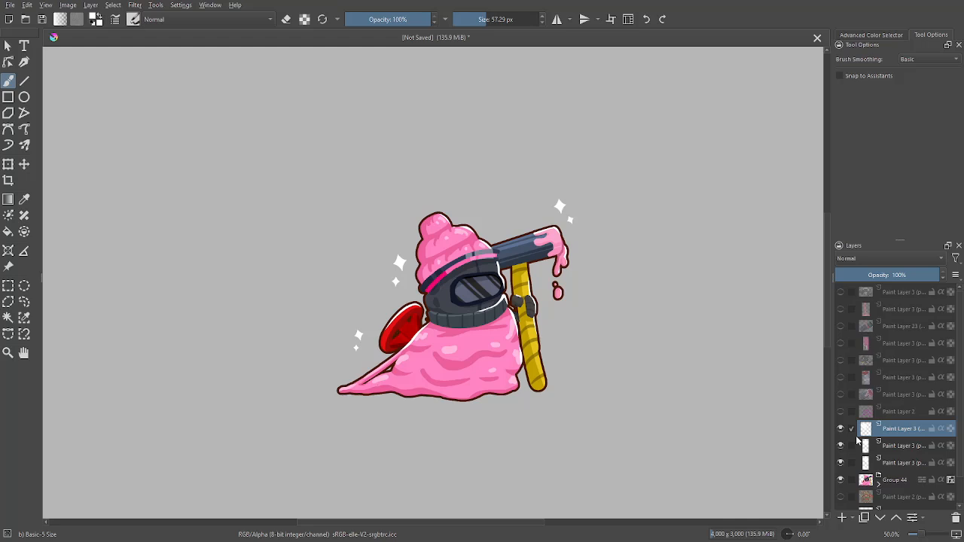
key(m)
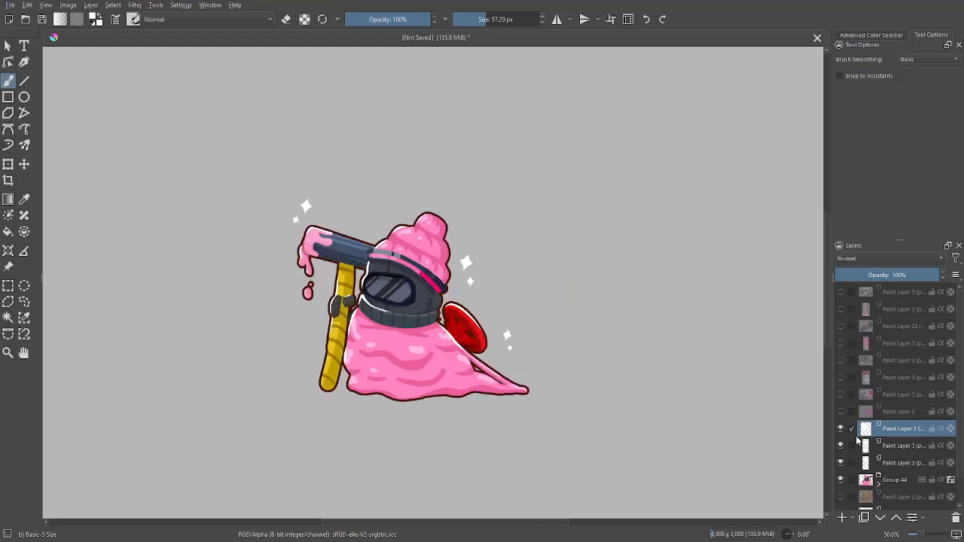
key(m)
key(plus)
key(plus)
key(plus)
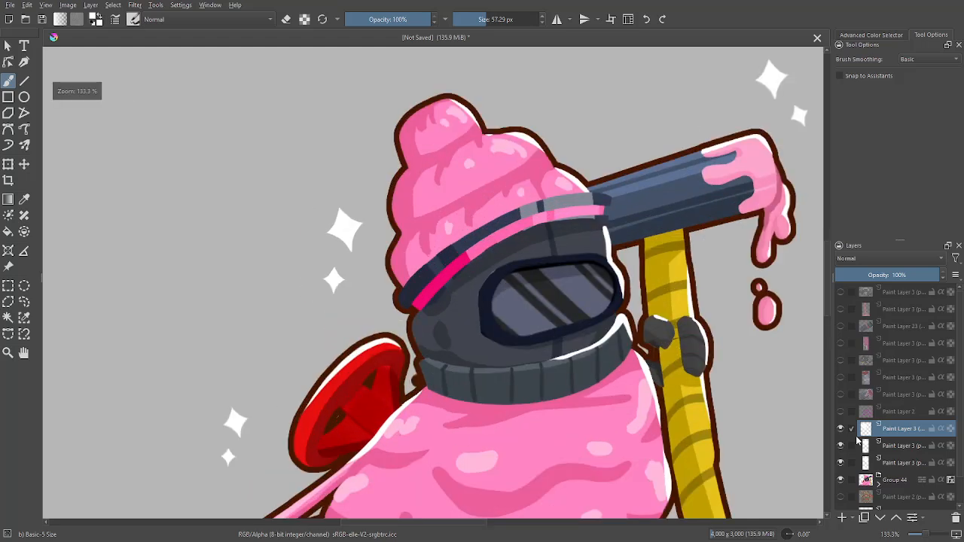
mouse_move(769, 411)
mouse_down()
mouse_move(714, 452)
mouse_move(711, 399)
mouse_move(725, 447)
mouse_move(729, 428)
mouse_move(770, 409)
mouse_up()
key(plus)
key(minus)
key(minus)
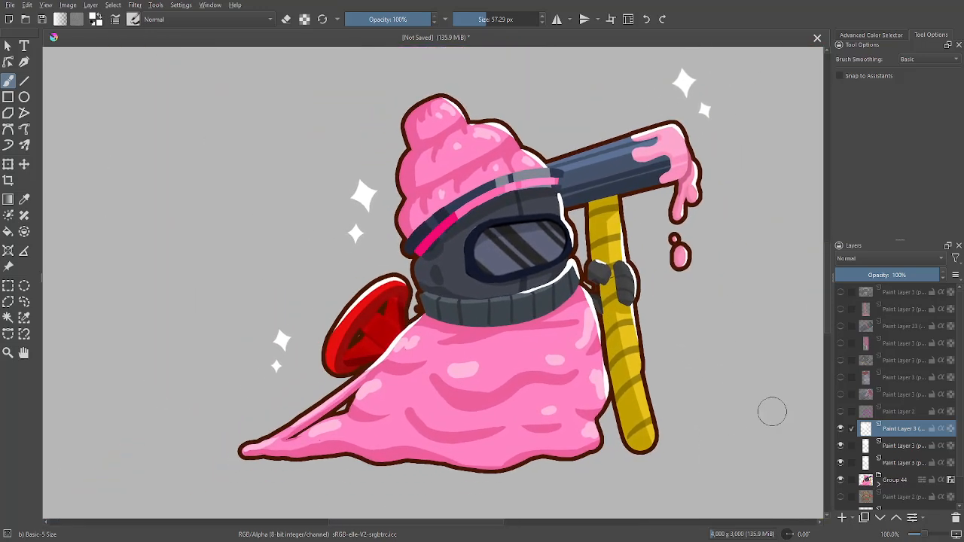
key(plus)
key(plus)
key(plus)
key(plus)
key(1)
- Add a new paint layer above the sparkles layers and hide the sparkles beside the red valve wheel
click(841, 518)
scroll(631, 417, down, 1)
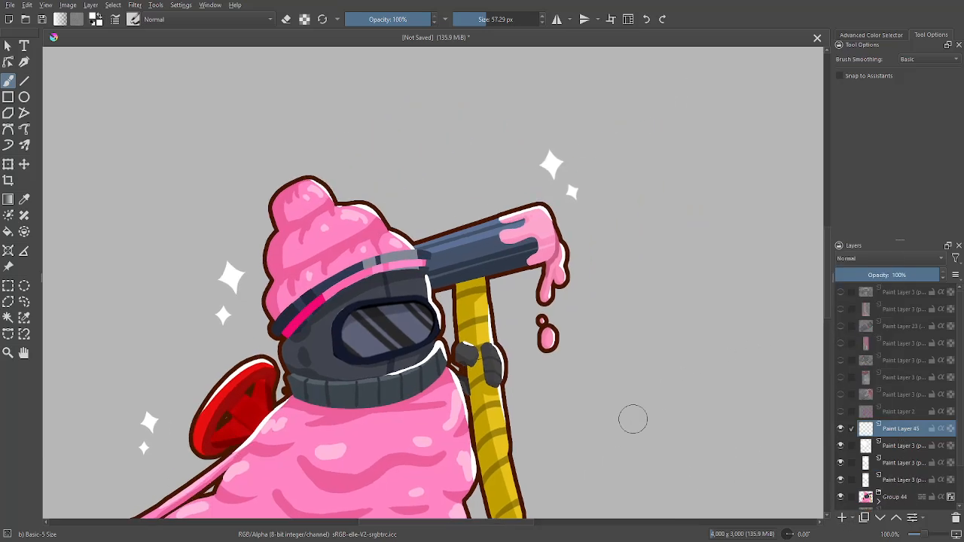
click(840, 463)
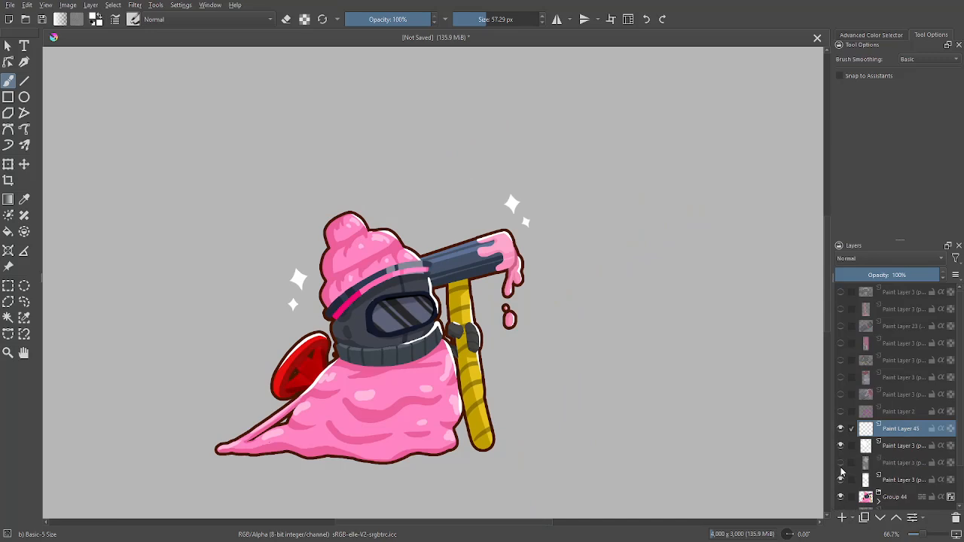
- Sample the dark grey under the inner glove, set the brush size to 25.59 px, and try painting over the brown gap below it
click(870, 36)
scroll(792, 198, up, 6)
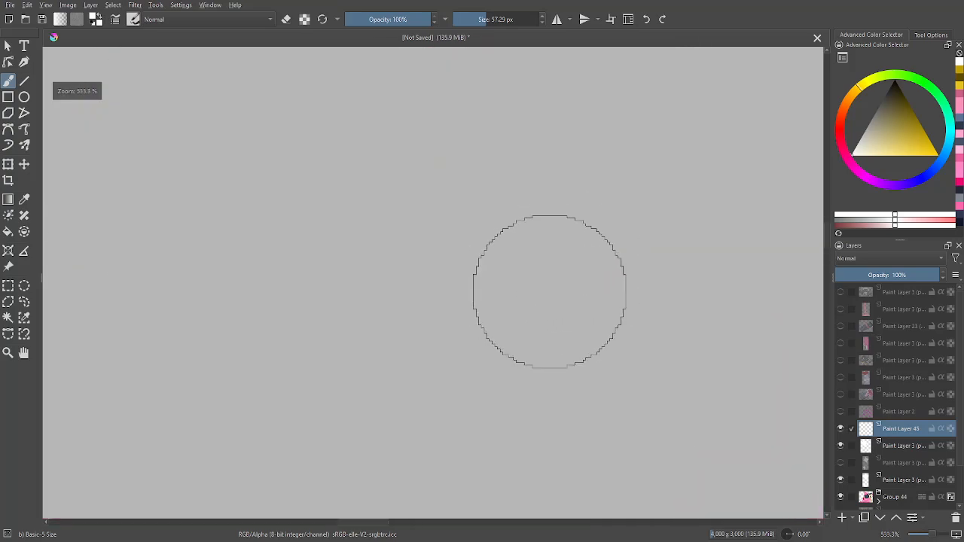
scroll(549, 292, down, 5)
scroll(512, 276, up, 4)
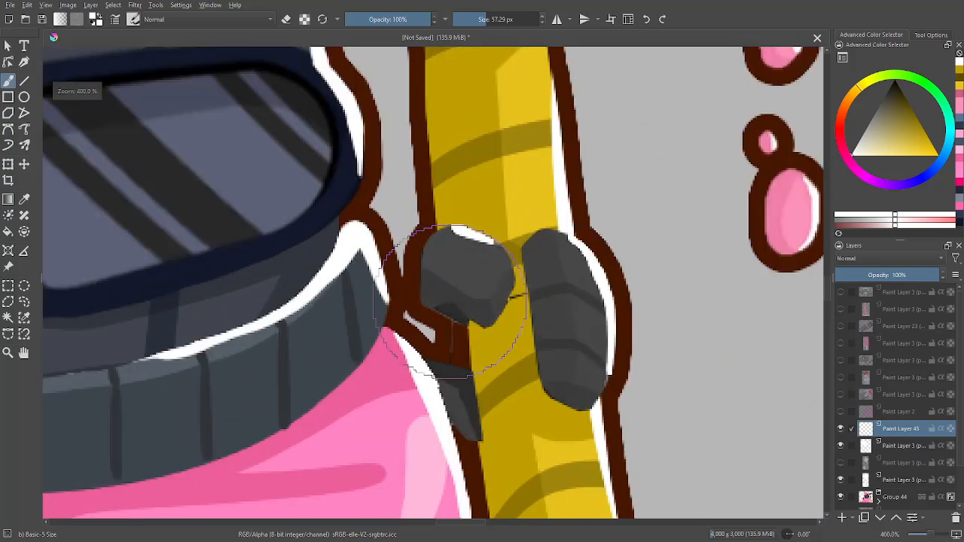
scroll(450, 301, up, 1)
key(p)
click(456, 323)
key(b)
mouse_move(464, 344)
shift+mouse_down()
mouse_move(448, 322)
mouse_move(457, 383)
mouse_move(461, 324)
mouse_move(469, 408)
mouse_move(472, 342)
shift+mouse_up()
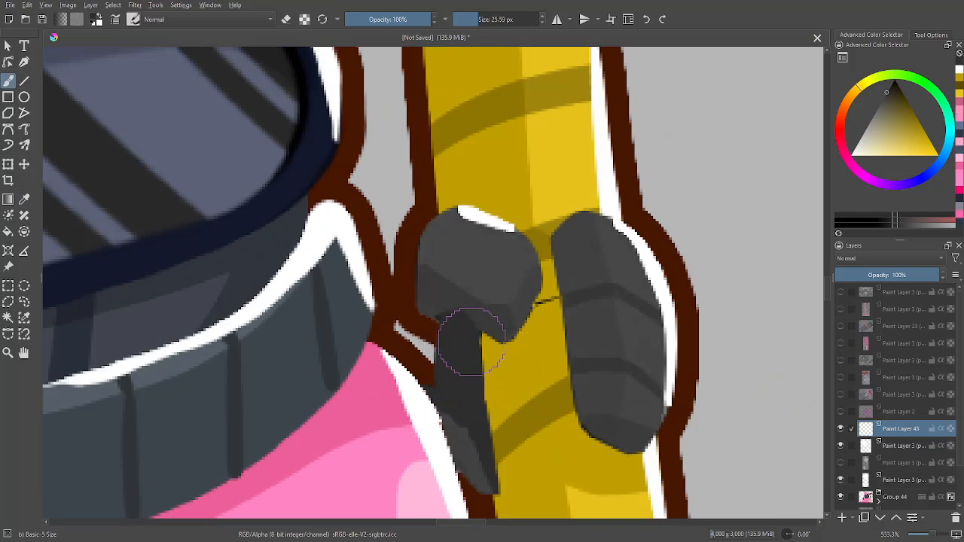
- Undo the dark grey strokes and move Paint Layer 45 into Group 44, above Group 5
key(ctrl+z)
key(ctrl+z)
key(ctrl+z)
key(ctrl+z)
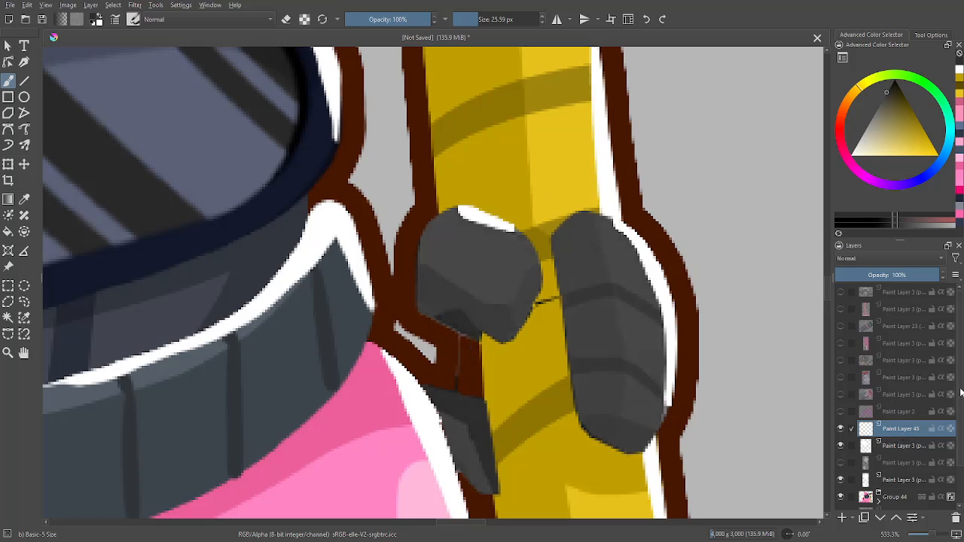
scroll(921, 409, down, 2)
click(878, 469)
mouse_move(908, 395)
mouse_down()
mouse_move(926, 484)
mouse_move(927, 475)
mouse_up()
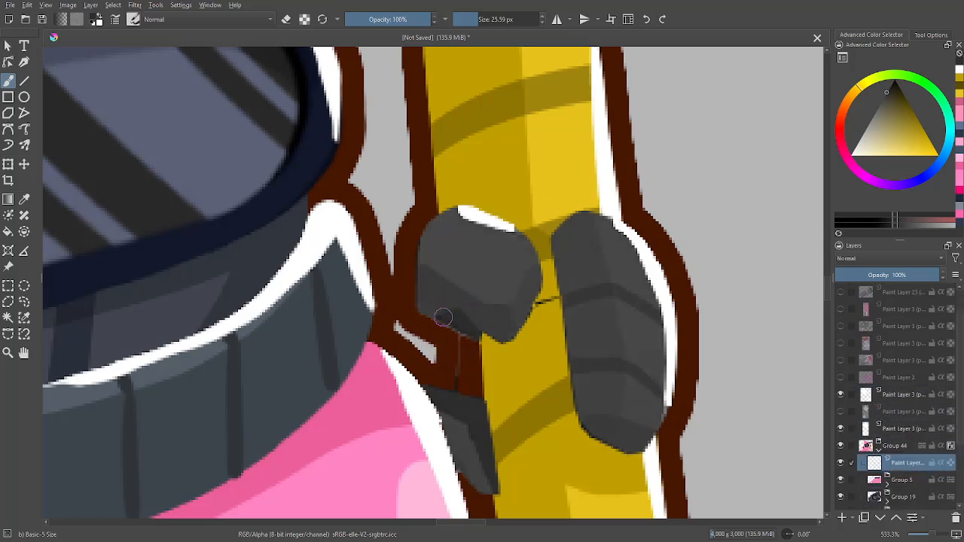
- Paint the brown gap between the inner glove and the forearm dark grey on Paint Layer 45
mouse_move(441, 316)
mouse_down()
mouse_move(461, 379)
mouse_move(457, 329)
mouse_move(469, 383)
mouse_move(425, 315)
mouse_move(453, 394)
mouse_move(431, 325)
mouse_move(429, 379)
mouse_move(425, 328)
mouse_move(424, 369)
mouse_up()
key(minus)
key(minus)
key(minus)
key(minus)
drag(570, 316, 639, 259)
key(minus)
key(minus)
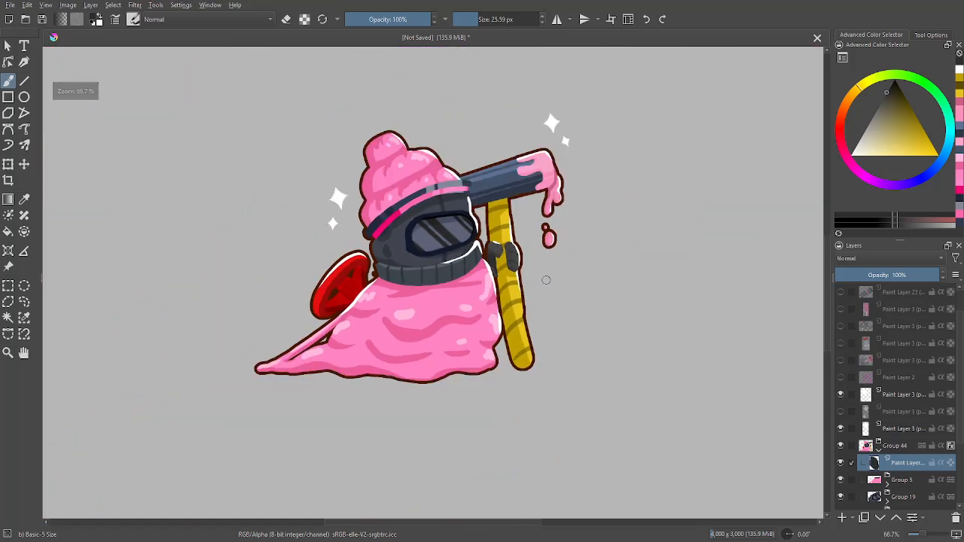
key(plus)
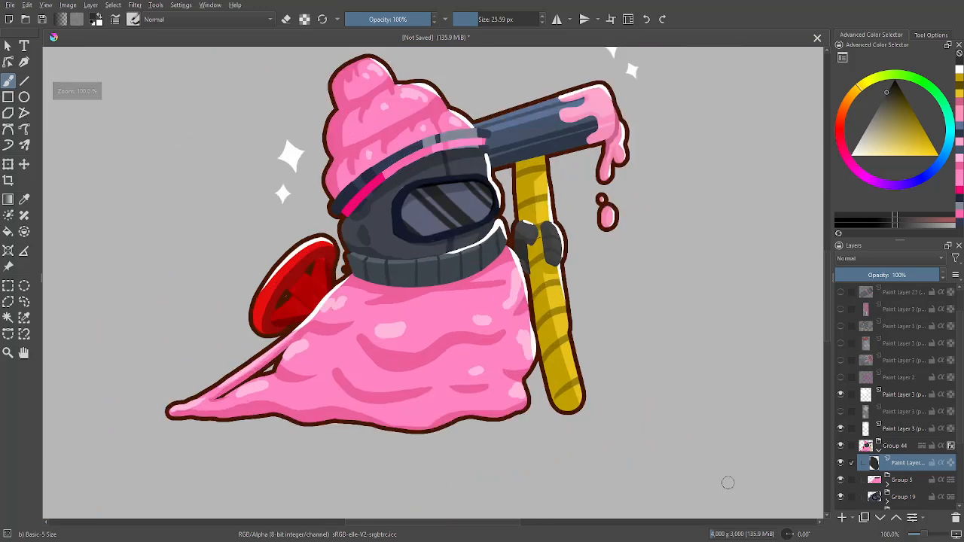
- Set the size of Group 44's Stroke layer style to 7 px and apply it
right_click(907, 443)
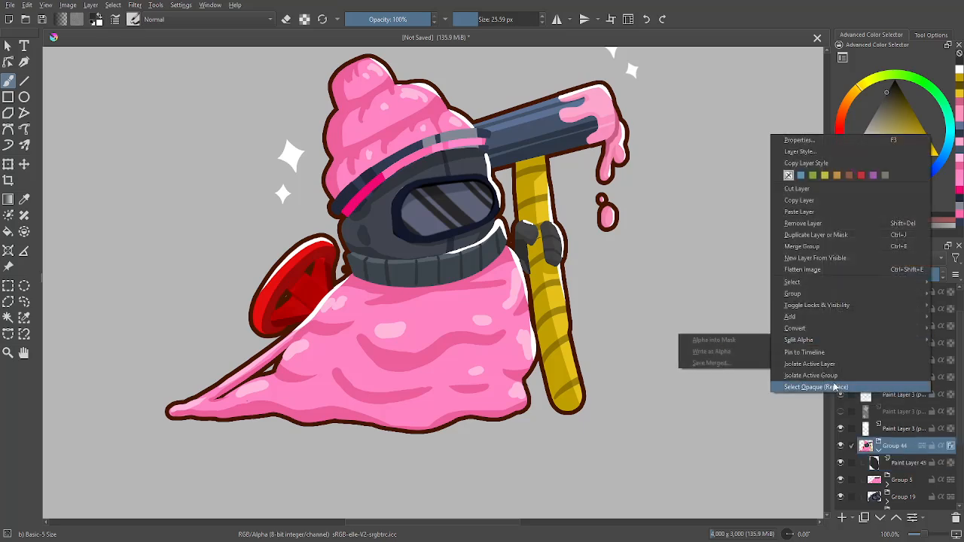
click(802, 152)
click(285, 212)
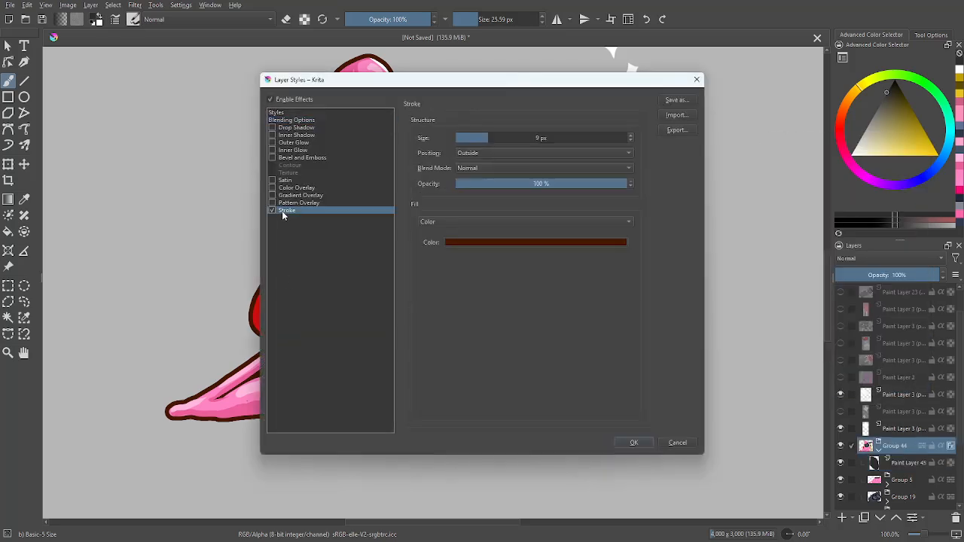
click(633, 140)
click(632, 140)
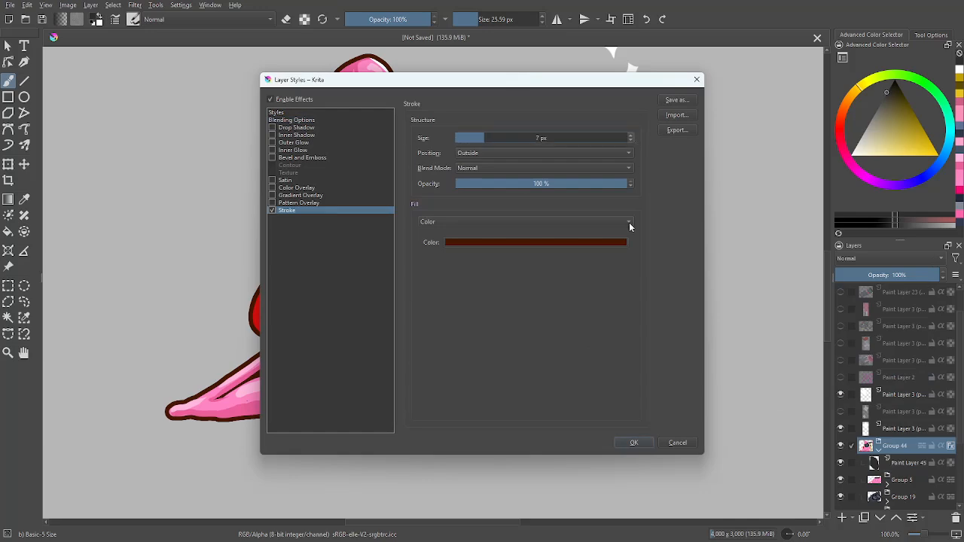
click(622, 444)
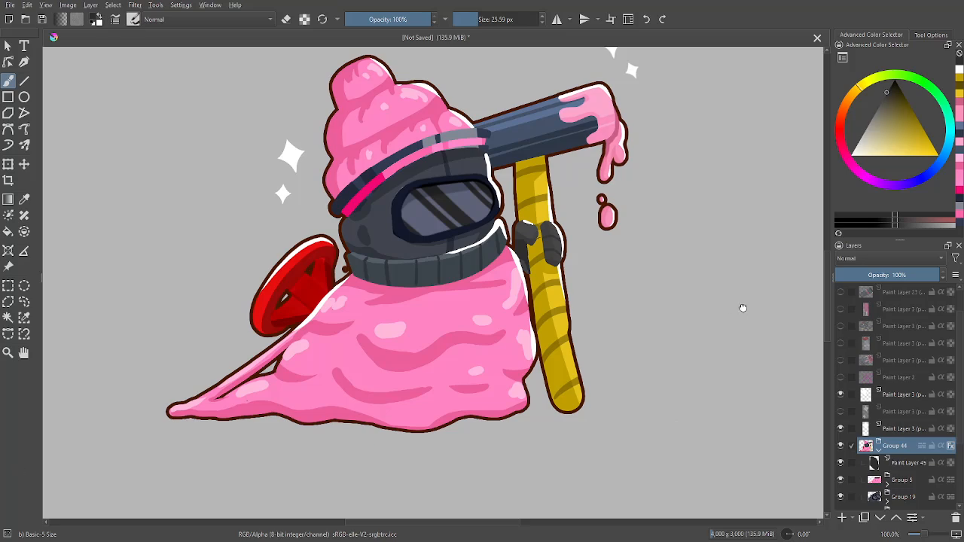
- Remove the stray outlined speck between the collar and the red valve wheel using a freehand selection
key(ctrl+plus)
key(ctrl+plus)
key(ctrl+plus)
click(24, 301)
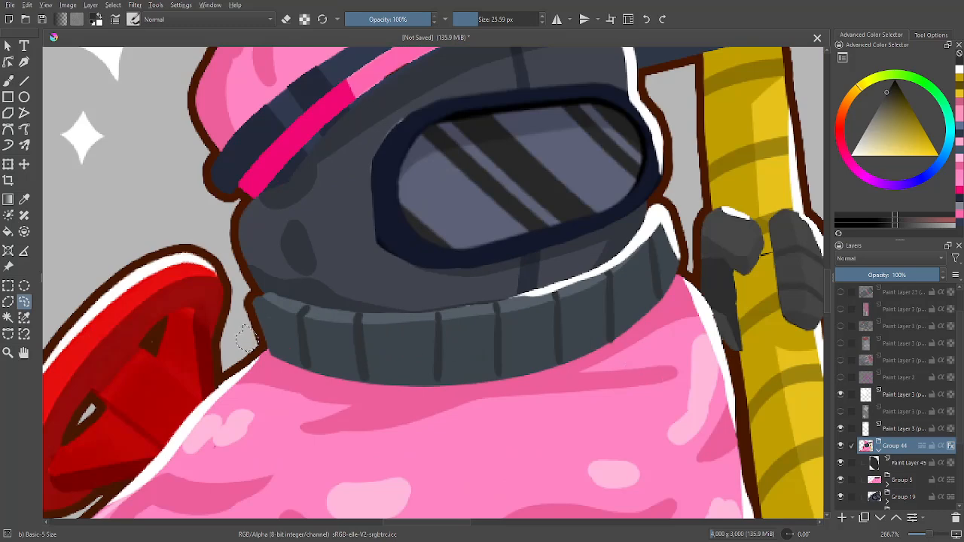
key(b)
key(ctrl+minus)
key(ctrl+minus)
key(ctrl+minus)
key(ctrl+minus)
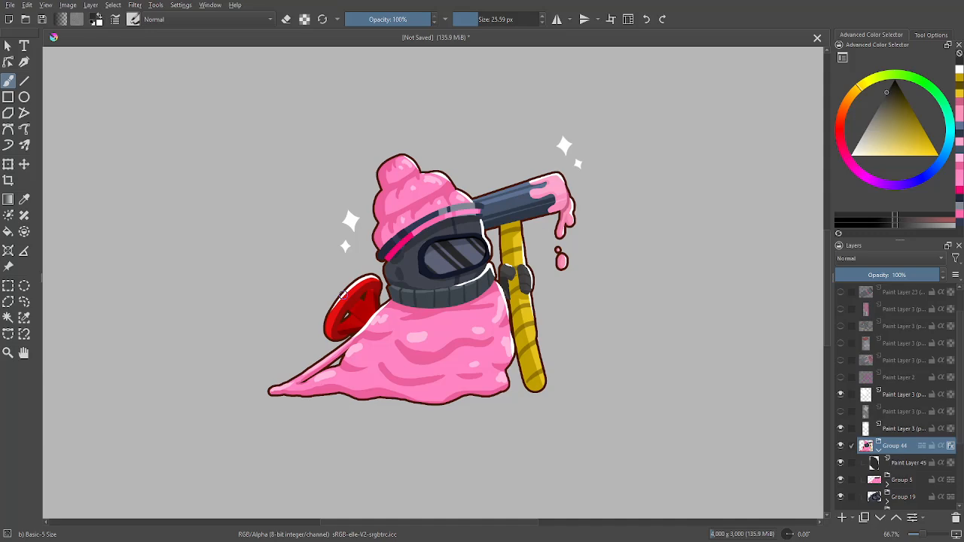
- Examine the character with its thinner outline at several scales and in horizontally mirrored view
key(1)
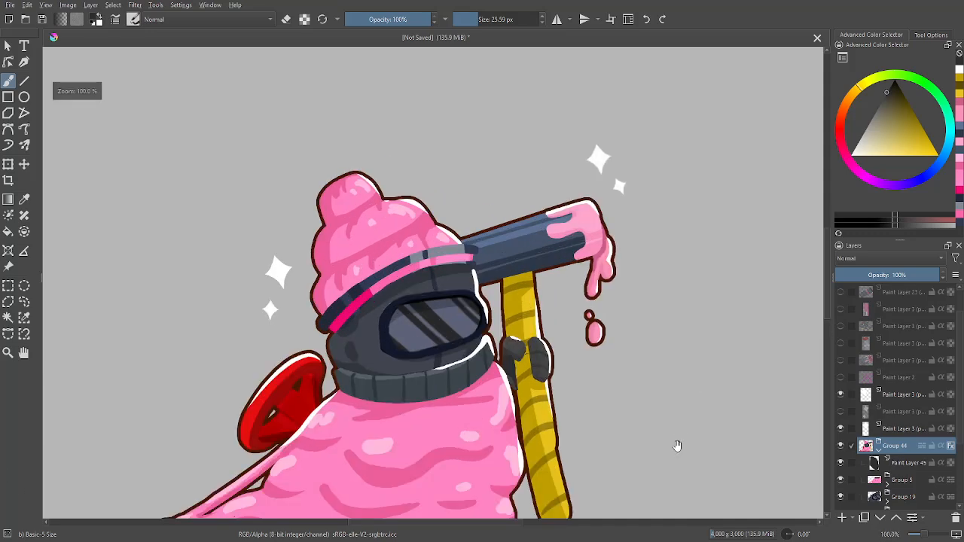
key(minus)
key(minus)
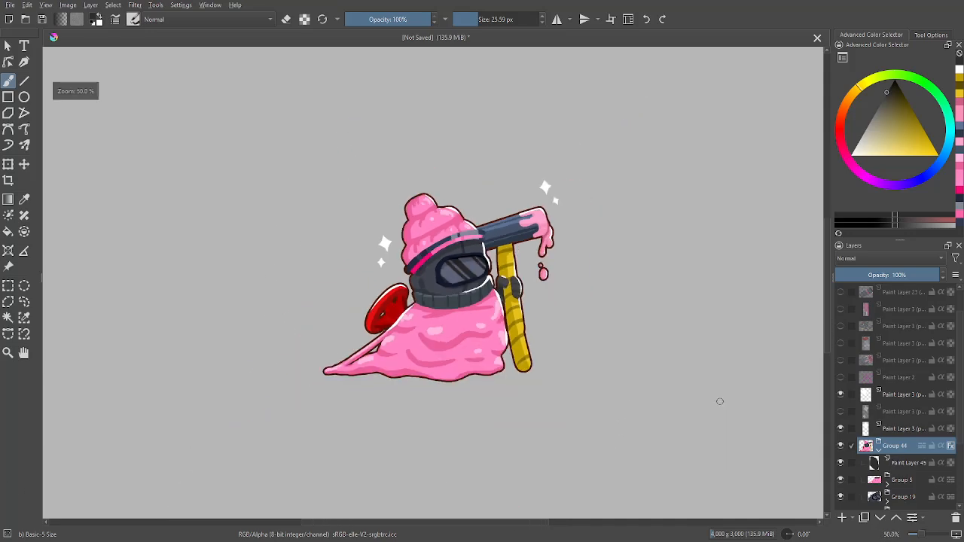
key(m)
drag(673, 393, 709, 420)
mouse_move(687, 371)
mouse_down()
mouse_move(702, 405)
mouse_move(698, 383)
mouse_up()
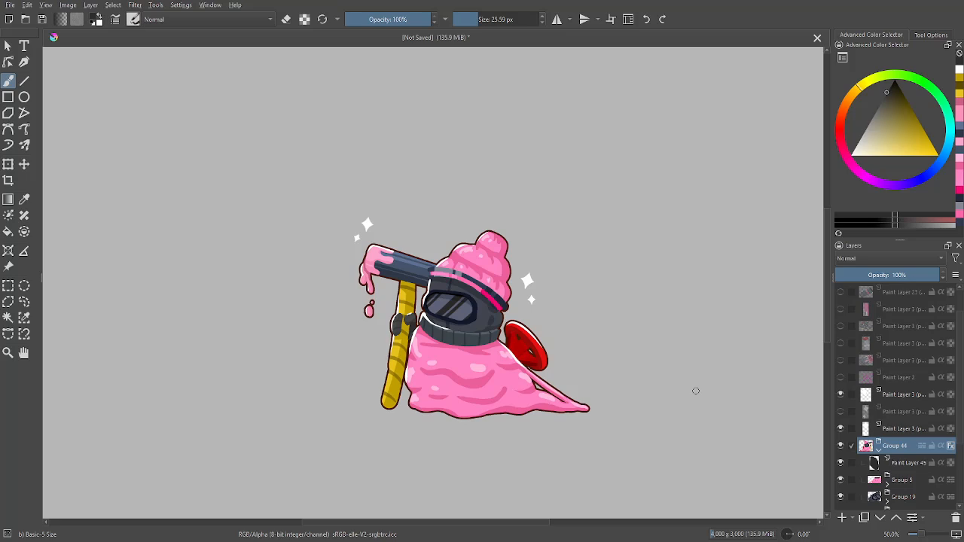
key(m)
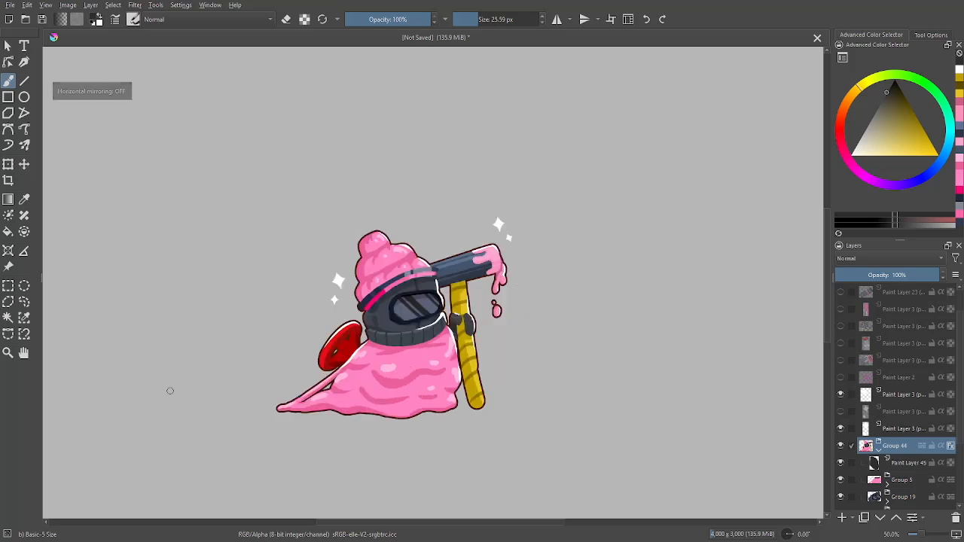
- Add a paint layer above Paint Layer 45 and paint the staff's sampled bright yellow along its lower outer edge
key(plus)
click(906, 463)
click(841, 518)
drag(739, 468, 723, 394)
key(plus)
key(plus)
key(plus)
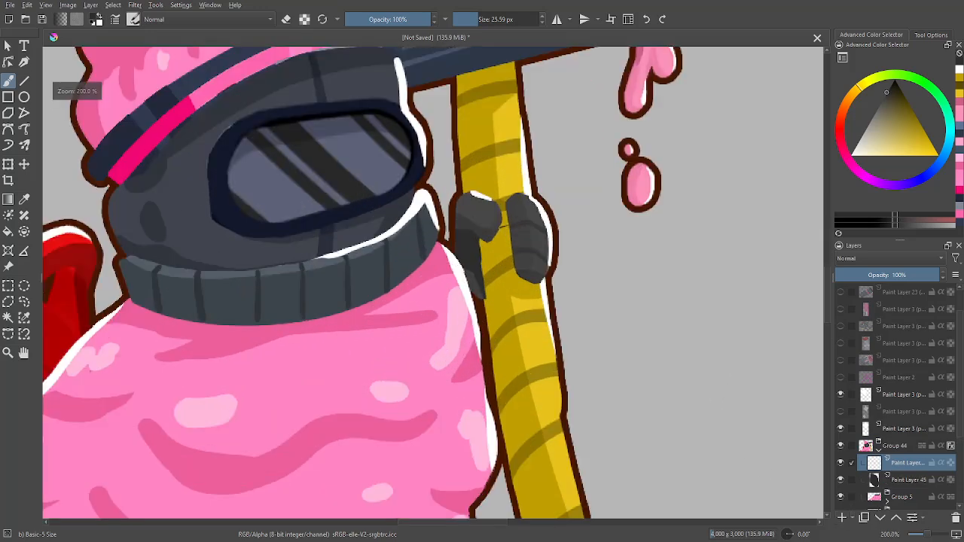
mouse_move(574, 408)
mouse_down()
mouse_move(555, 325)
mouse_move(553, 386)
mouse_up()
ctrl+click(536, 317)
key(ctrl+z)
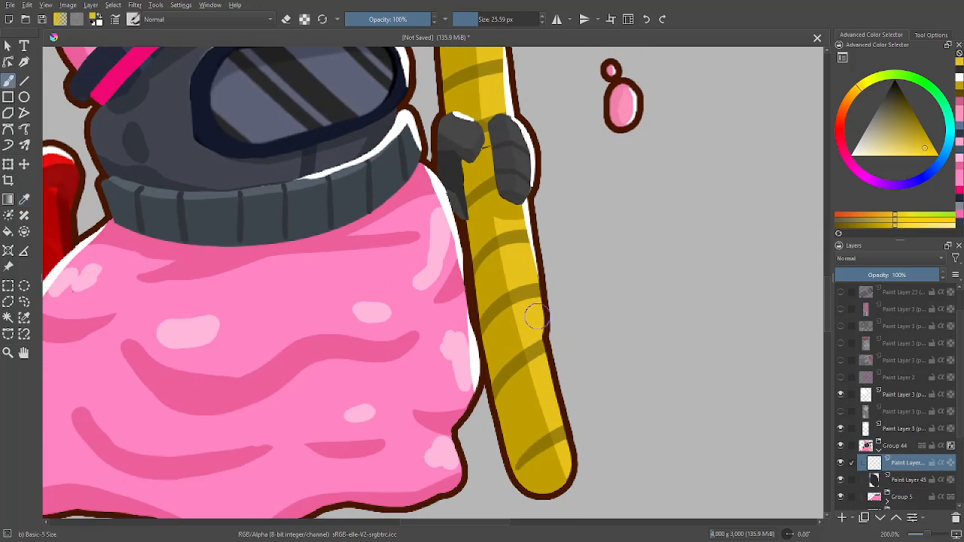
drag(537, 316, 558, 411)
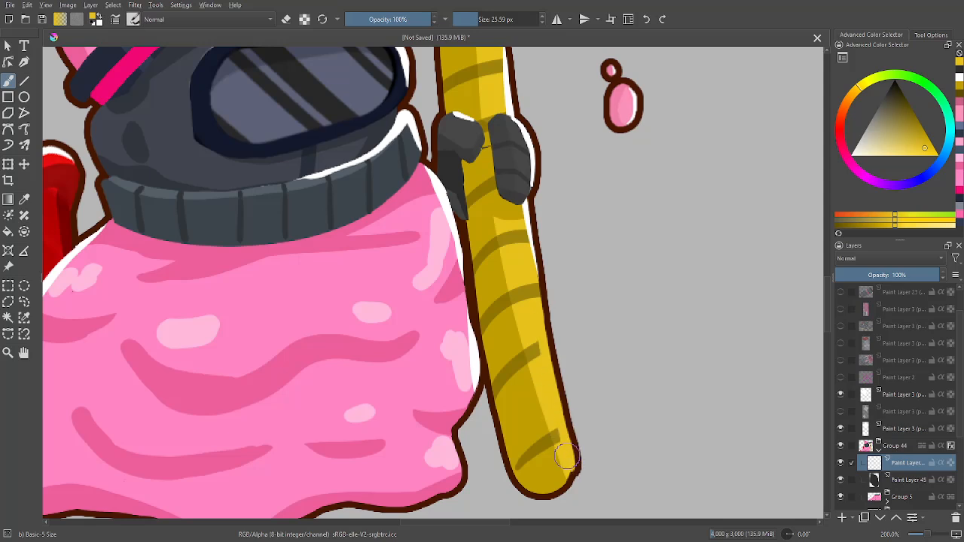
drag(577, 472, 600, 425)
- Extend the two lowest dark stripes to the staff's outer edge and erase the excess paint at its rounded tip
ctrl+click(578, 371)
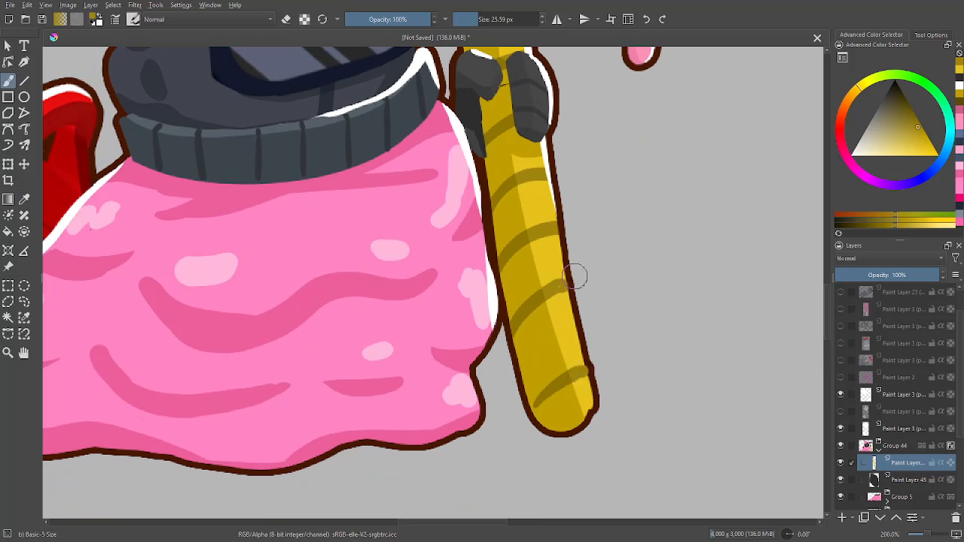
key(e)
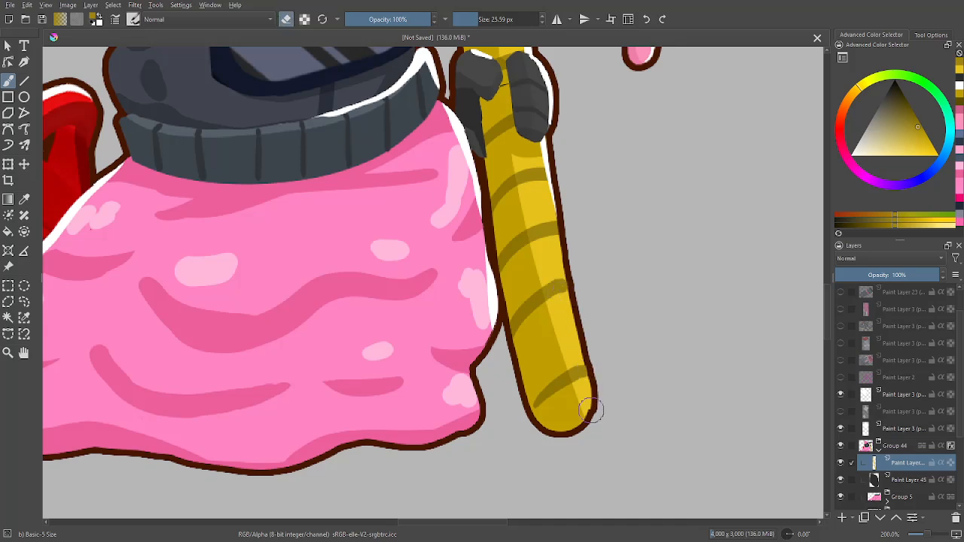
key(e)
key(minus)
key(minus)
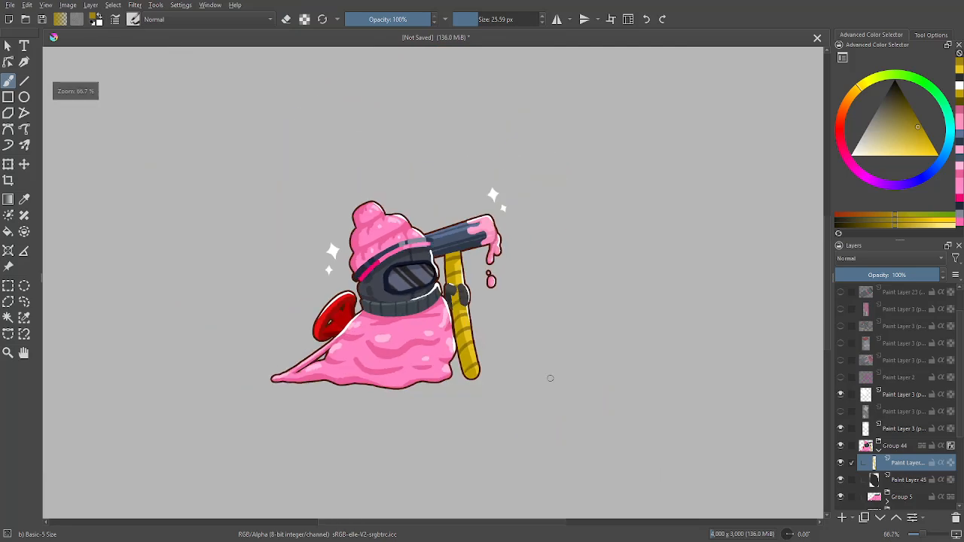
key(m)
key(m)
drag(674, 417, 696, 423)
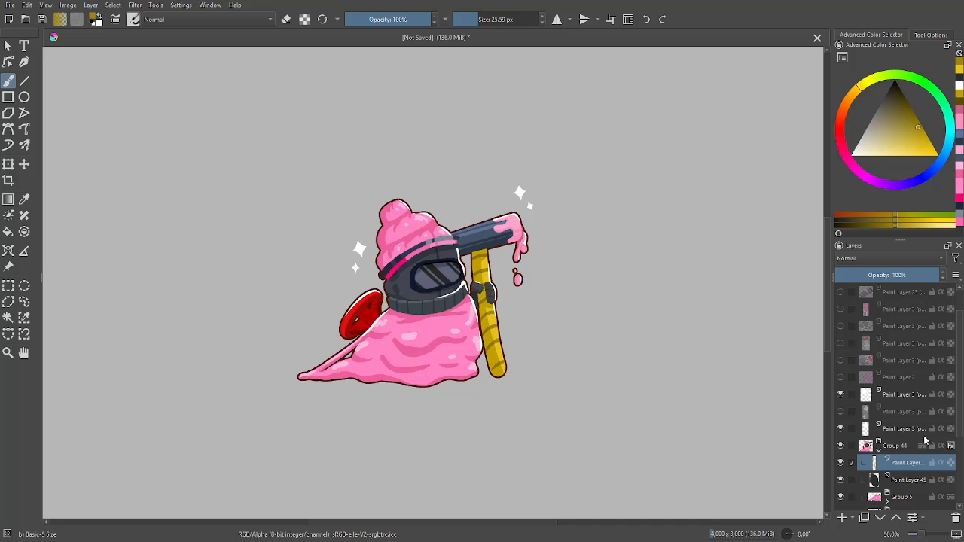
- Group Group 44 together with the three Paint Layer 3 copies directly above it
click(902, 395)
drag(958, 421, 959, 431)
click(879, 433)
shift+click(899, 455)
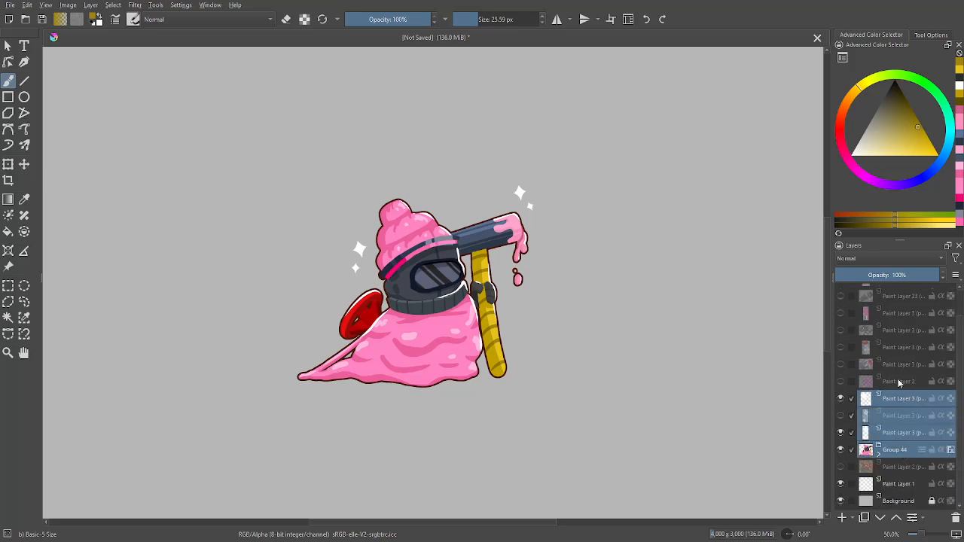
key(ctrl+g)
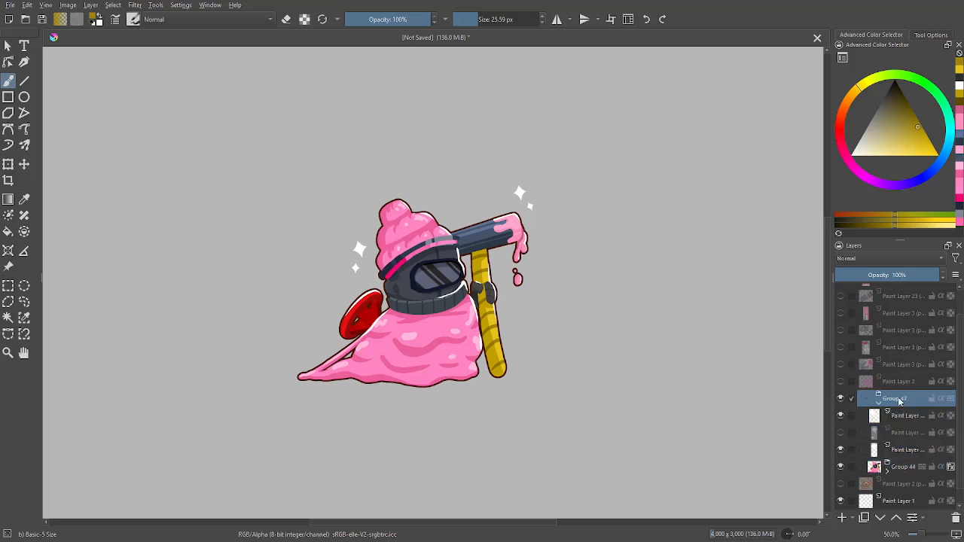
- Select the opaque pixels of the new character group and crop the canvas to that selection, 942 × 809 px
right_click(898, 397)
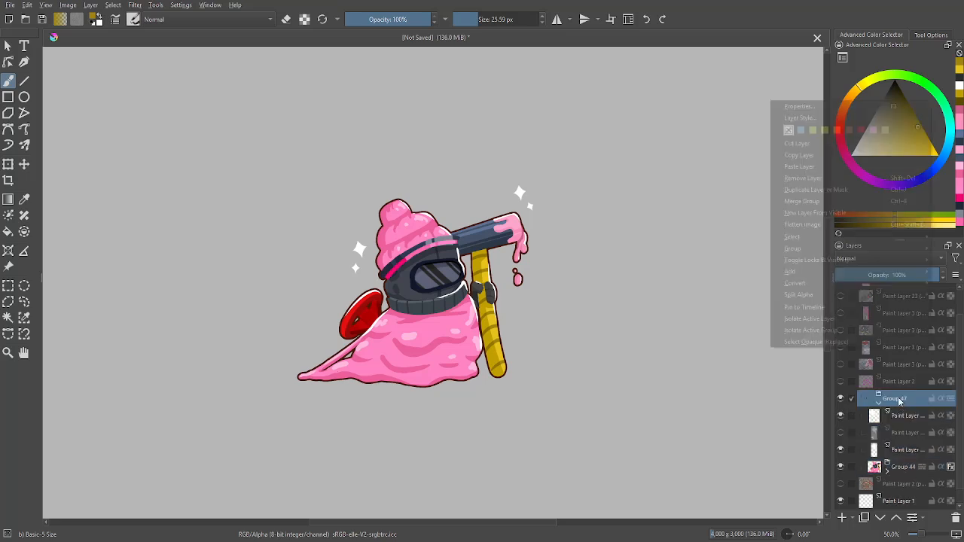
click(802, 342)
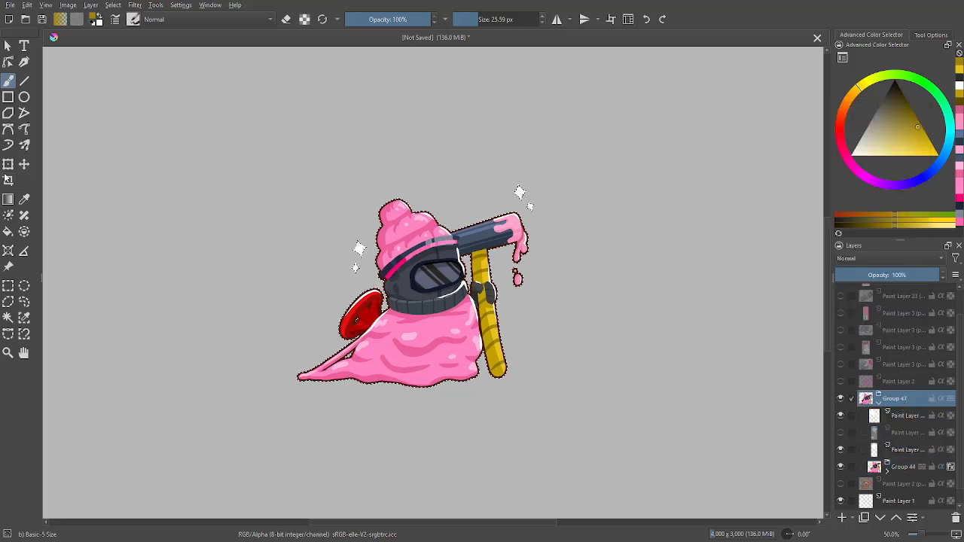
click(7, 179)
click(931, 35)
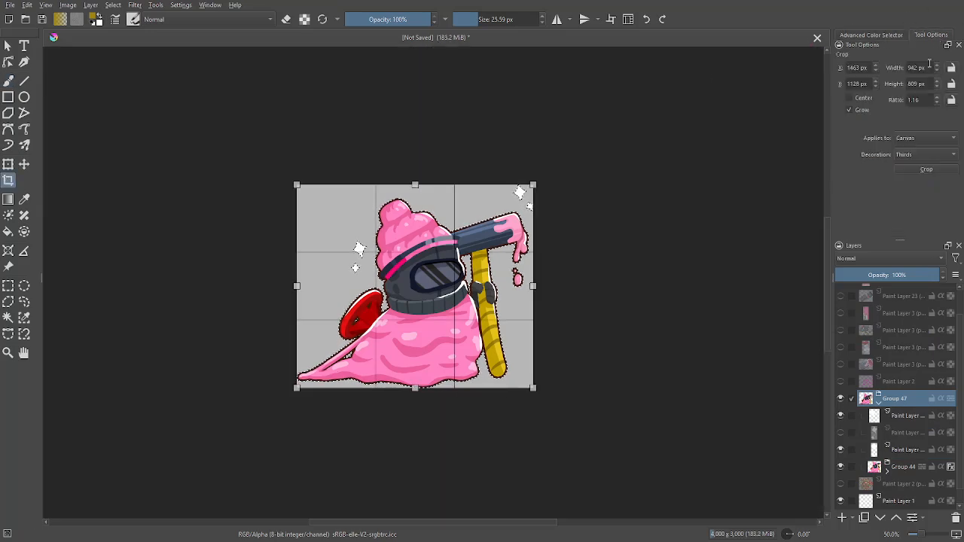
click(918, 167)
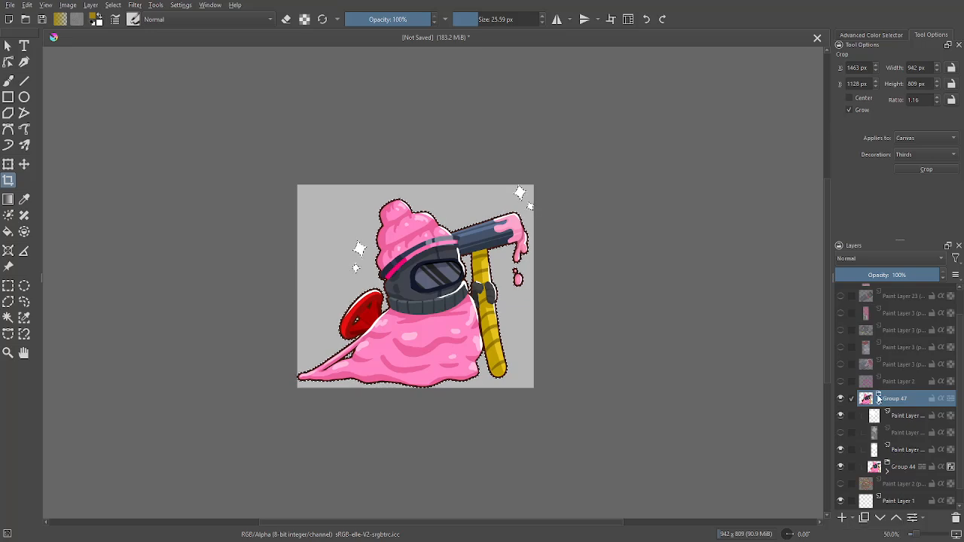
- Hide the Background layer and save the transparent image in Downloads as the PNG wesdrftgyhujhygtfrdesw, with an additional Krita file
scroll(883, 414, down, 1)
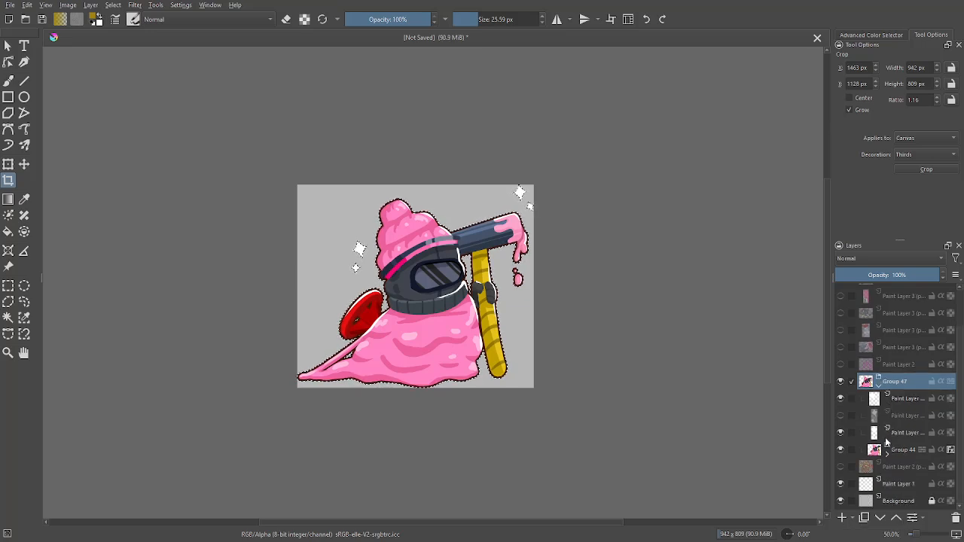
click(841, 500)
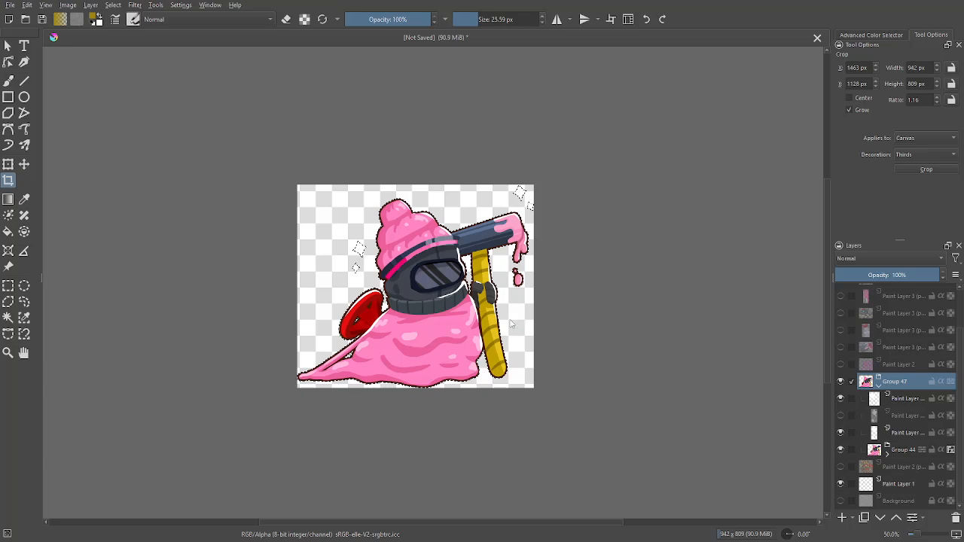
key(ctrl+shift+s)
click(301, 299)
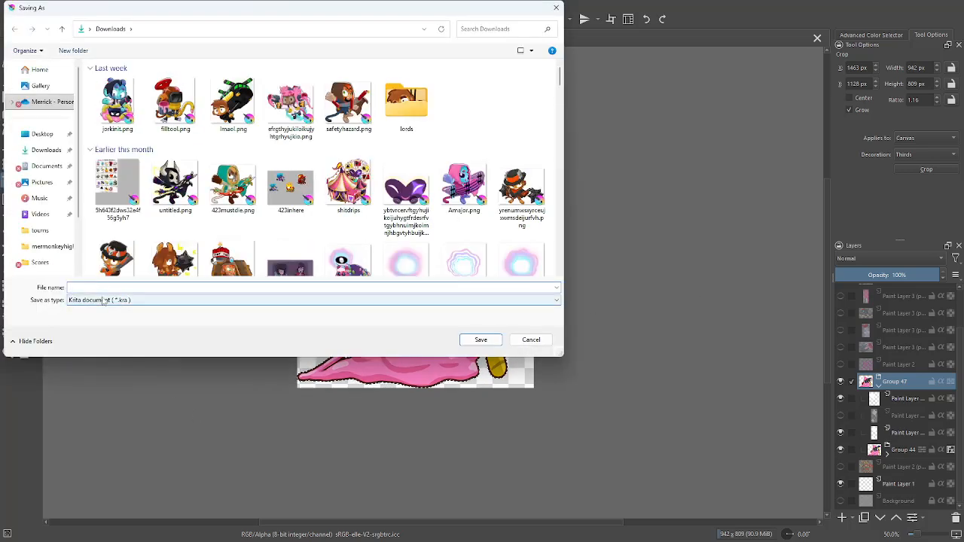
click(98, 430)
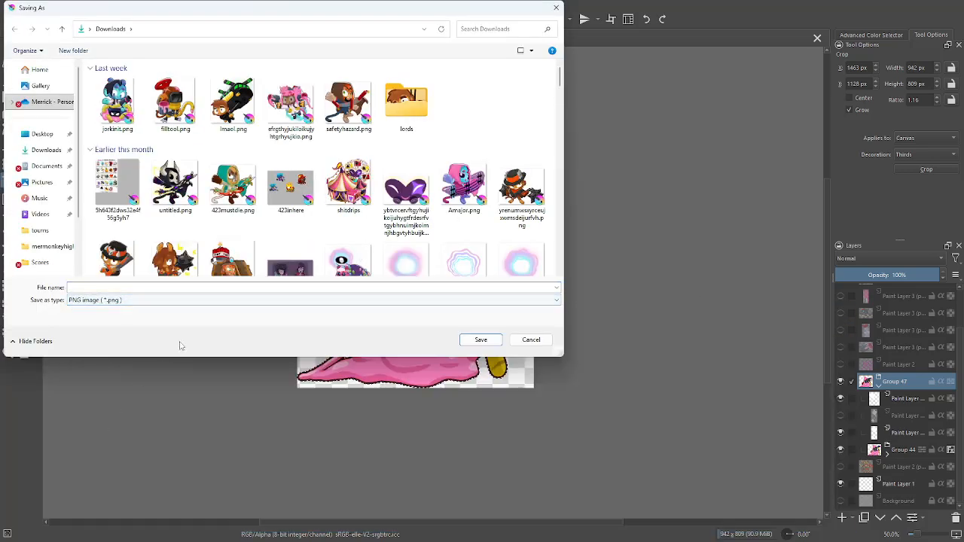
click(195, 287)
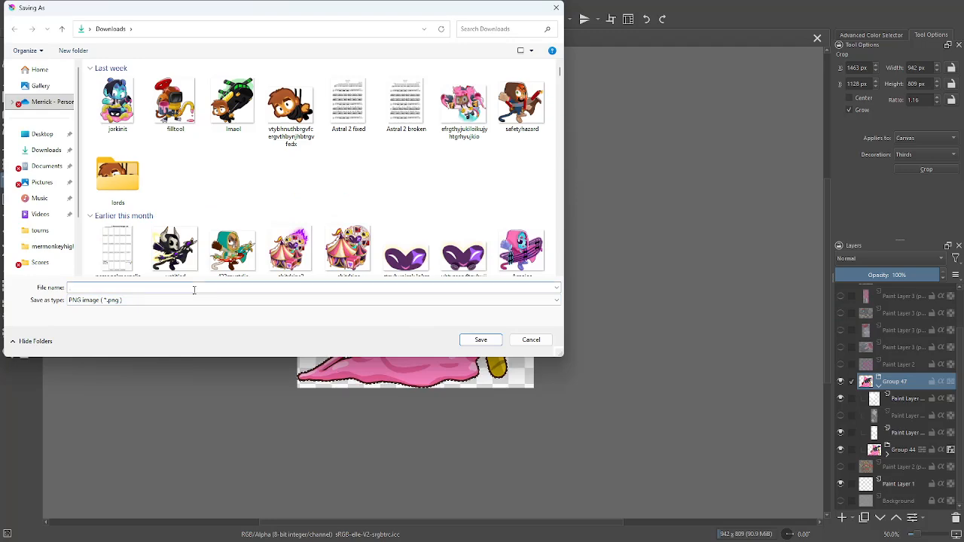
text(wesdrfgyhujkiolhjk)
click(481, 340)
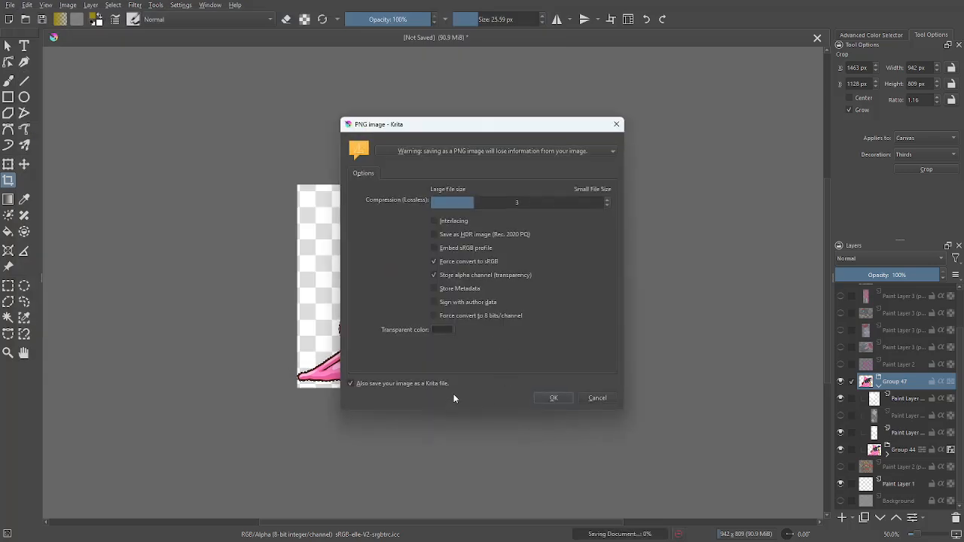
click(554, 397)
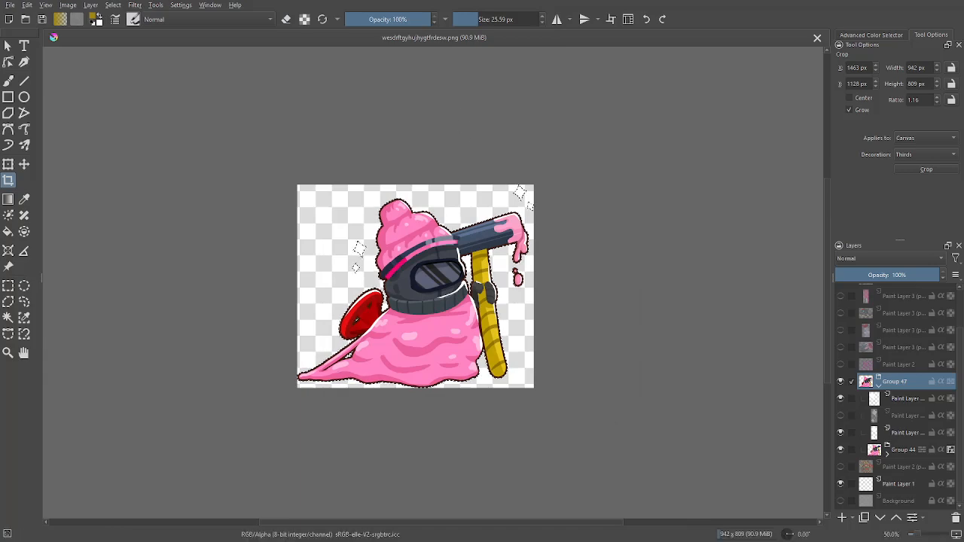